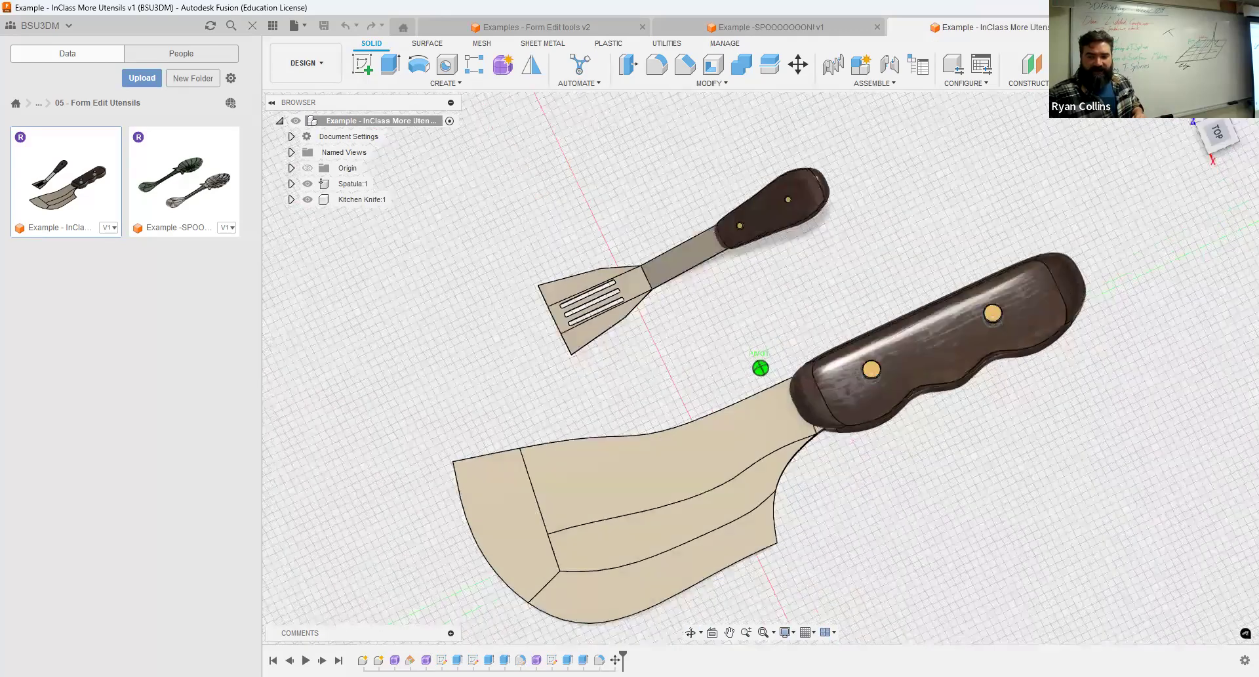
middle_click_drag(803, 7, 795, 33, "shift")
left_click(795, 32)
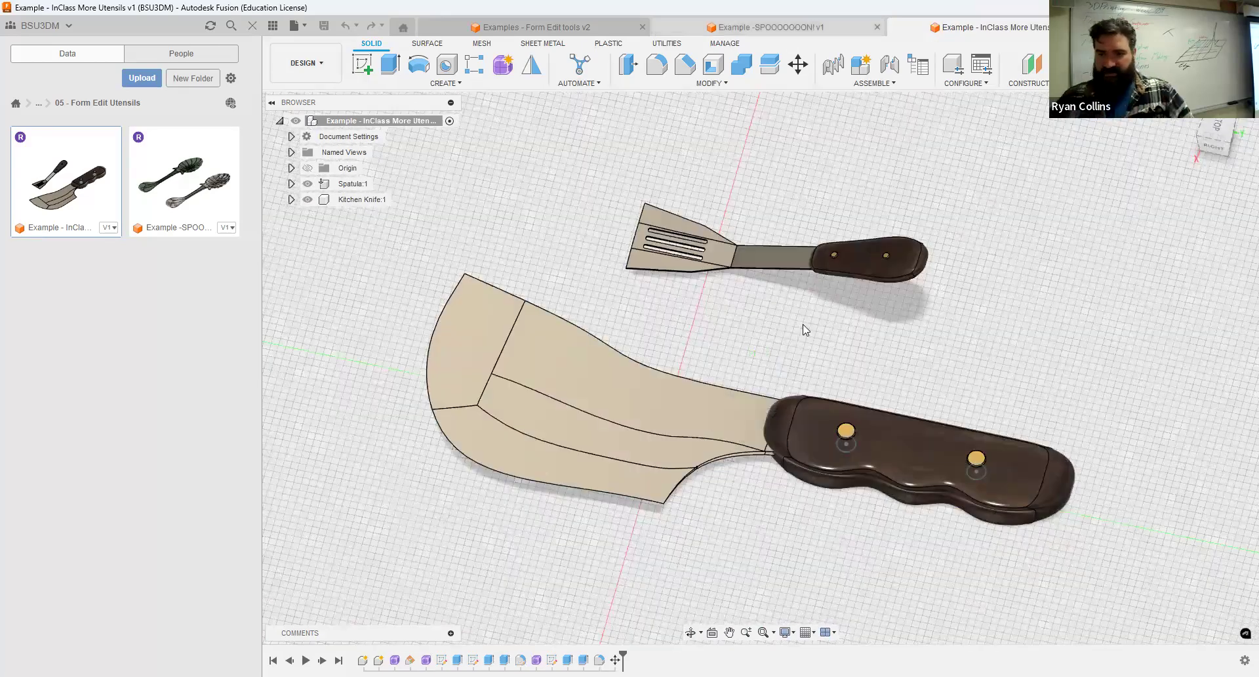
middle_click_drag(798, 337, 755, 335, "shift")
Create a new design and save it as "Example - New SPoon" in the 05 - Form Edit Utensils folder.
key("ctrl+n")
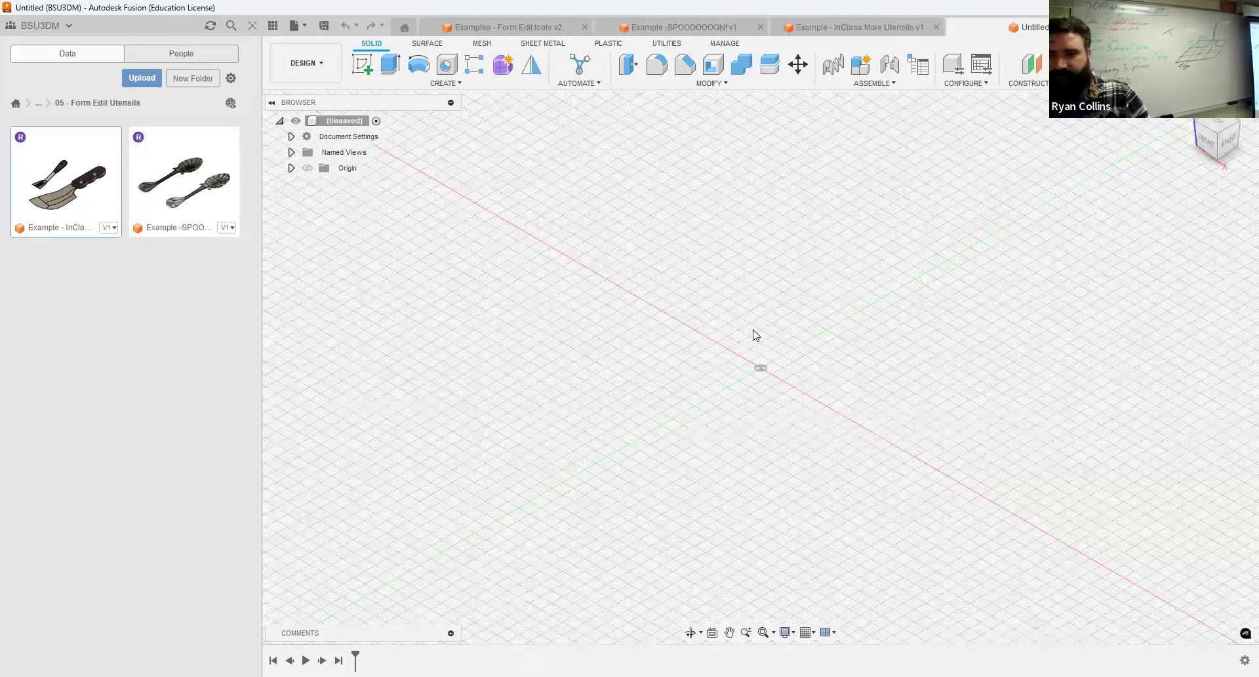
key("ctrl+s")
type("Example")
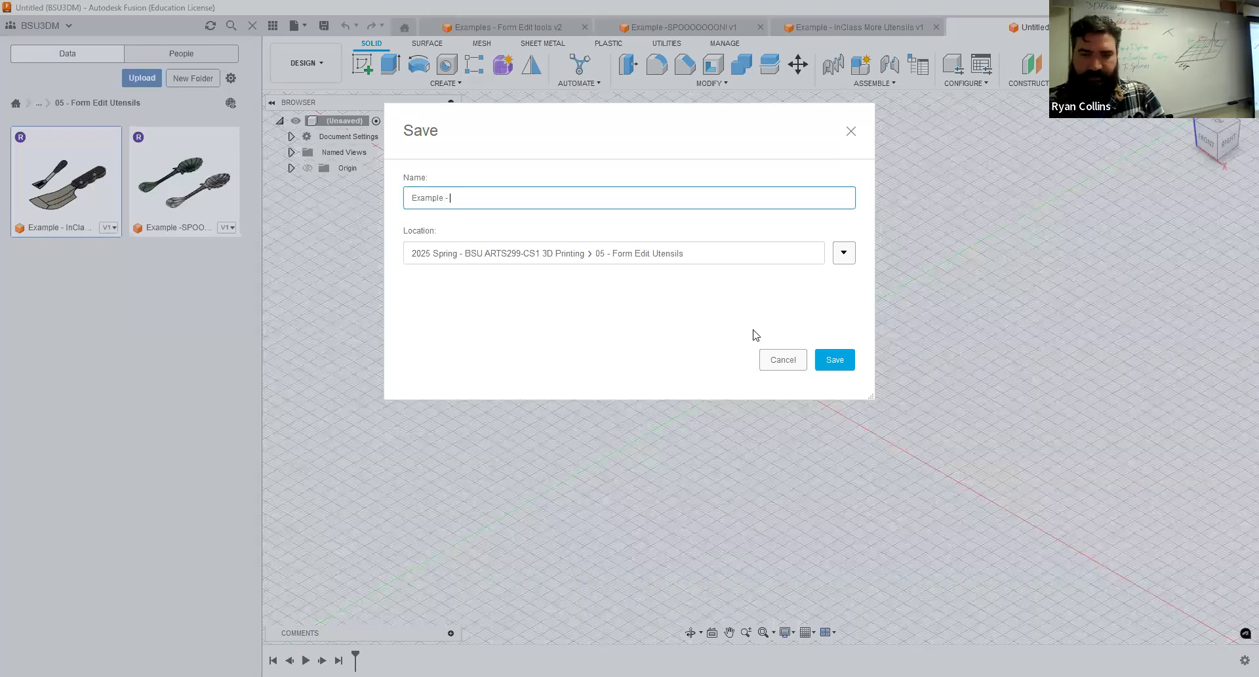
type(" - New SPoon")
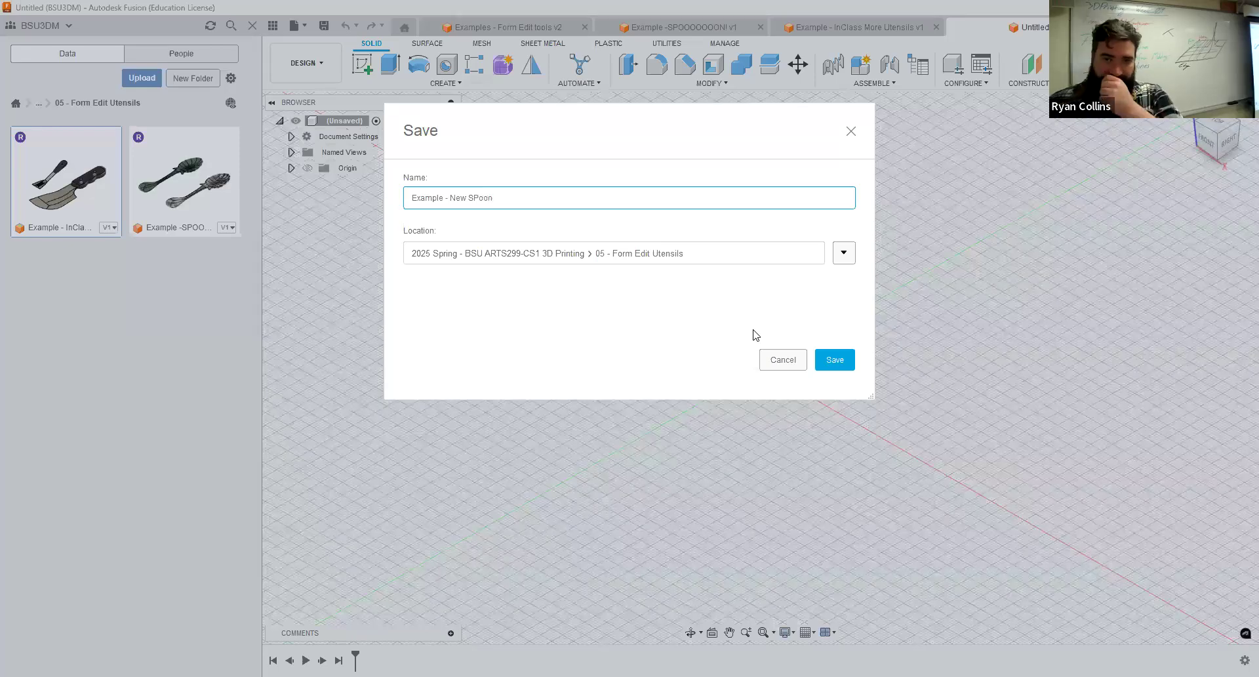
key("Return")
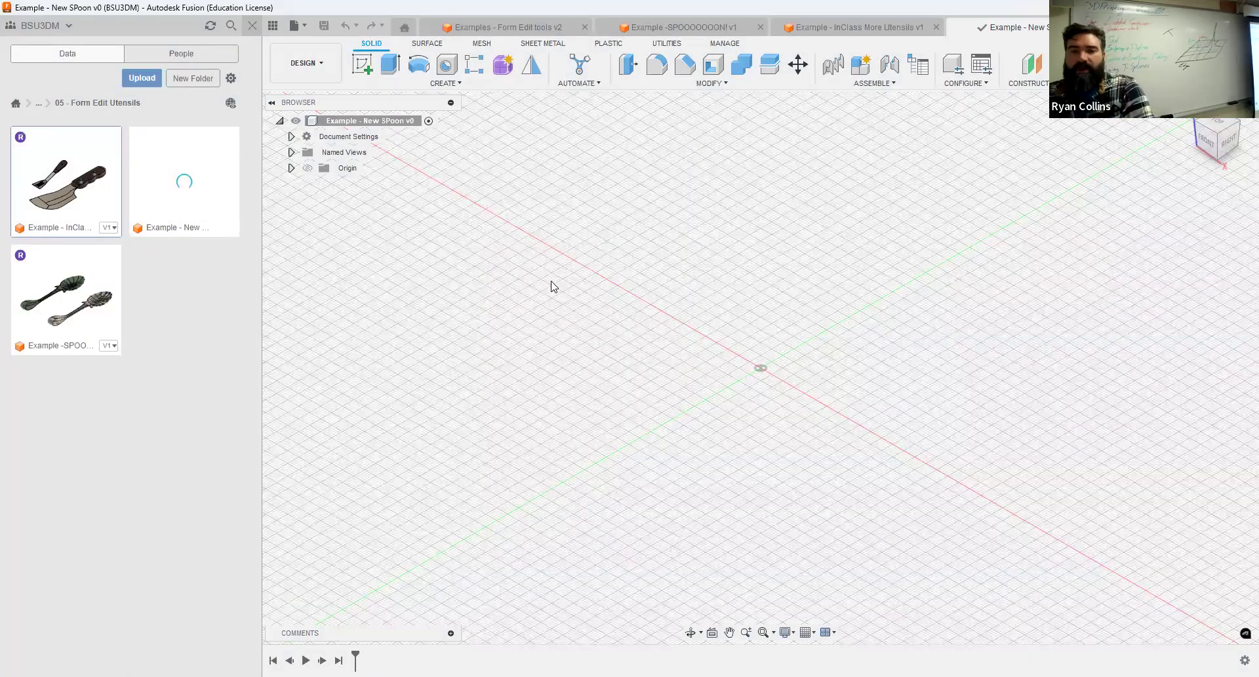
Close the data panel and start a new form in the design.
left_click(252, 26)
left_click(241, 63)
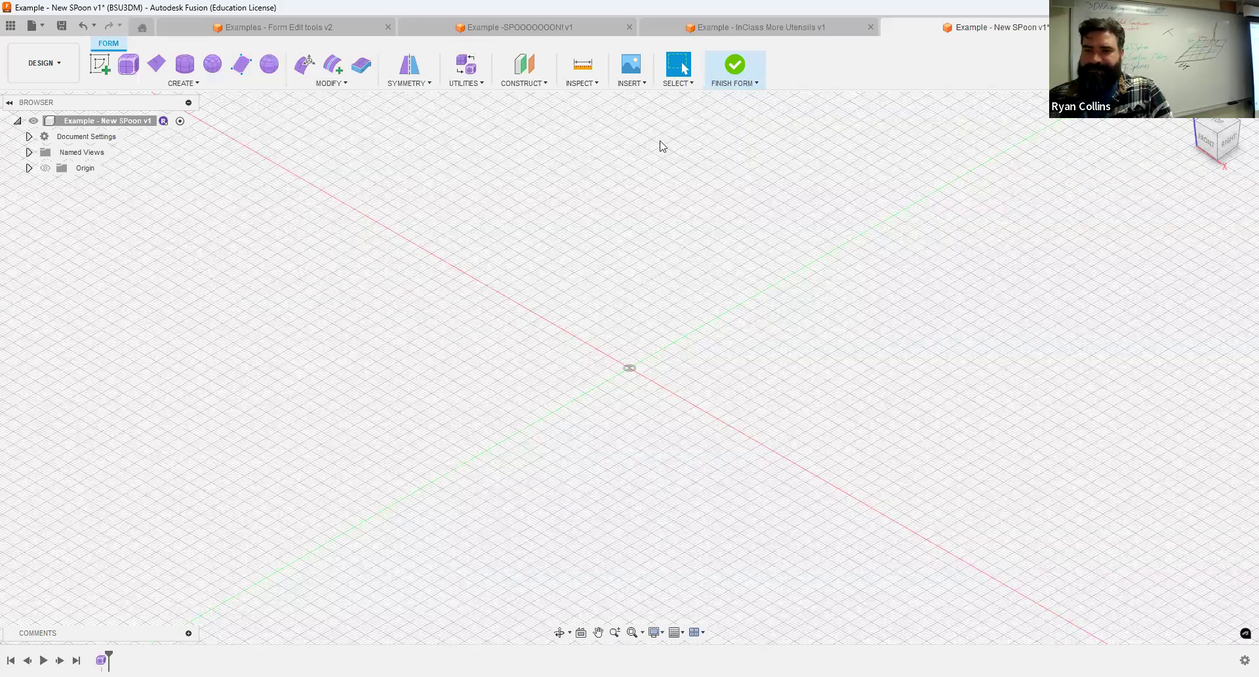
Insert the "Spoon image" picture from the Pictures Screenshots folder as a canvas on the XY plane.
left_click(631, 64)
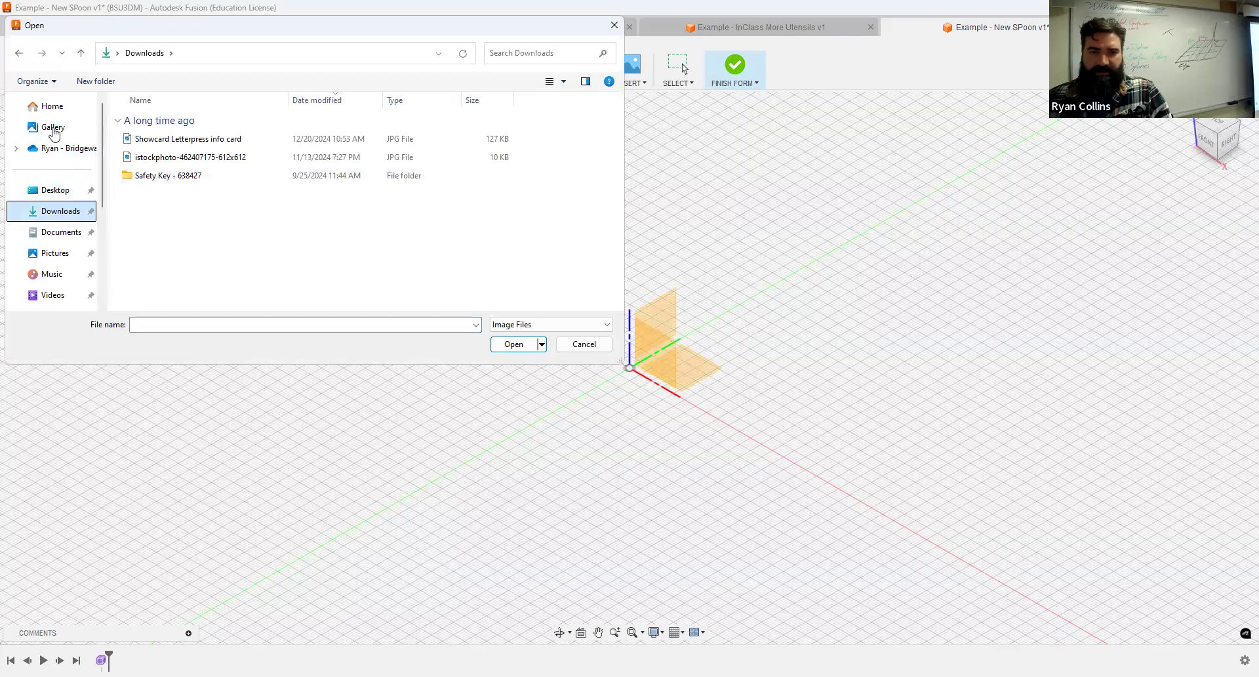
left_click(43, 233)
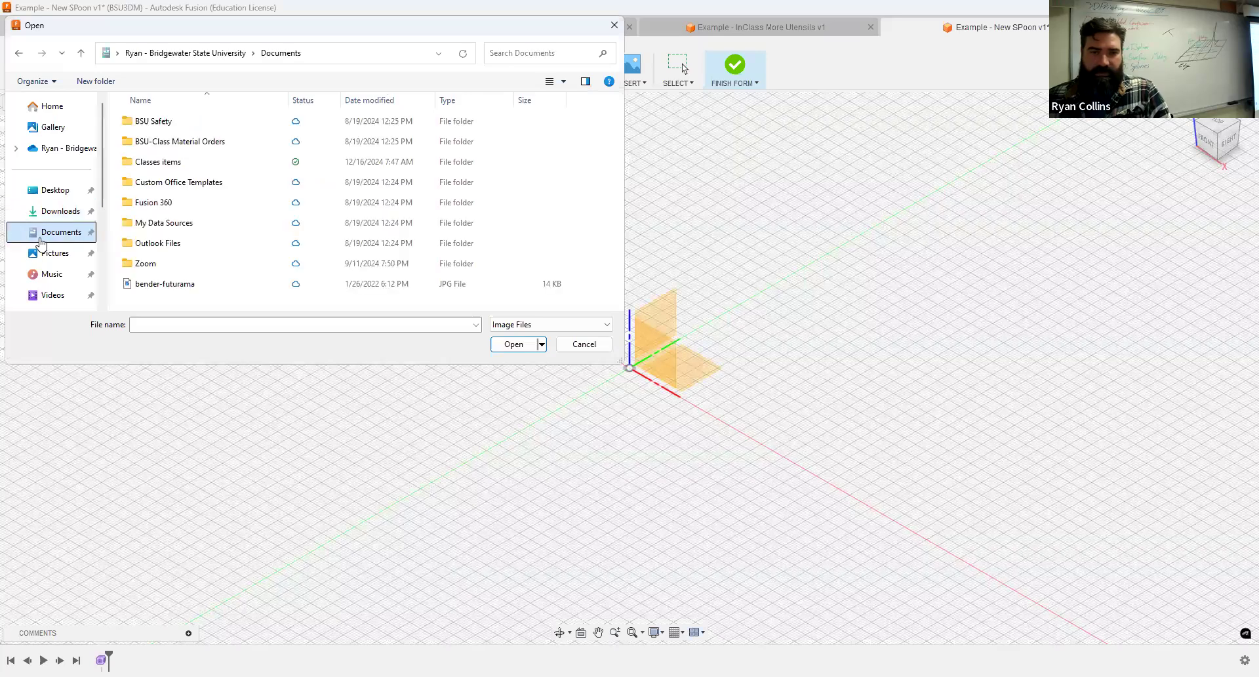
left_click(52, 253)
left_click(154, 163)
double_click(154, 168)
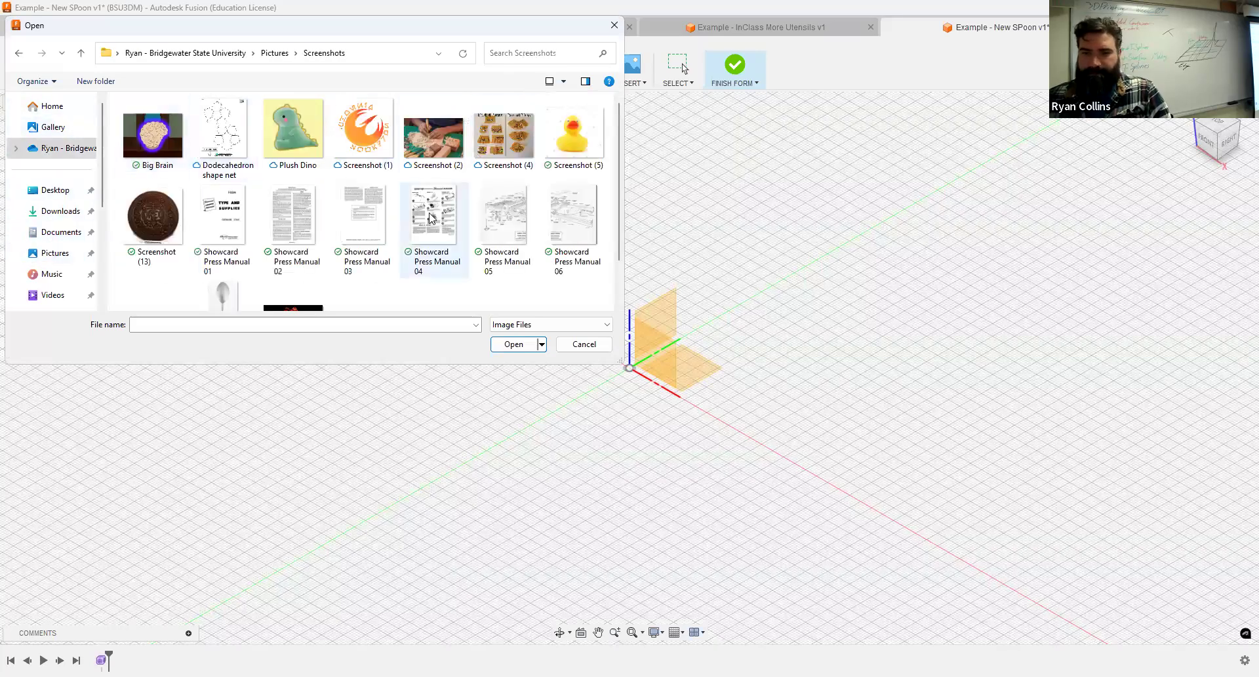
scroll(248, 264, "down", 1)
left_click(227, 262)
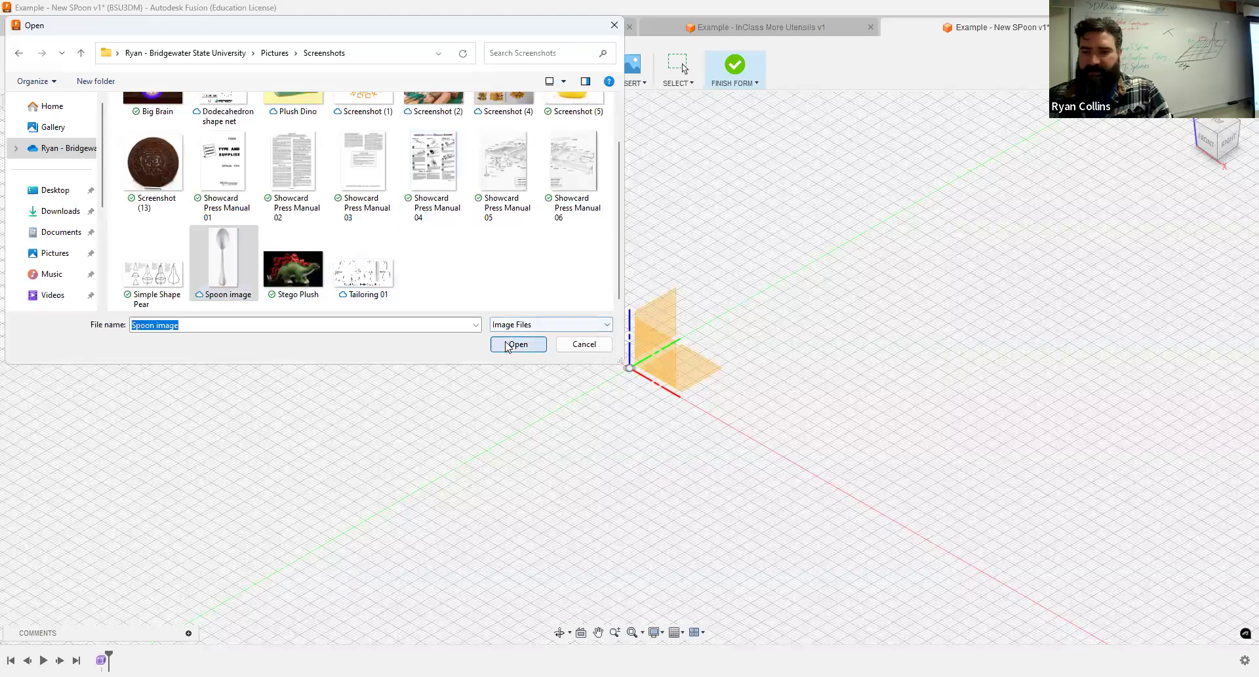
key("Return")
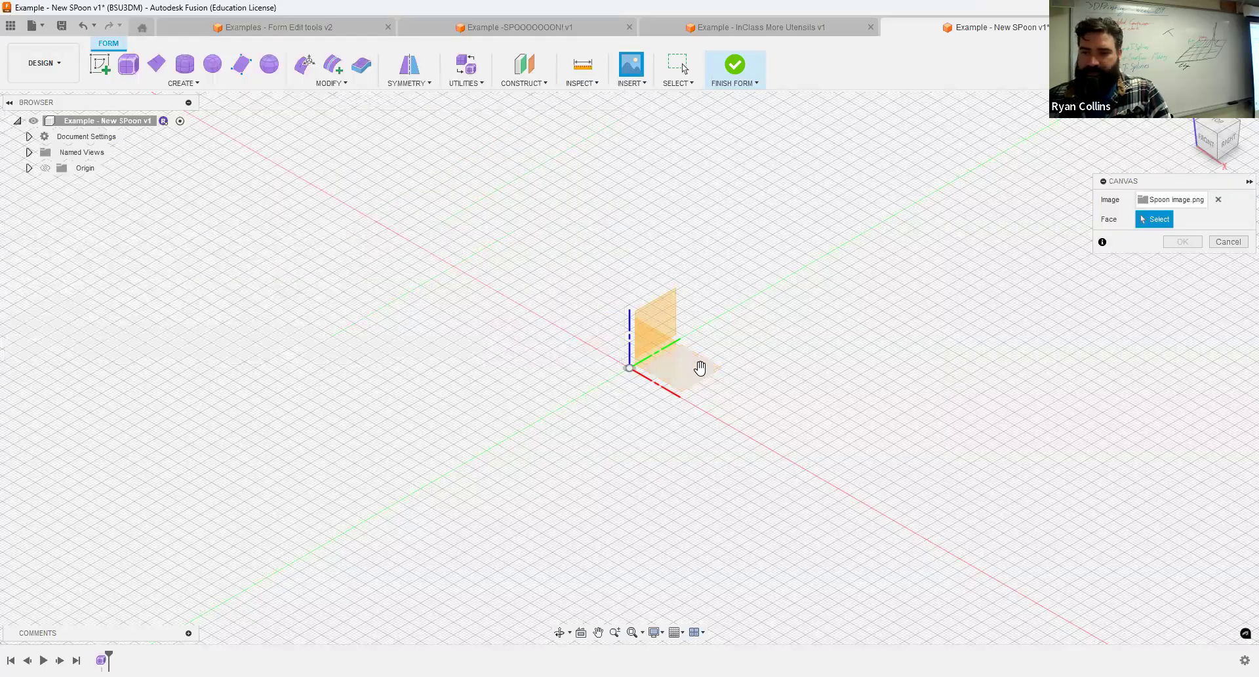
left_click(659, 365)
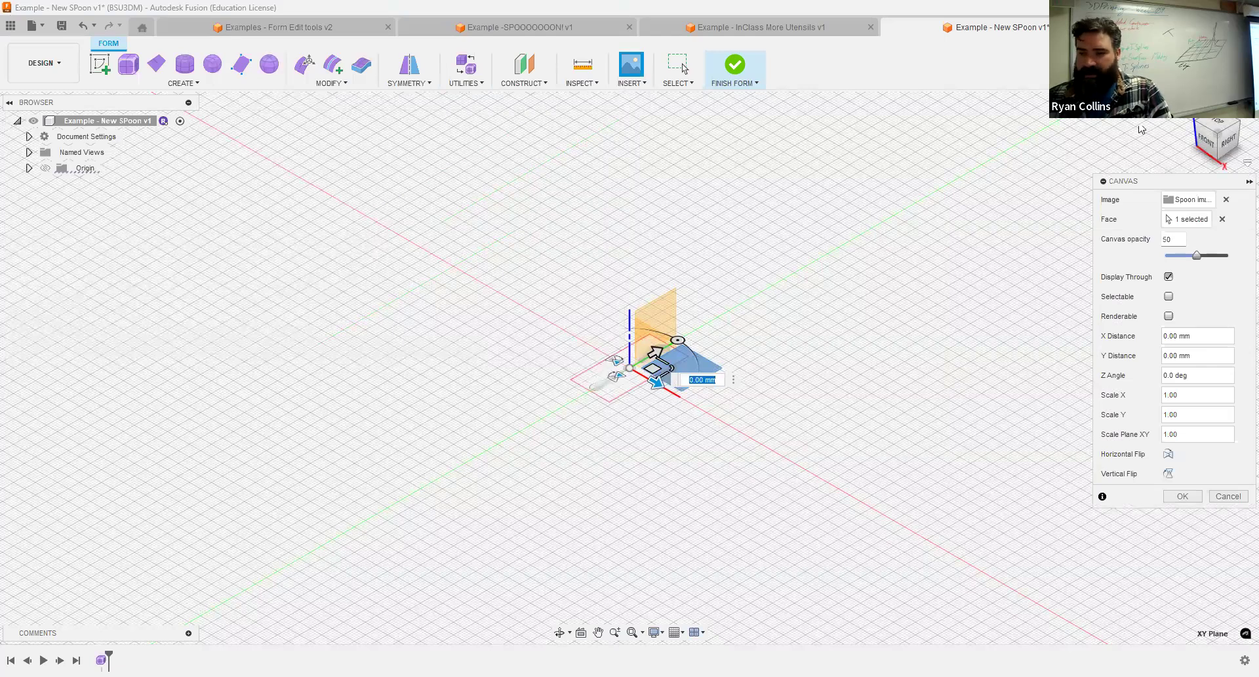
left_click(1133, 435)
Calibrate the spoon canvas between the tip of the bowl and the end of the handle to 165 mm.
middle_click_drag(752, 200, 797, 241, "shift")
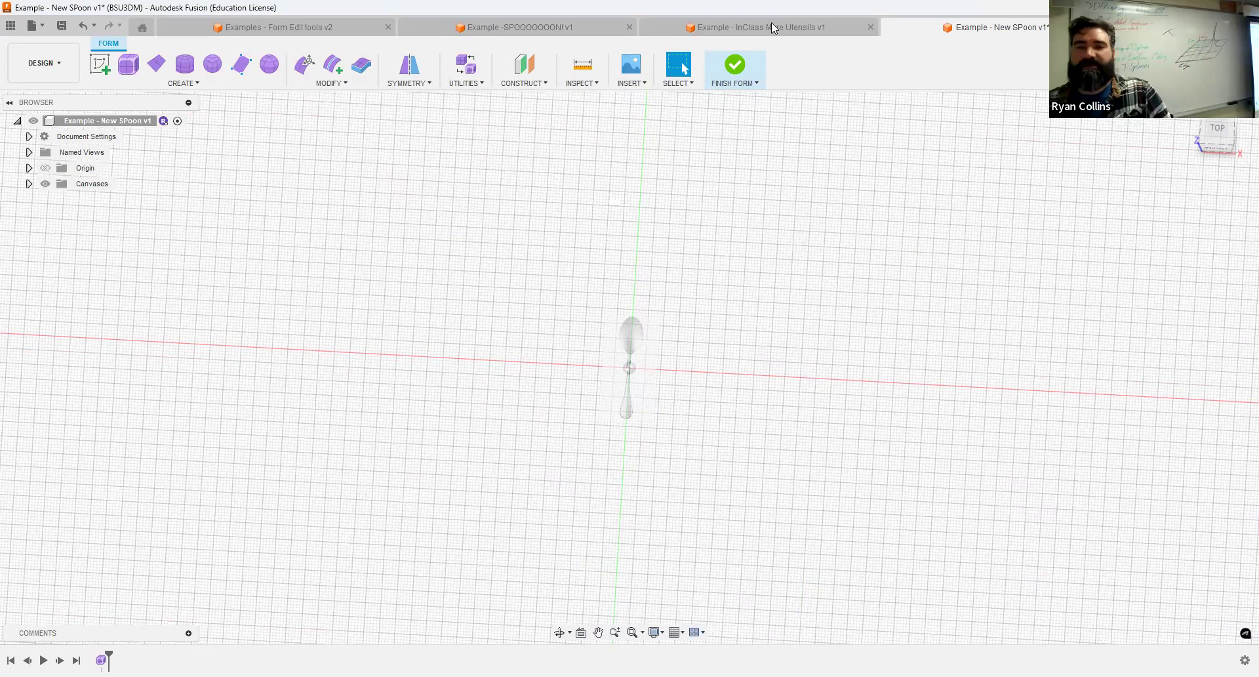
left_click(28, 183)
right_click(80, 201)
left_click(101, 259)
scroll(632, 316, "up", 1)
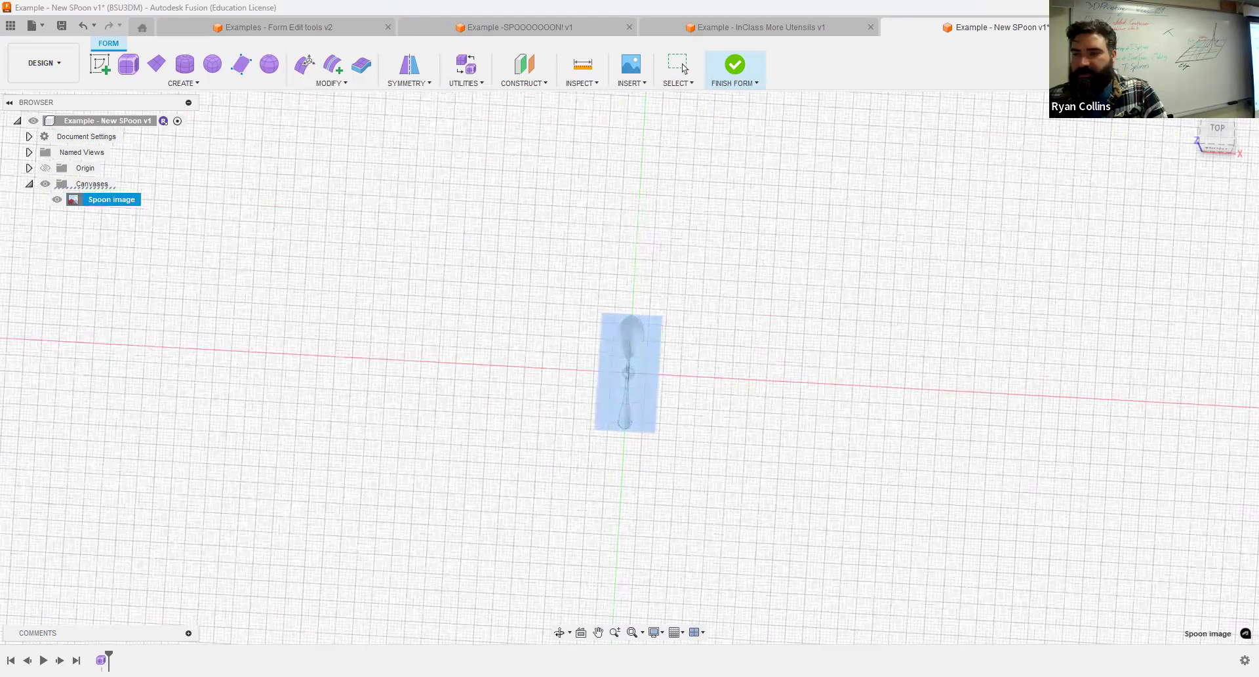
left_click(1221, 134)
scroll(625, 306, "up", 2)
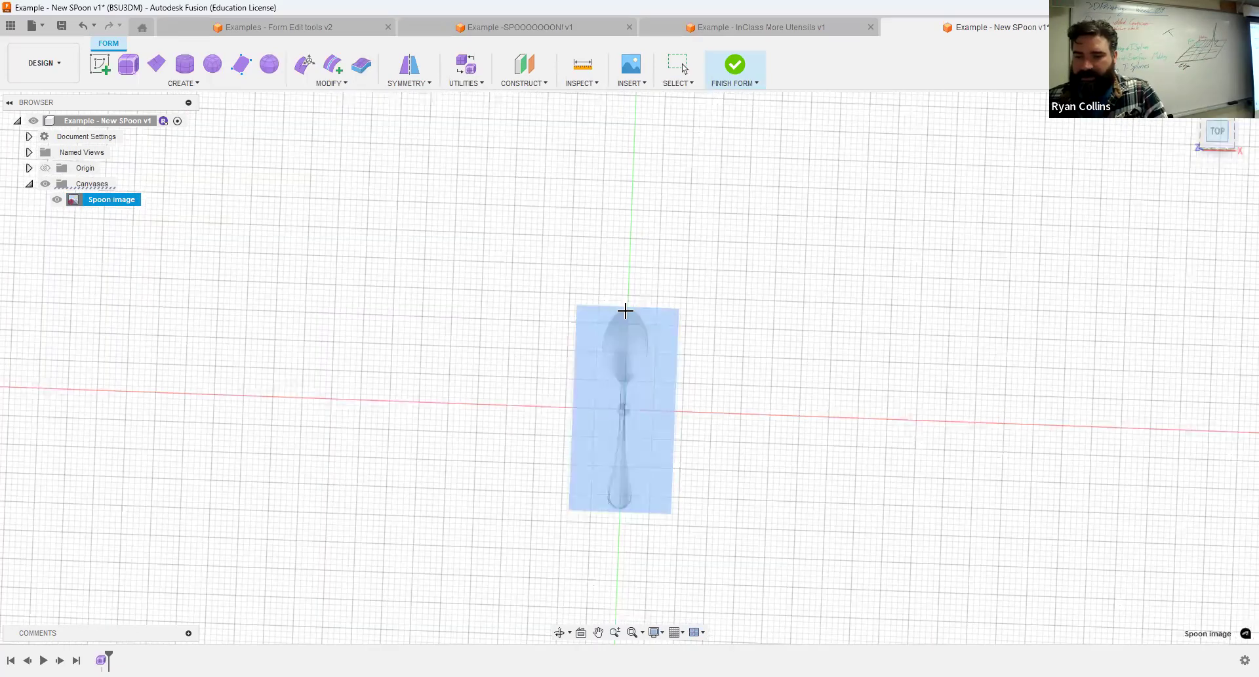
left_click(625, 508)
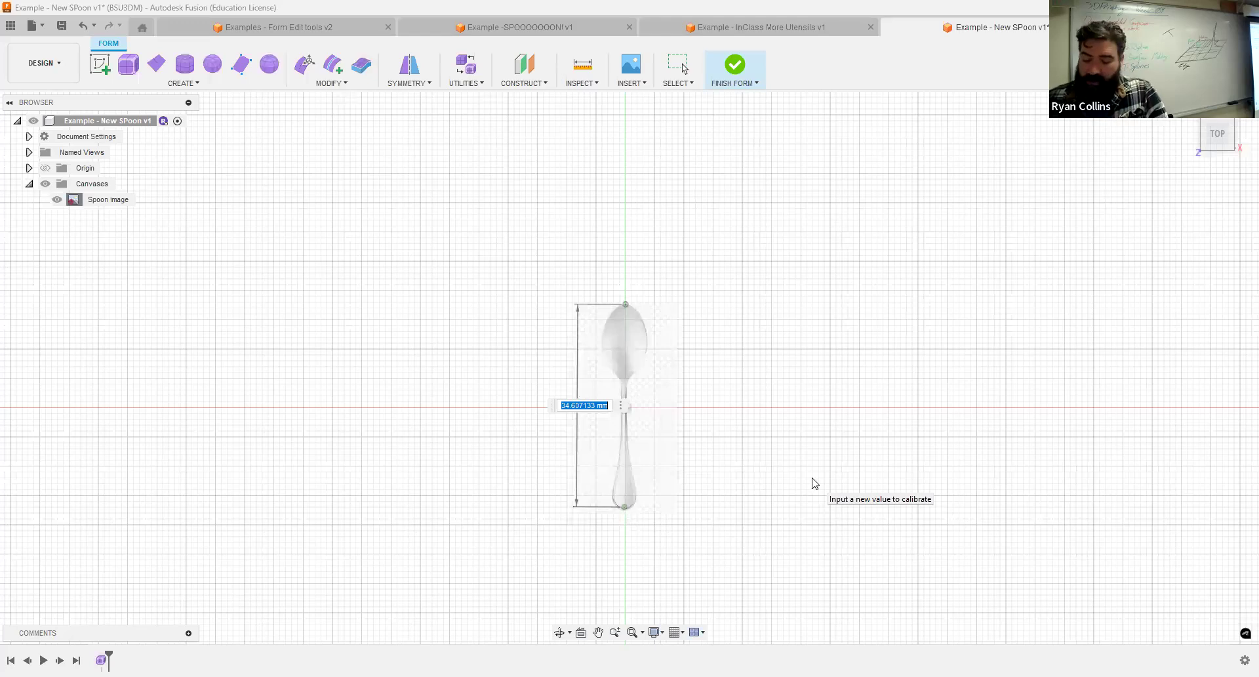
type("1+65")
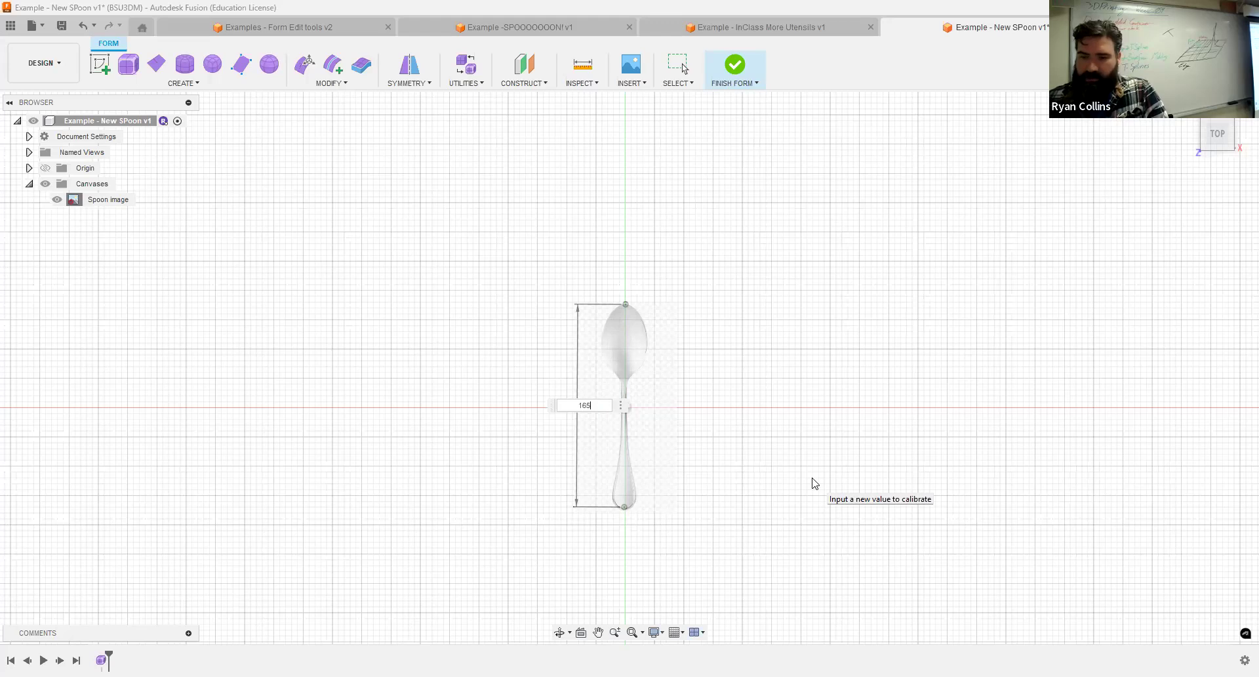
key("Return")
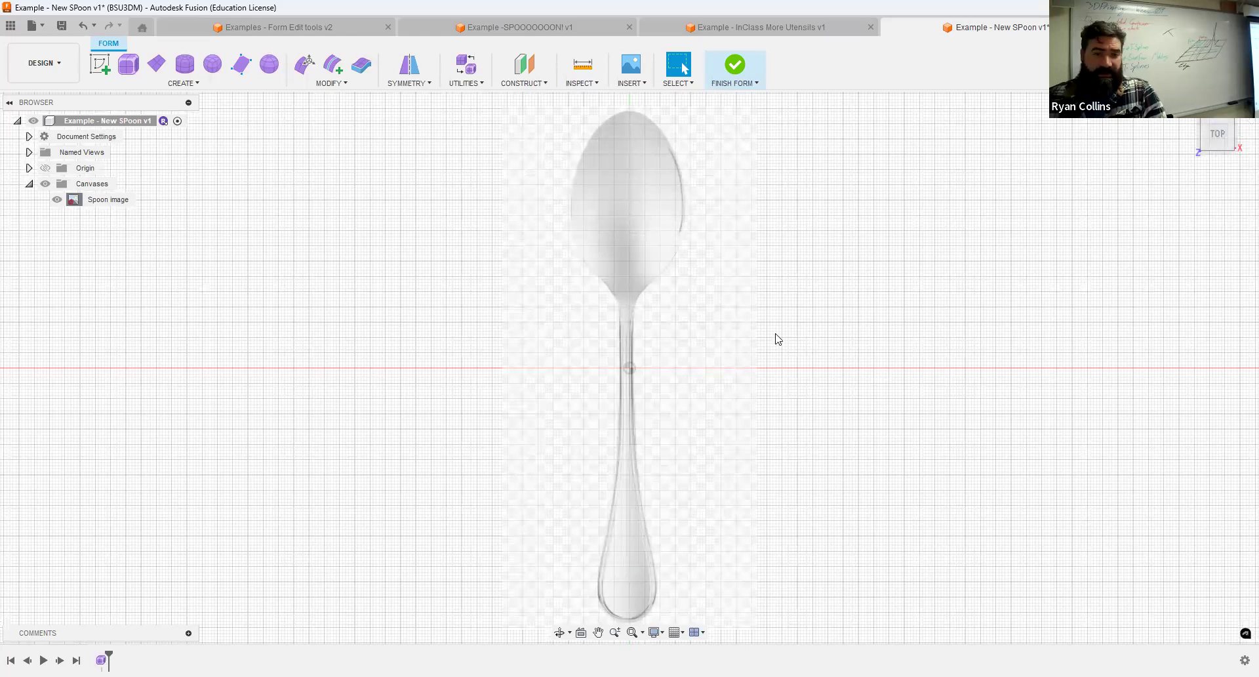
Place a form sphere on the horizontal plane at the middle of the spoon's bowl with a 40 mm diameter.
middle_click_drag(869, 309, 1078, 153, "shift")
left_click(1219, 125)
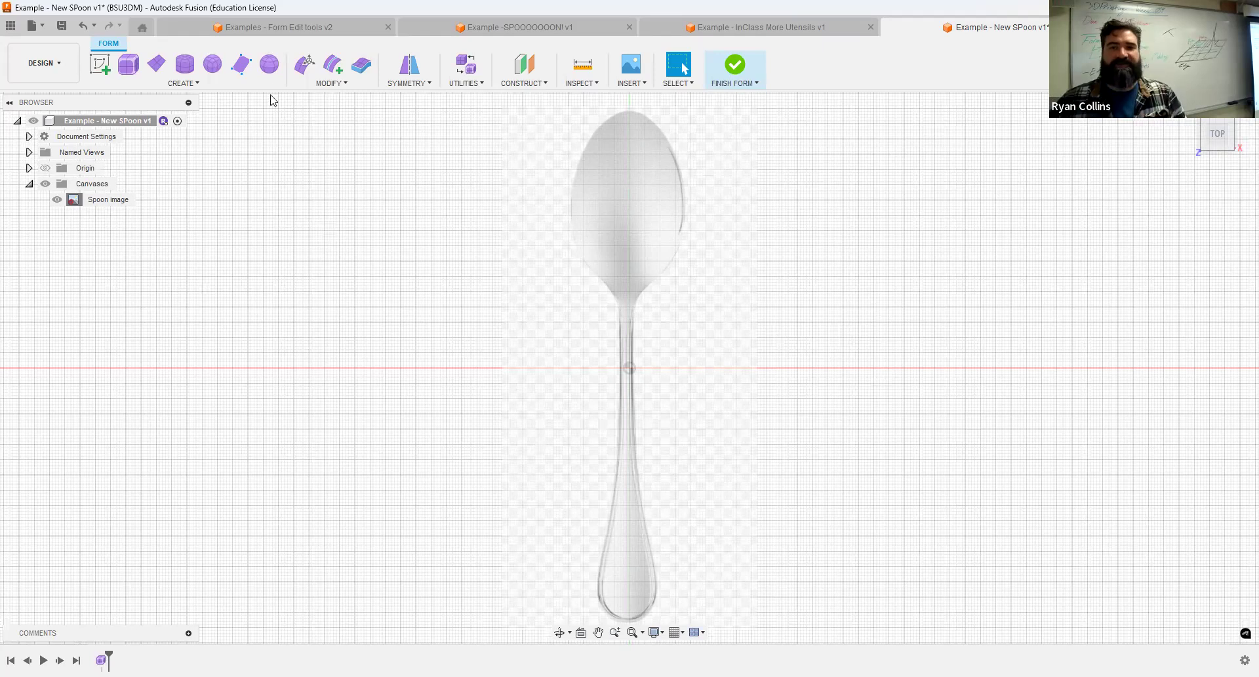
left_click(269, 63)
left_click(598, 182)
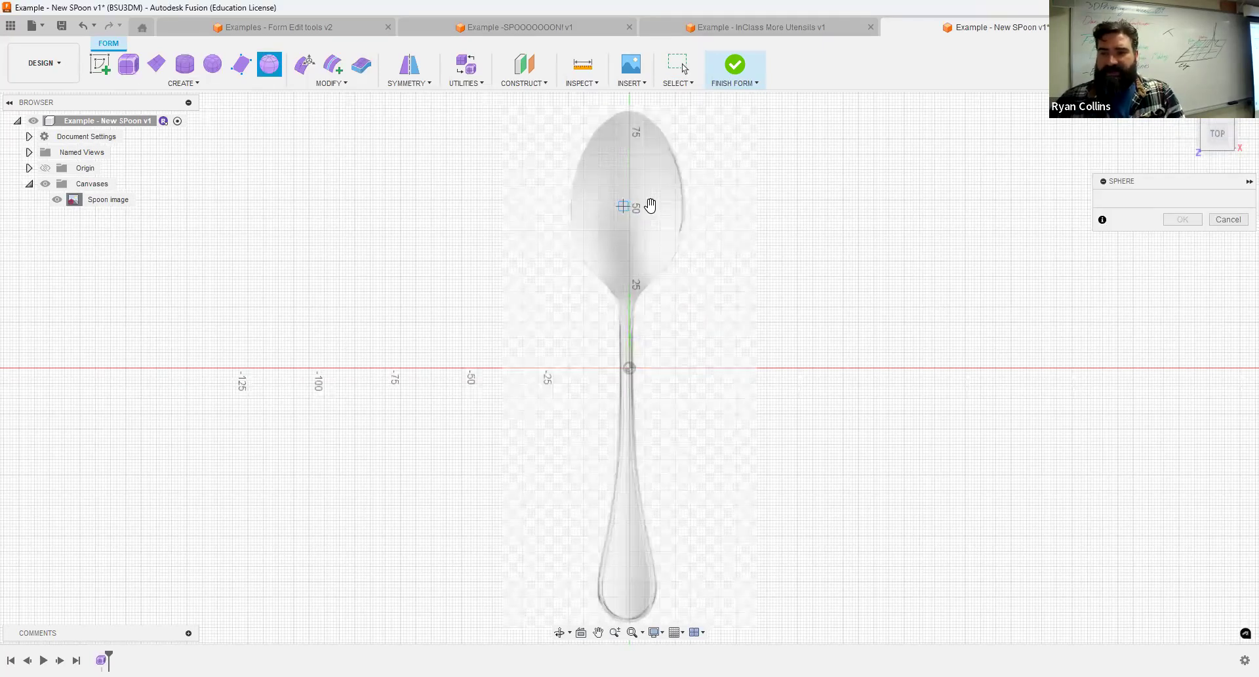
left_click(624, 207)
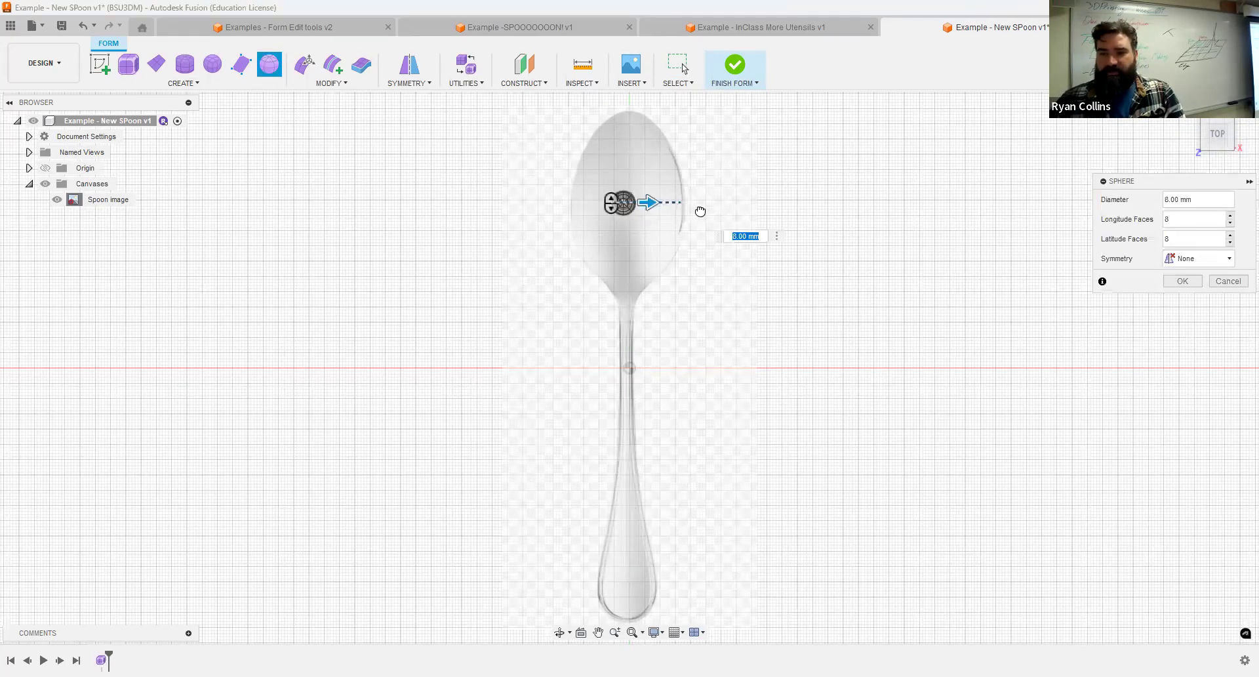
type("40")
key("Return")
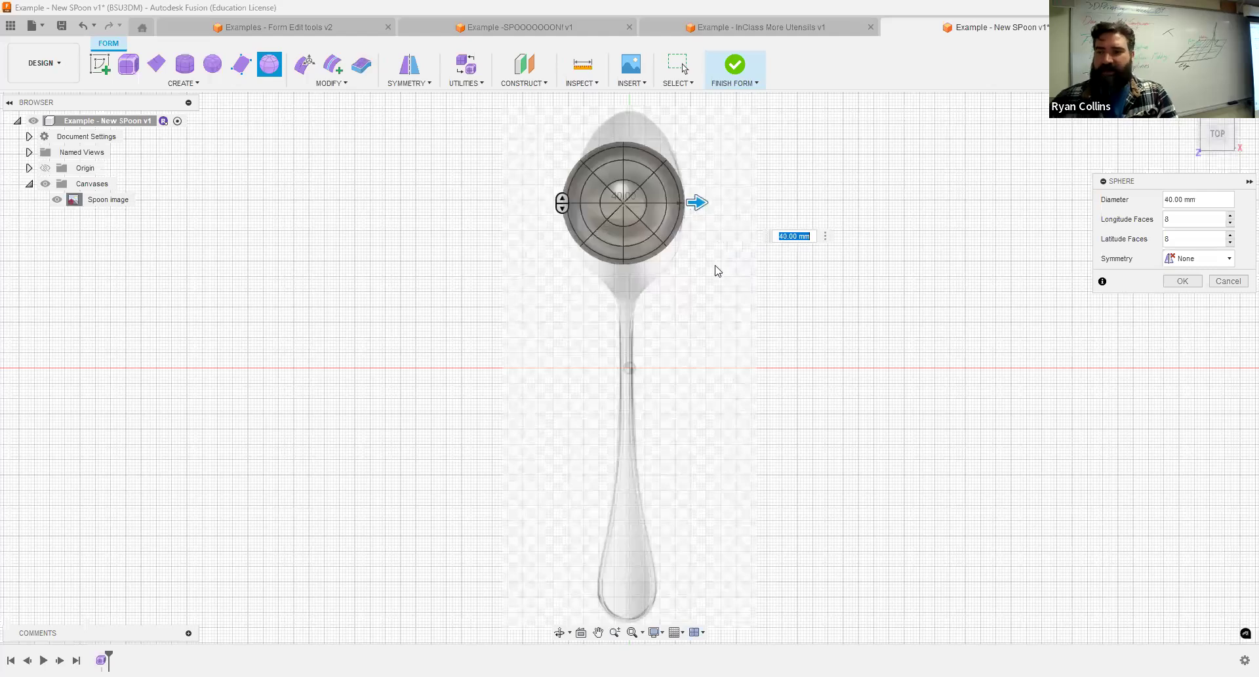
Set the sphere to 6 longitude faces and 6 latitude faces and create it.
middle_click_drag(778, 306, 821, 275, "shift")
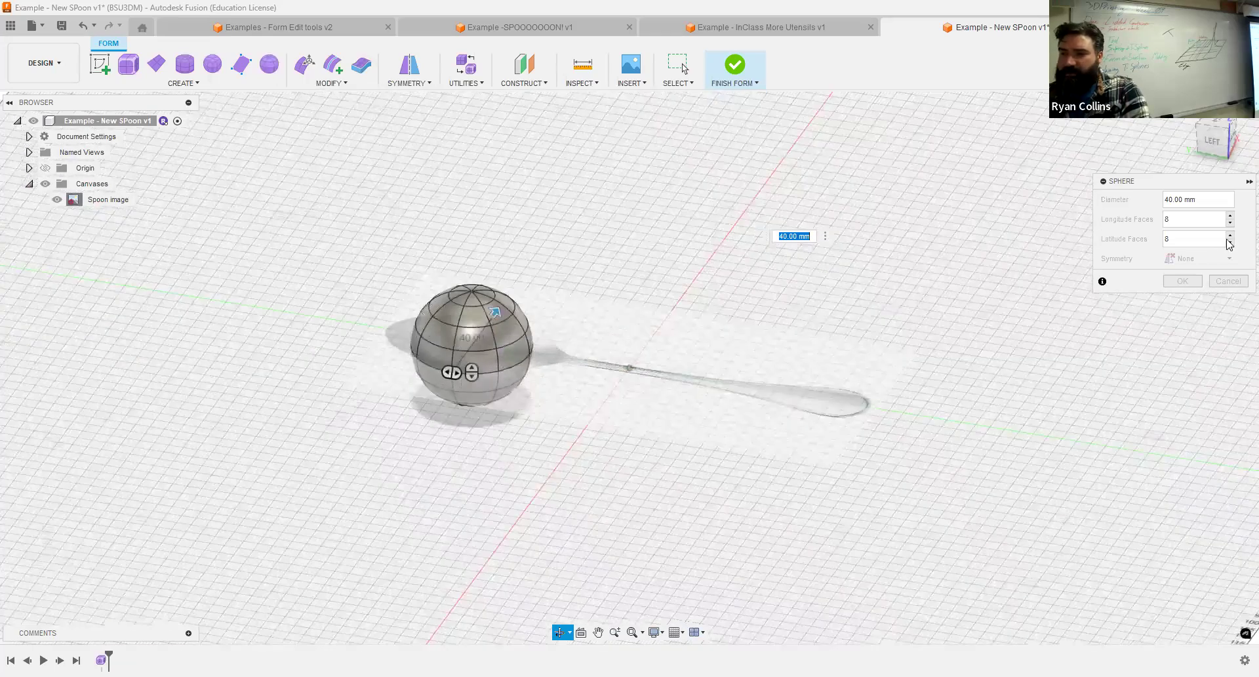
left_click(1230, 223)
left_click(1231, 242)
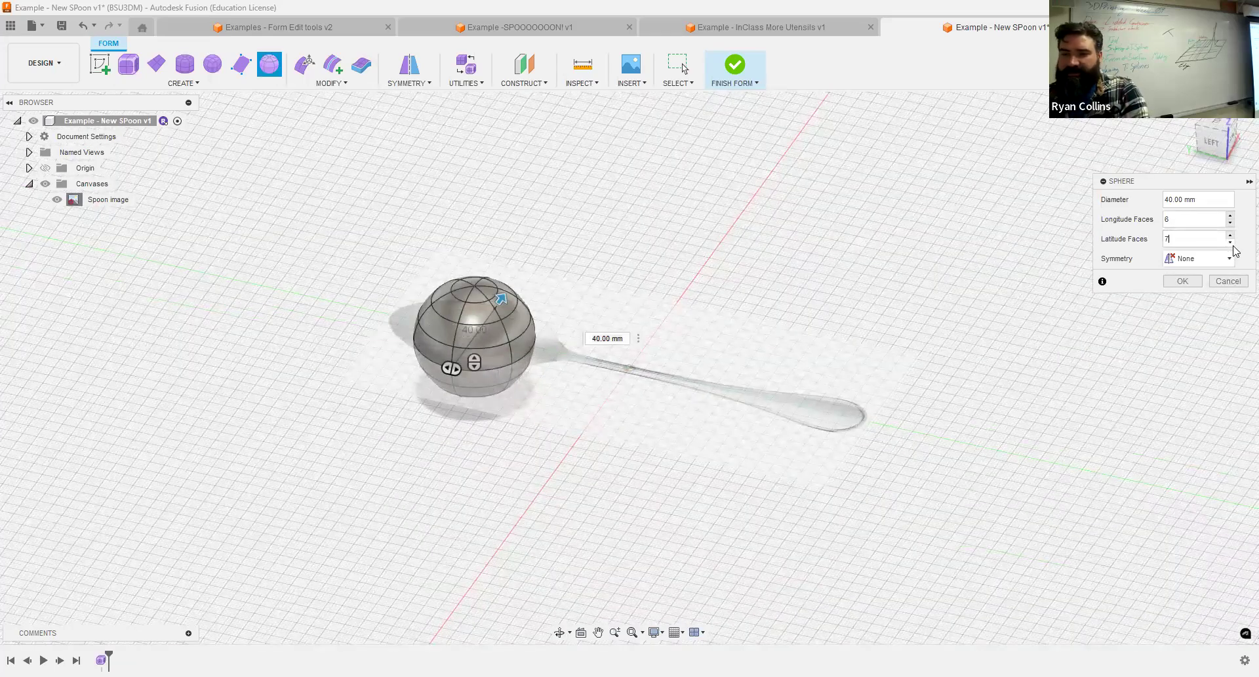
left_click(1231, 243)
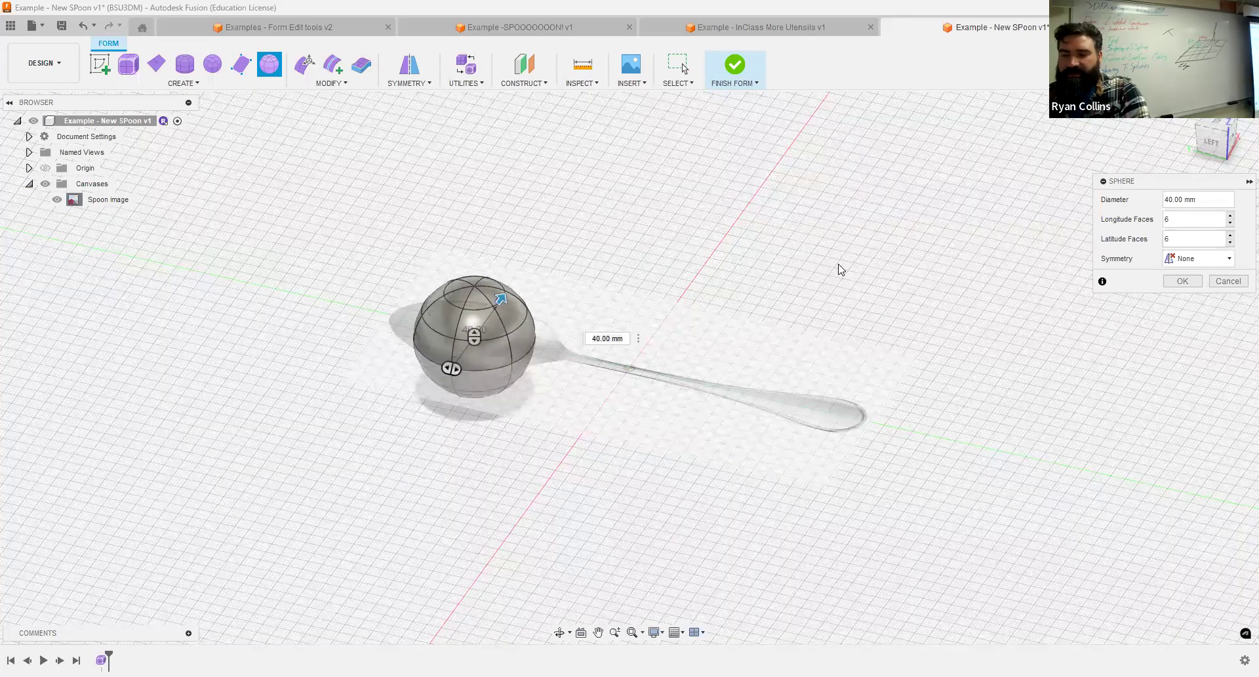
middle_click_drag(857, 318, 839, 300, "shift")
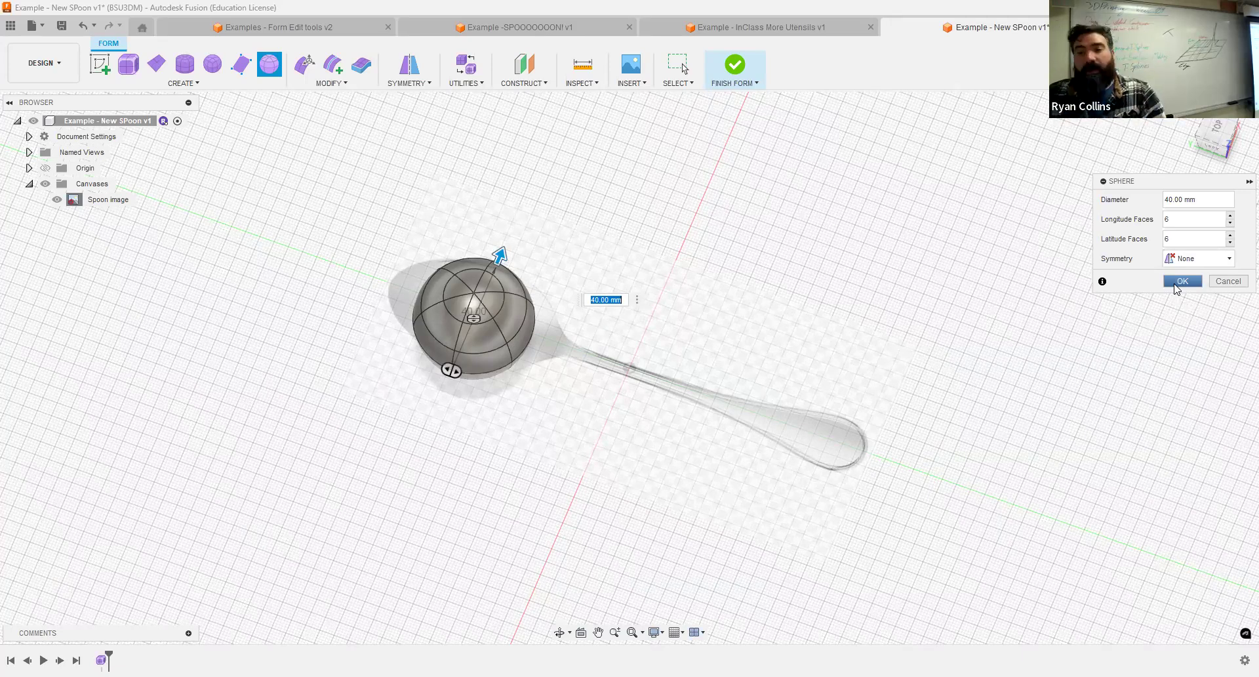
middle_click_drag(845, 247, 824, 282, "shift")
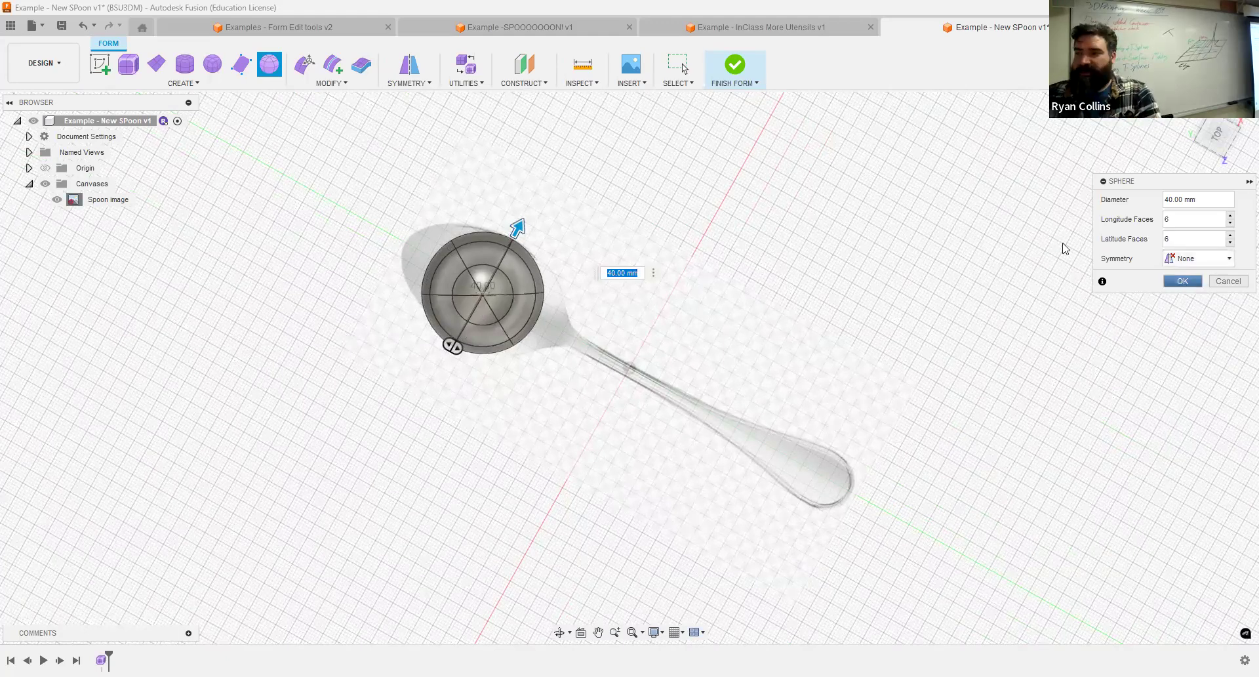
key("Return")
Rotate the sphere body 30 degrees about Z so an edge line runs along the spoon's length.
left_click(1218, 135)
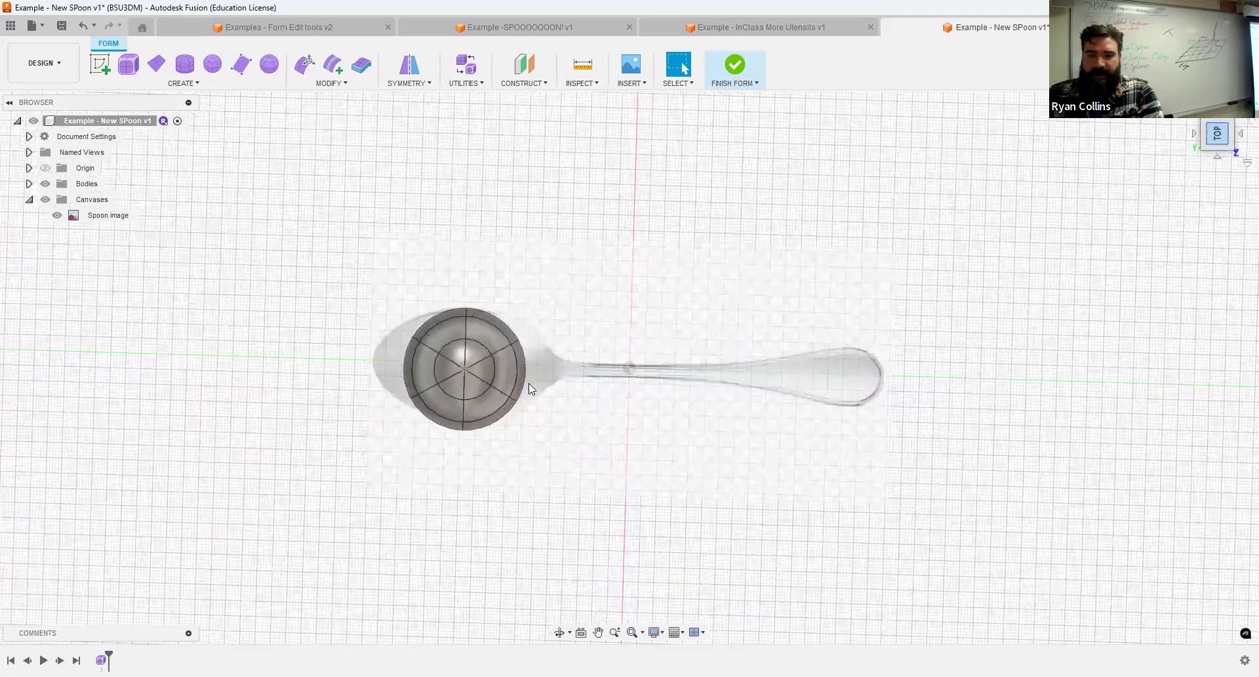
scroll(528, 383, "up", 5)
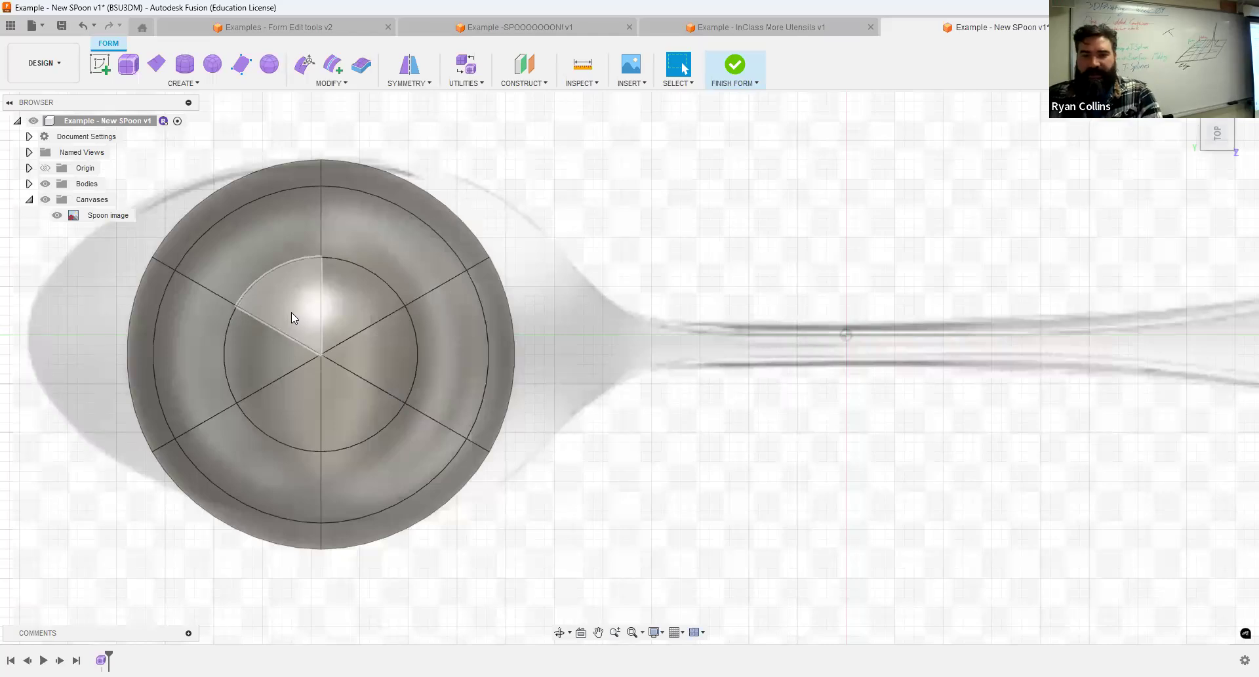
key("m")
left_click_drag(255, 397, 256, 391)
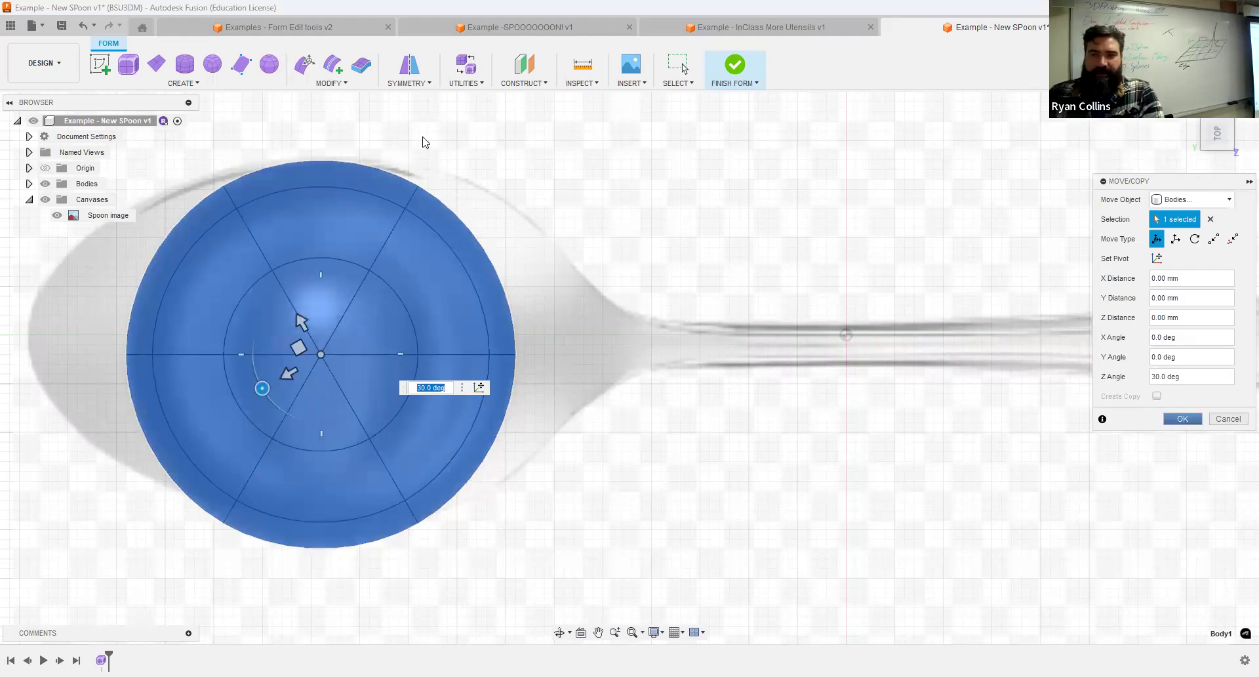
Apply internal mirror symmetry to the sphere using two matching faces on opposite sides of the spoon's lengthwise centreline.
left_click(409, 65)
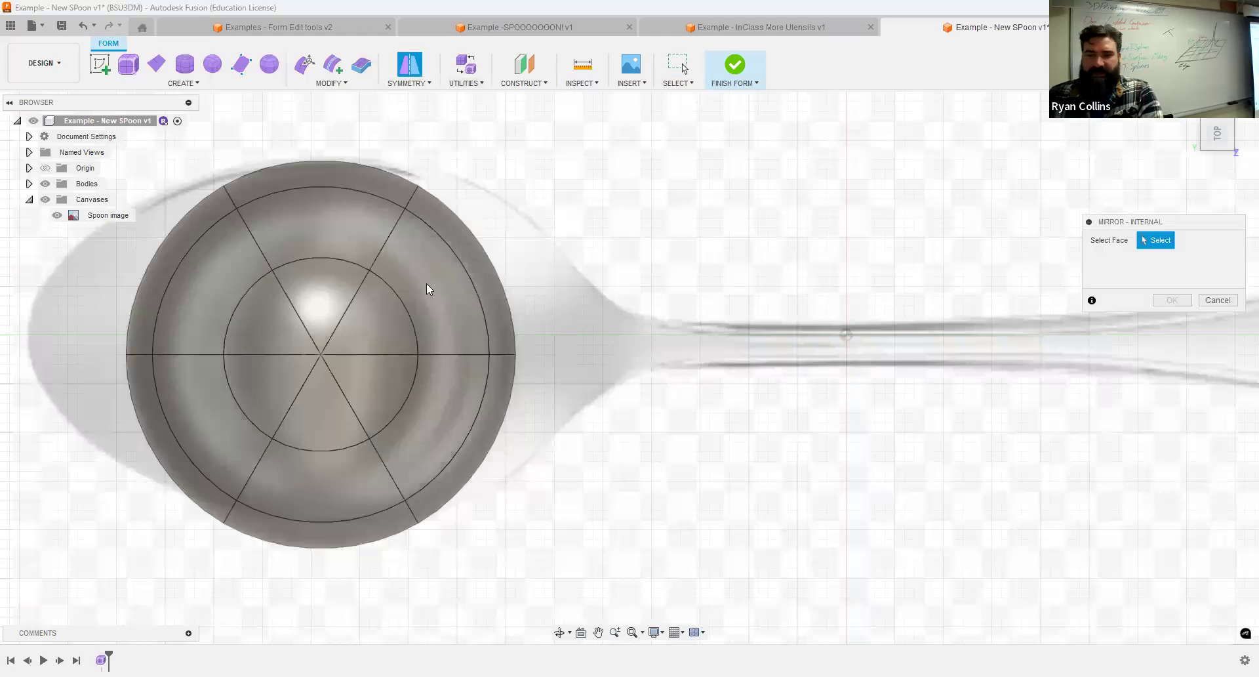
left_click(328, 475)
middle_click_drag(593, 455, 698, 401, "shift")
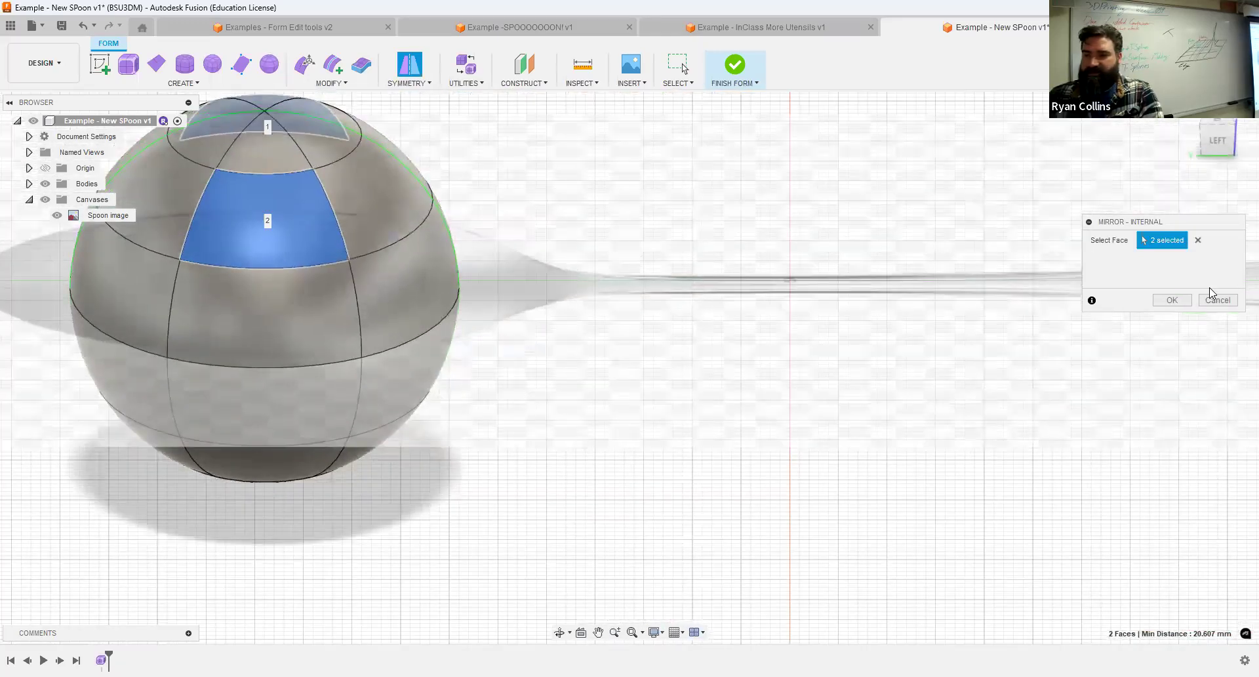
key("Return")
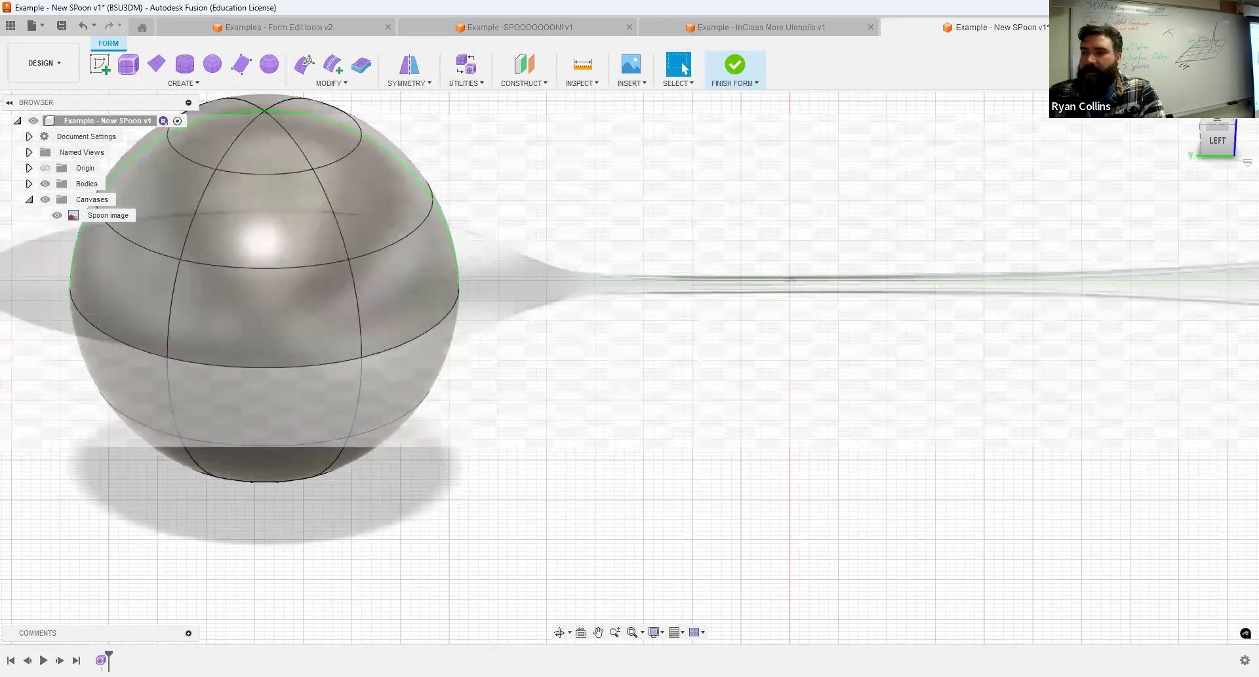
Delete the upper half of the sphere above the horizontal plane, leaving an open bowl over the spoon image.
left_click(1217, 141)
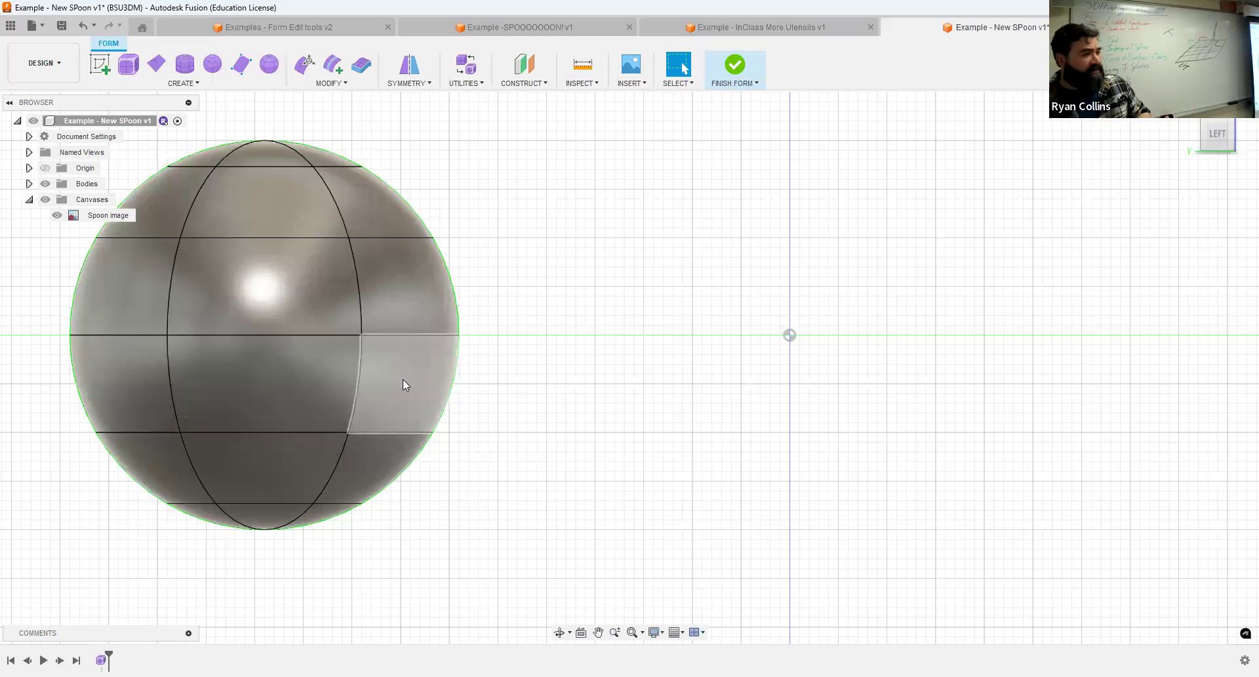
scroll(620, 344, "down", 3)
middle_click_drag(390, 230, 455, 256)
left_click_drag(308, 211, 429, 264)
mouse_move(661, 235)
left_mouse_down()
mouse_move(526, 282)
mouse_move(311, 309)
mouse_move(269, 336)
left_mouse_up()
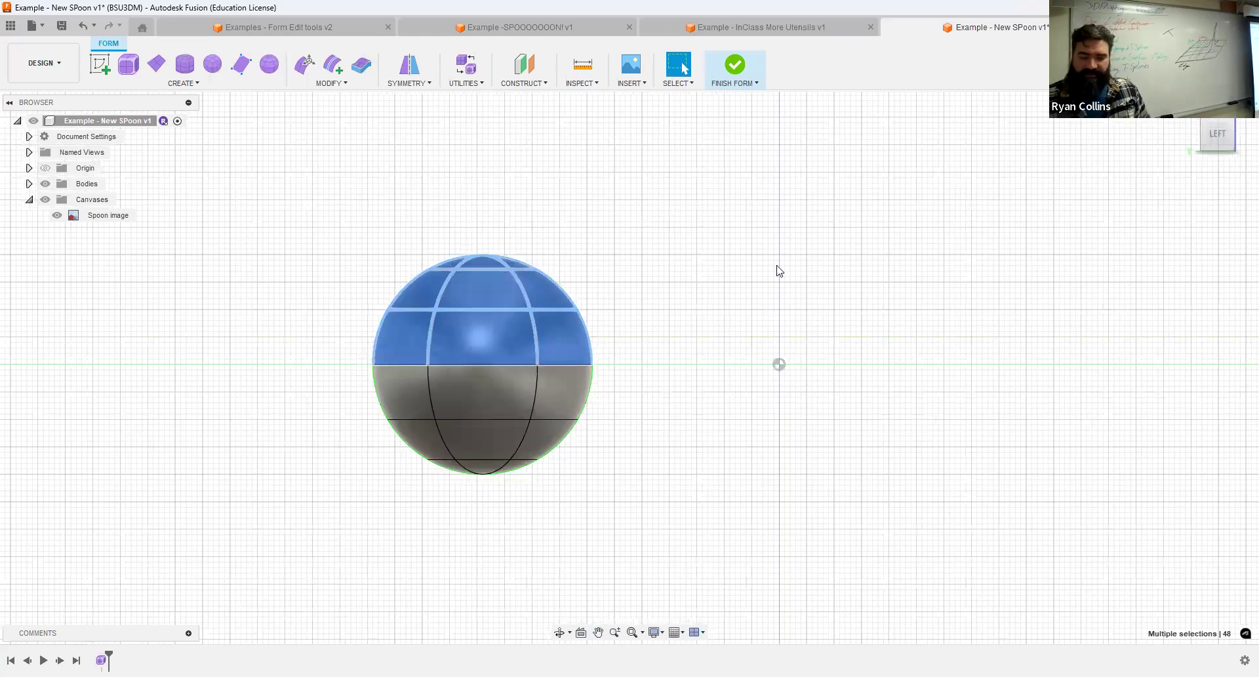
middle_click_drag(683, 206, 634, 241, "shift")
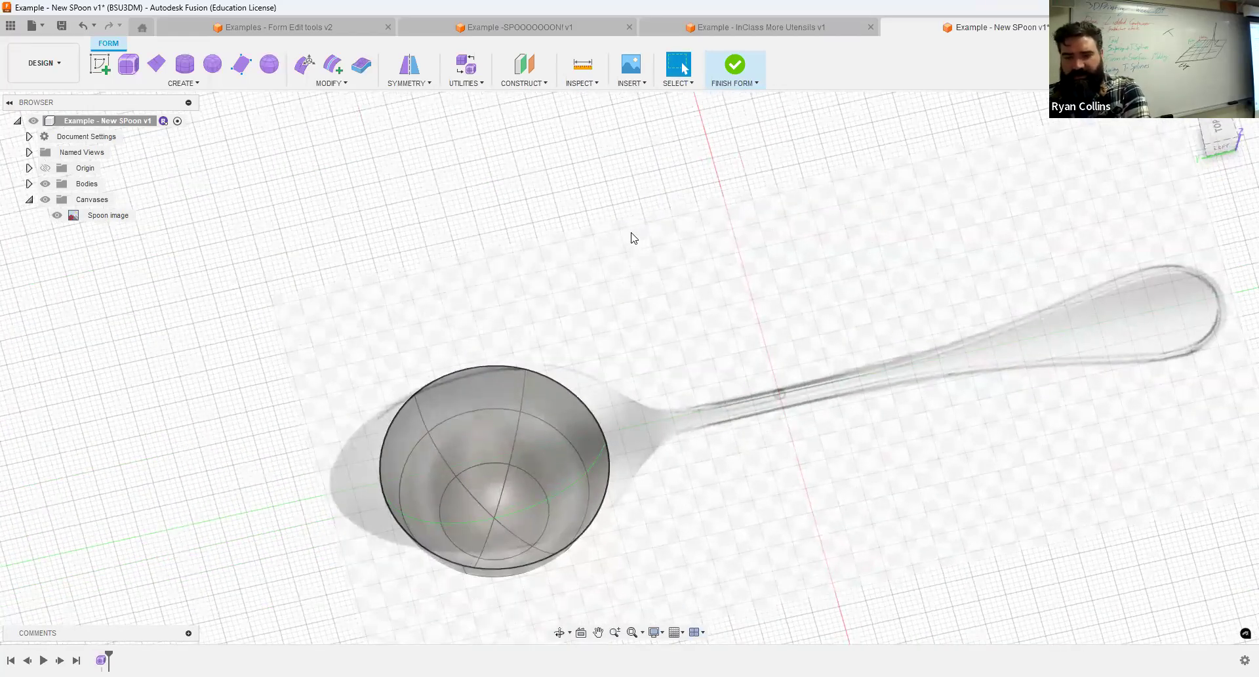
mouse_move(644, 253)
middle_mouse_down("shift")
mouse_move(650, 181)
mouse_move(647, 269)
mouse_move(641, 196)
mouse_move(634, 242)
middle_mouse_up("shift")
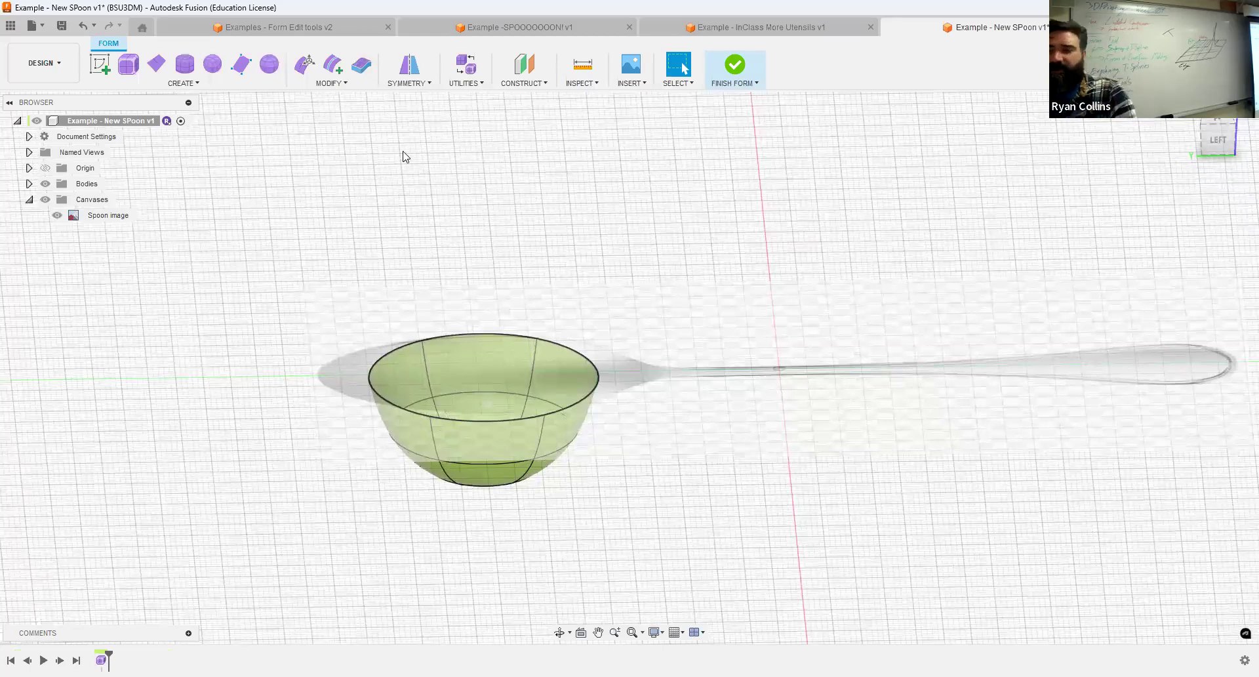
Edit the form by its vertices in the left view, raising the vertex rings below the rim to make the bowl shallower.
left_click(300, 70)
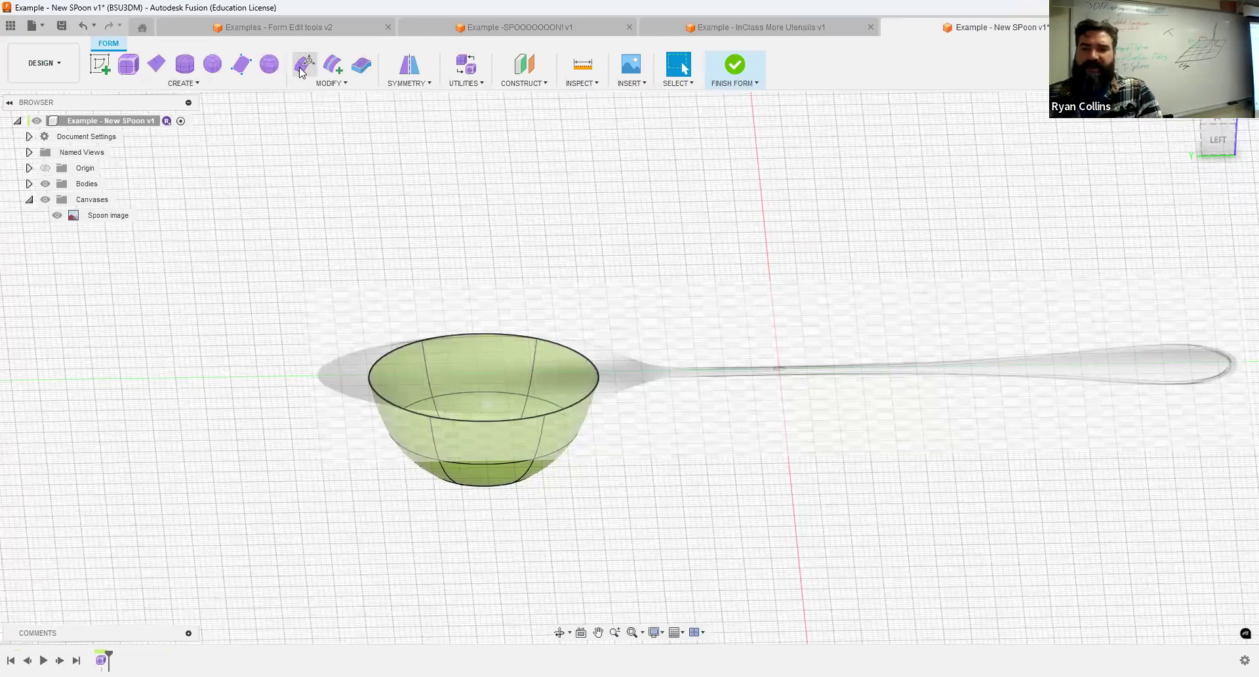
left_click(1218, 141)
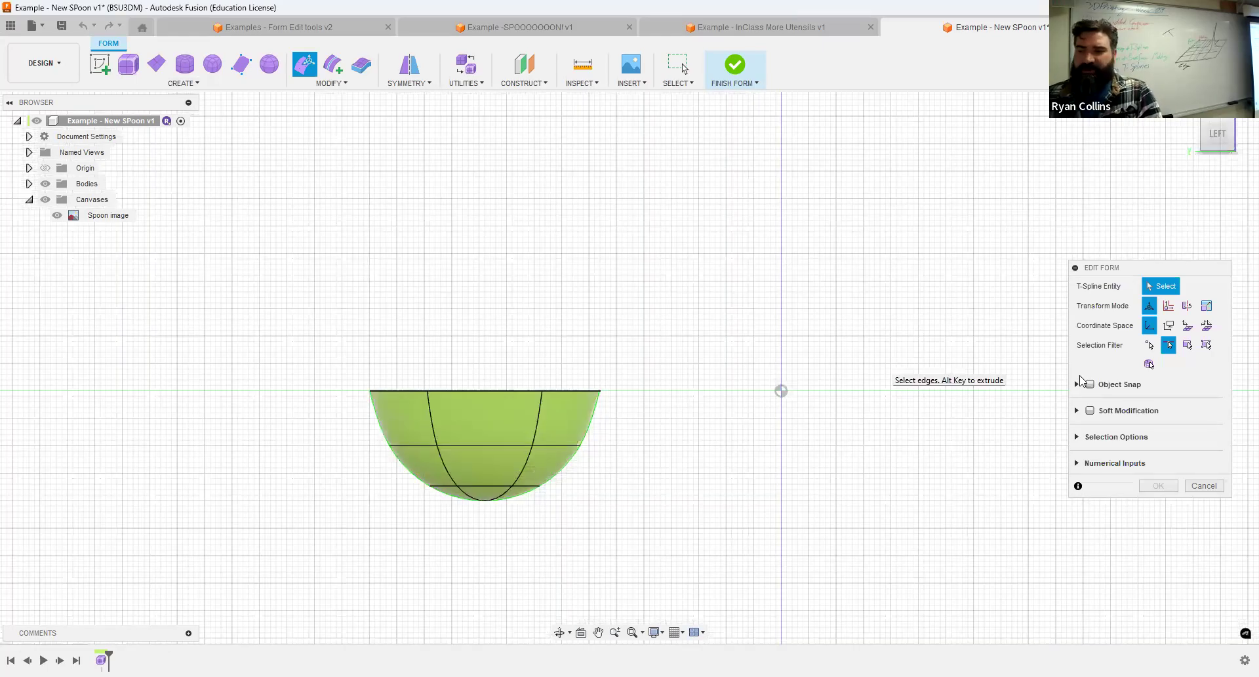
left_click(1149, 345)
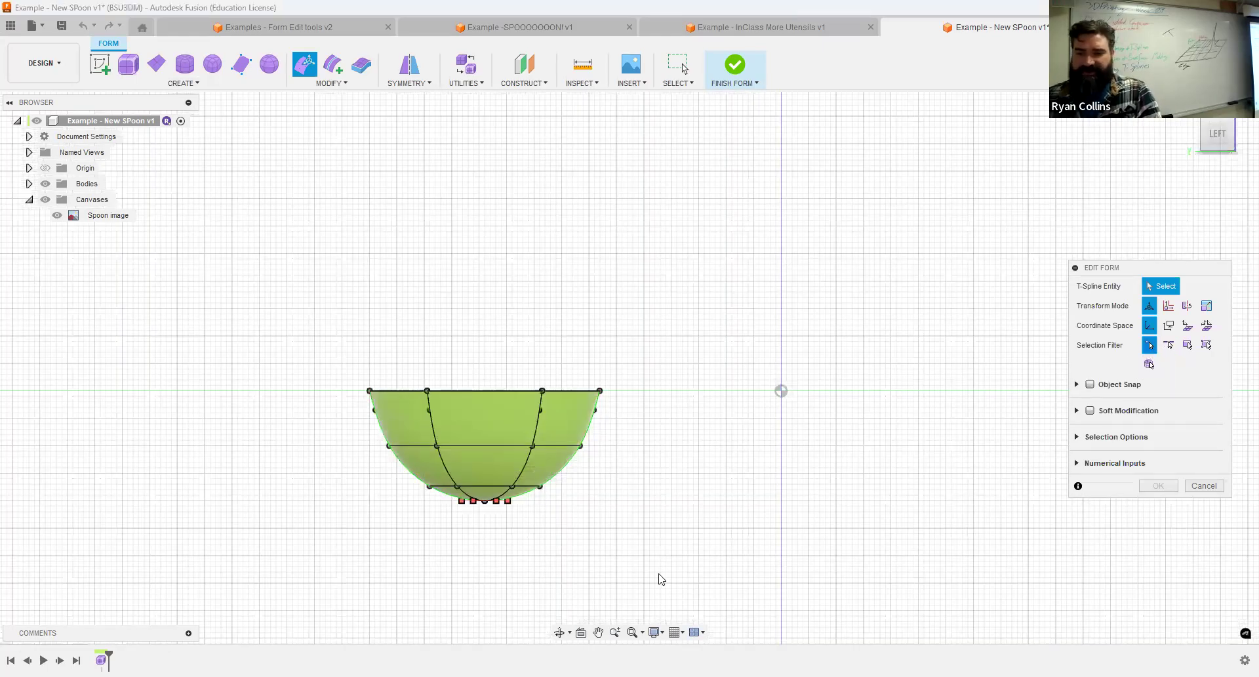
left_click_drag(1136, 270, 1119, 189)
mouse_move(758, 274)
middle_mouse_down("shift")
mouse_move(754, 350)
mouse_move(760, 272)
middle_mouse_up("shift")
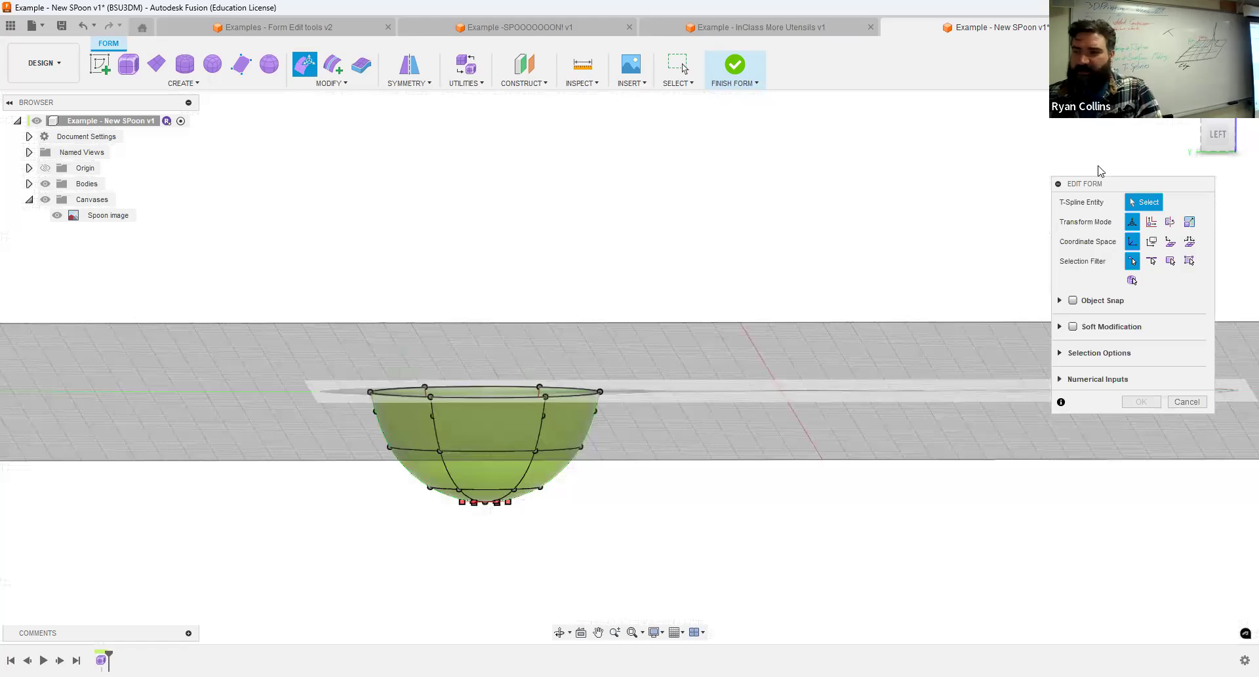
left_click_drag(318, 436, 648, 549)
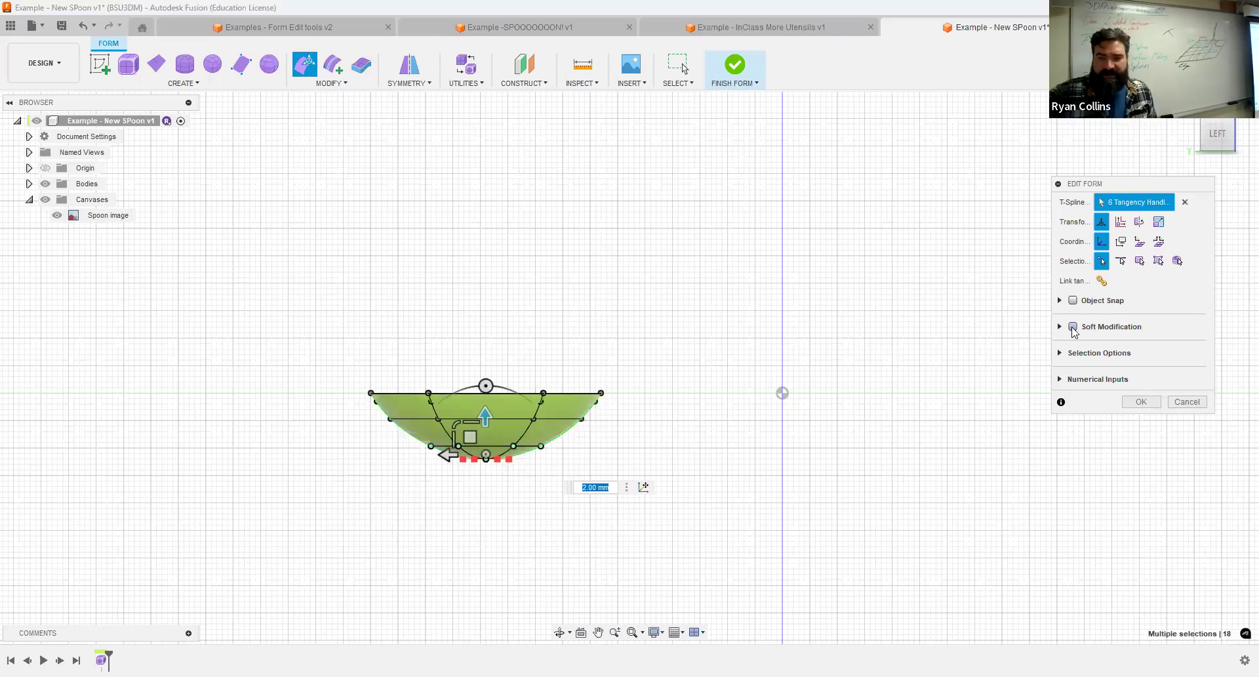
scroll(521, 476, "up", 5)
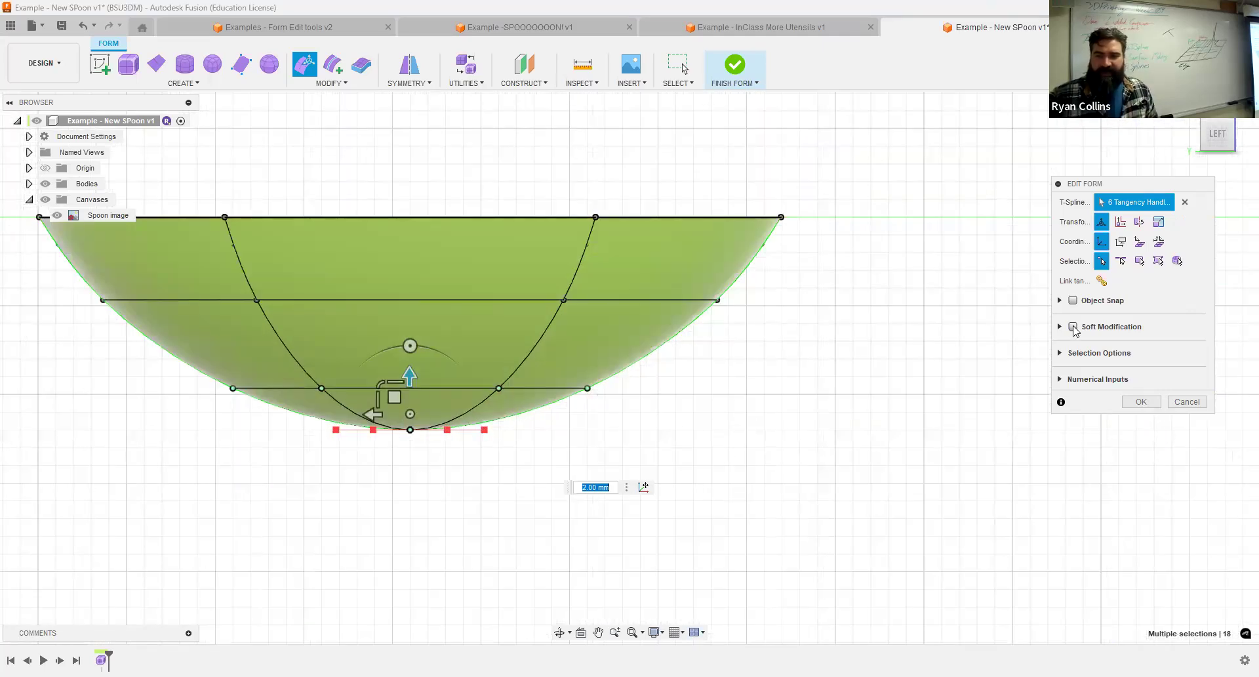
Clear the selection, enable Soft Modification, select the bowl's lowest 12 vertices and set the soft modification distance to 10 mm.
key("Escape")
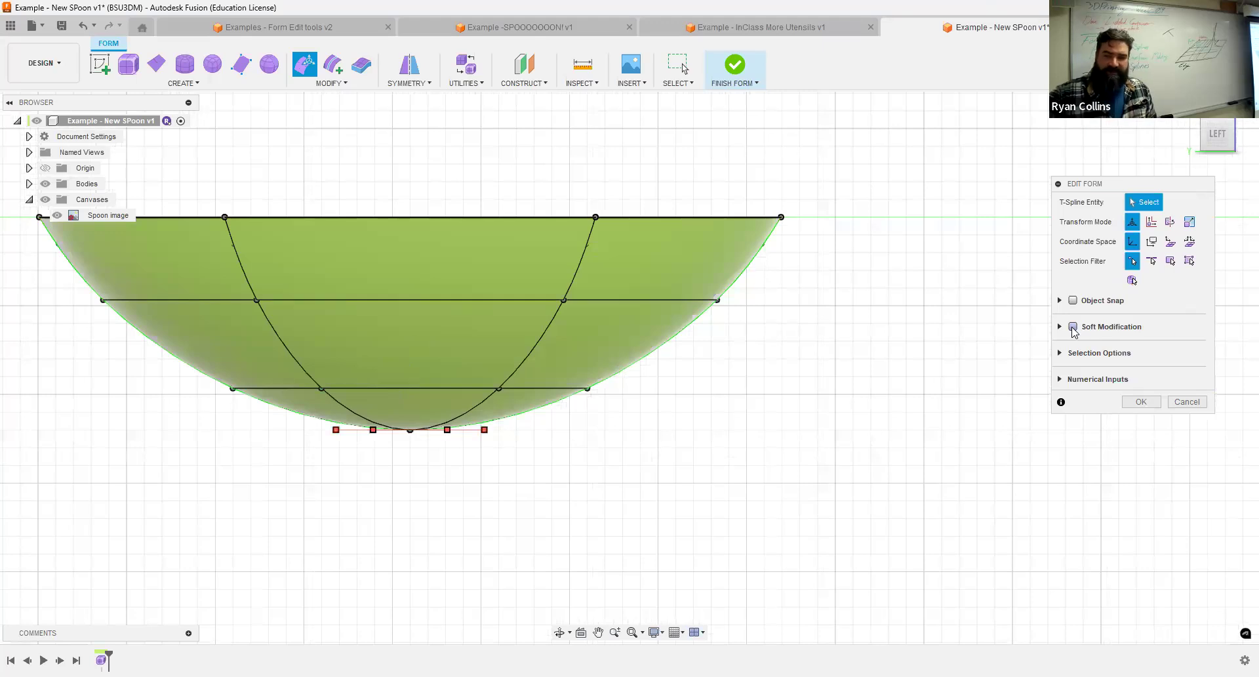
left_click(1073, 327)
left_click_drag(262, 476, 738, 493)
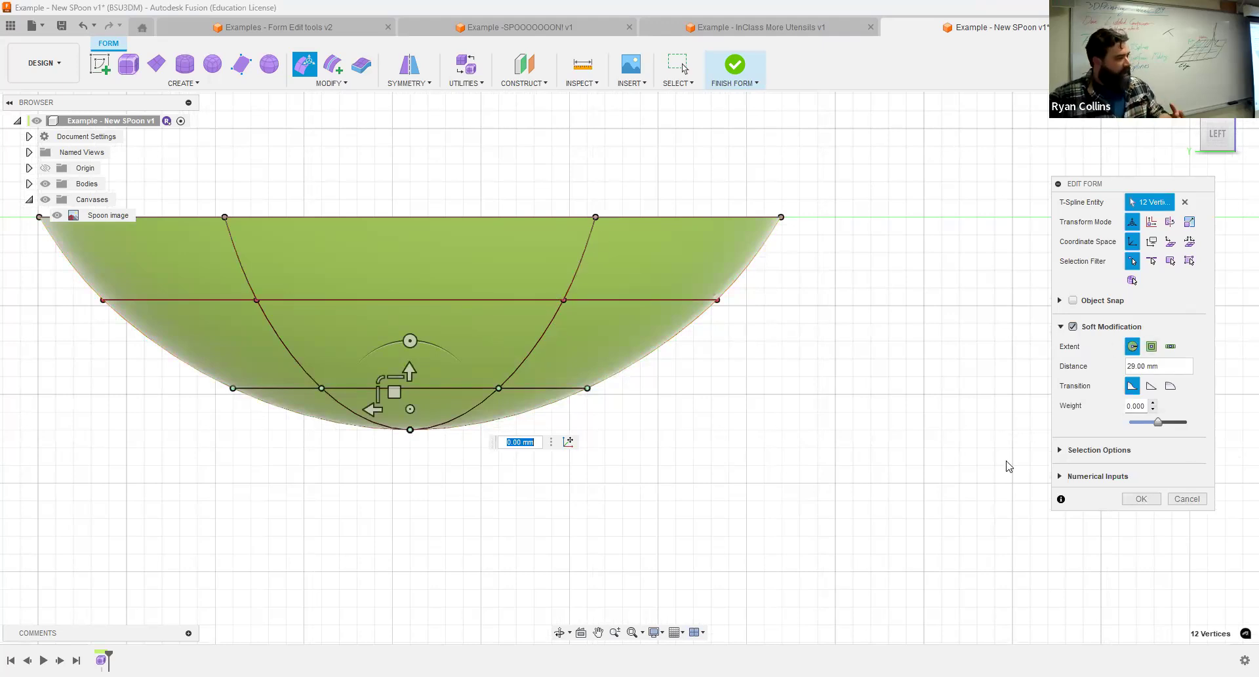
left_click(1178, 367)
left_click_drag(1177, 364, 1083, 363)
type("10")
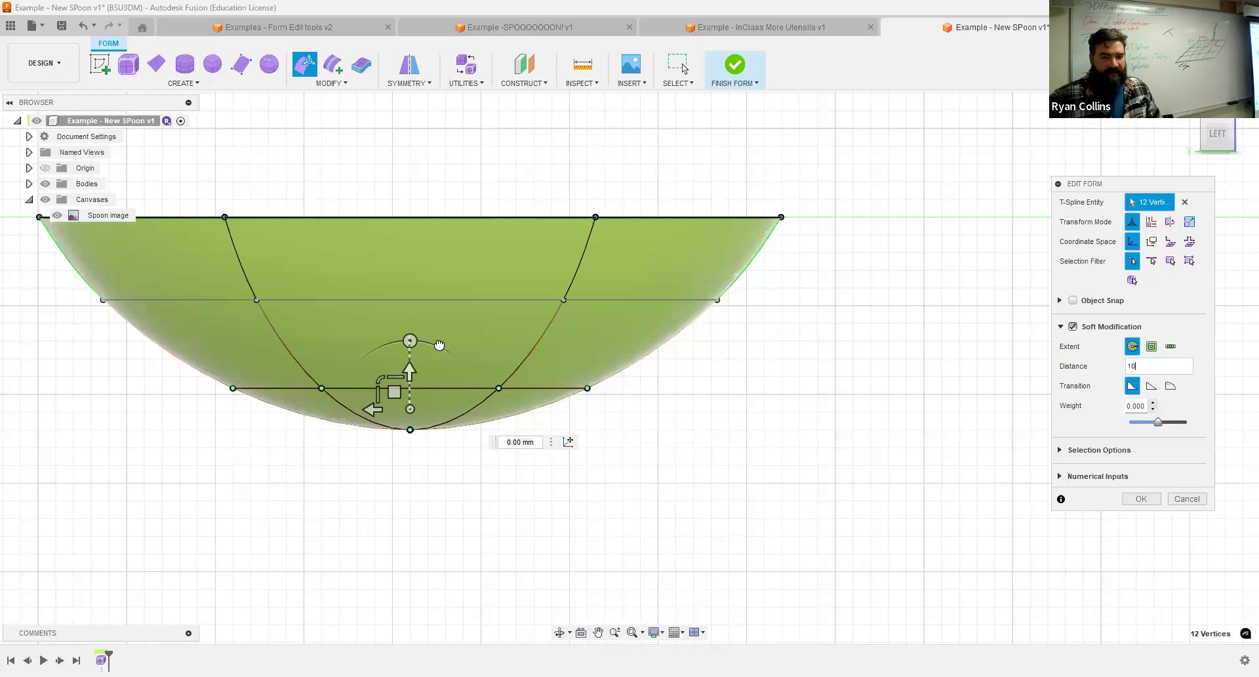
Raise the bowl's lower vertices to flatten it, and lift the bottom tip's vertices by a further 1 mm.
left_click_drag(437, 333, 436, 312)
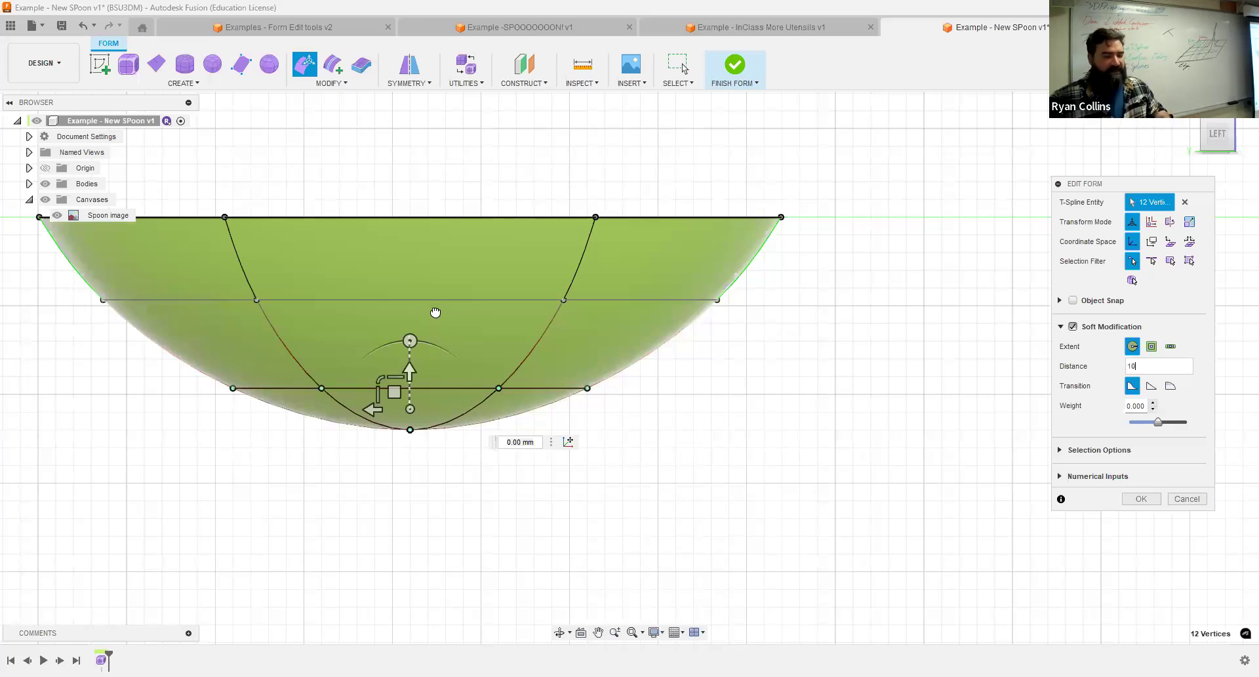
left_click_drag(315, 425, 413, 367)
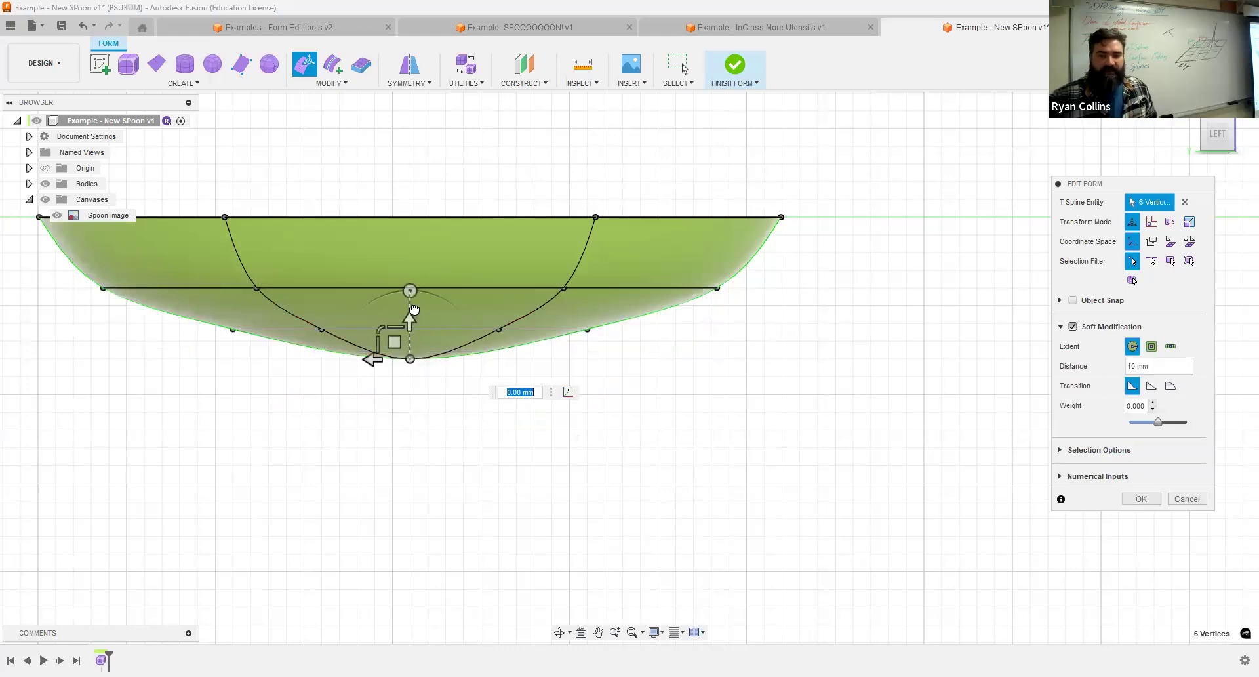
left_click_drag(414, 310, 414, 292)
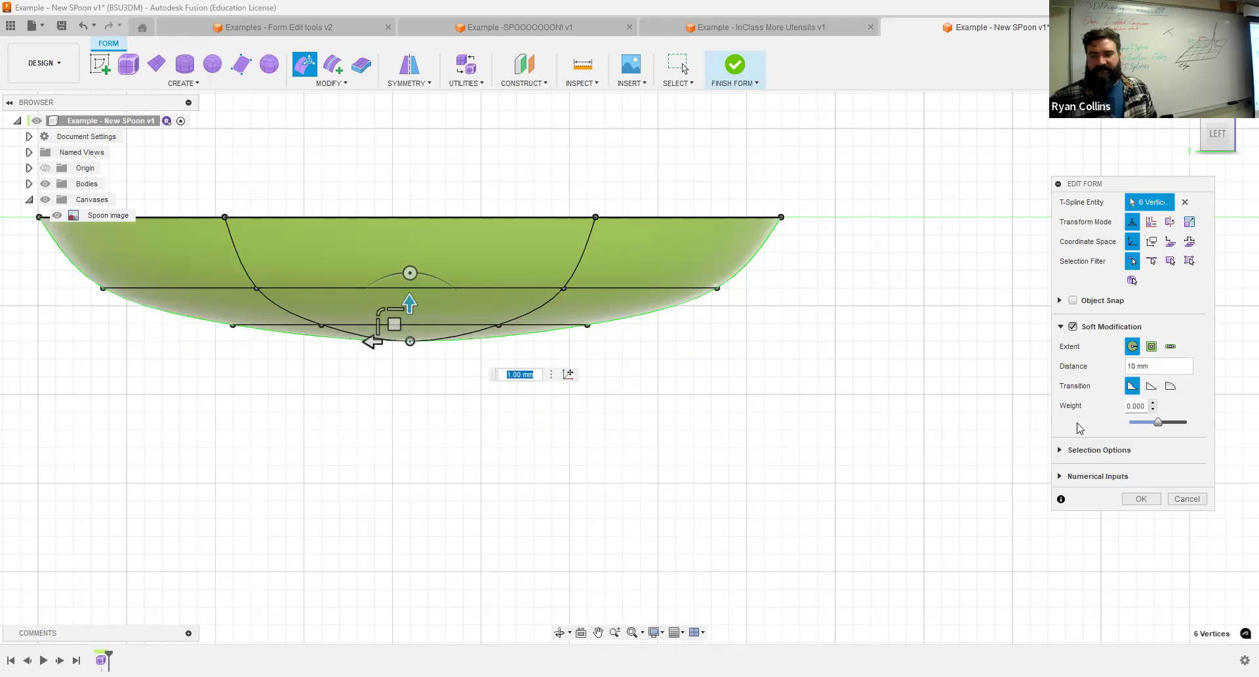
left_click(1061, 452)
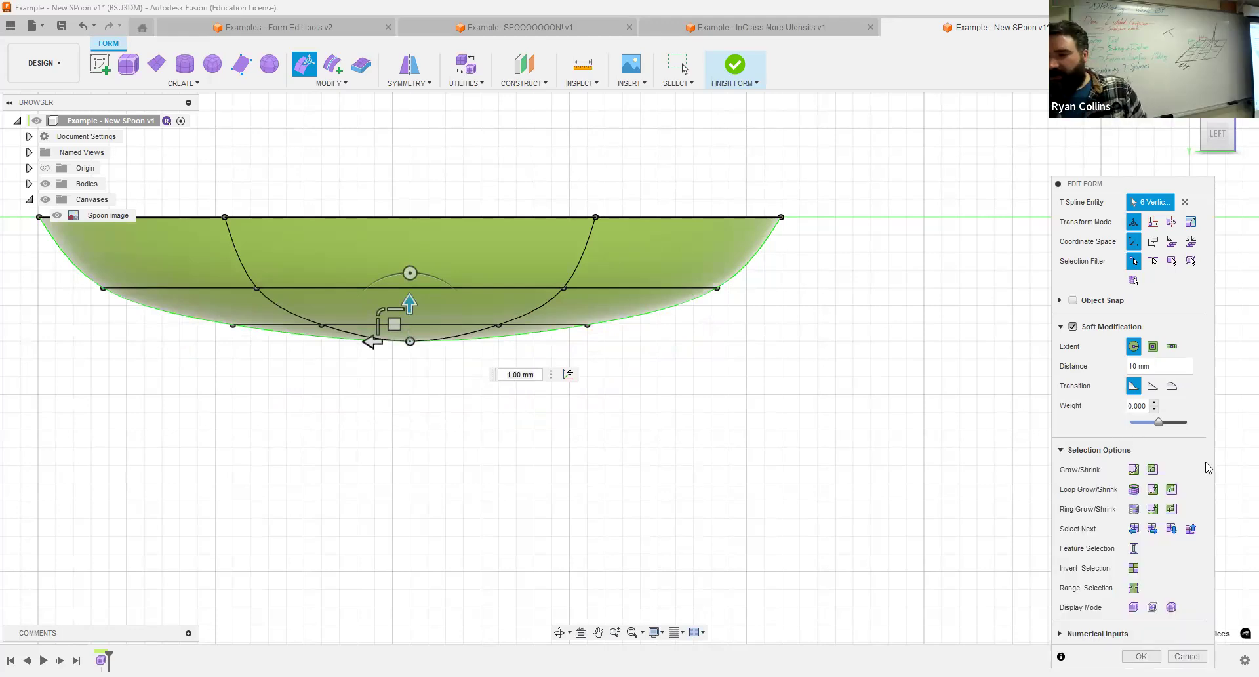
scroll(597, 408, "down", 1)
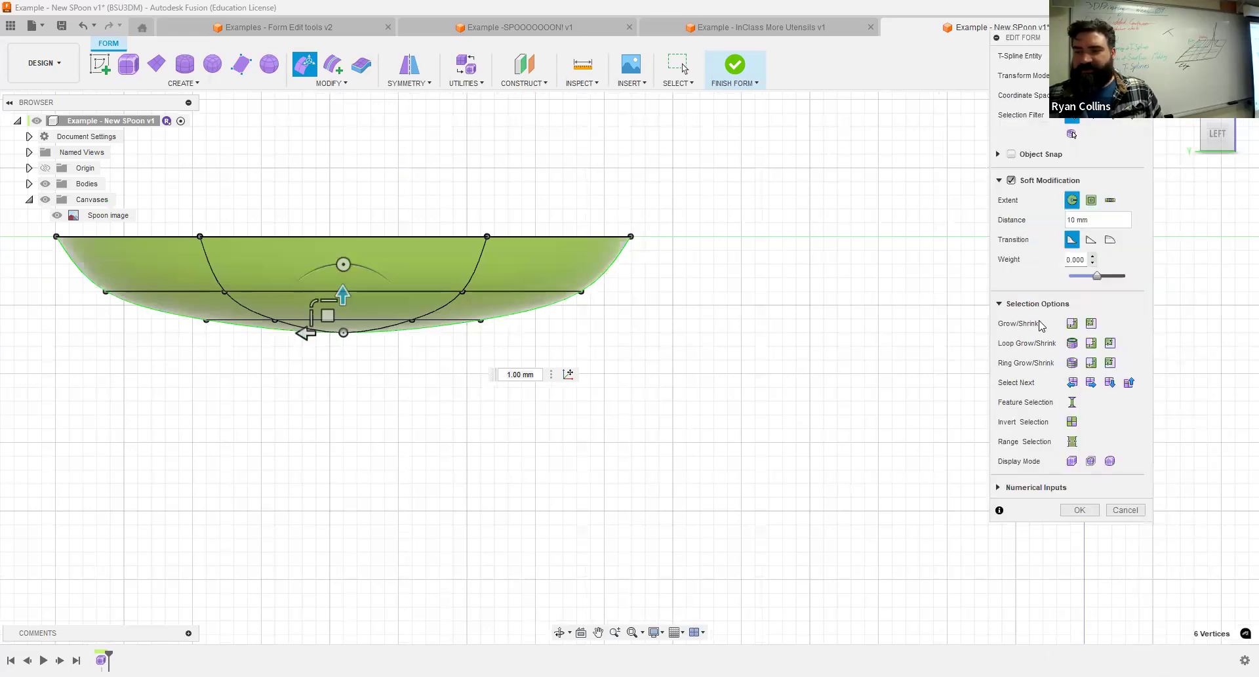
left_click(1000, 304)
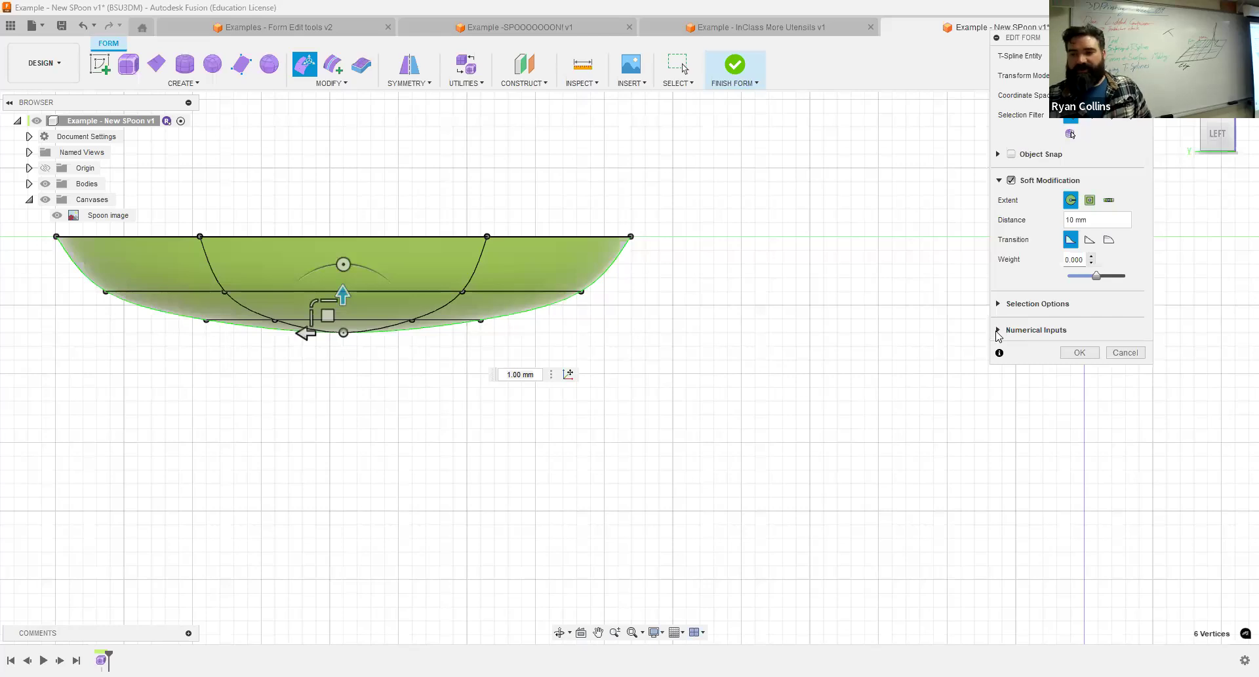
left_click(998, 330)
left_click(999, 330)
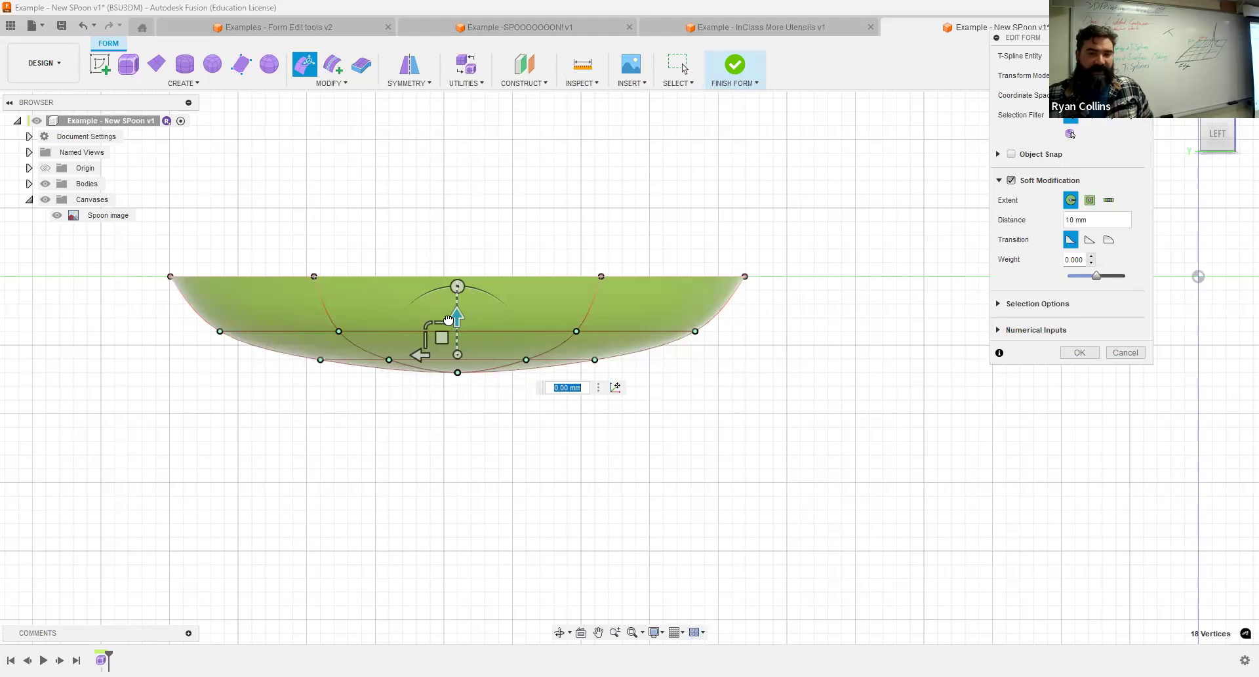
Try raising the 18 vertices below the bowl's rim by 2 mm with Soft Modification turned off.
left_click_drag(445, 353, 440, 354)
key("ctrl+z")
left_click(1012, 181)
left_click_drag(459, 304, 458, 288)
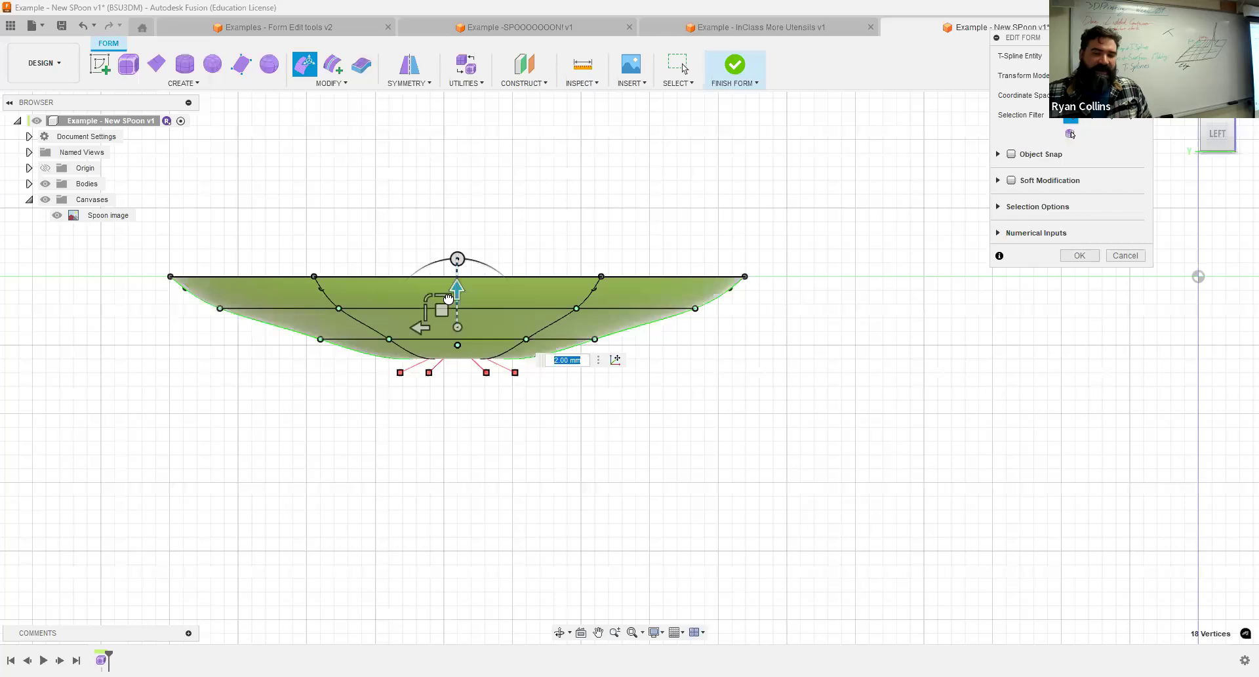
mouse_move(448, 299)
left_mouse_down()
mouse_move(448, 312)
mouse_move(448, 298)
left_mouse_up()
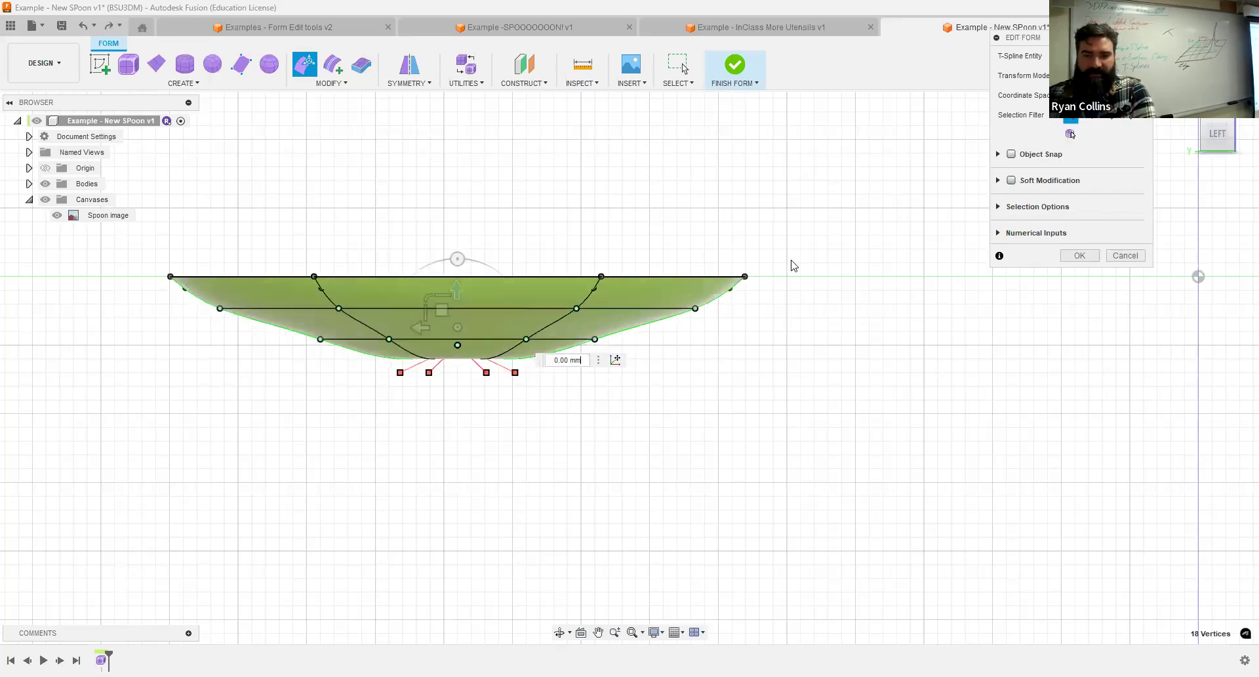
Raise the 18 vertices below the bowl's rim by 2 mm using Soft Modification with a 5 mm distance, and finish the edit.
left_click(1012, 181)
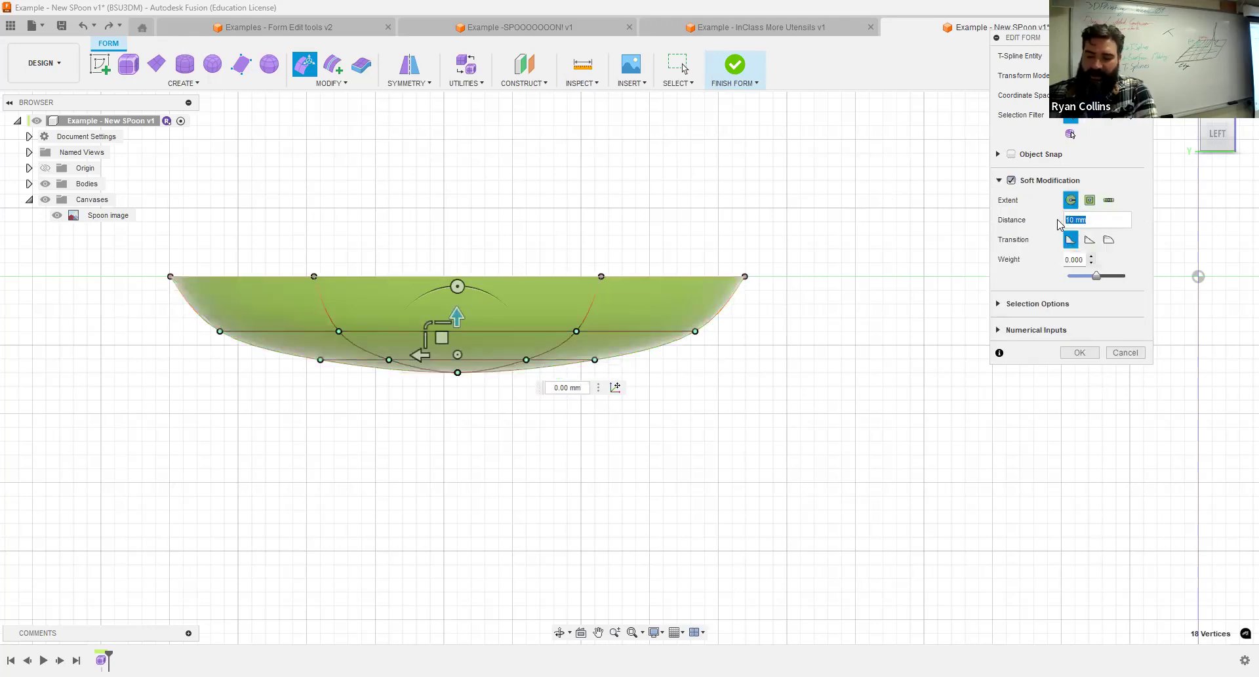
type("5")
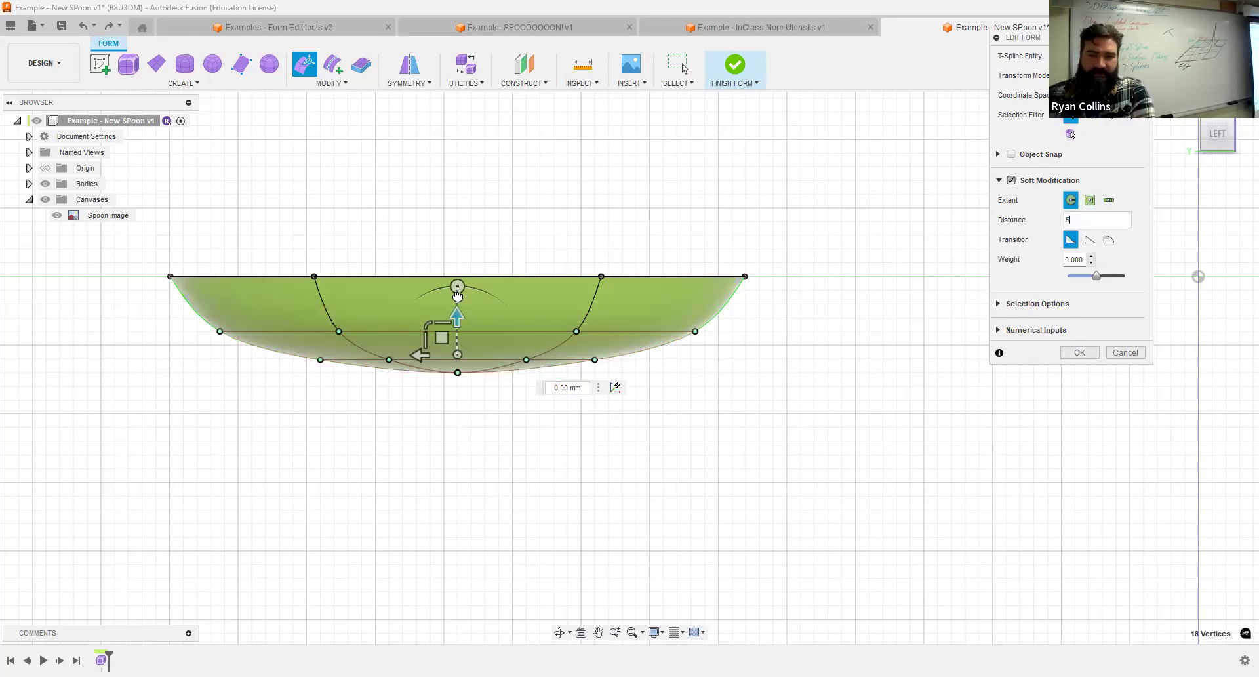
left_click_drag(459, 293, 461, 290)
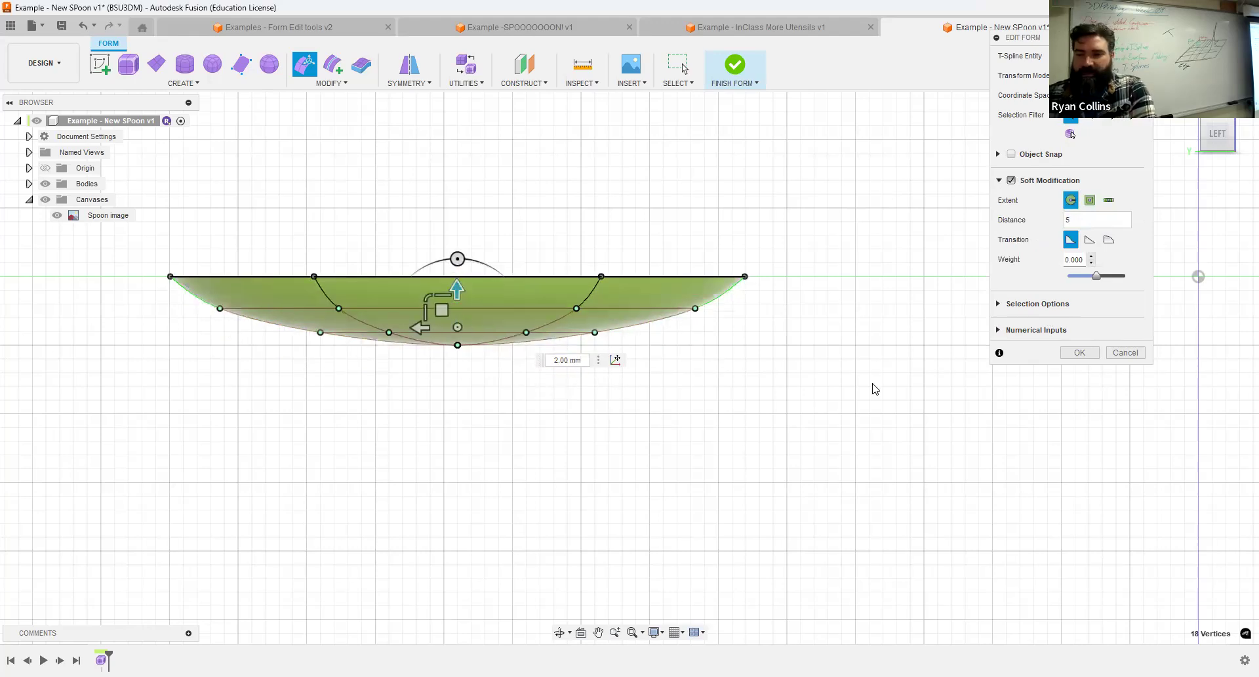
middle_click_drag(837, 264, 796, 227, "shift")
middle_click_drag(796, 226, 872, 458)
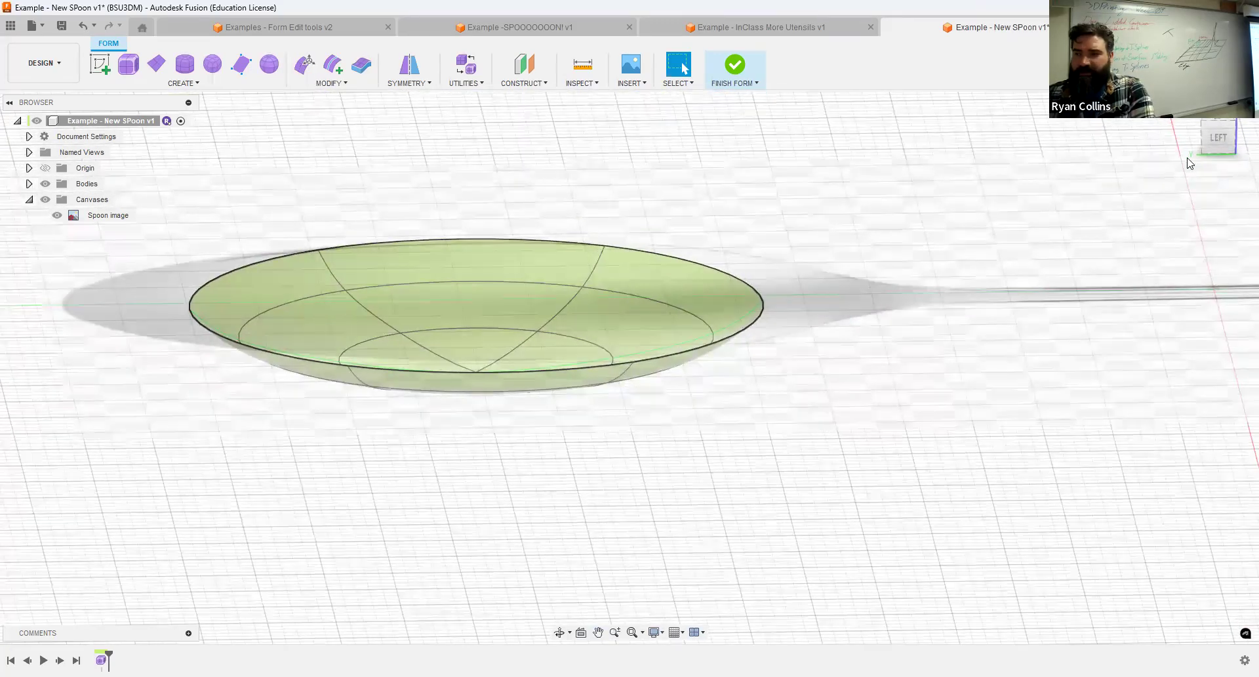
Edit the form by its edges in the top view and select one rim edge of the bowl facing the spoon's tip.
left_click(1219, 138)
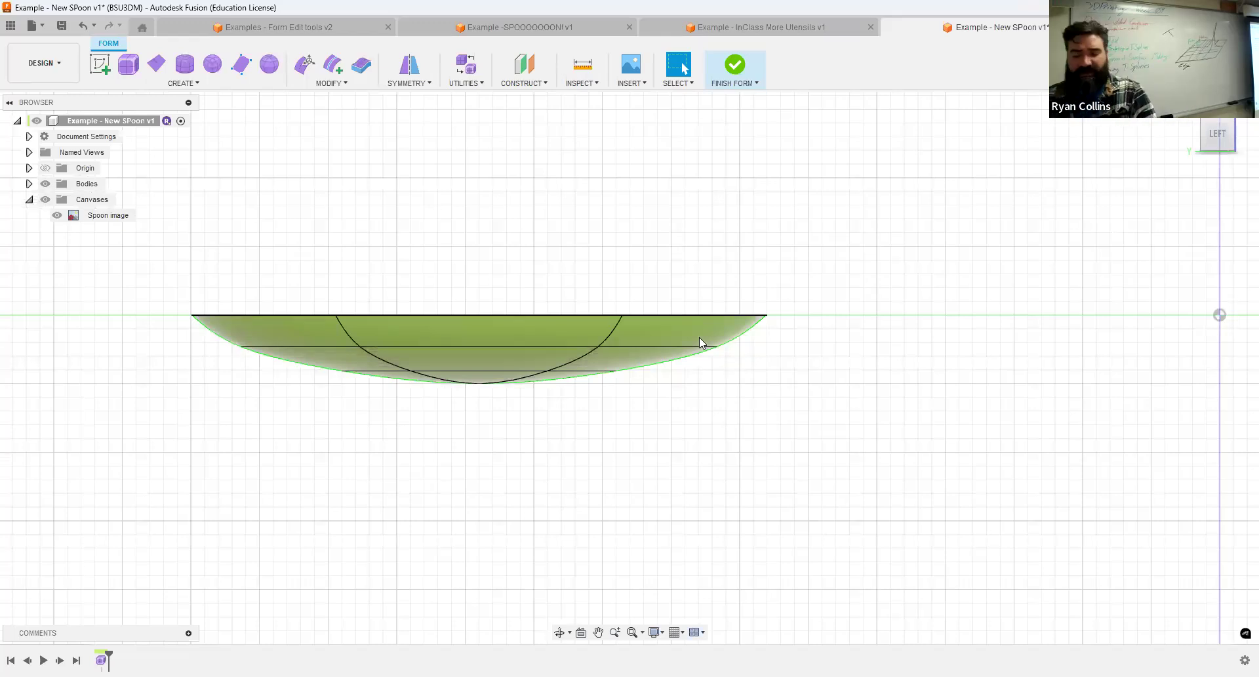
middle_click_drag(922, 321, 932, 371, "shift")
left_click(1219, 129)
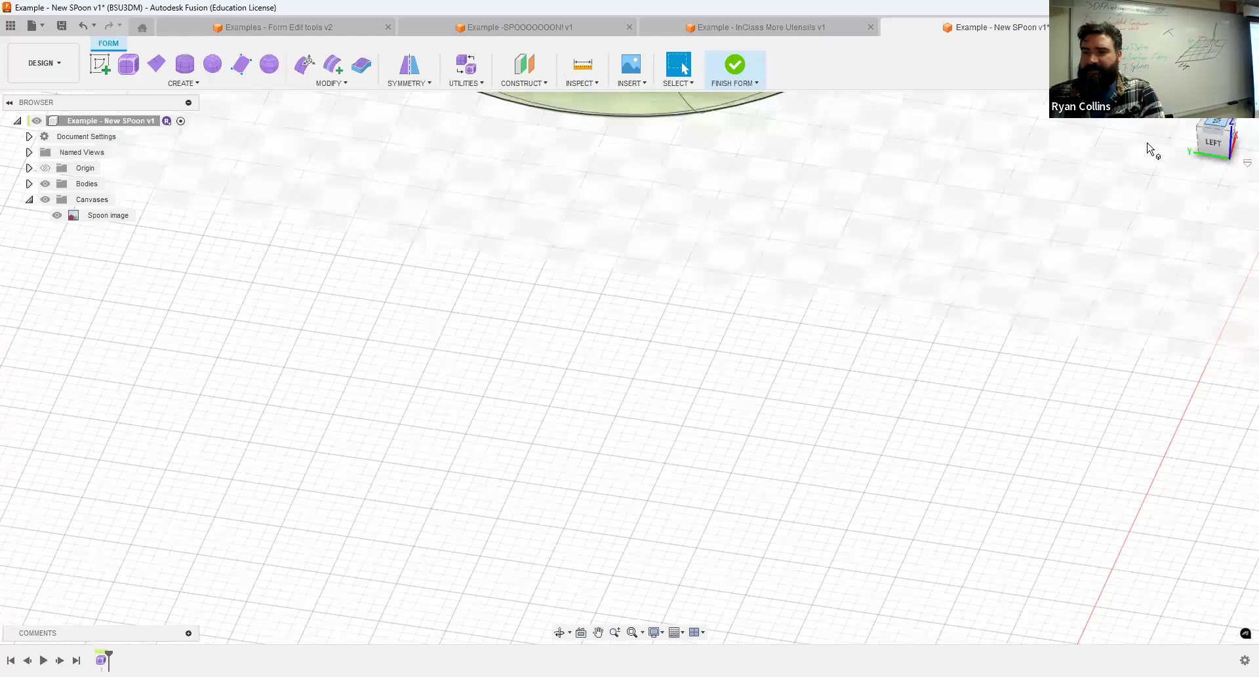
scroll(719, 358, "down", 5)
middle_click_drag(827, 309, 795, 382)
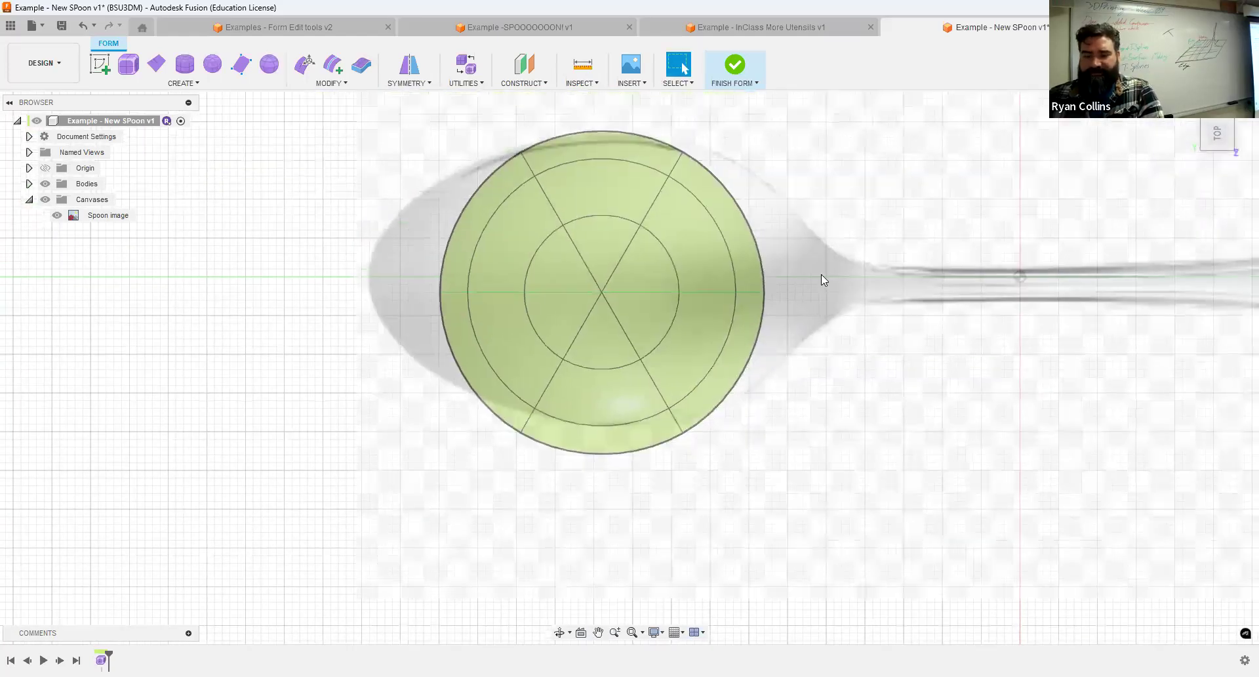
left_click(304, 64)
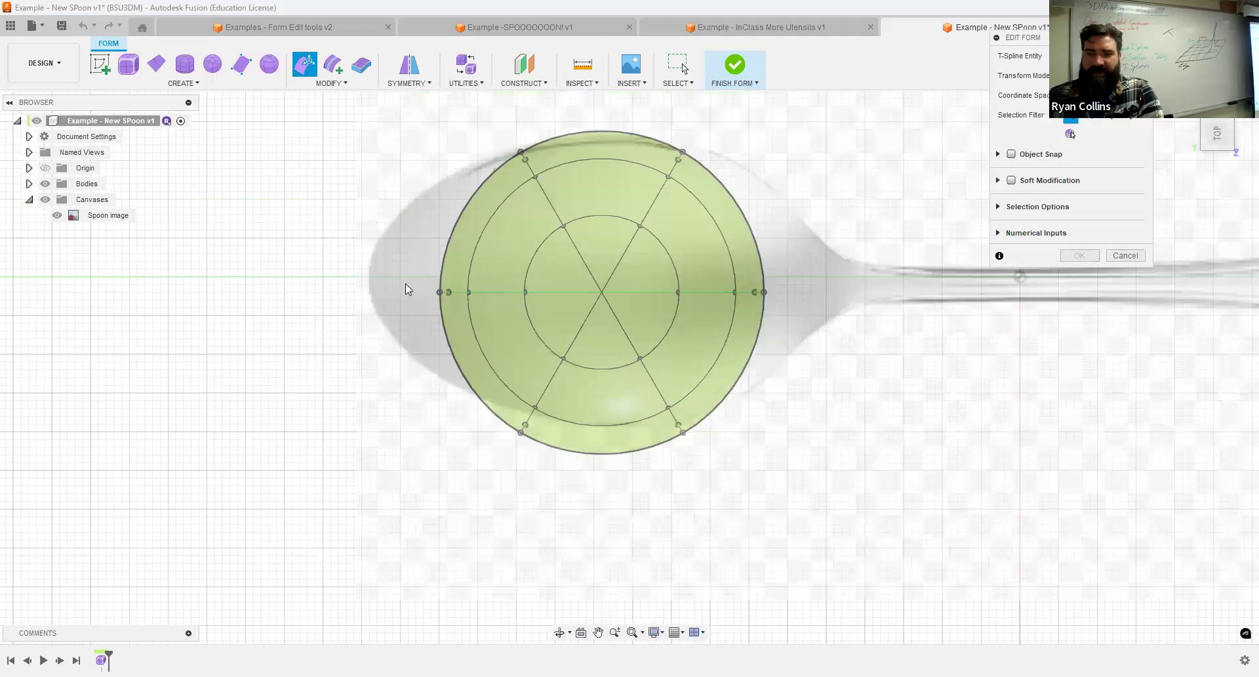
left_click(1091, 115)
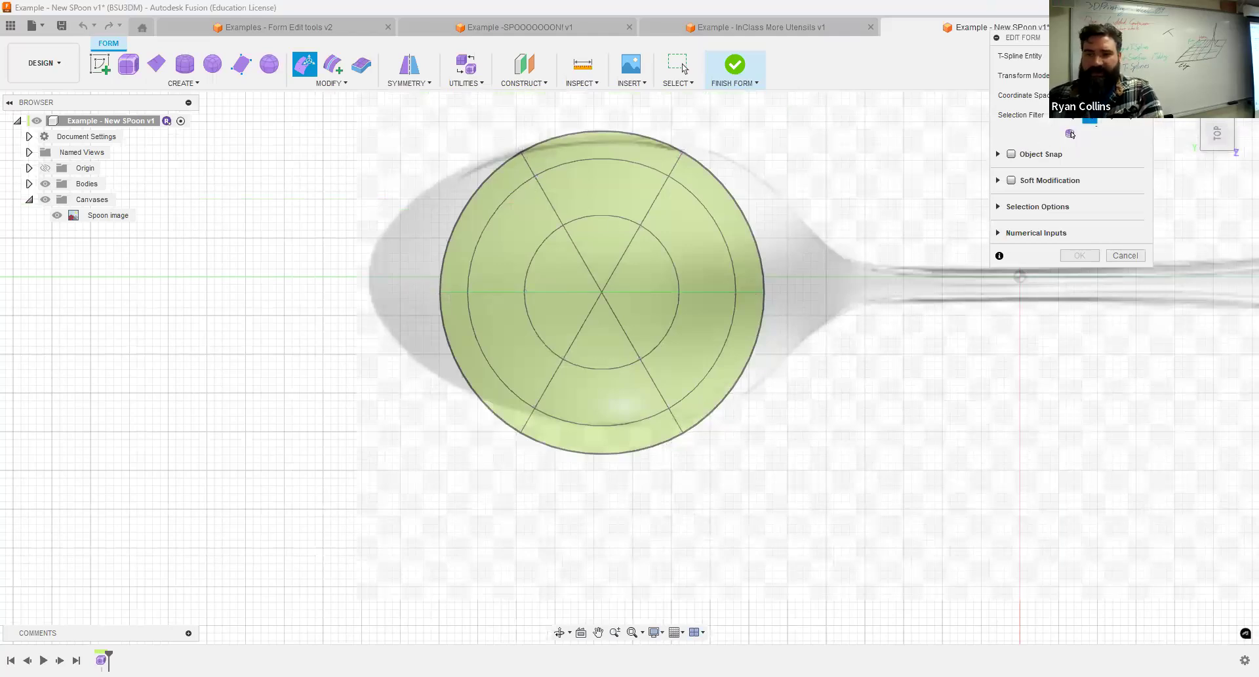
left_click(462, 219)
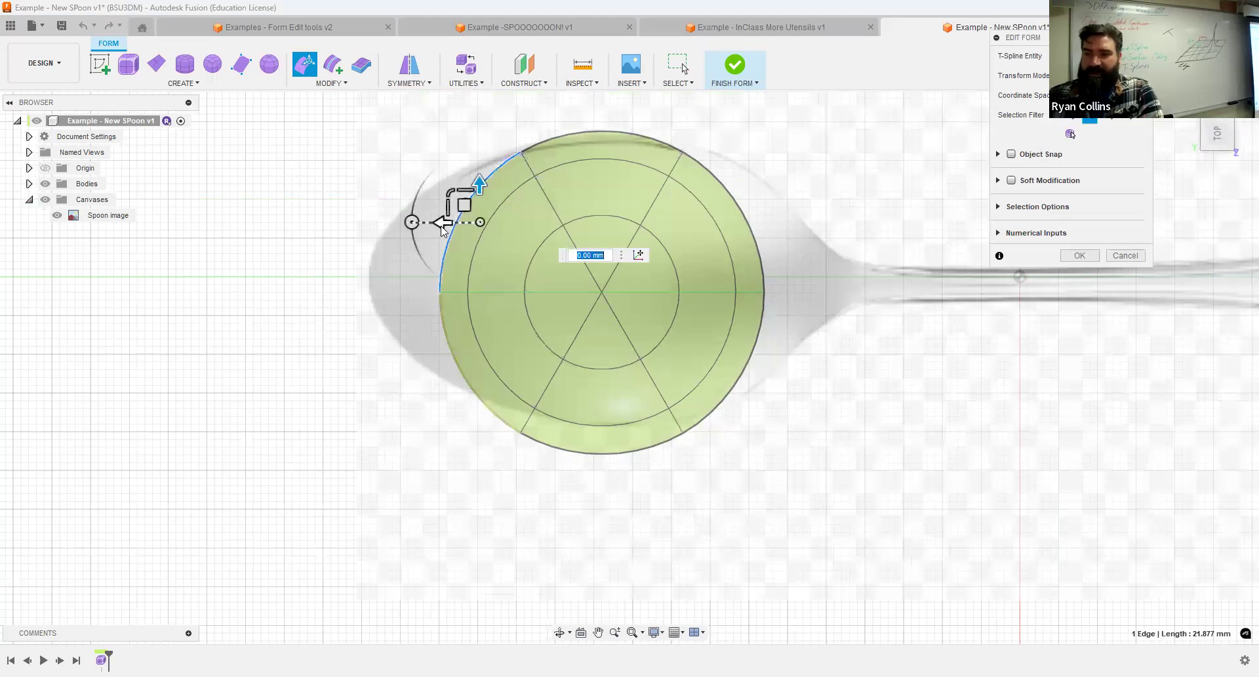
Try moving the selected rim edge 16 mm toward the spoon's tip using Soft Modification with a 5 mm distance.
left_click(1012, 180)
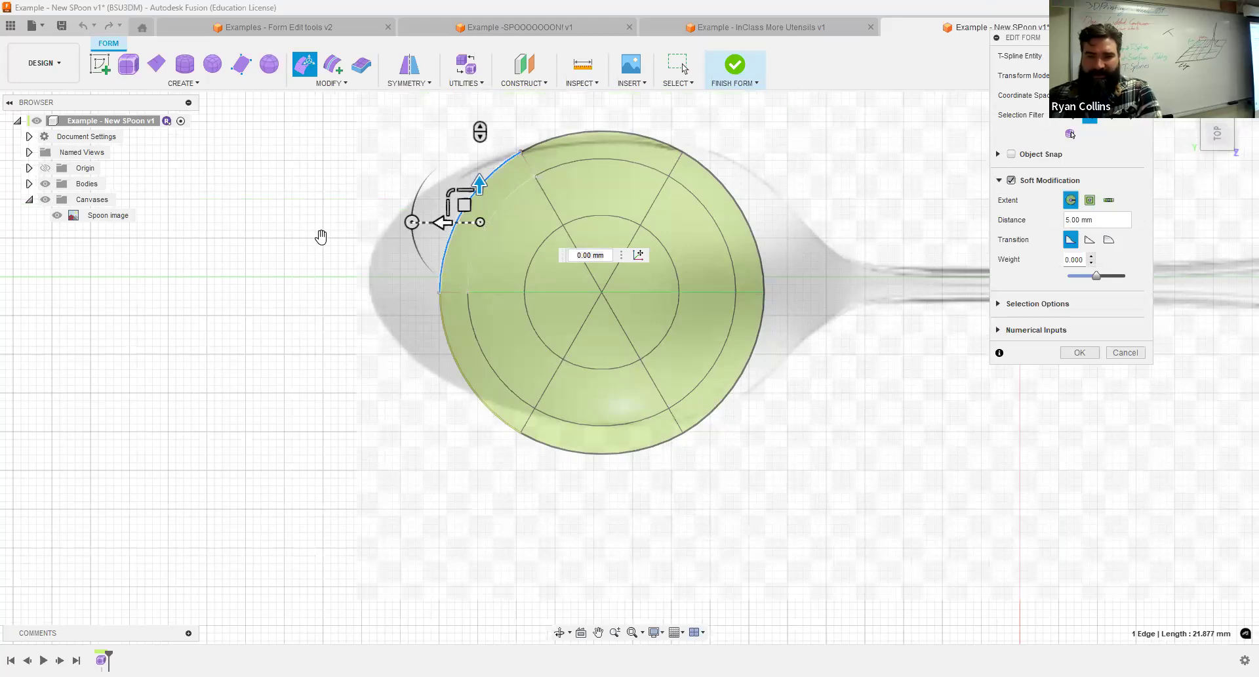
left_click_drag(445, 223, 321, 237)
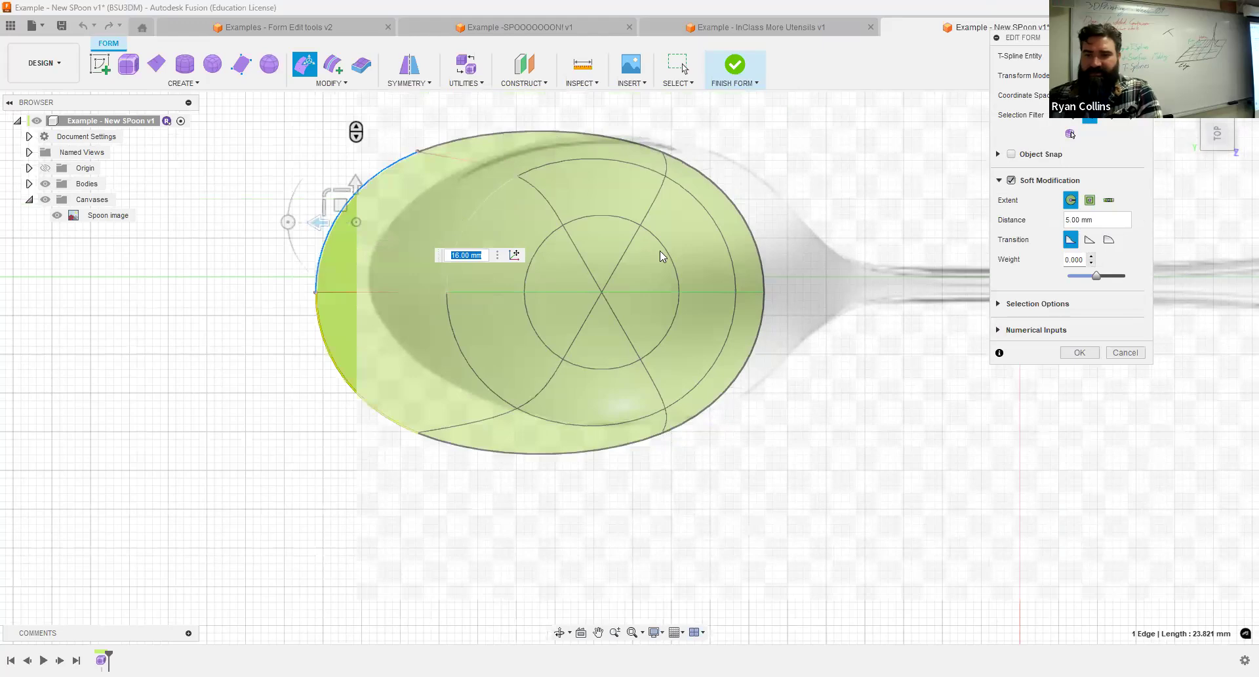
key("ctrl+z")
left_click(1012, 181)
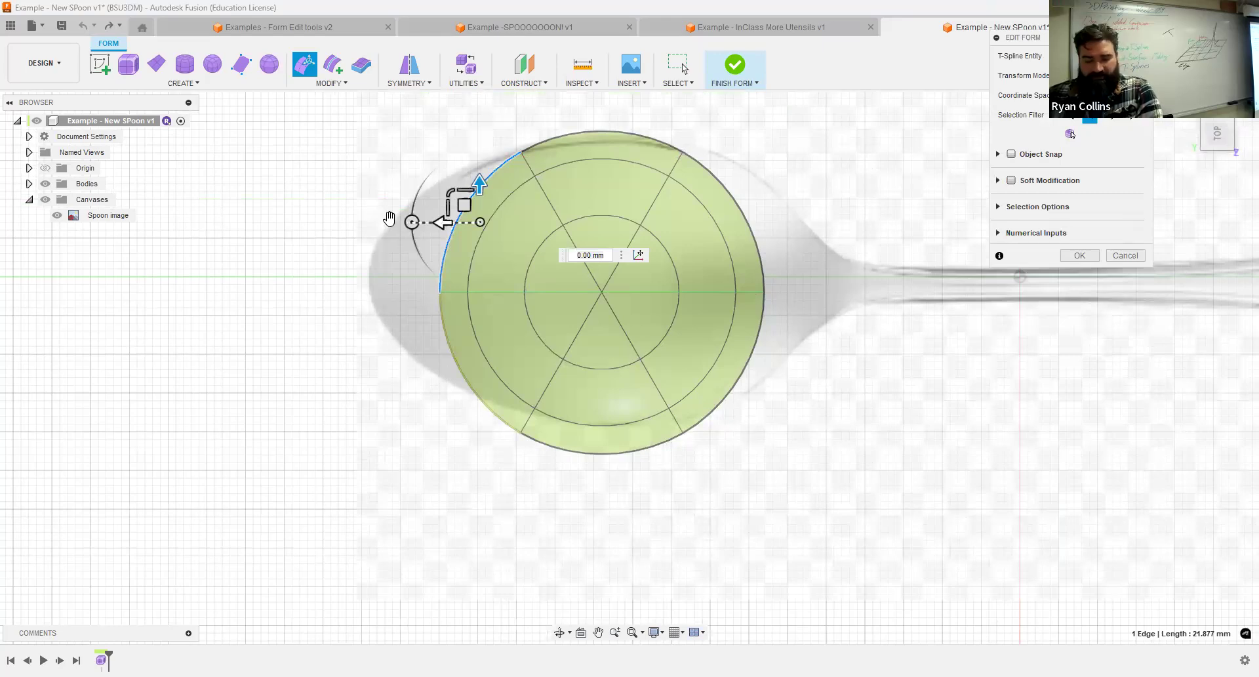
Try moving the selected rim edge 7 mm toward the spoon's tip, scaling it to 0.427 and moving it another 3 mm.
left_click_drag(443, 222, 389, 219)
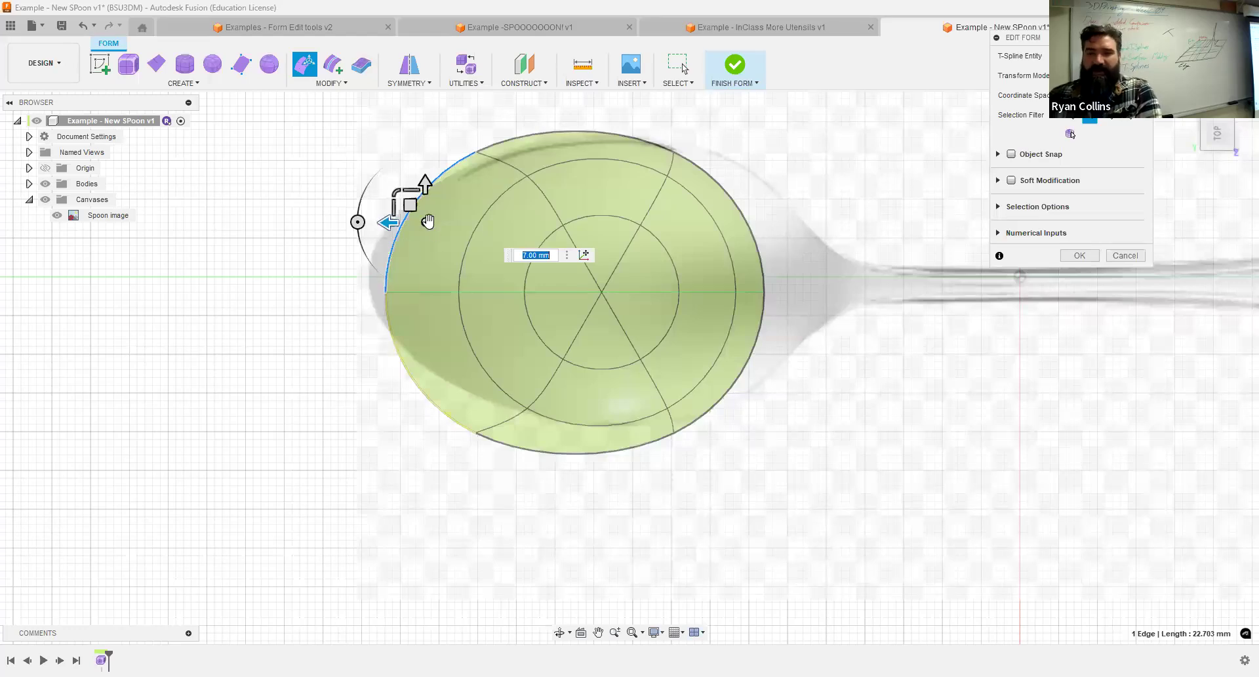
left_click_drag(428, 223, 396, 243)
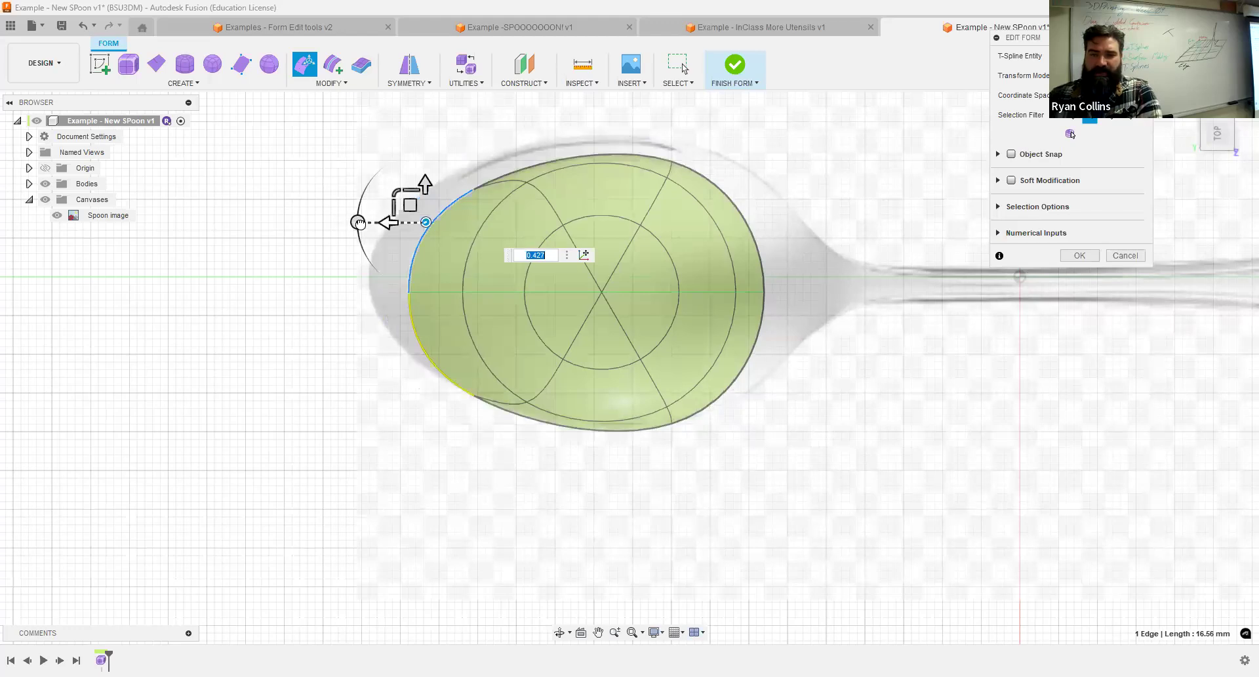
left_click_drag(388, 223, 364, 223)
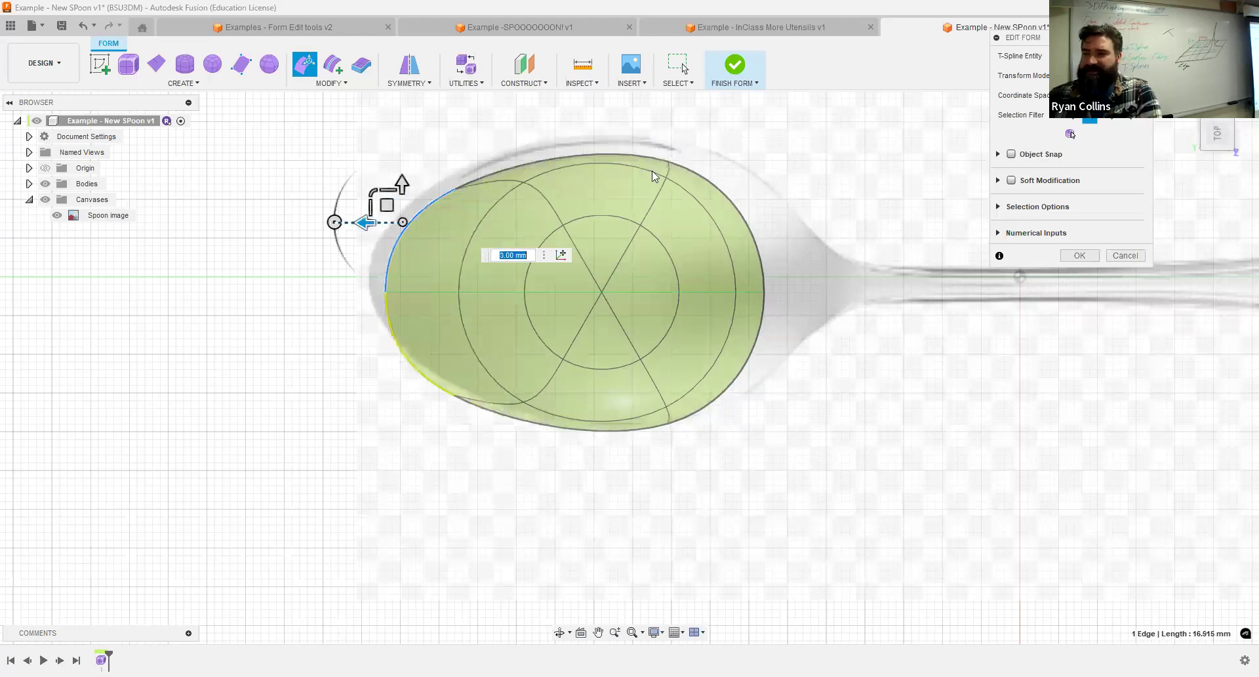
Undo the last rim edge move and try moving the single vertex at the bowl's tip 6 mm toward the spoon's tip.
key("ctrl+z")
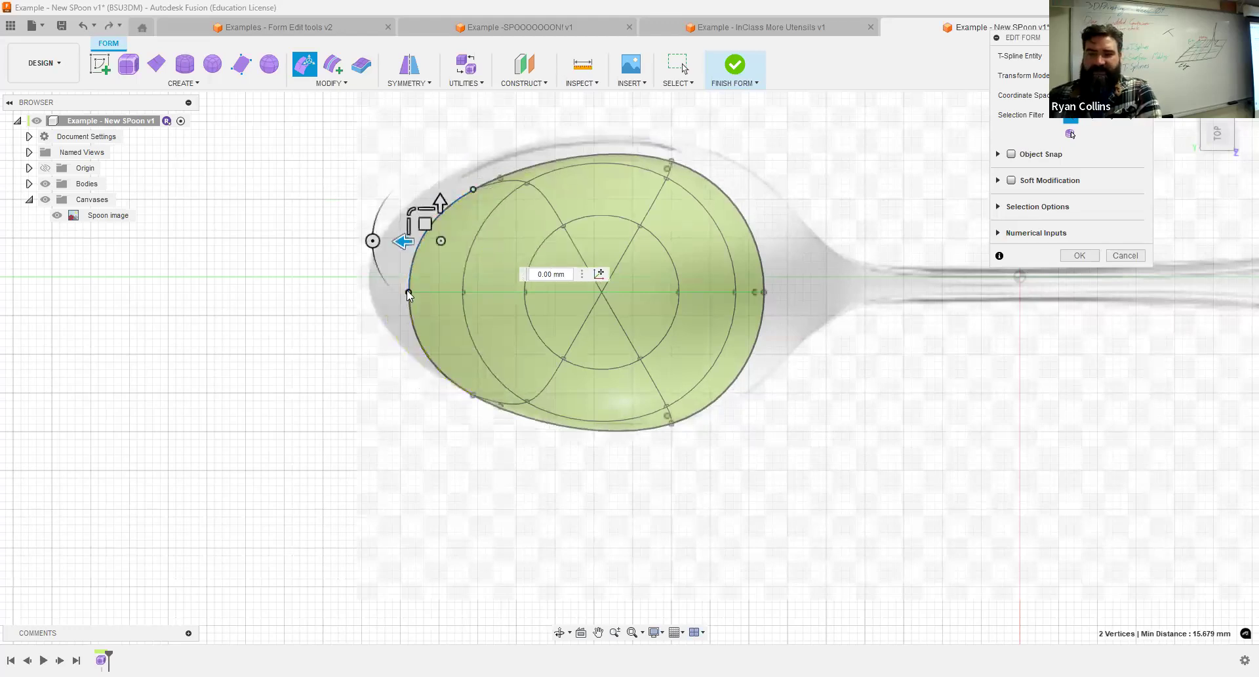
left_click(408, 292)
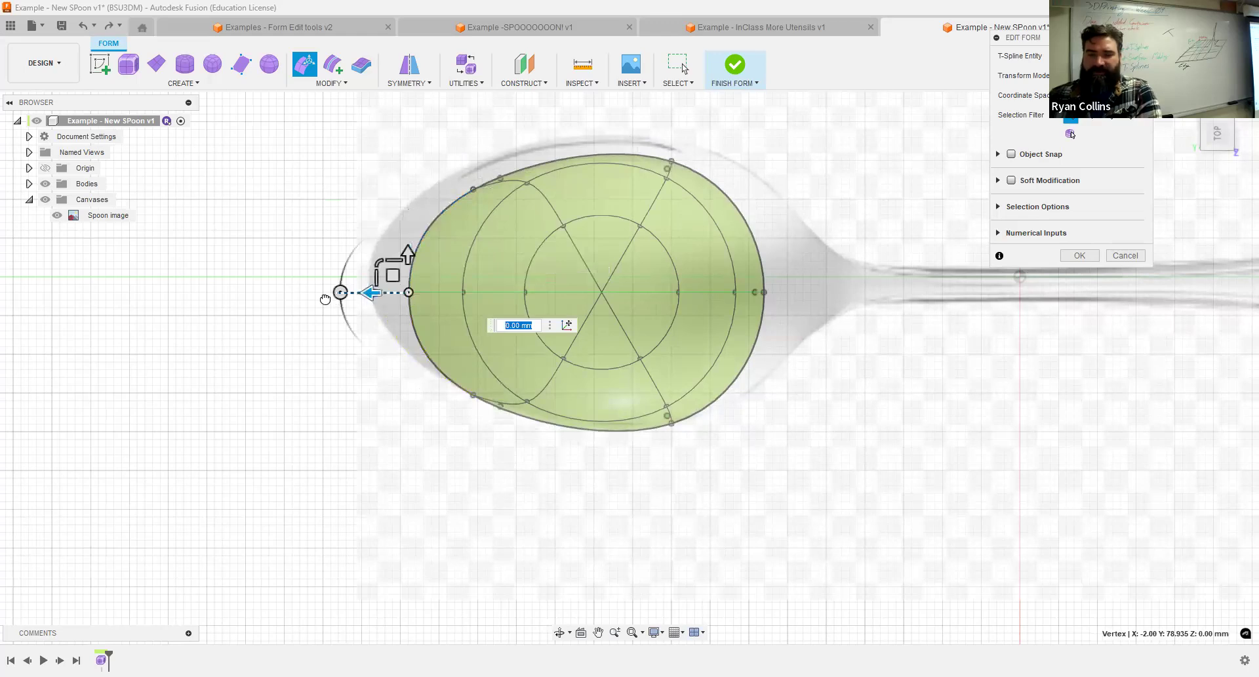
type("6")
key("Return")
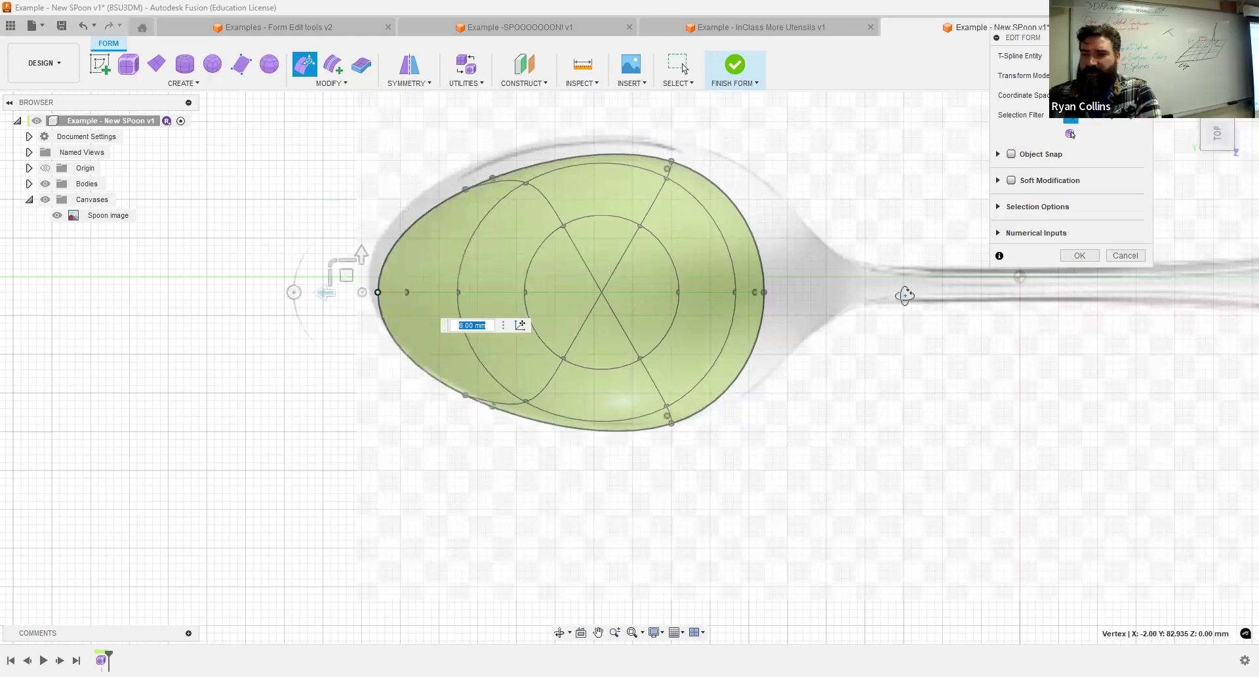
Check the bowl from the right side and undo the trial vertex and rim edge changes.
left_click(1218, 112)
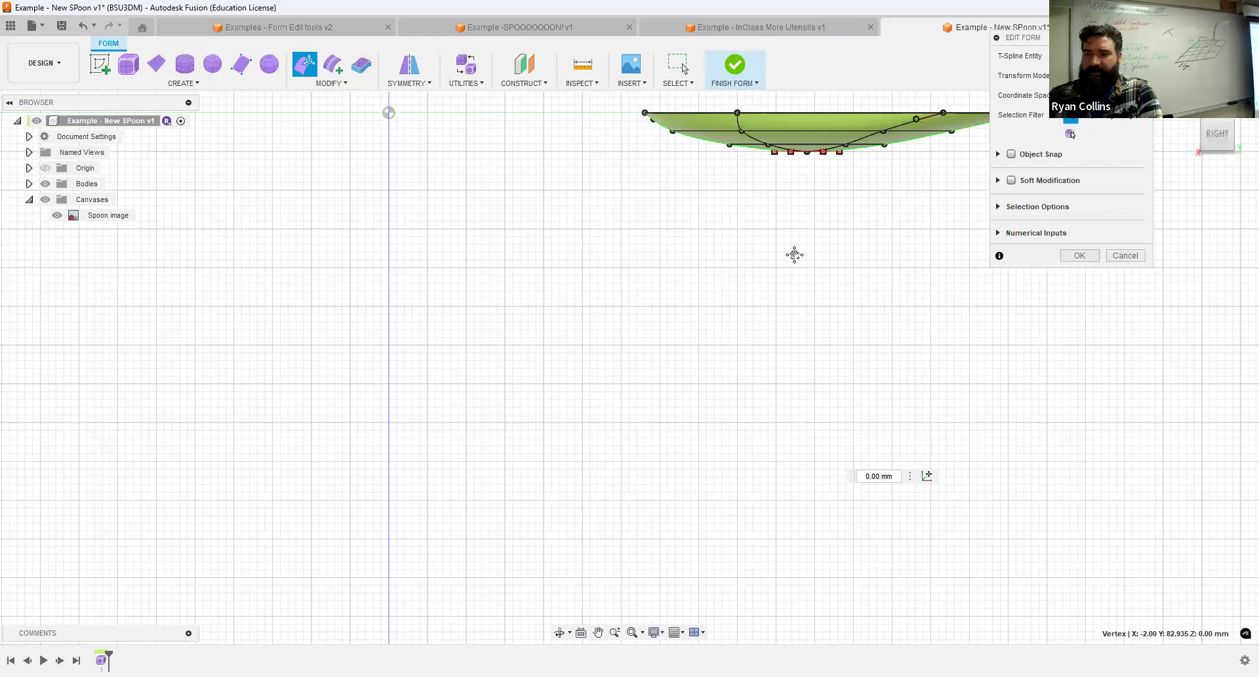
middle_click_drag(793, 256, 515, 369)
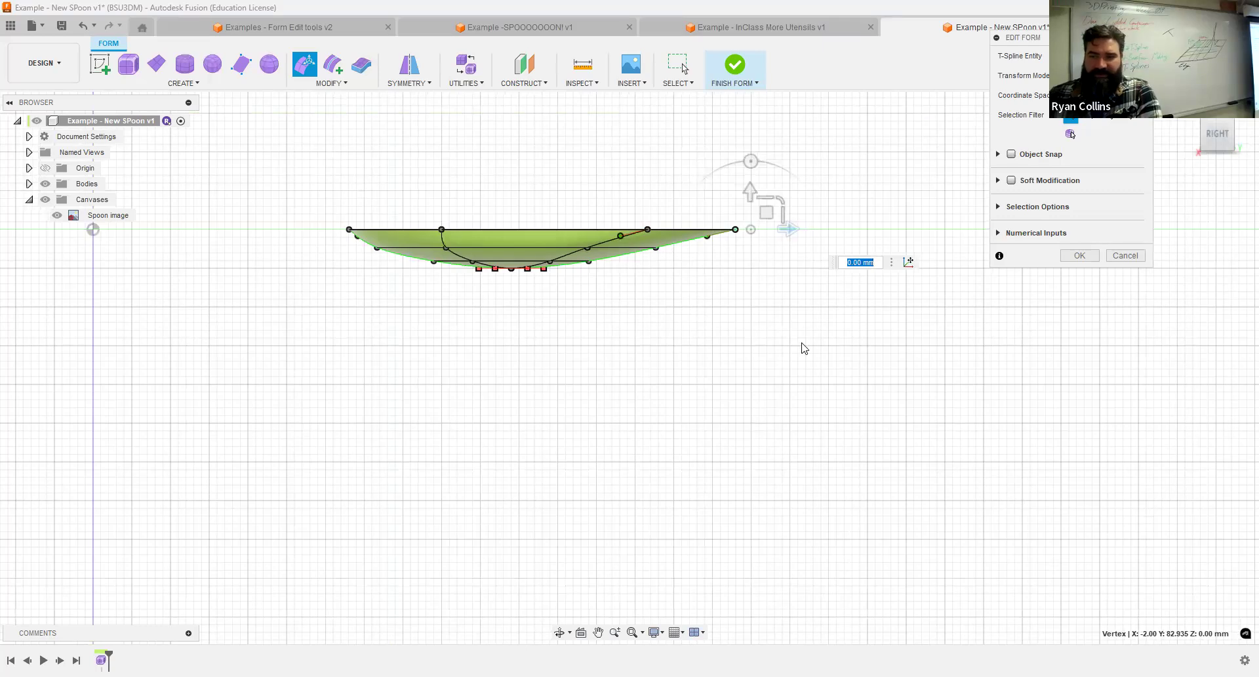
key("ctrl+z")
key("ctrl+z")
key("ctrl+z")
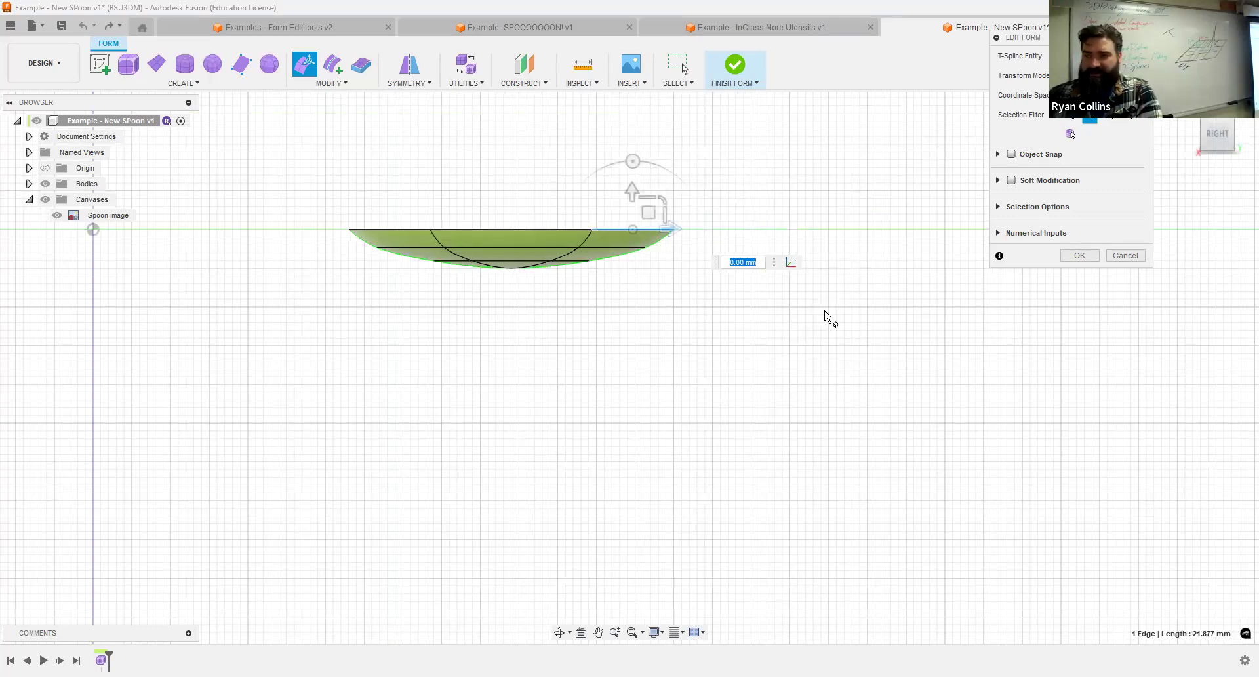
Move the four vertices on the tip side of the bowl's centre line 13 mm in total toward the spoon's tip.
left_click(1218, 128)
middle_click_drag(815, 315, 536, 287)
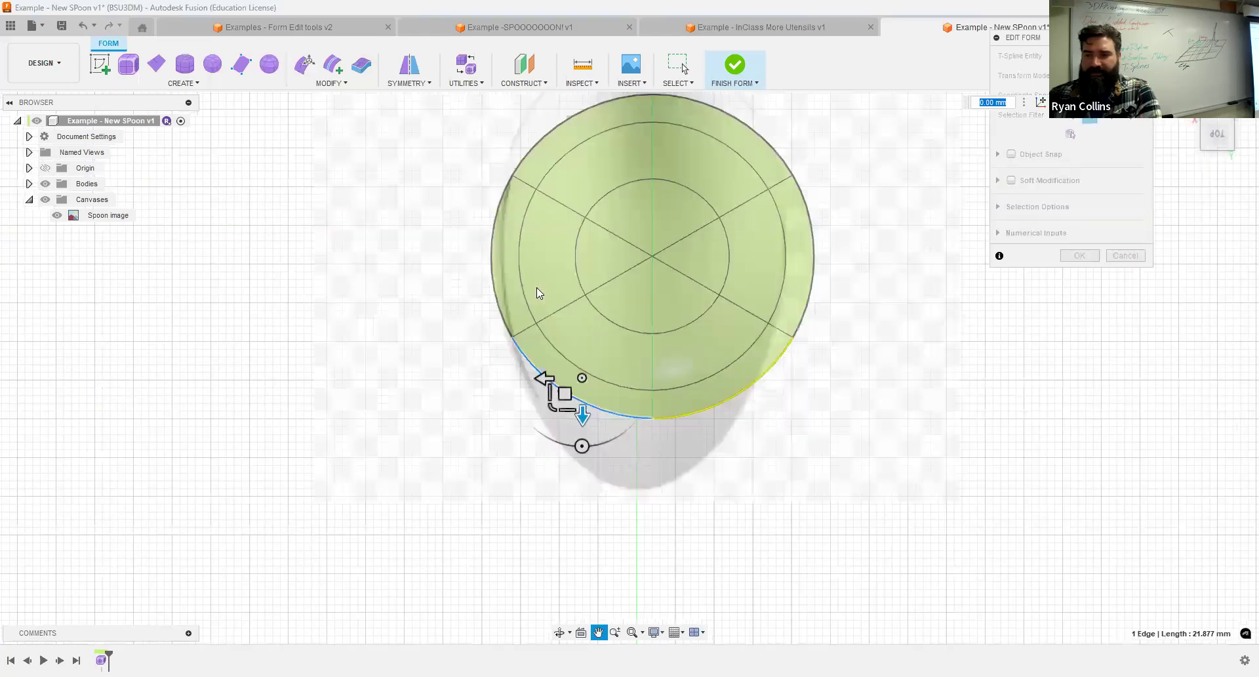
left_click_drag(605, 300, 688, 466)
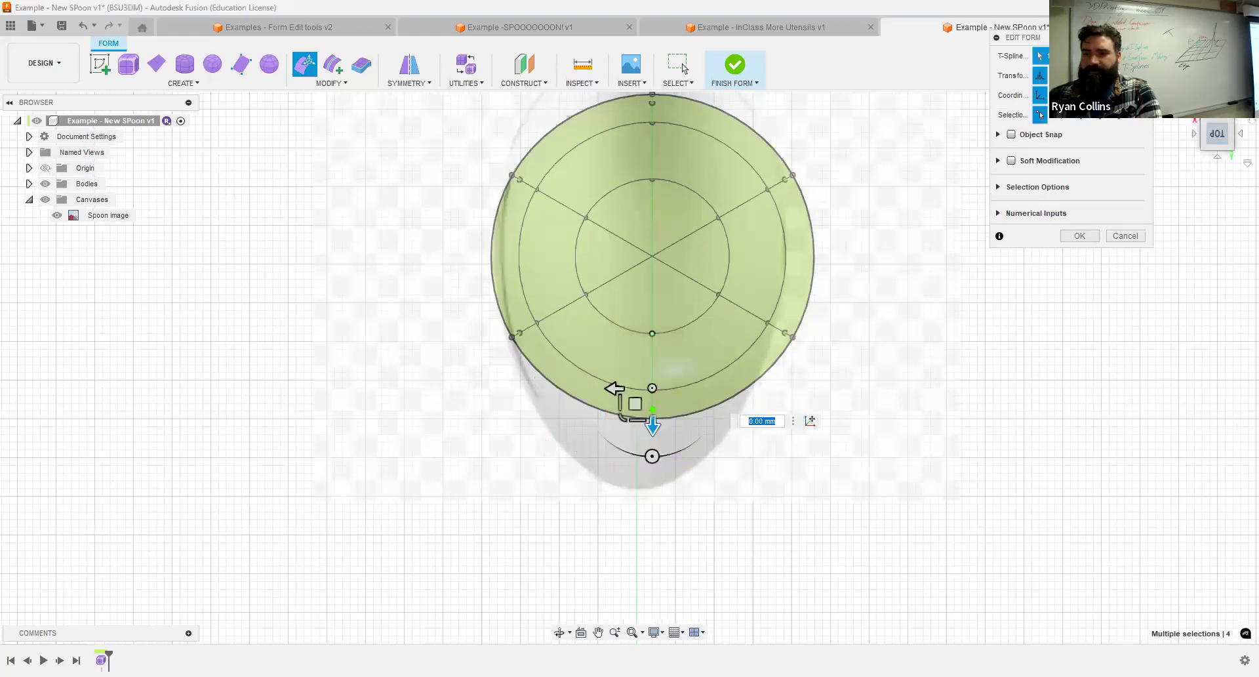
left_click(1188, 106)
middle_click_drag(1016, 444, 981, 412, "shift")
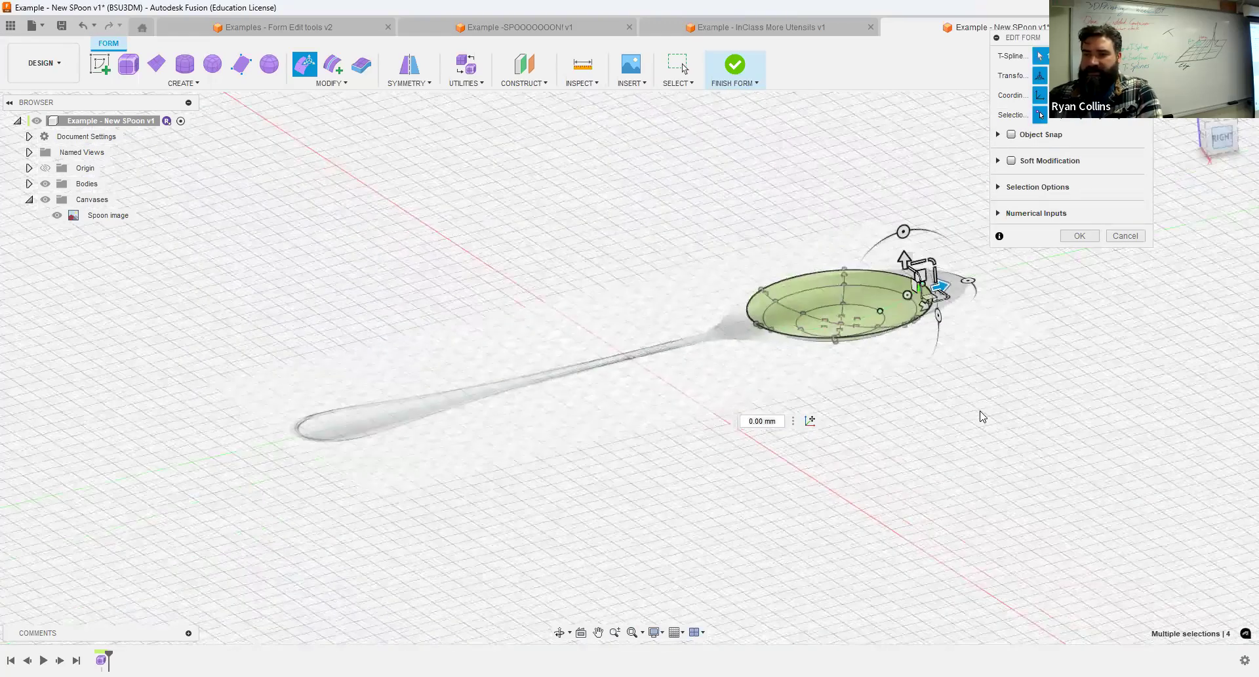
middle_click_drag(772, 353, 771, 354)
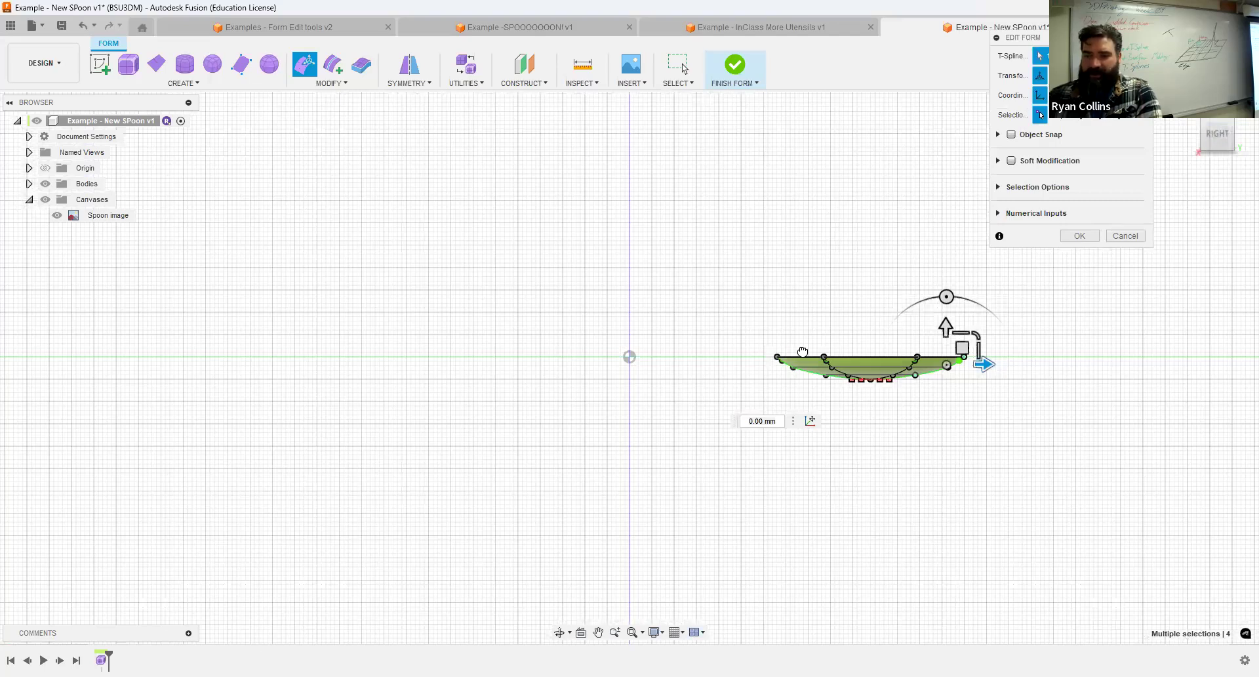
middle_click_drag(983, 365, 771, 353)
left_click_drag(772, 353, 803, 352)
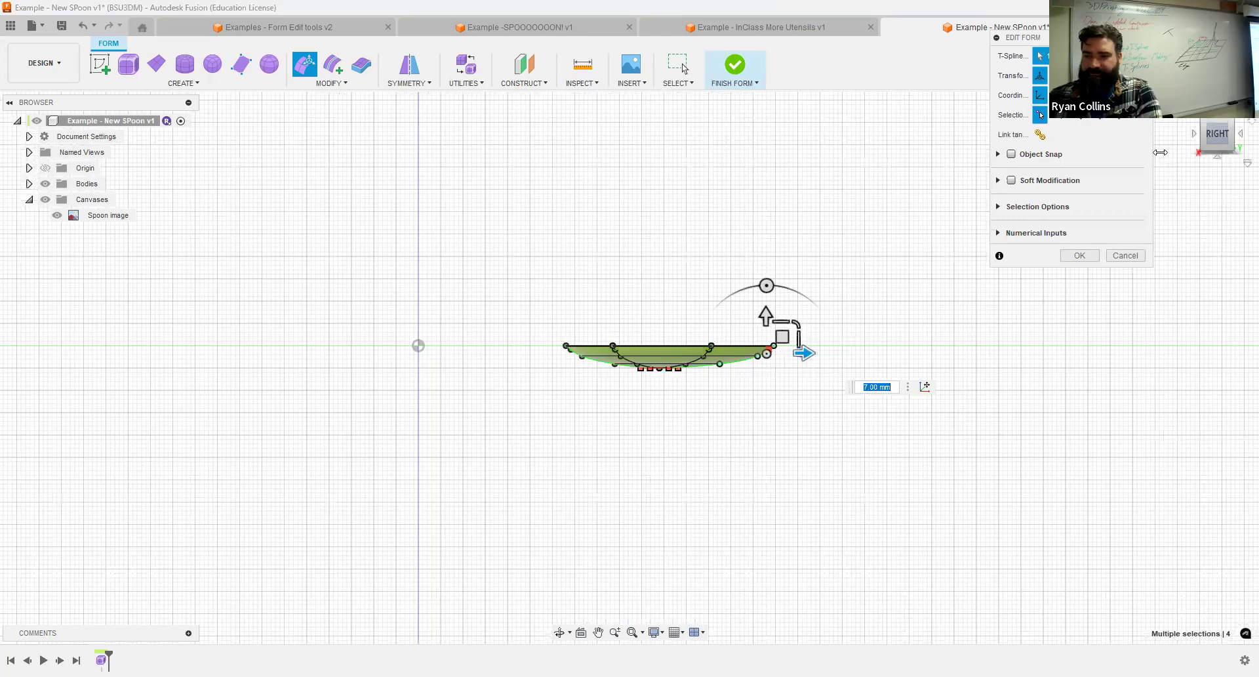
left_click(1217, 112)
scroll(801, 368, "up", 3)
left_click_drag(785, 350, 830, 343)
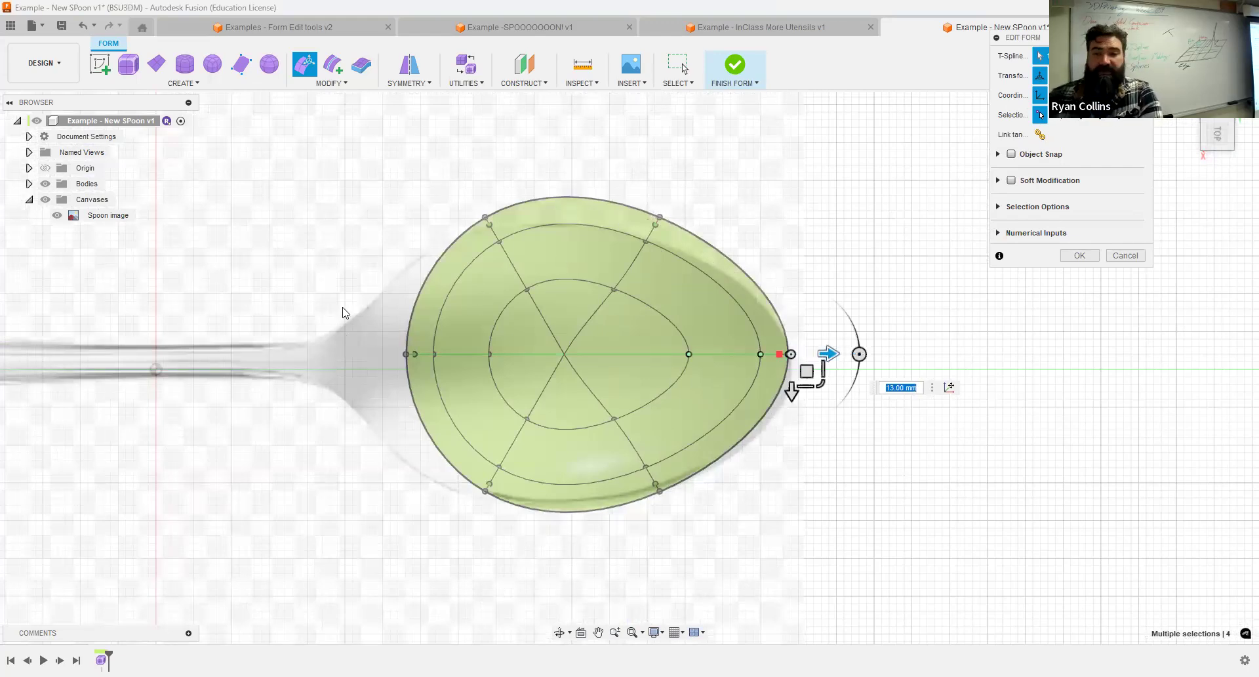
Move the four handle-side centre-line vertices 11 mm toward the handle, and shift the bowl's long side rim edge 2 mm inward.
left_click_drag(347, 307, 524, 392)
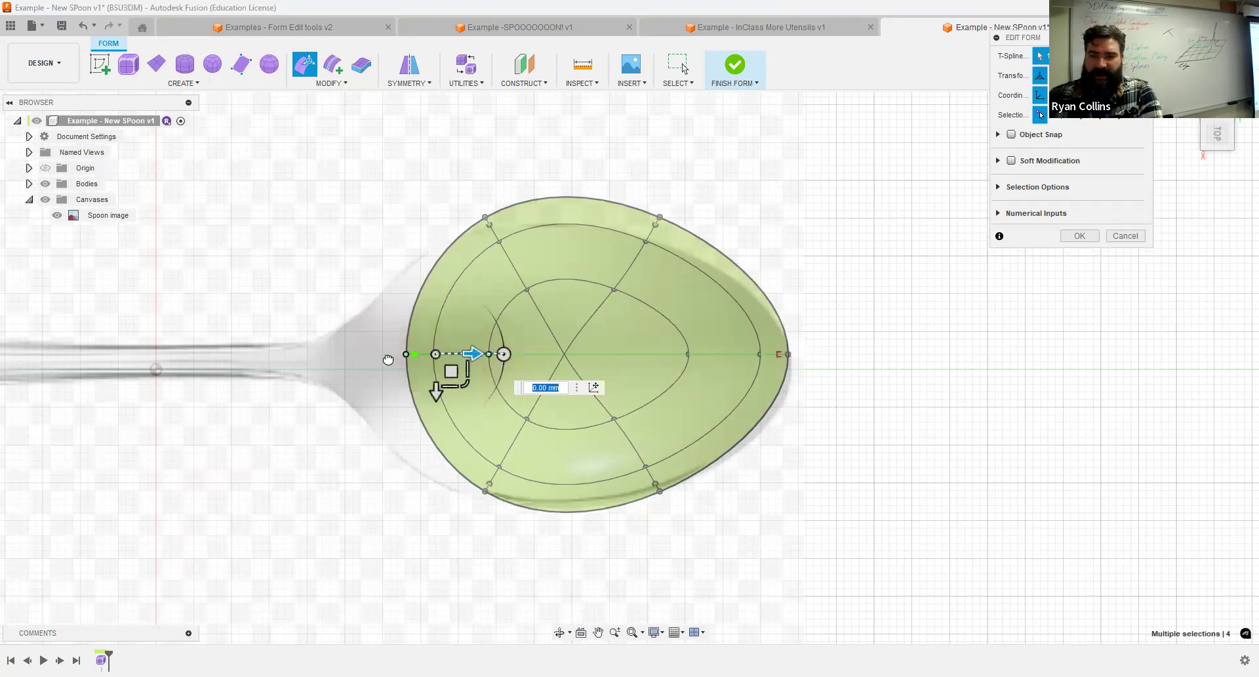
left_click_drag(473, 355, 389, 359)
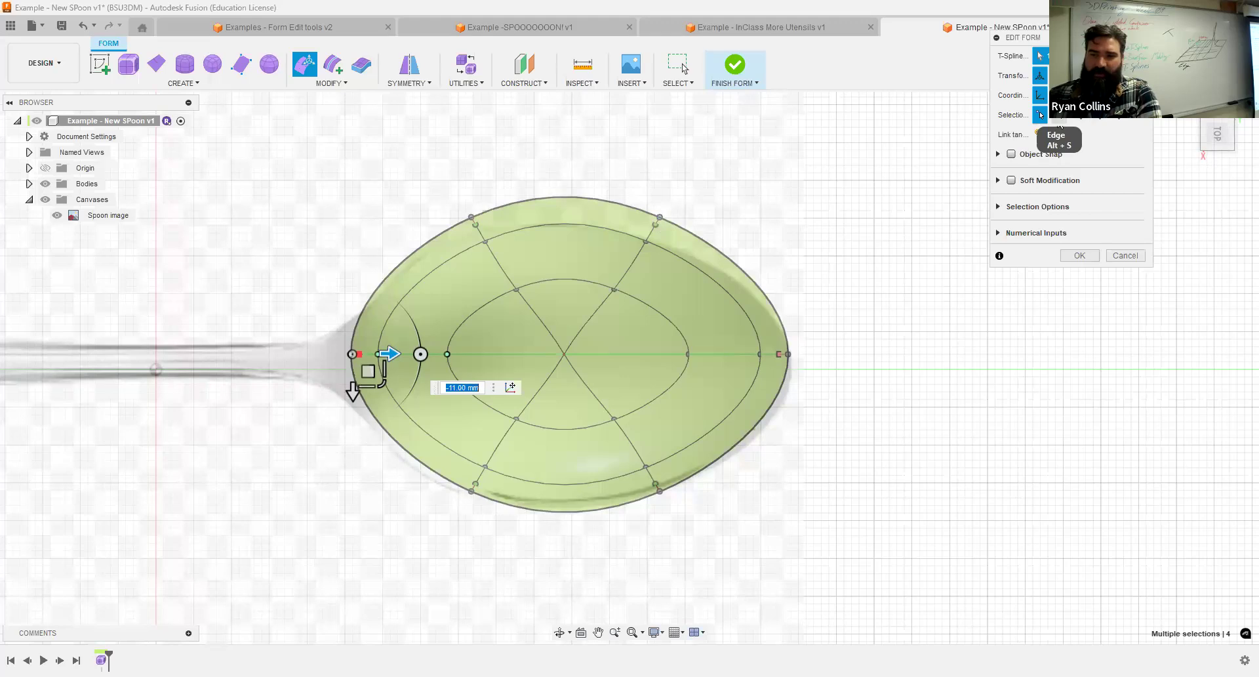
left_click(583, 198)
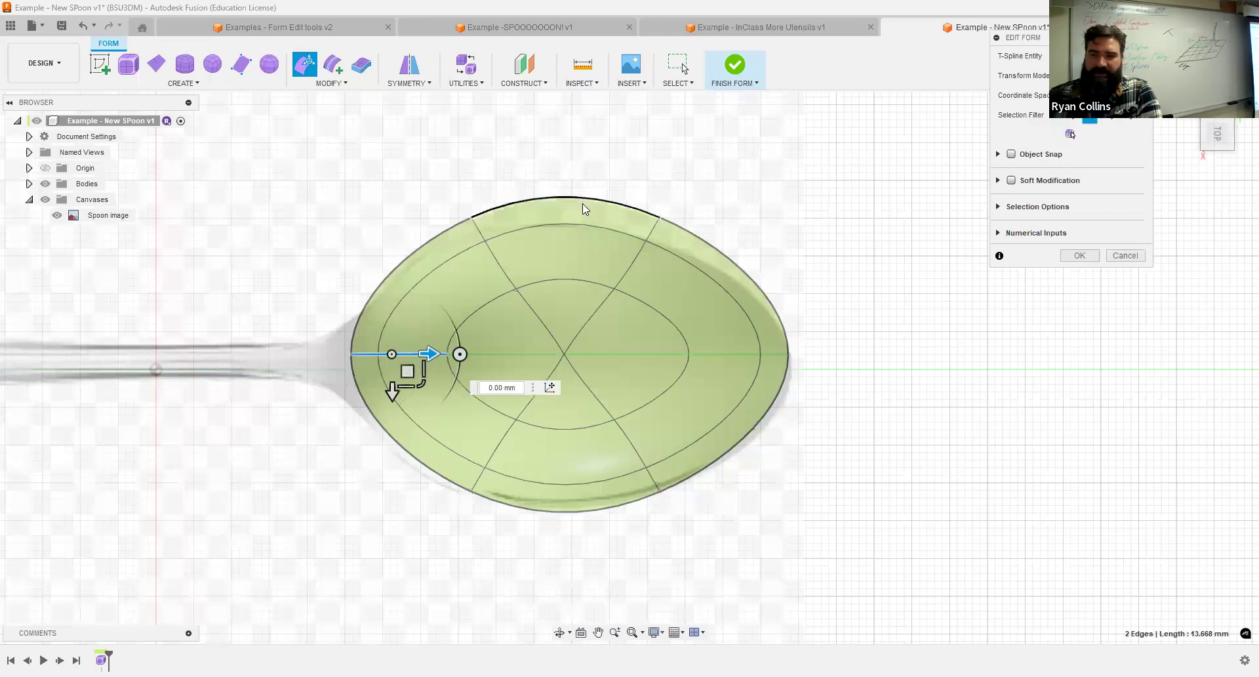
left_click(583, 204)
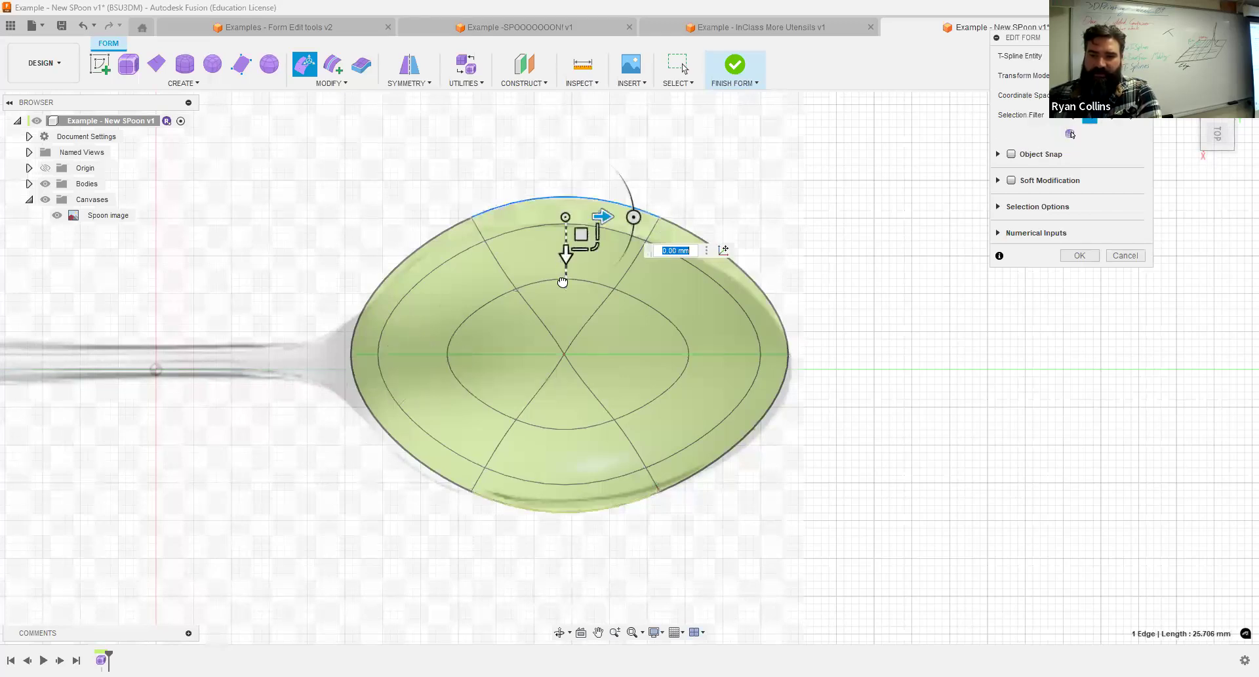
left_click_drag(565, 267, 563, 282)
Lower the 24 vertices beneath the bowl's rim slightly in the right side view, and select the 18 lowest vertices.
middle_click_drag(692, 390, 682, 283, "shift")
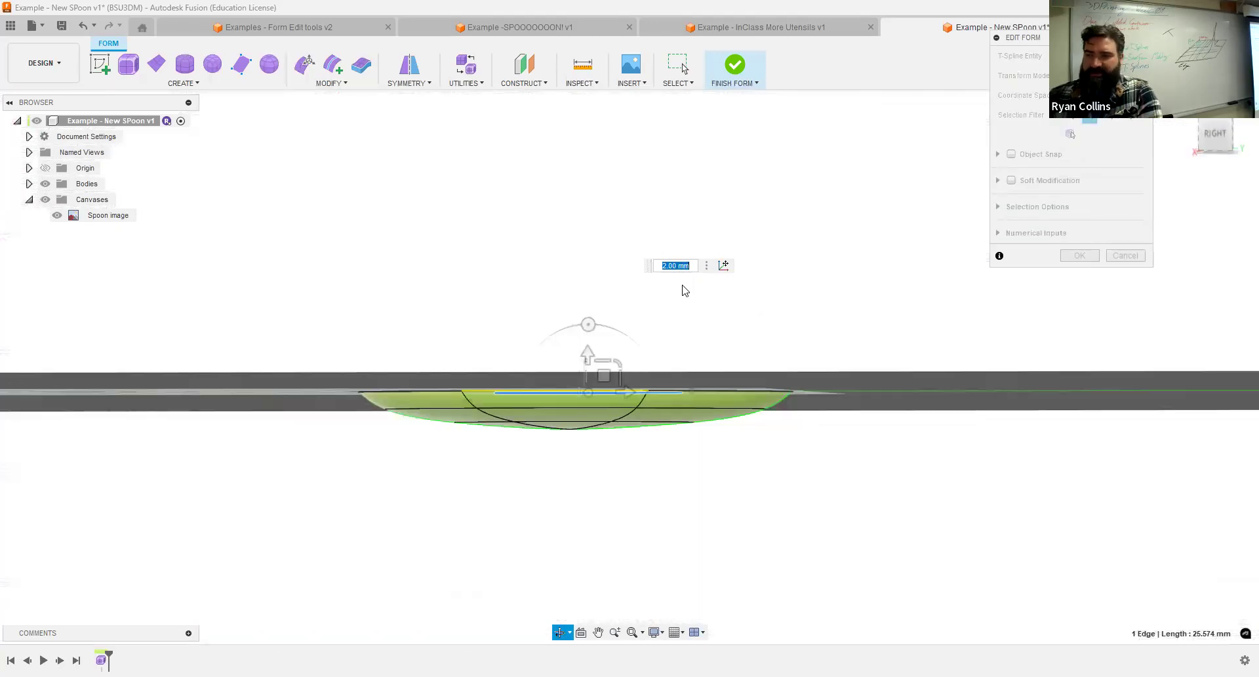
scroll(551, 459, "up", 4)
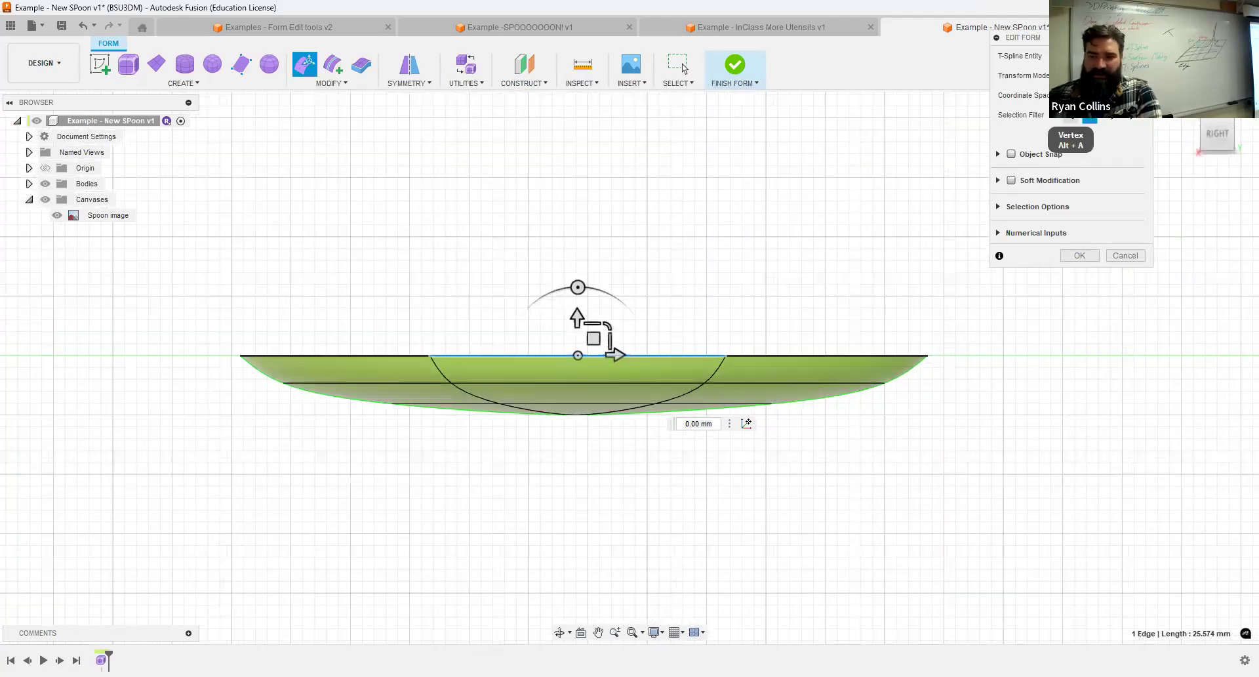
left_click_drag(214, 460, 950, 374)
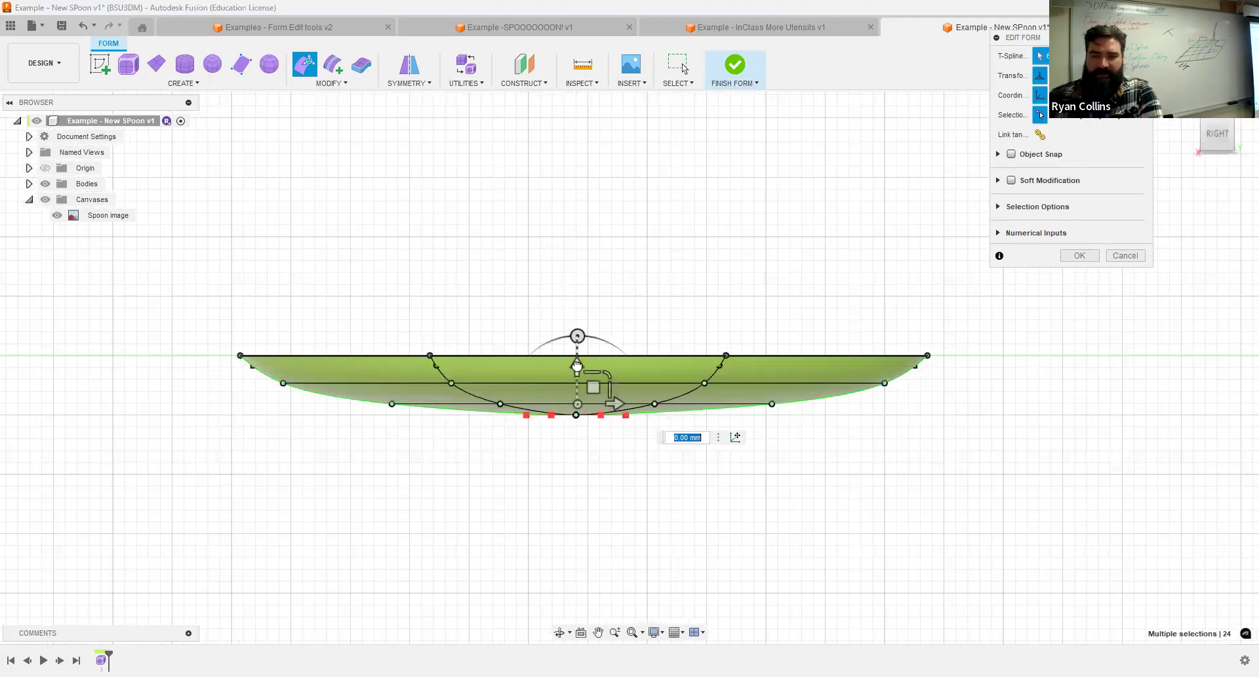
left_click_drag(578, 365, 577, 377)
left_click_drag(326, 468, 836, 412)
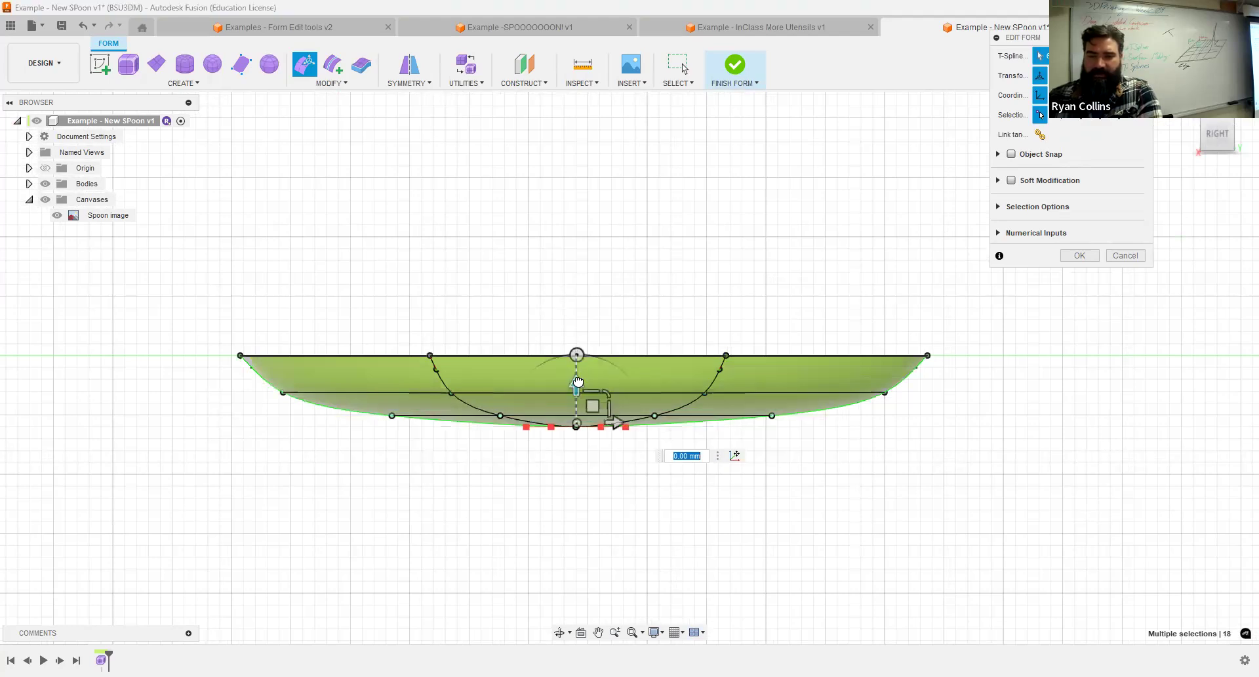
Examine the bowl's shape against the reference image from several angles and finish the form edit.
middle_click_drag(808, 329, 810, 336, "shift")
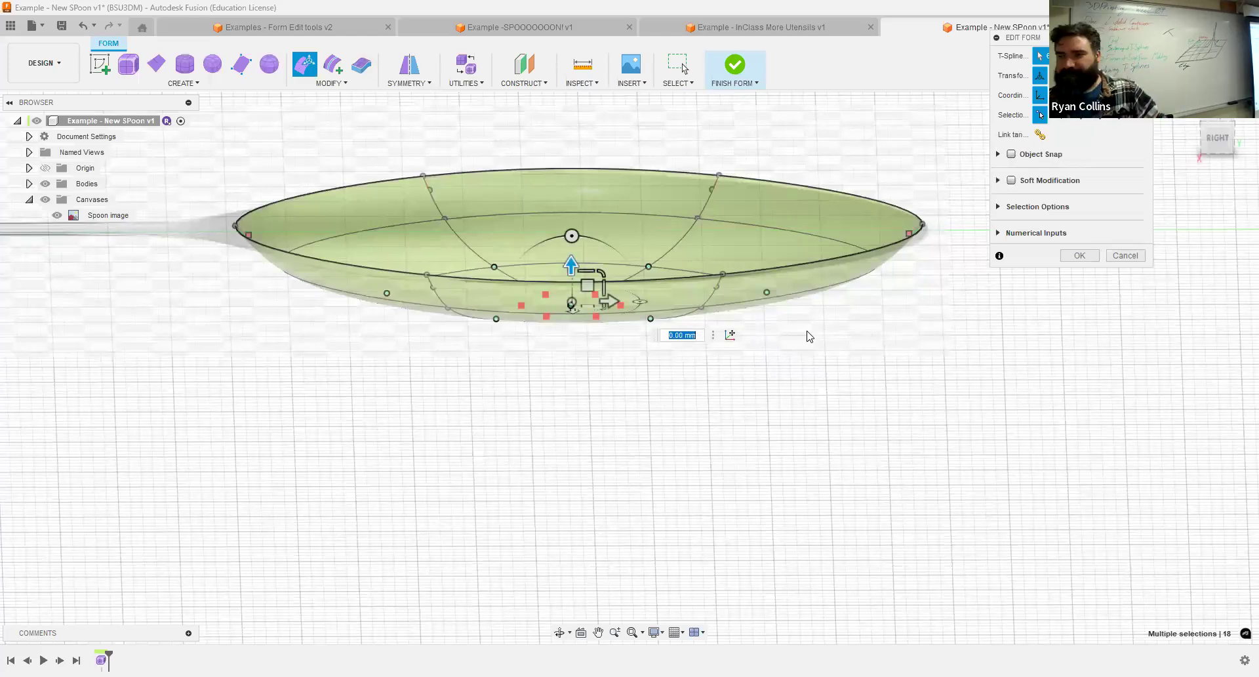
scroll(753, 351, "down", 3)
scroll(755, 351, "up", 3)
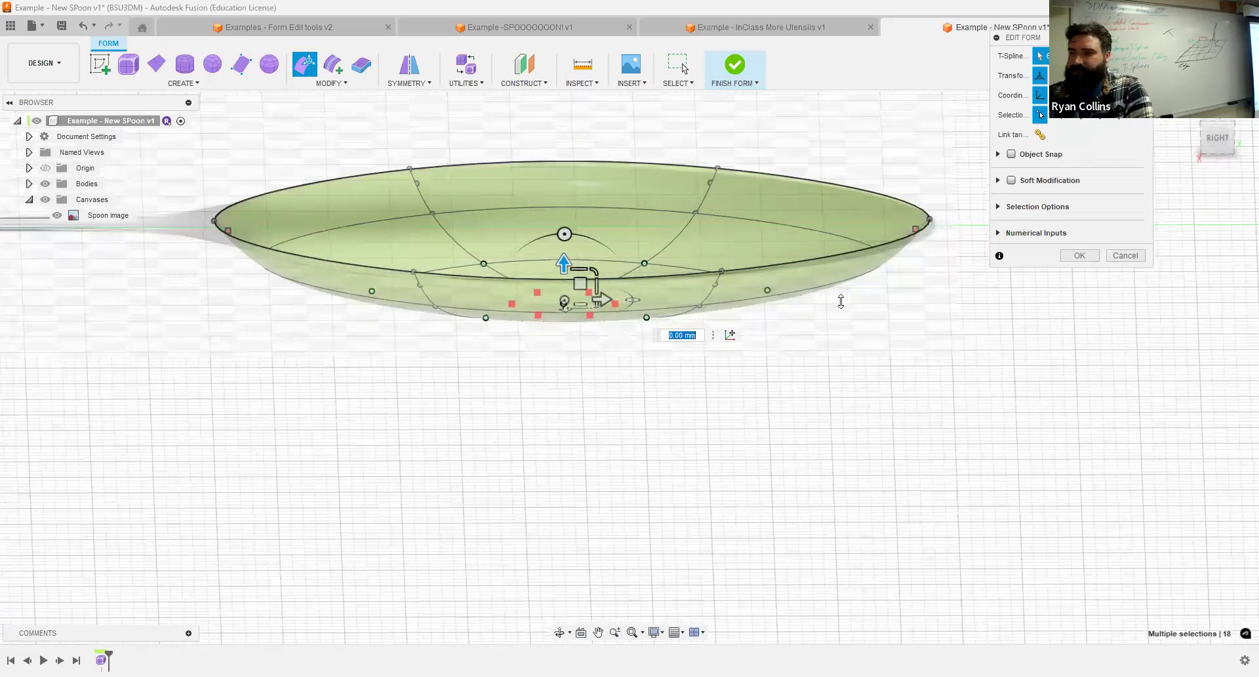
left_click(1220, 143)
middle_click_drag(824, 309, 813, 358, "shift")
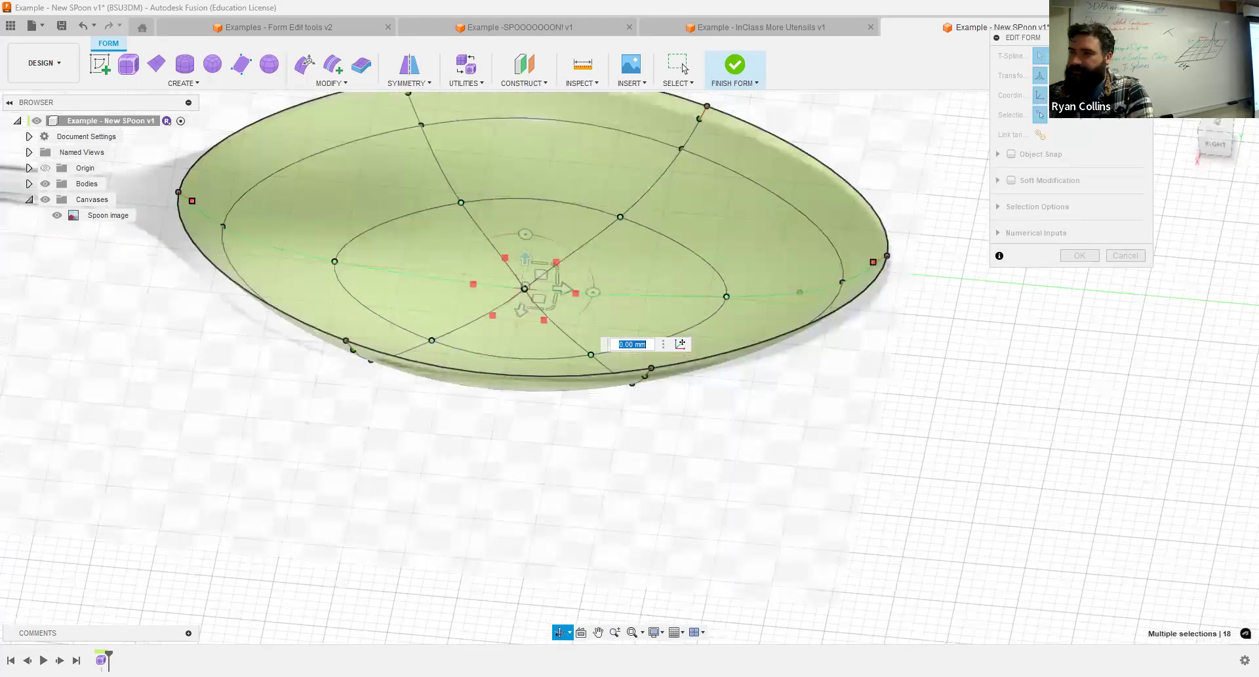
scroll(880, 355, "down", 5)
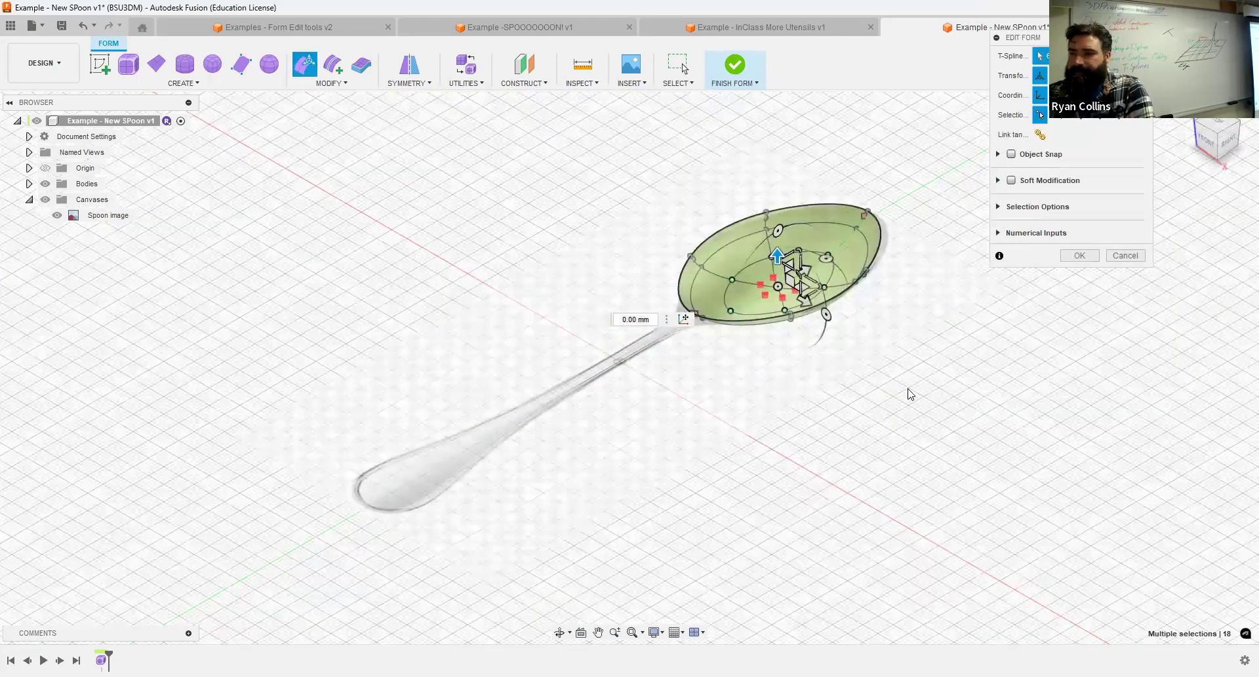
left_click(977, 409)
left_click(1068, 254)
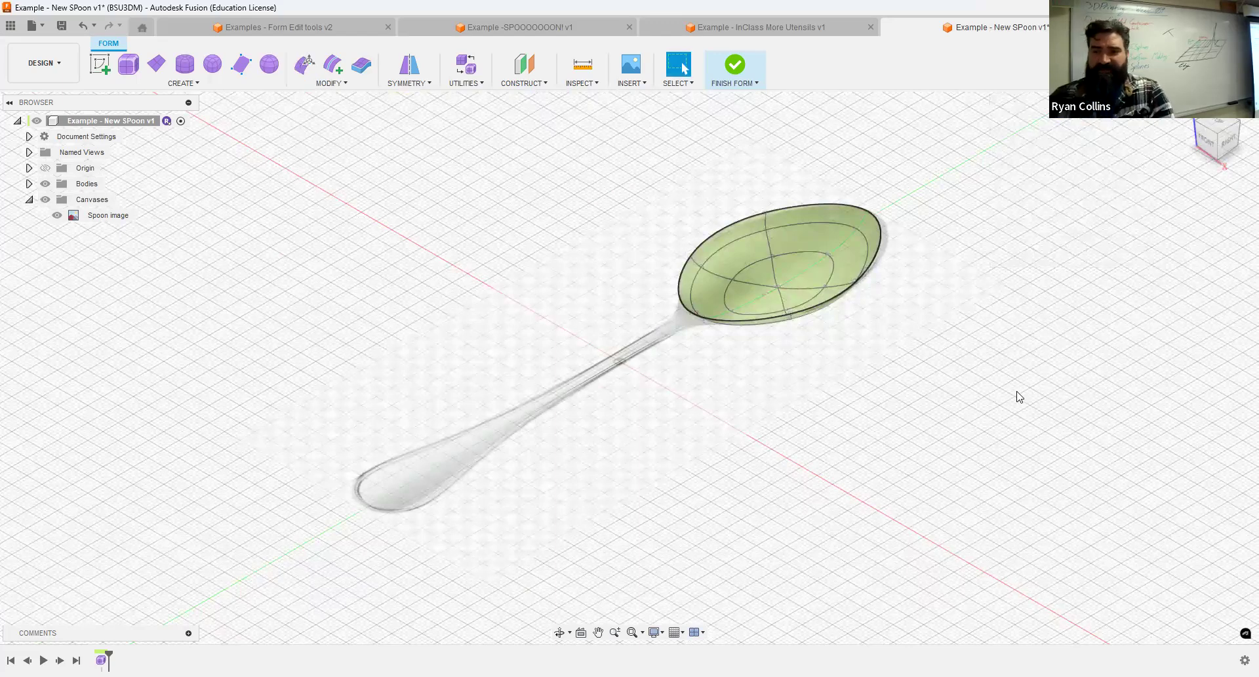
Save the design as a new version with the description "Spoon Bowl".
key("ctrl+s")
type("Spoon Bowl")
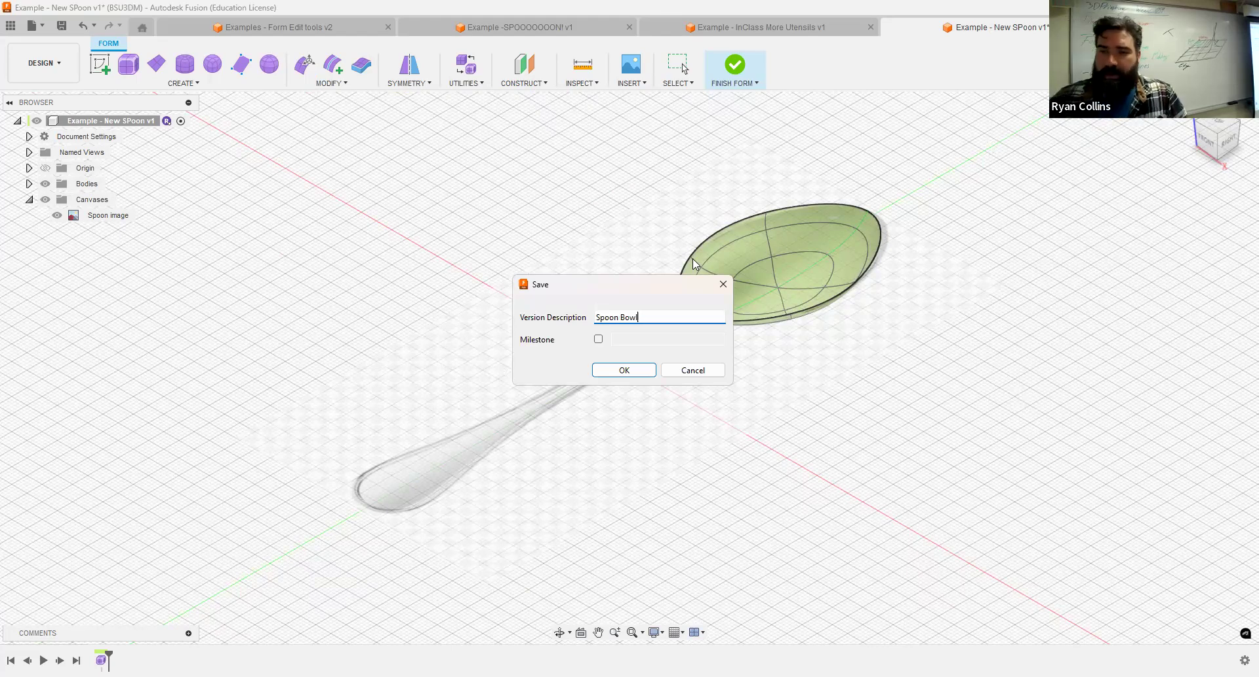
key("Return")
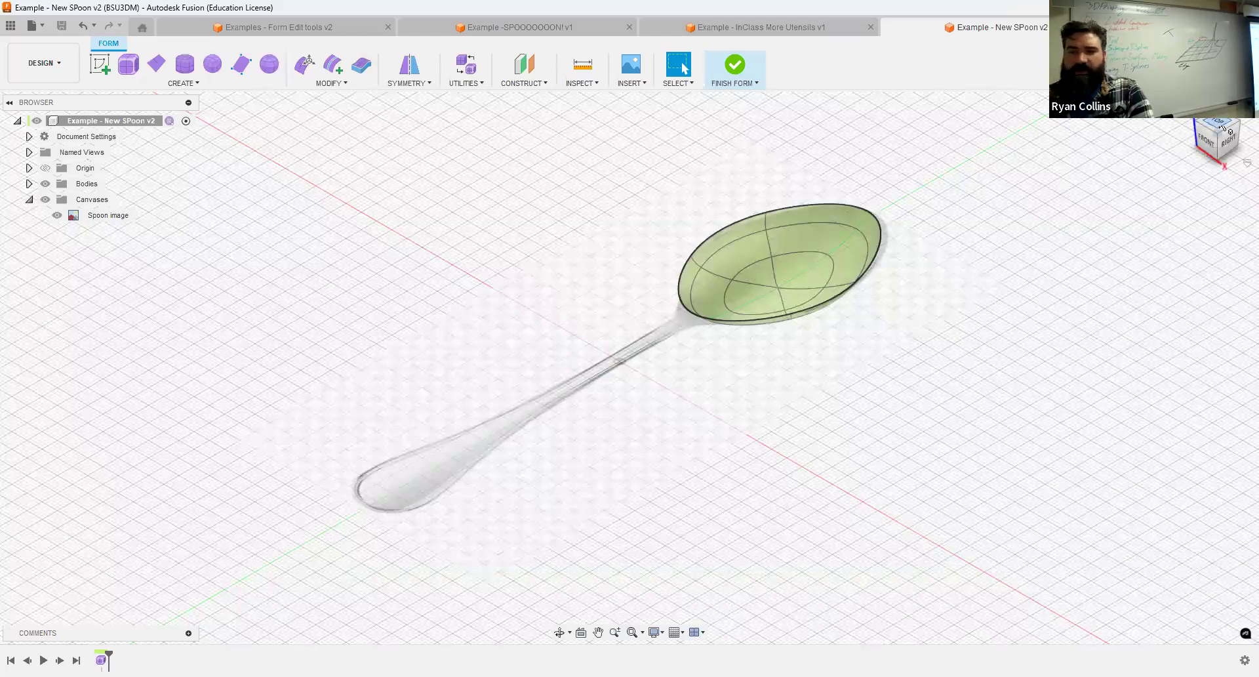
left_click(160, 65)
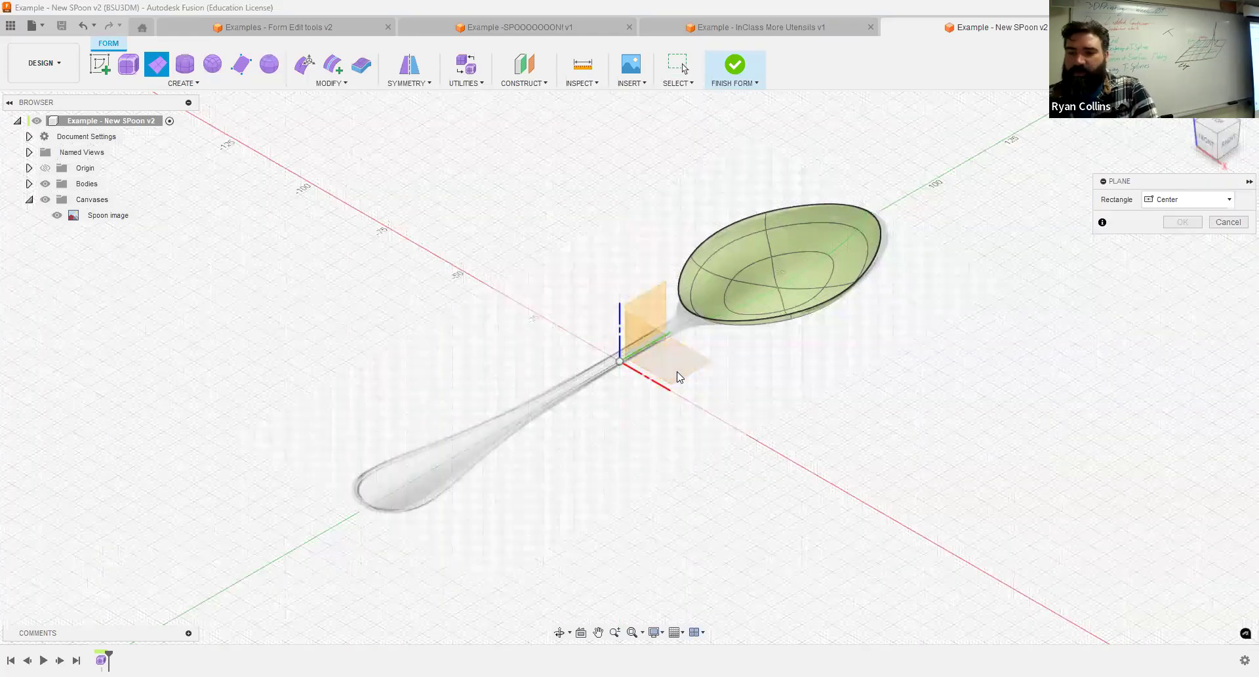
left_click(1221, 126)
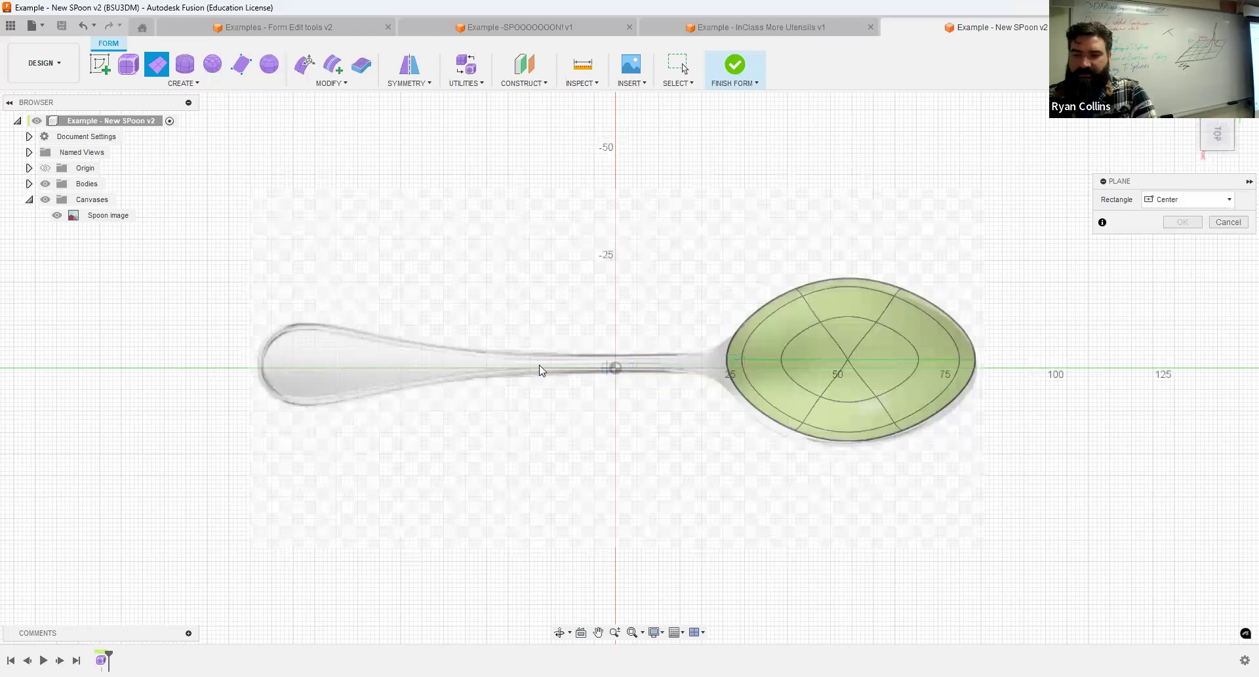
key("Escape")
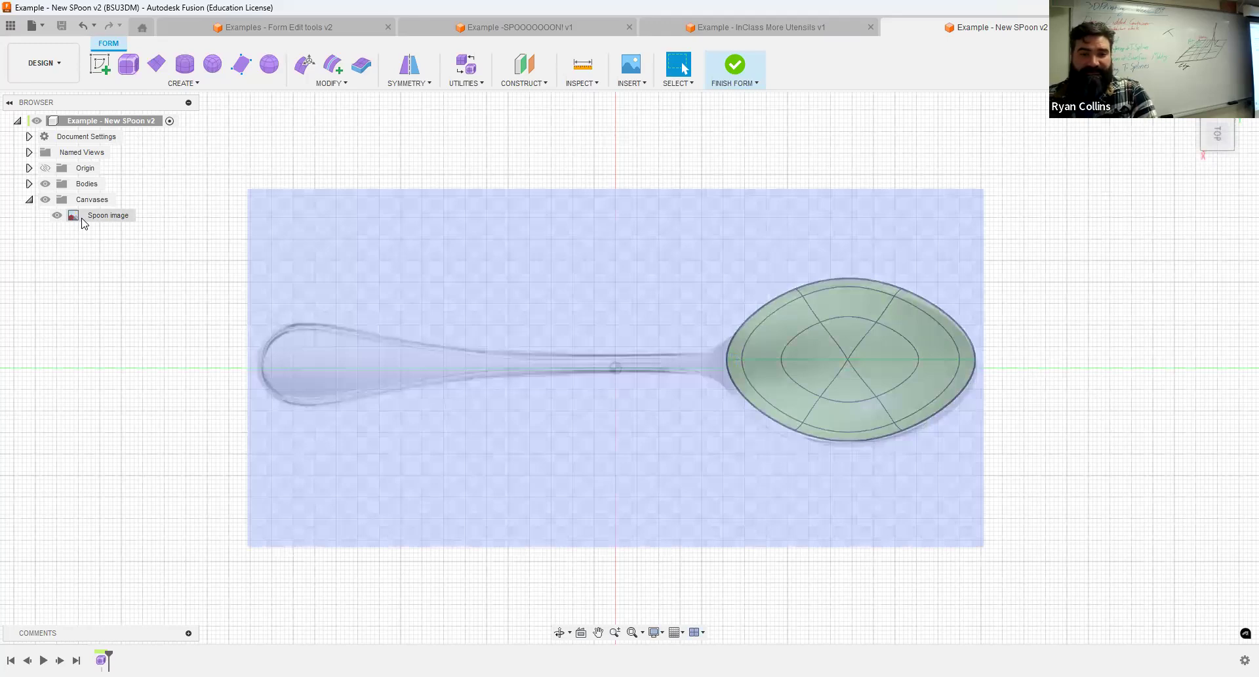
Move the spoon reference image 1 mm along Z so its handle lines up with the centre axis.
right_click(84, 221)
key("m")
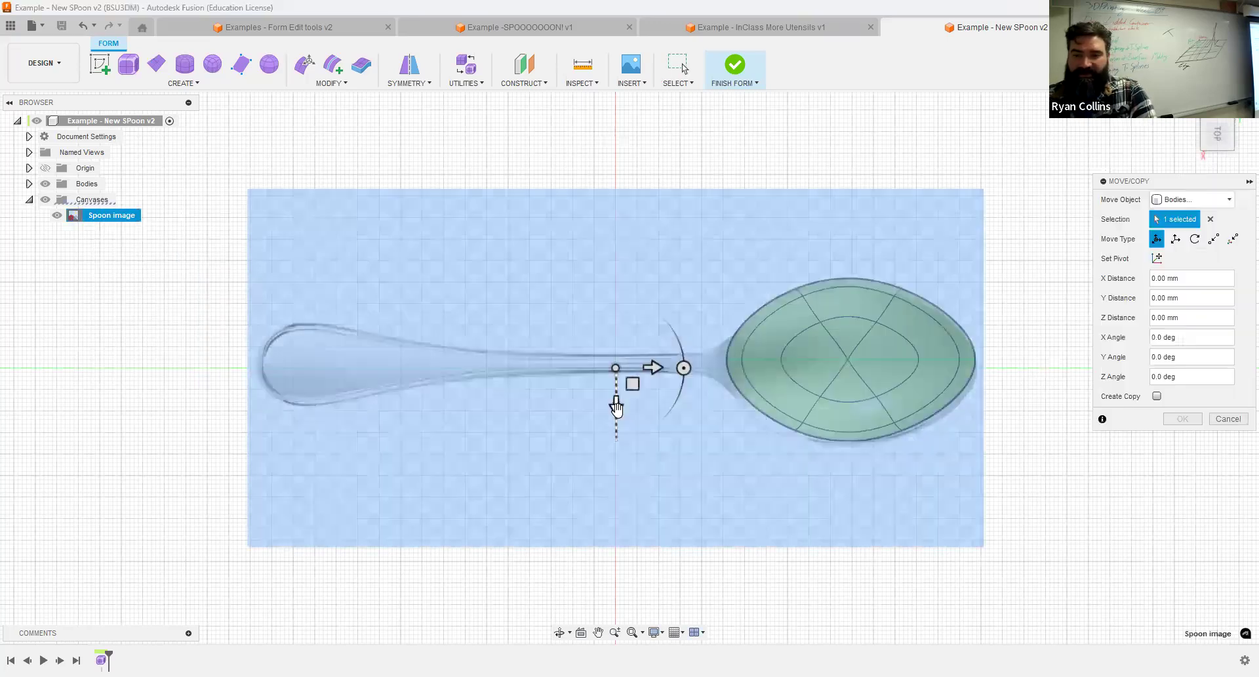
mouse_move(617, 410)
left_mouse_down()
mouse_move(614, 477)
mouse_move(609, 406)
left_mouse_up()
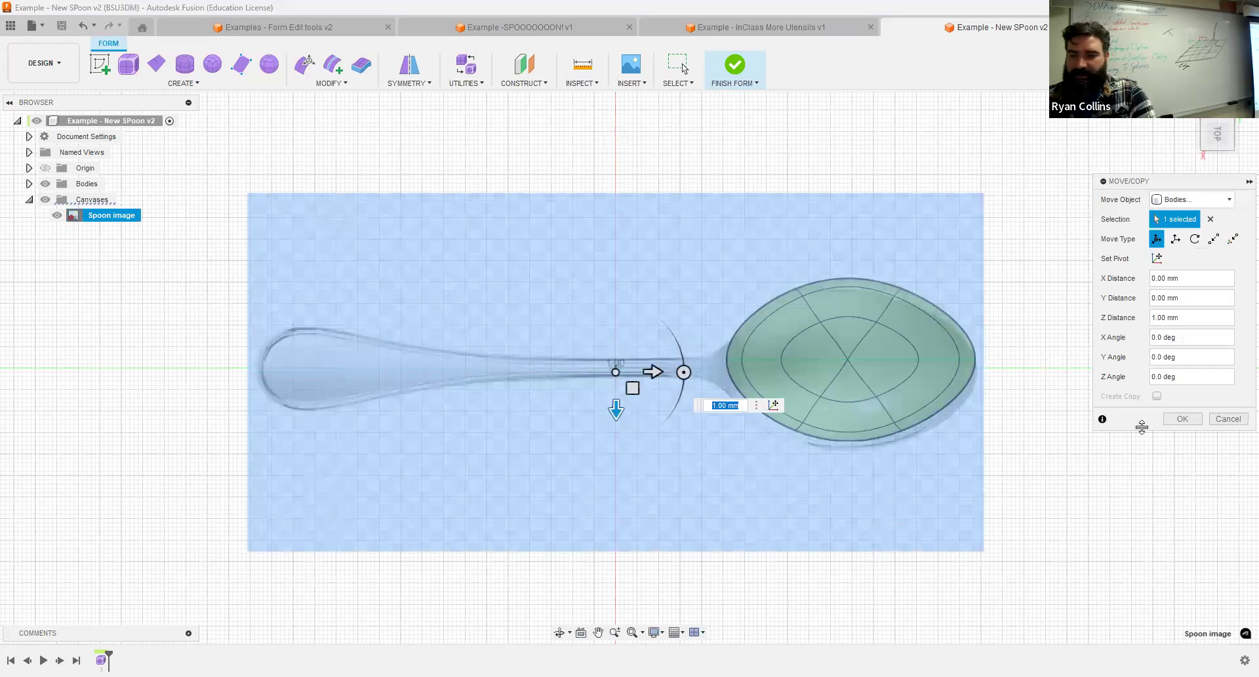
left_click(1183, 419)
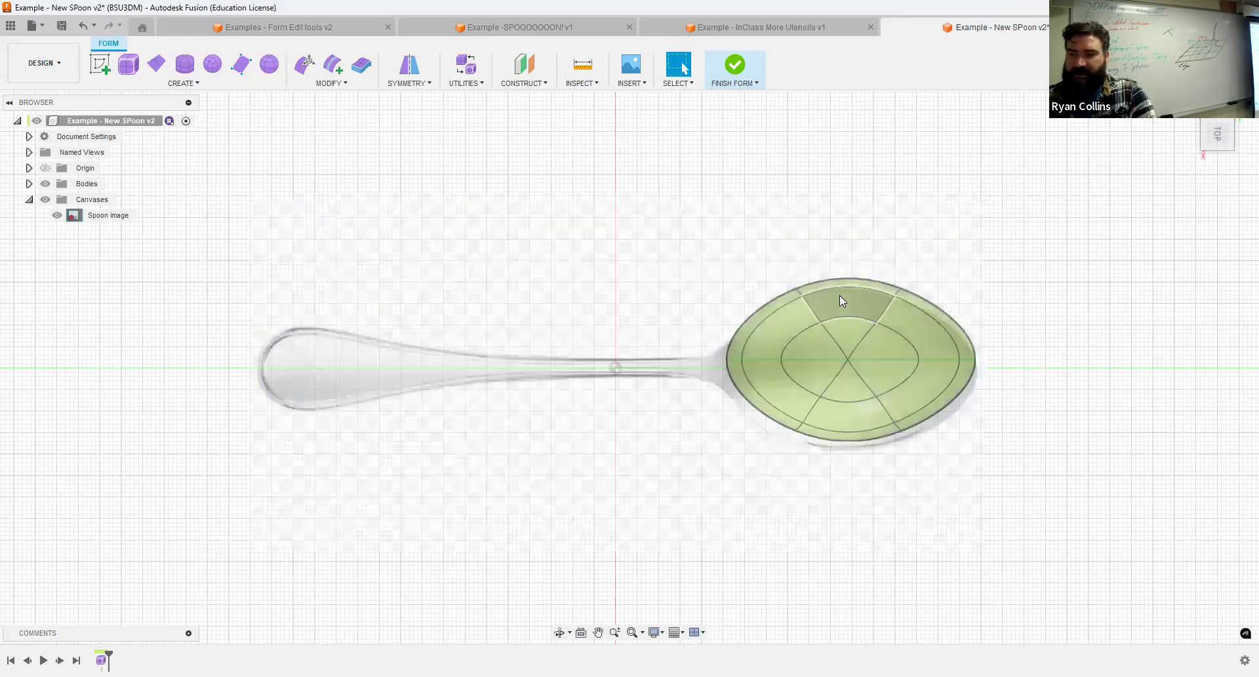
Move the whole bowl body 2 mm in X to centre it on the axis and the shifted reference image.
key("m")
left_click(857, 355)
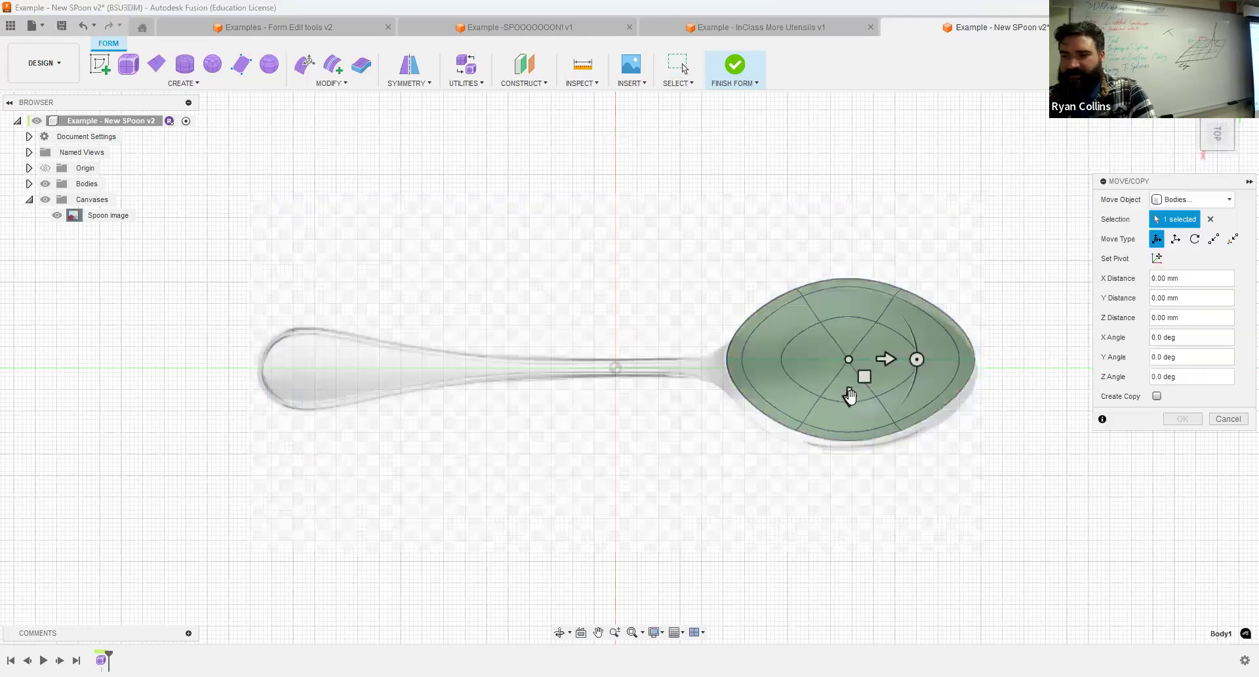
left_click_drag(849, 395, 848, 407)
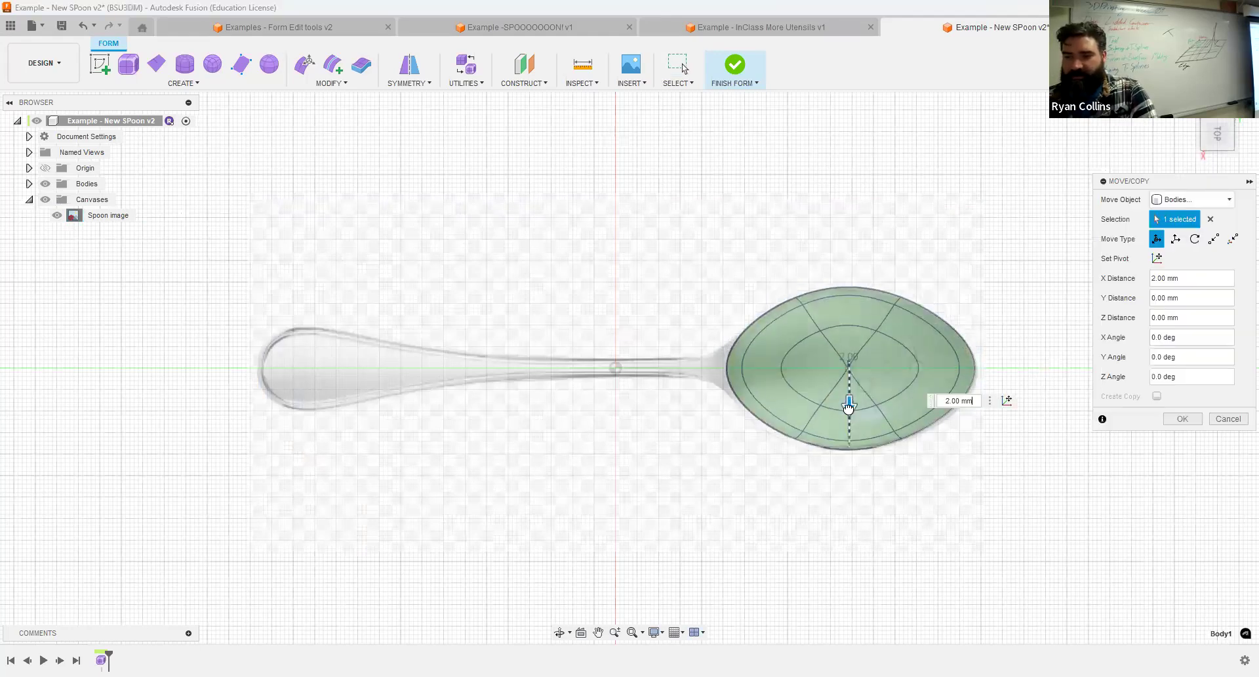
scroll(692, 411, "up", 4)
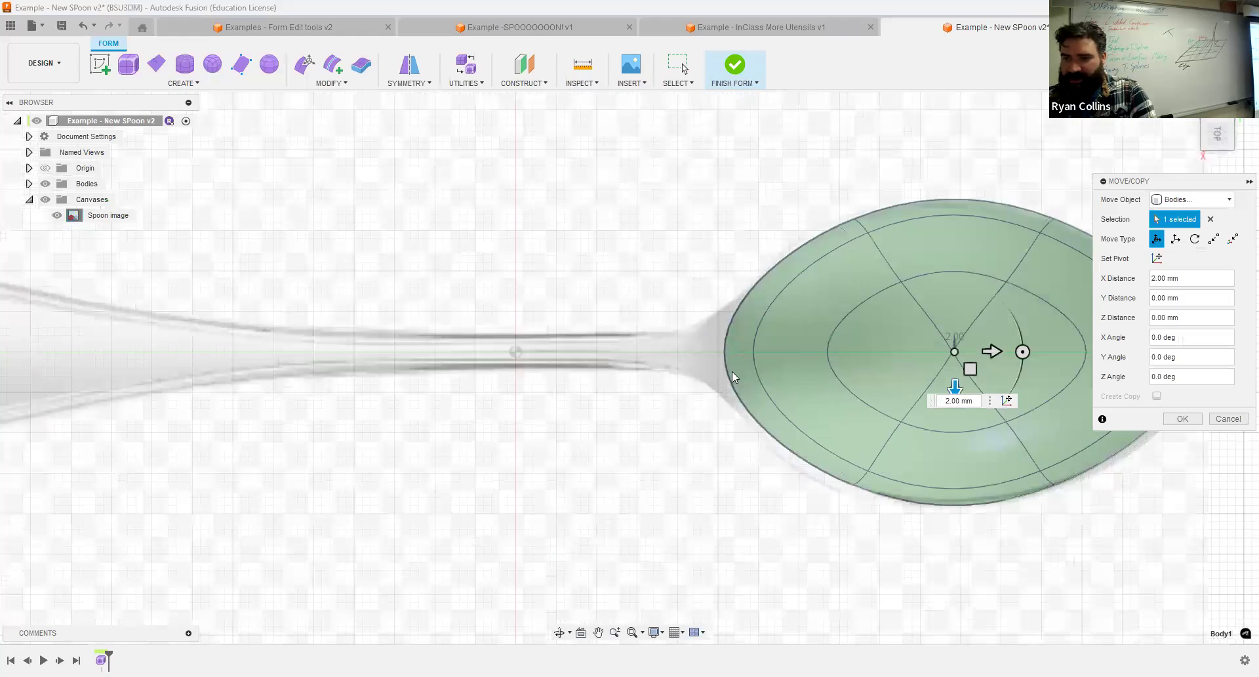
scroll(872, 525, "up", 3)
scroll(870, 527, "down", 1)
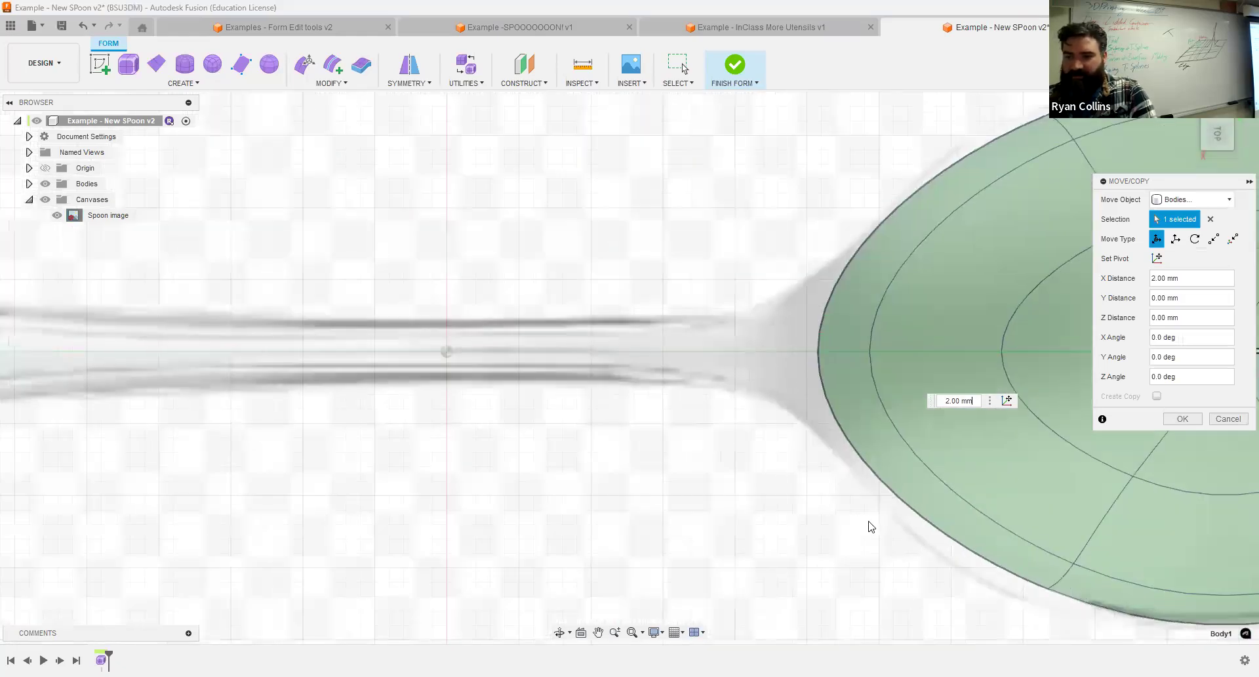
scroll(608, 423, "down", 5)
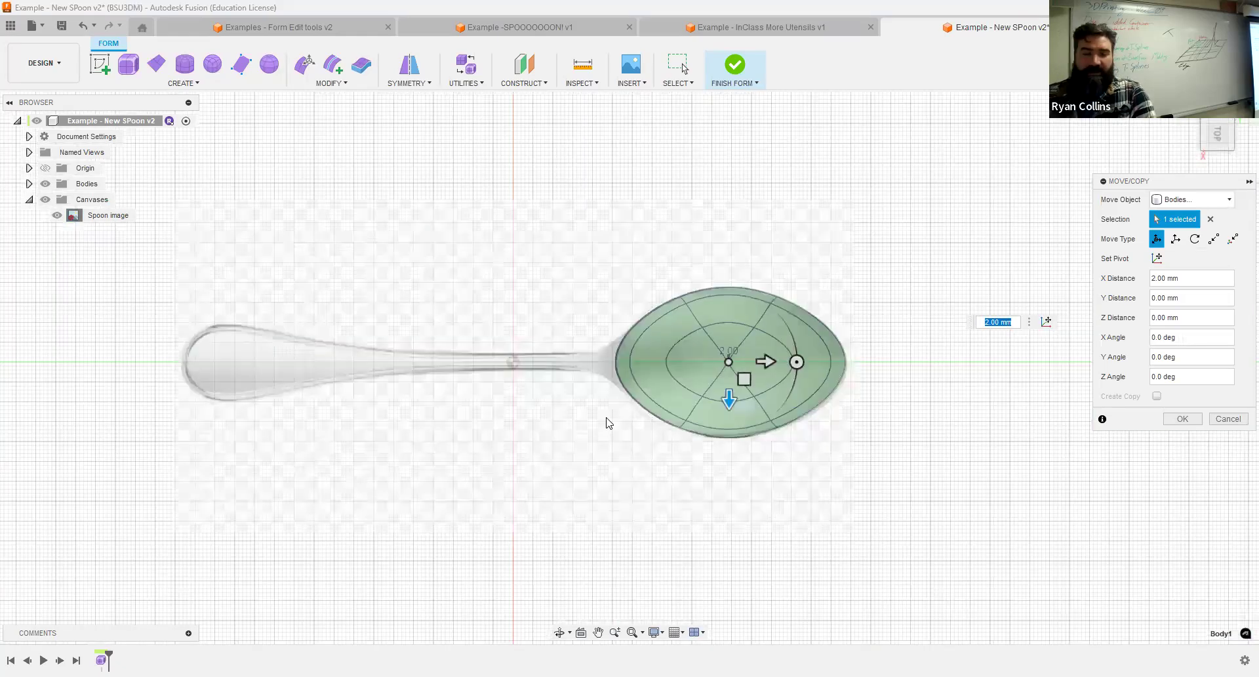
left_click(1183, 419)
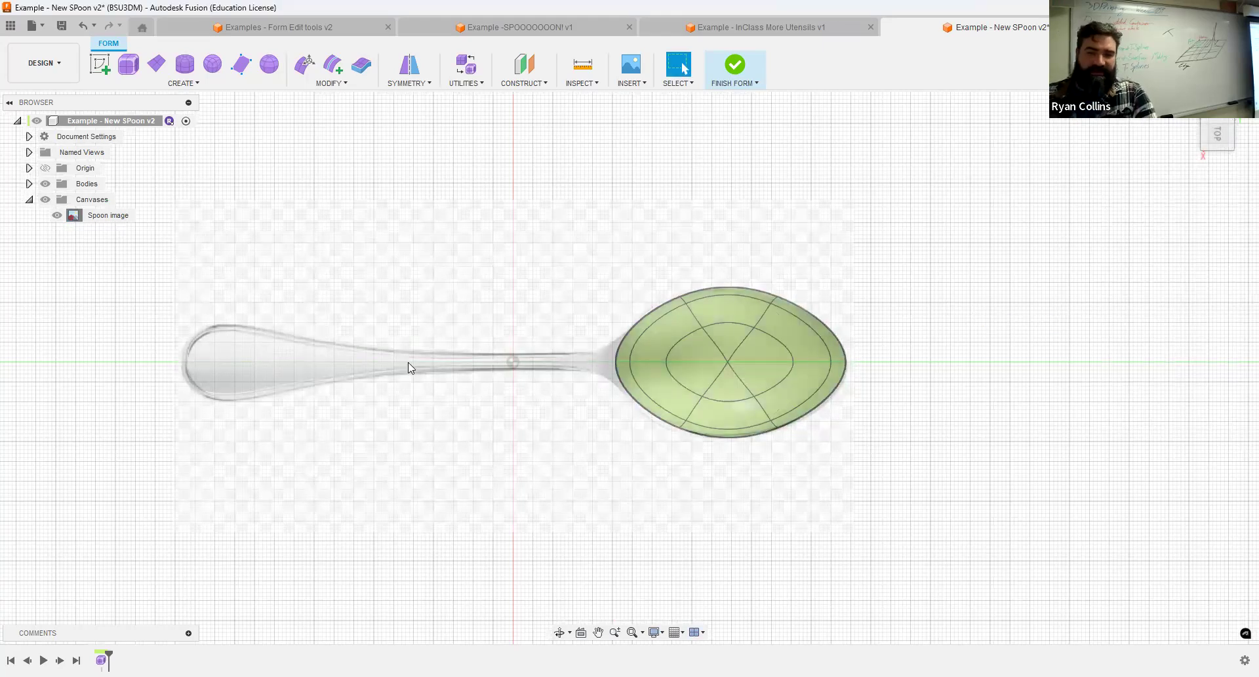
Draw a centre-rectangle T-spline plane about 114 mm by 6 mm along the handle on the centre axis.
left_click(157, 65)
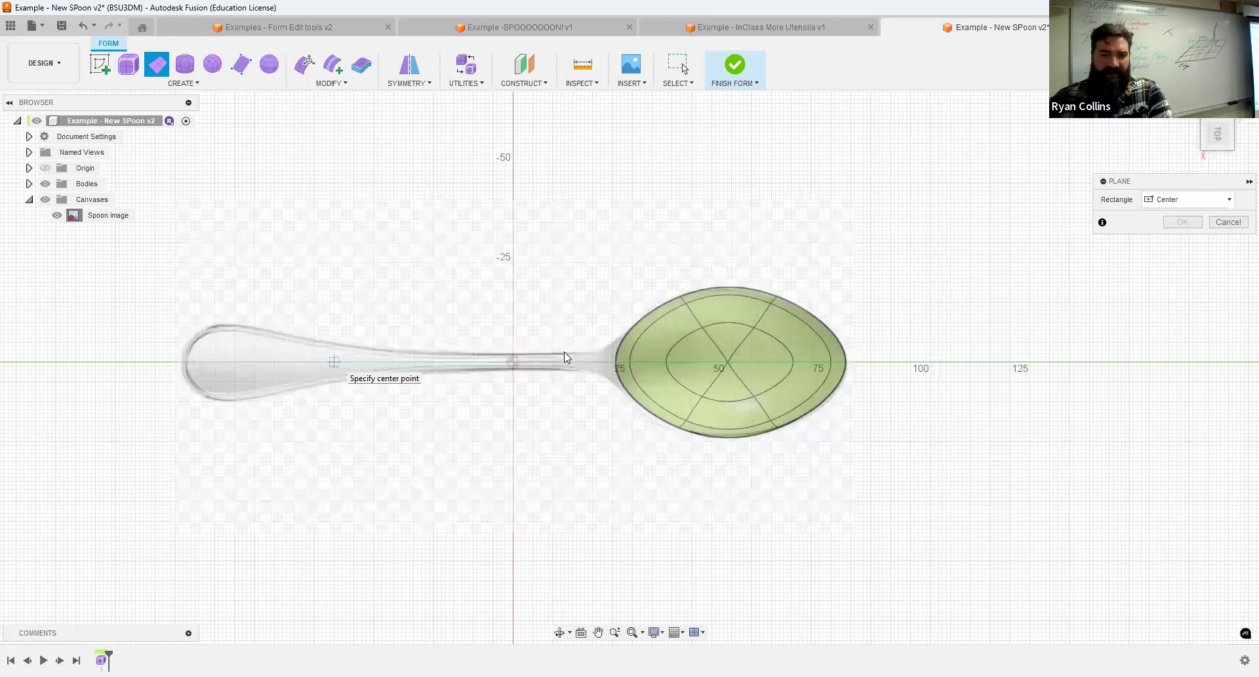
left_click(333, 361)
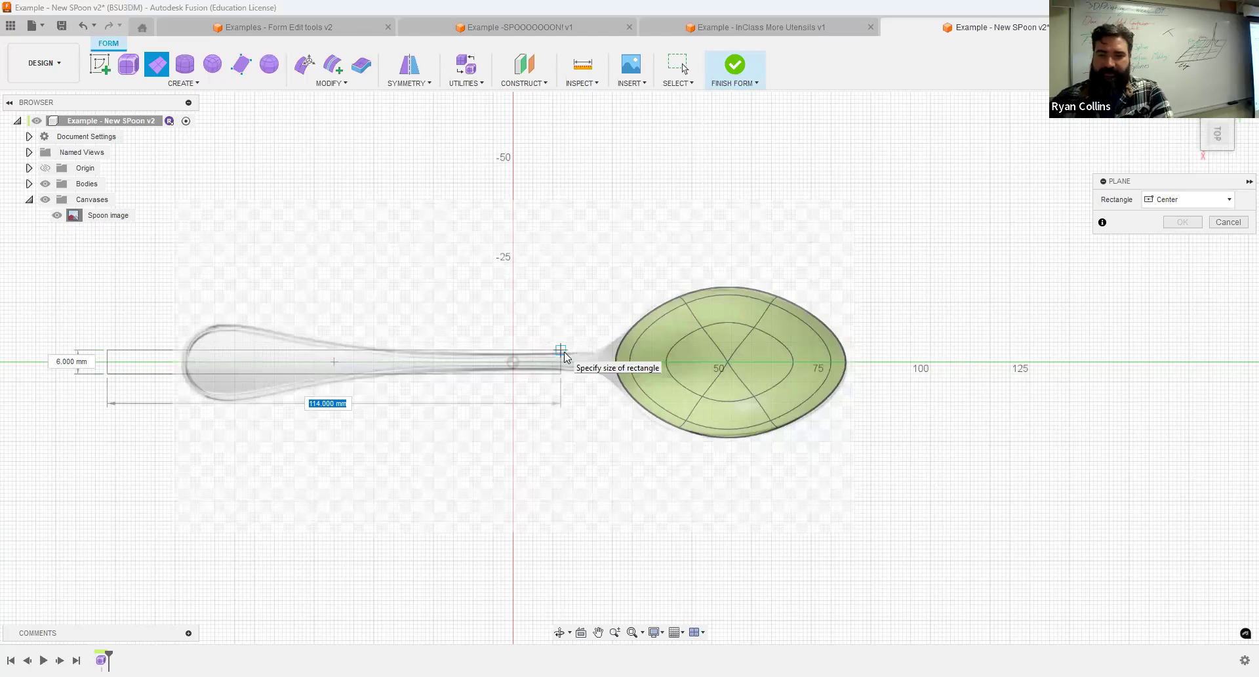
left_click(563, 353)
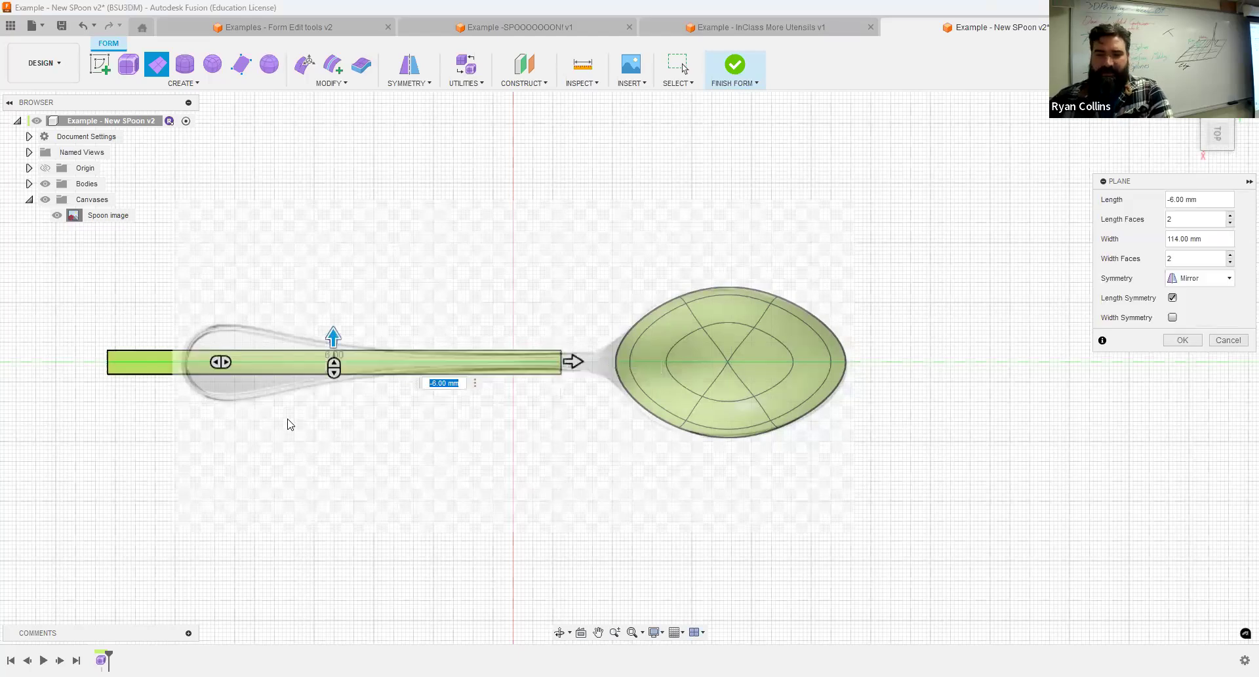
Set the handle plane to 4 width faces, turn off length symmetry and create it.
scroll(287, 422, "up", 3)
scroll(308, 384, "down", 1)
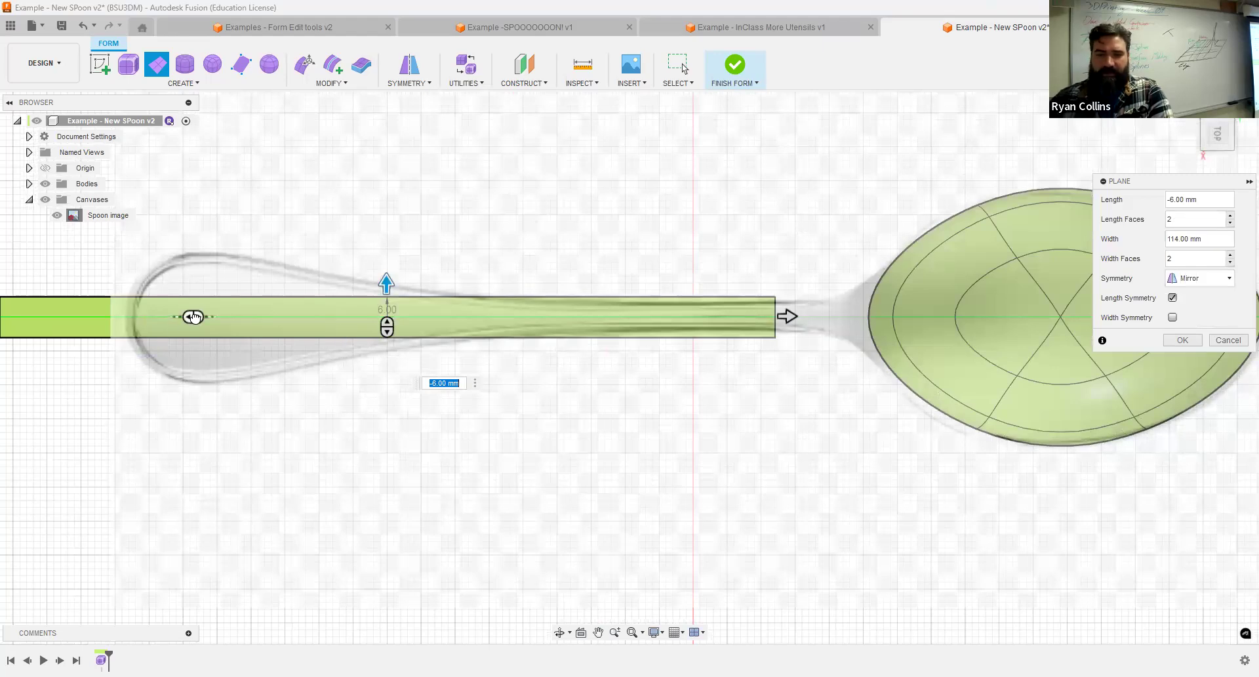
left_click_drag(204, 318, 261, 317)
scroll(528, 467, "down", 3)
scroll(525, 461, "down", 1)
middle_click_drag(526, 461, 582, 428)
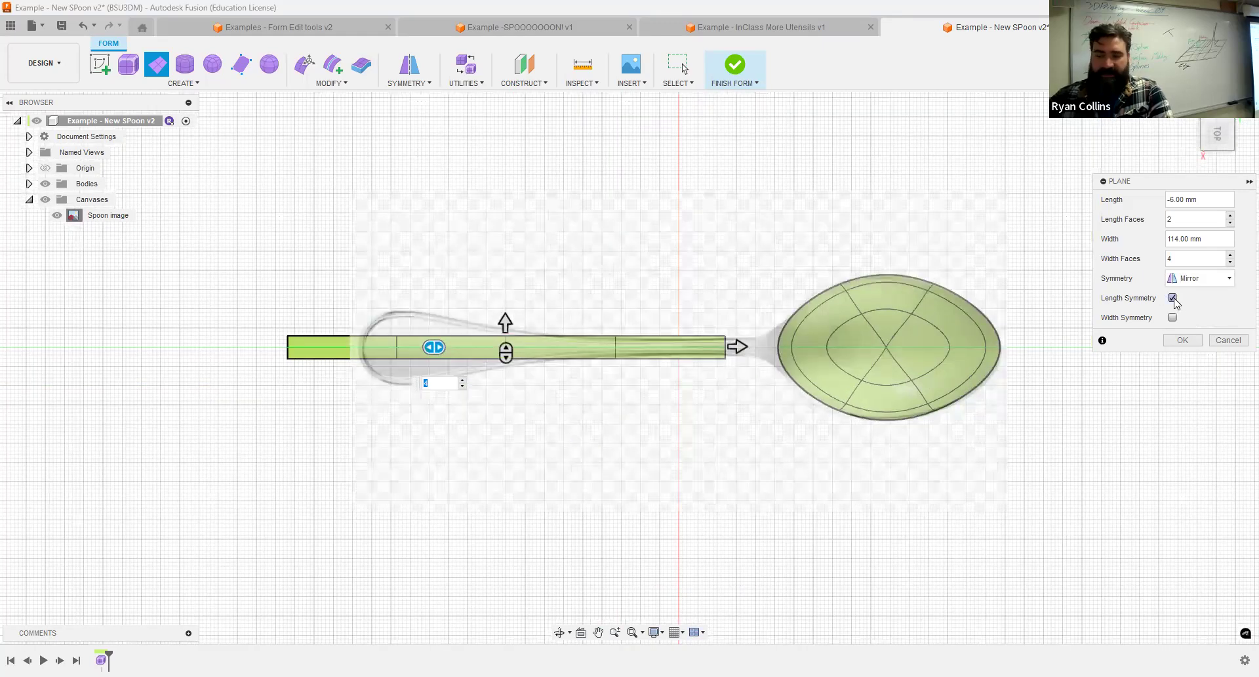
left_click(1173, 299)
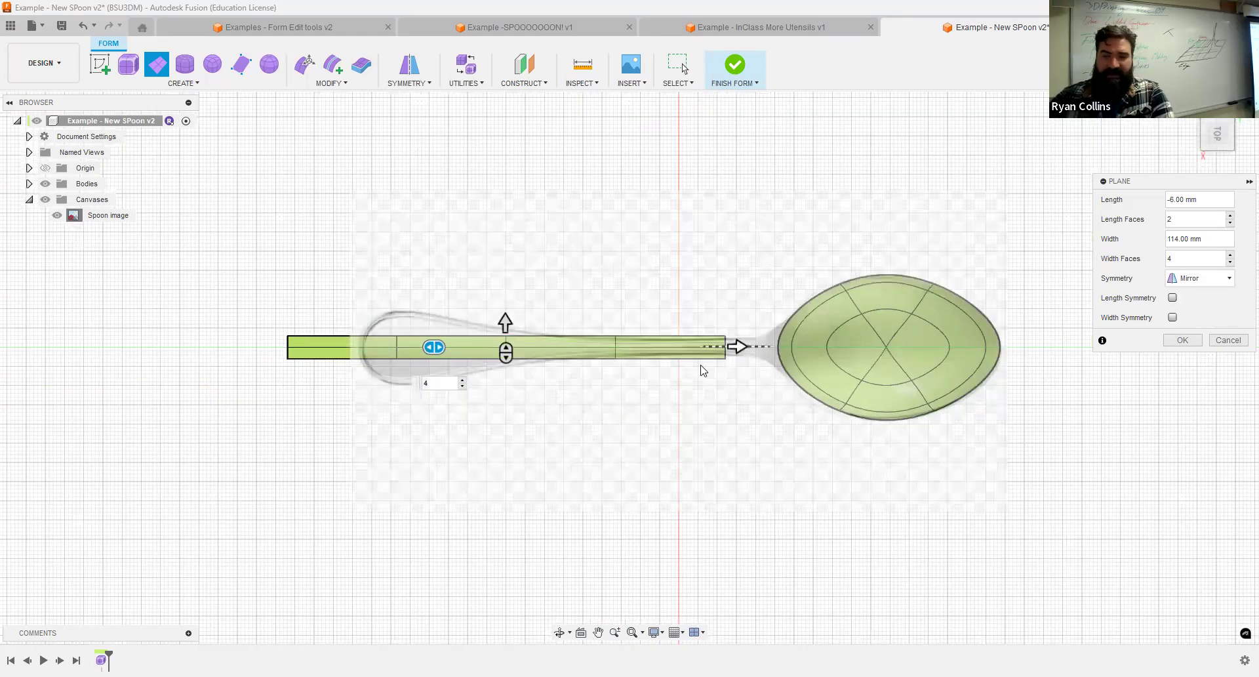
scroll(647, 360, "up", 5)
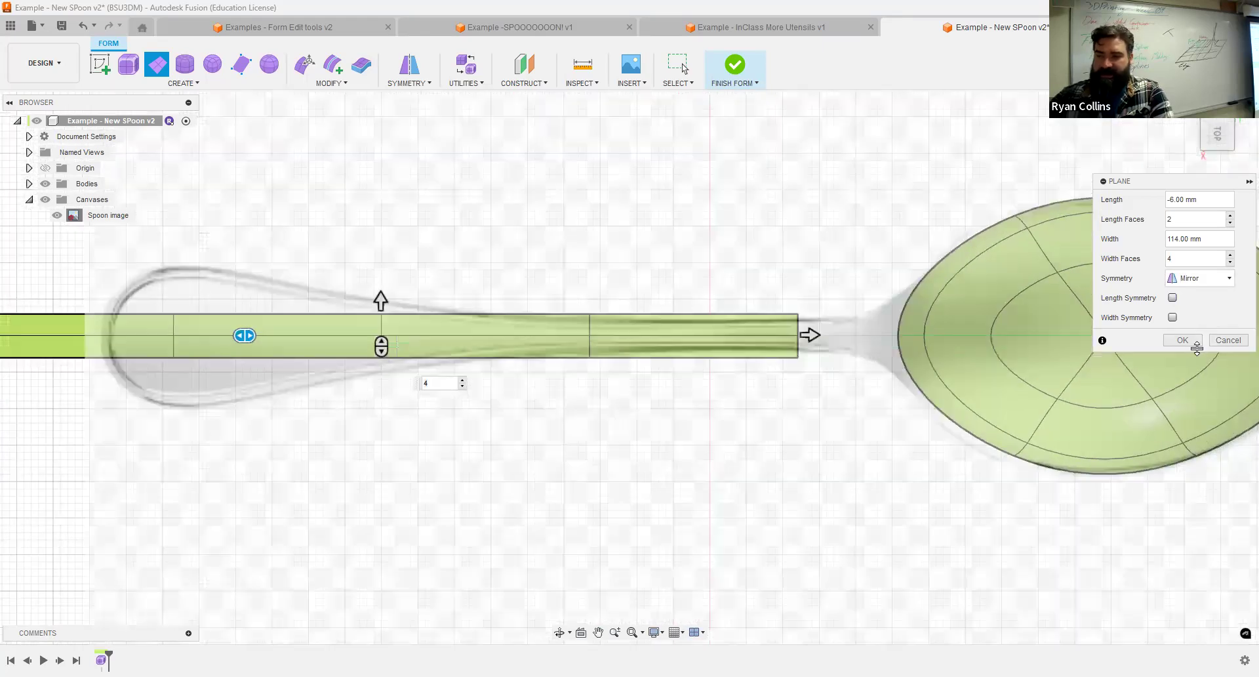
key("Return")
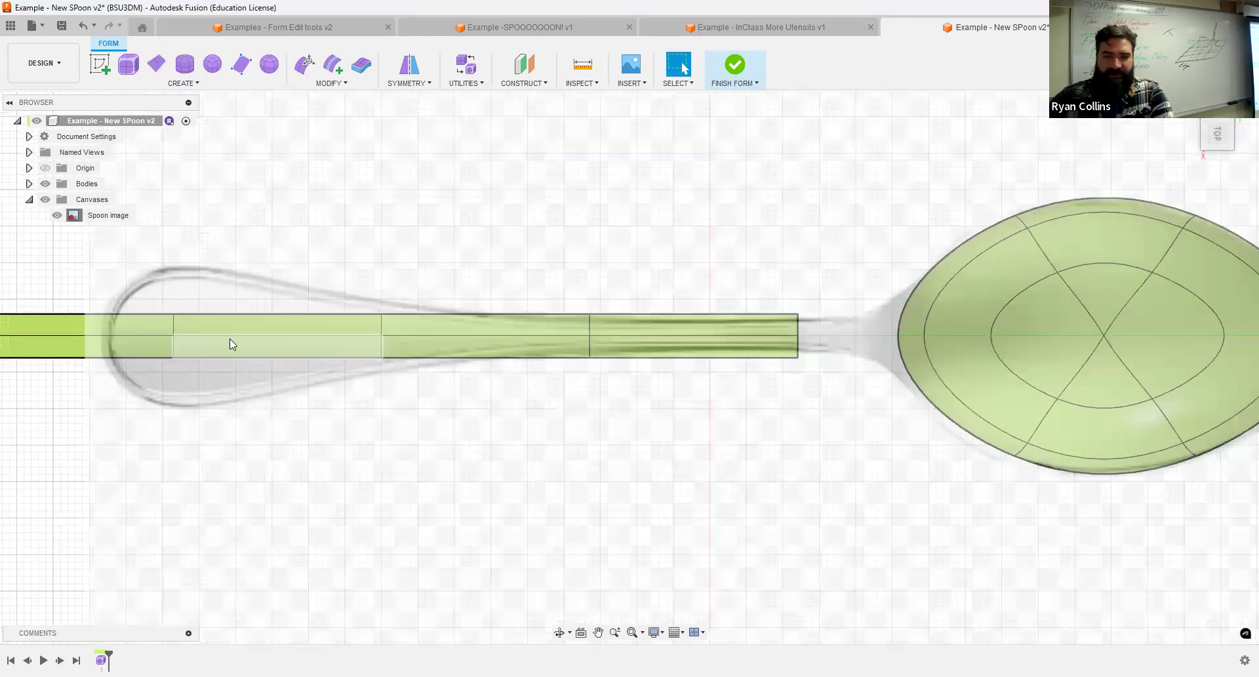
Apply internal mirror symmetry to the handle plane using two opposite faces across its centre line.
left_click(256, 328)
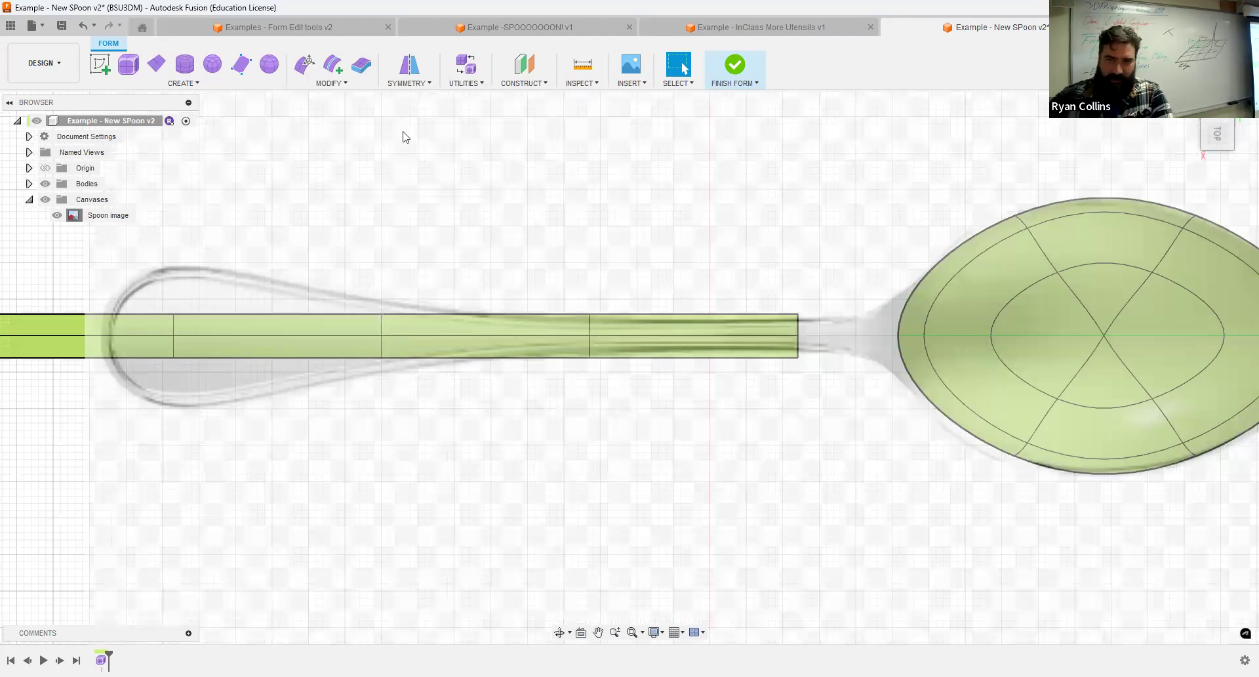
left_click(414, 68)
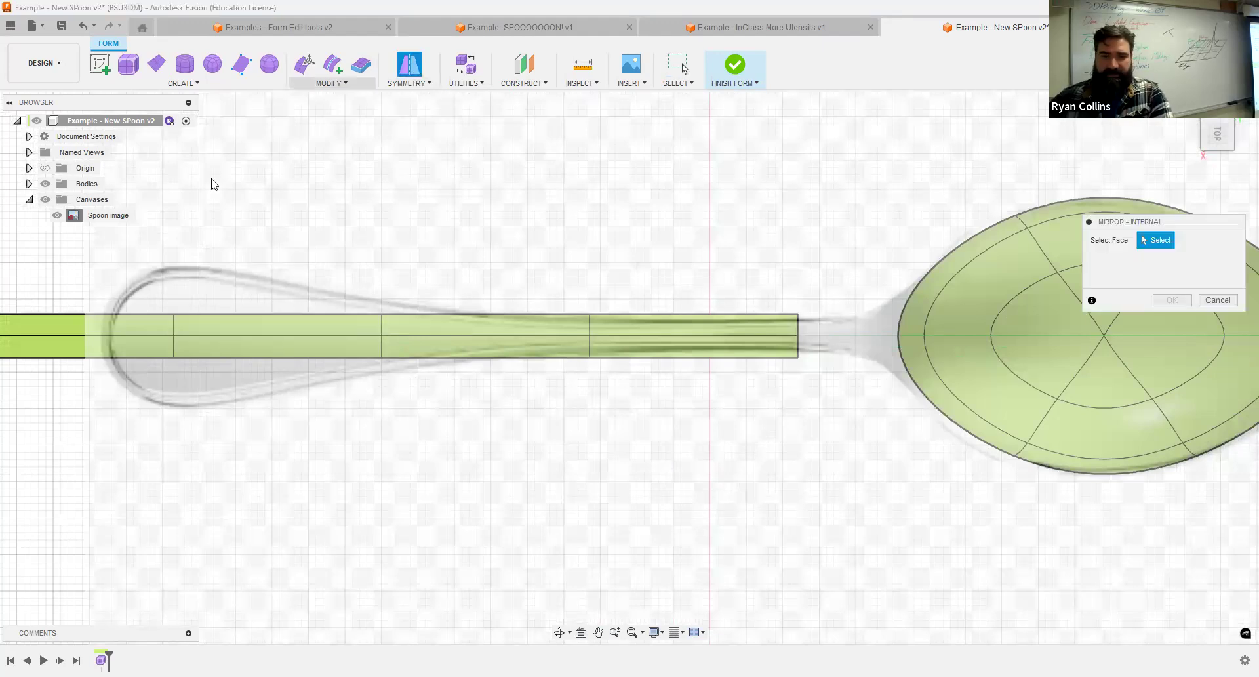
left_click(196, 346)
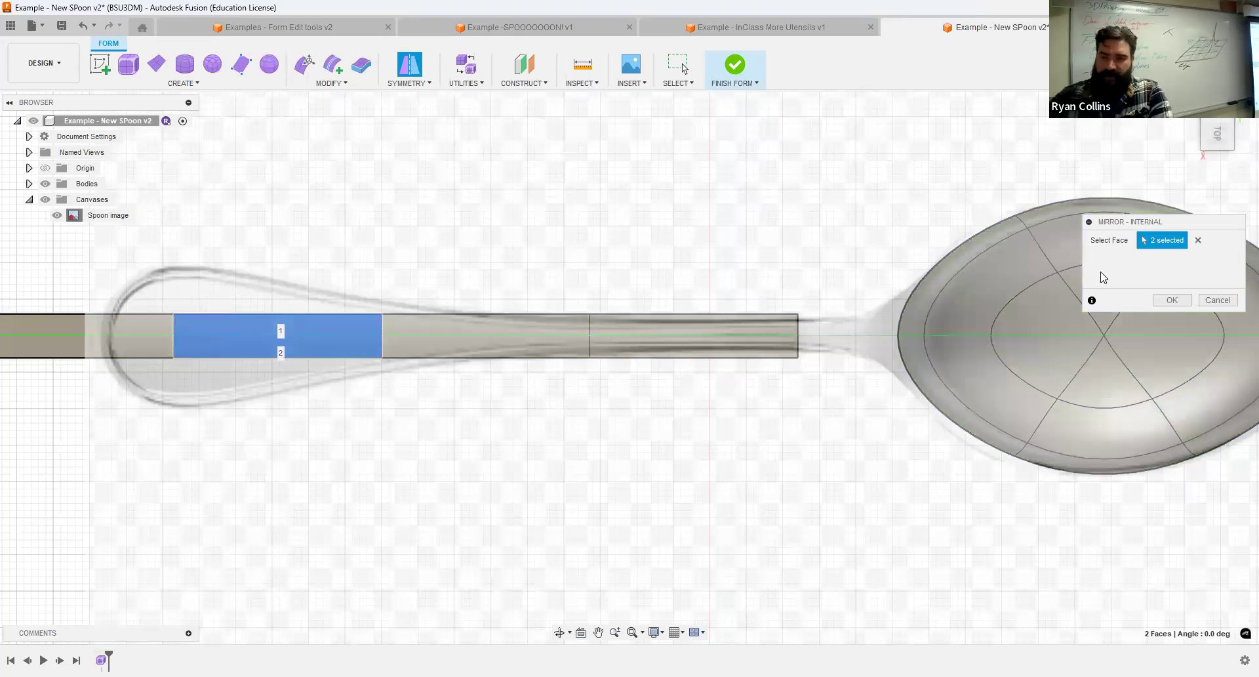
left_click(1172, 300)
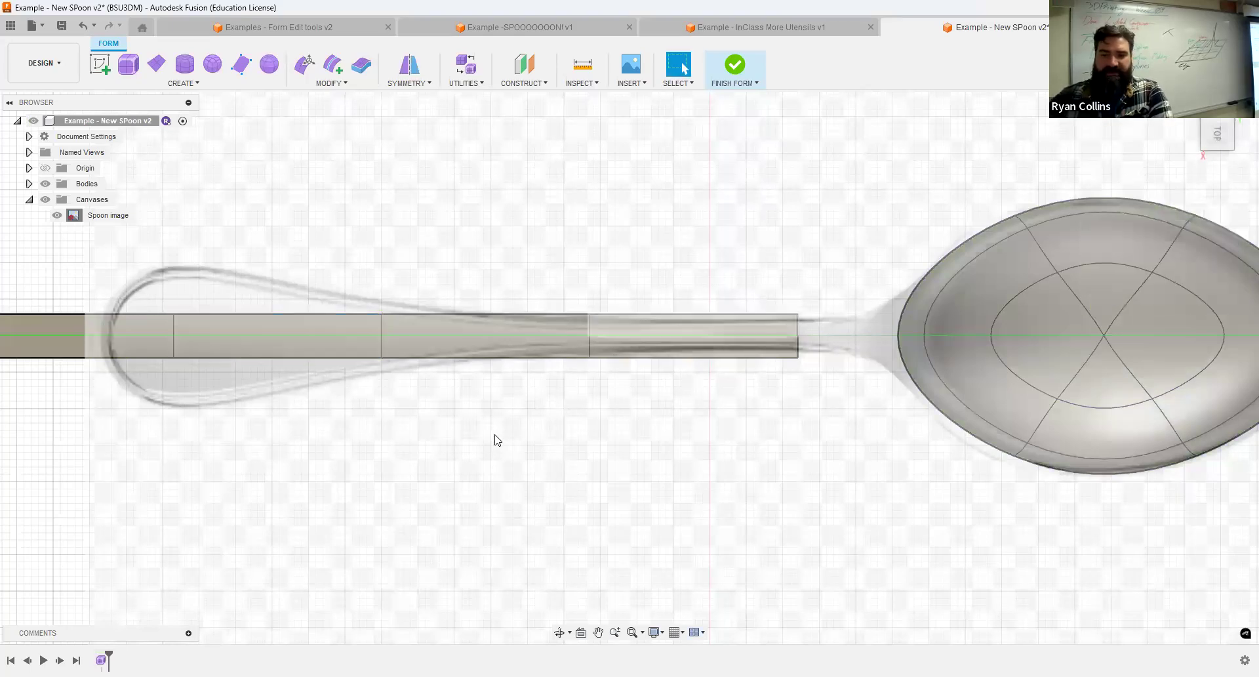
Start editing the form with edges only selectable, and select the handle plane's outer end edge.
scroll(460, 393, "down", 3)
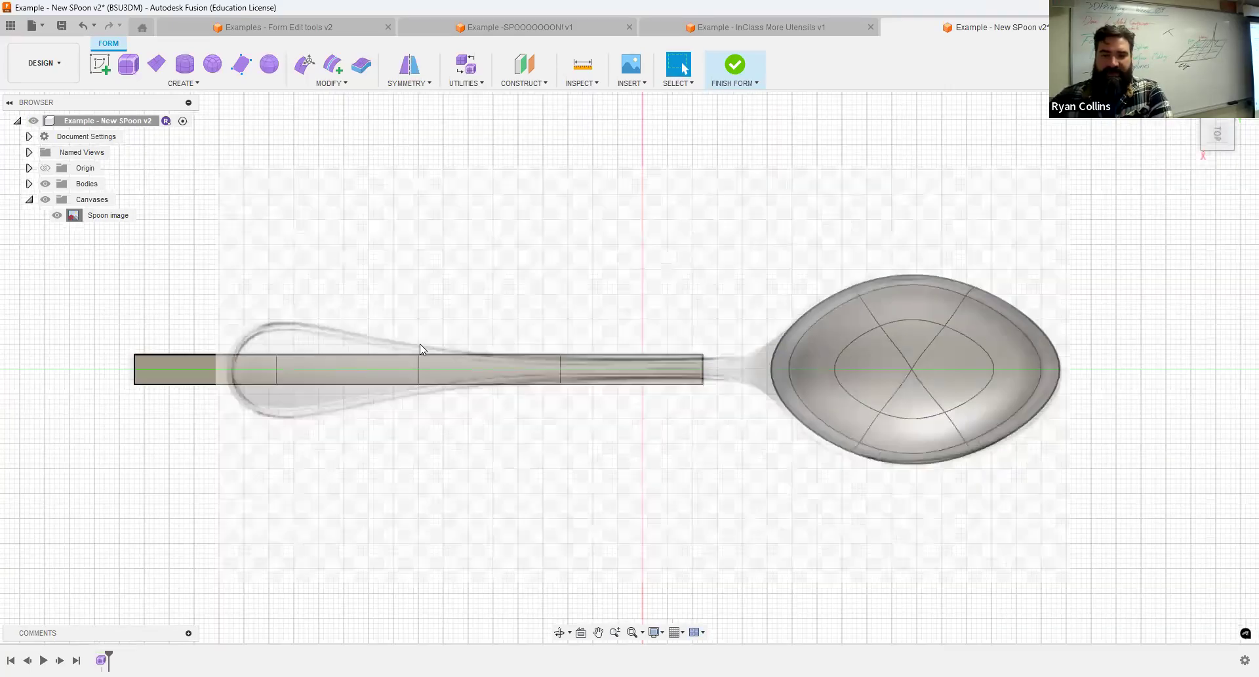
left_click(304, 64)
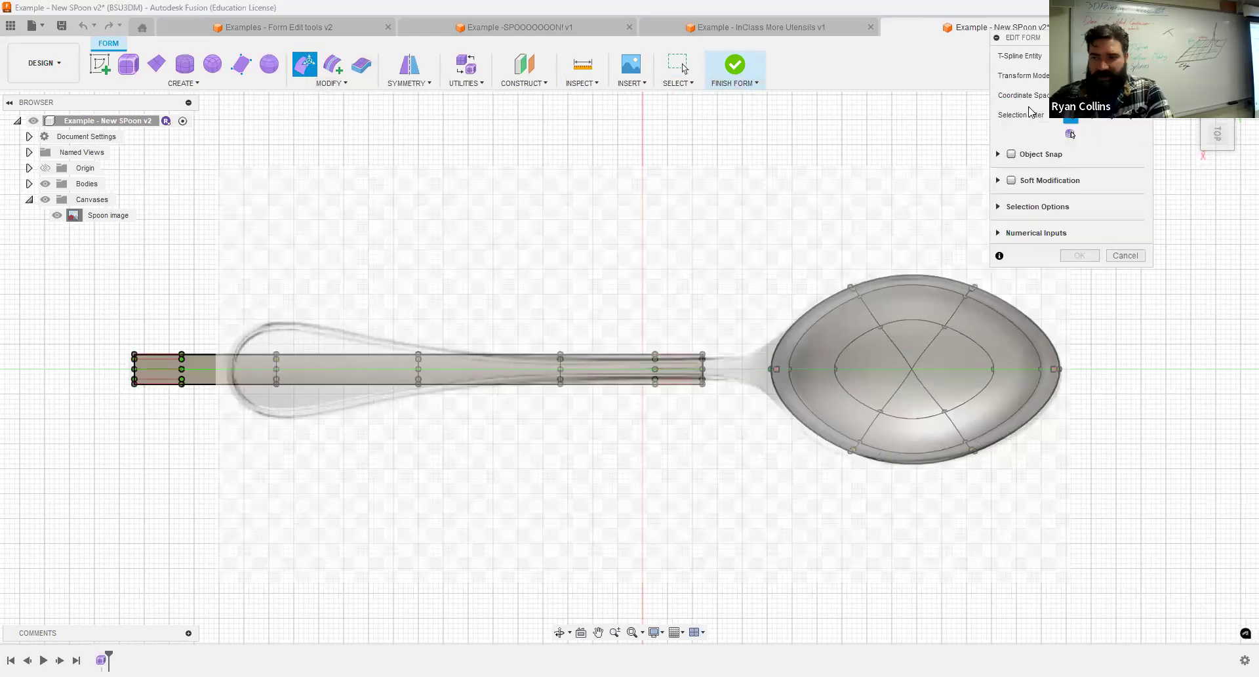
left_click(1089, 116)
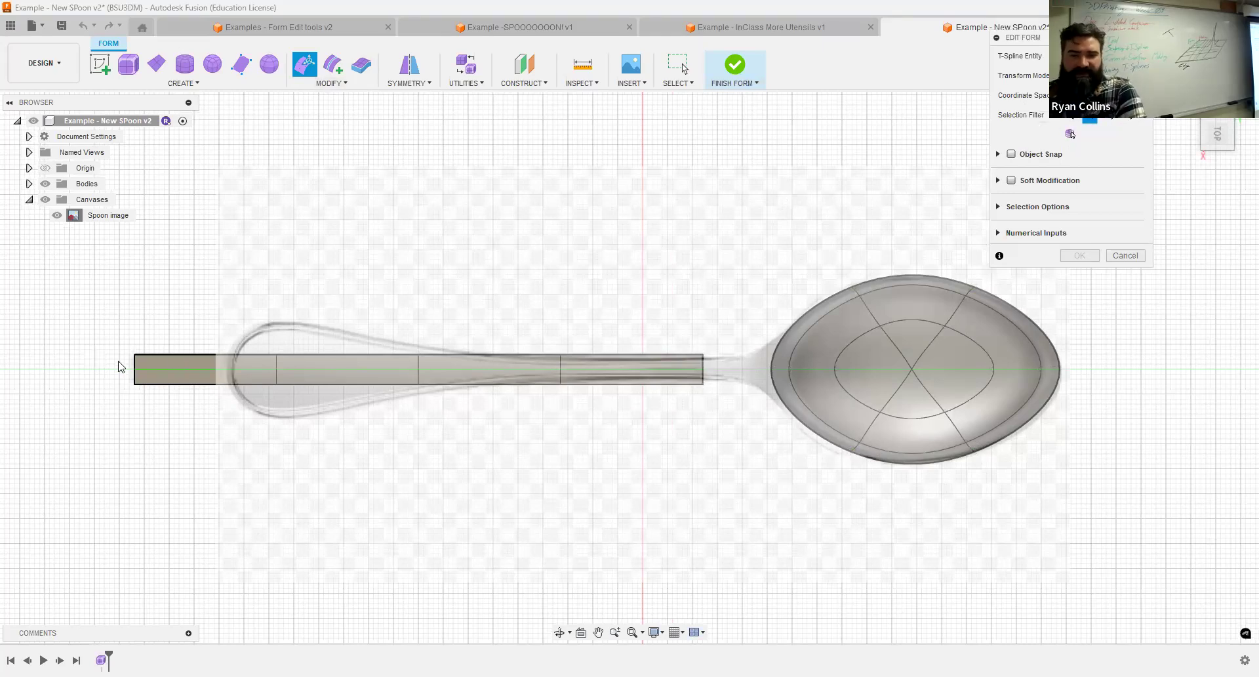
scroll(136, 365, "up", 5)
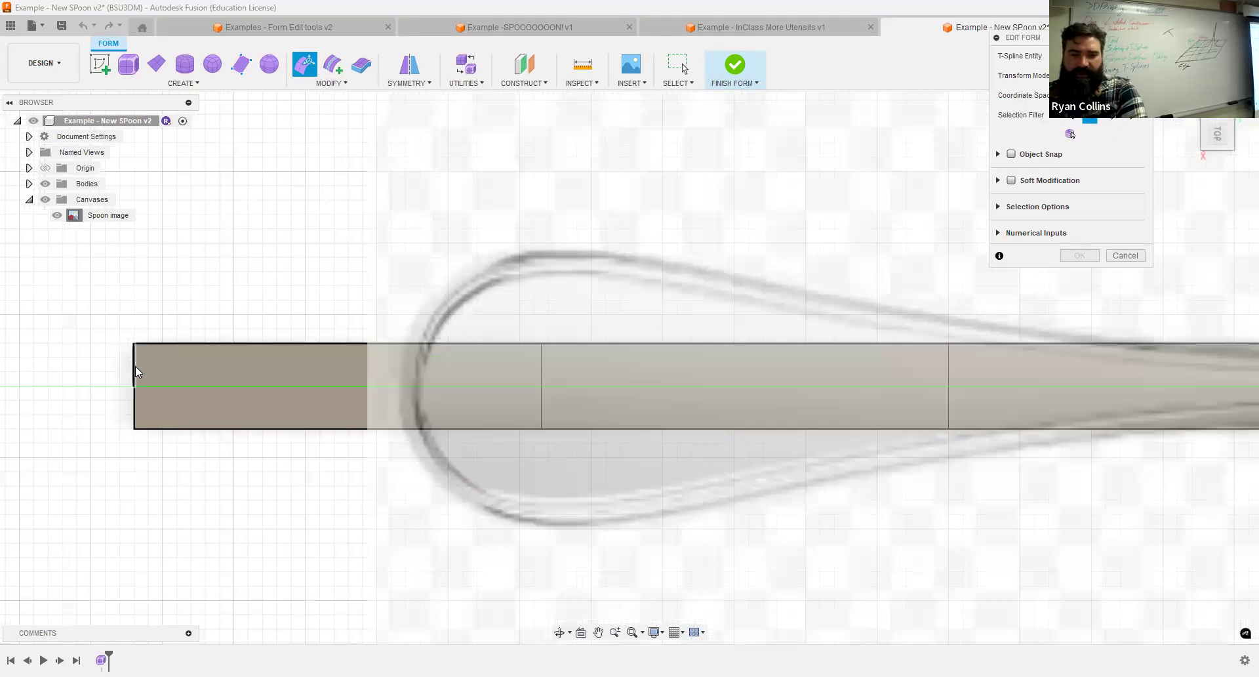
left_click(136, 366)
left_click_drag(380, 365, 429, 366)
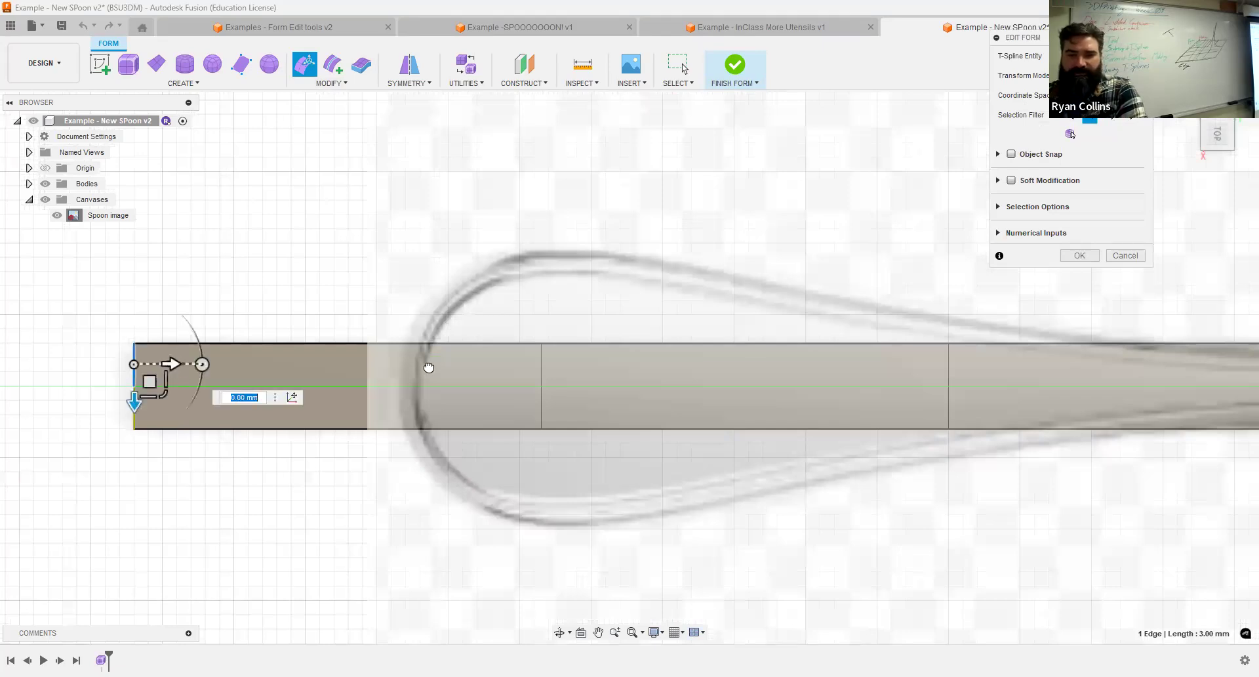
scroll(602, 432, "down", 2)
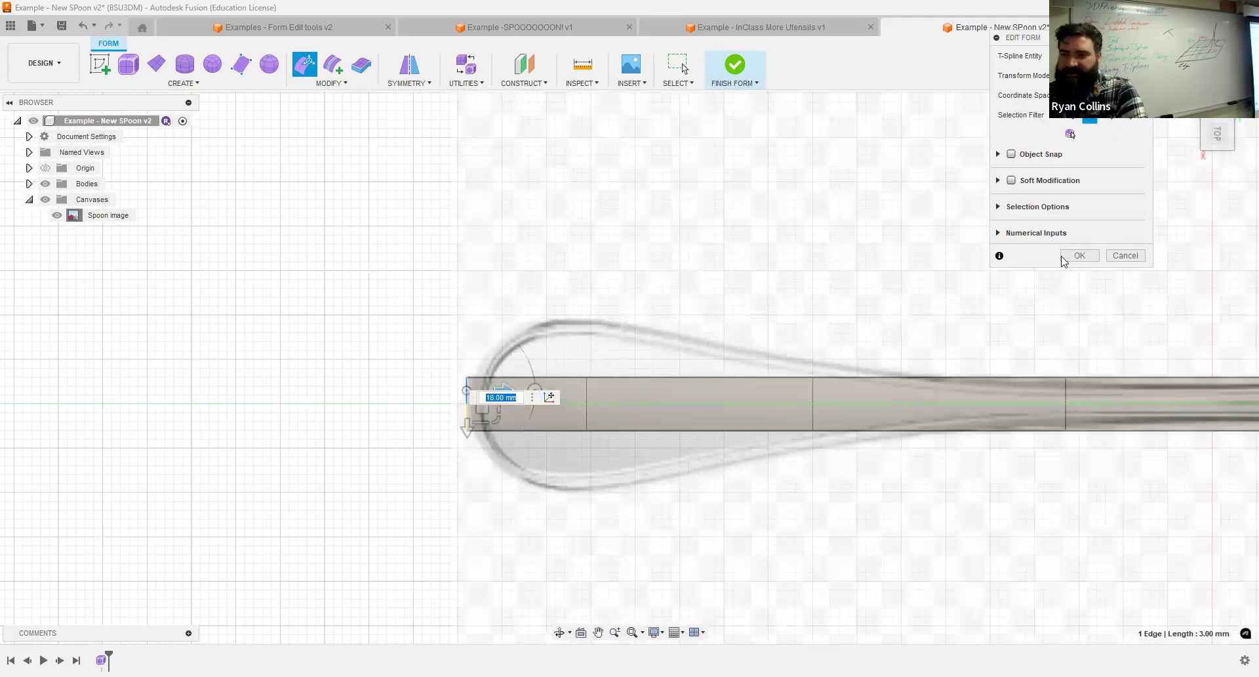
key("ctrl+z")
Enable soft modification and move the handle's outer end edge 19 mm toward the bowl, near the reference handle tip.
left_click(1012, 181)
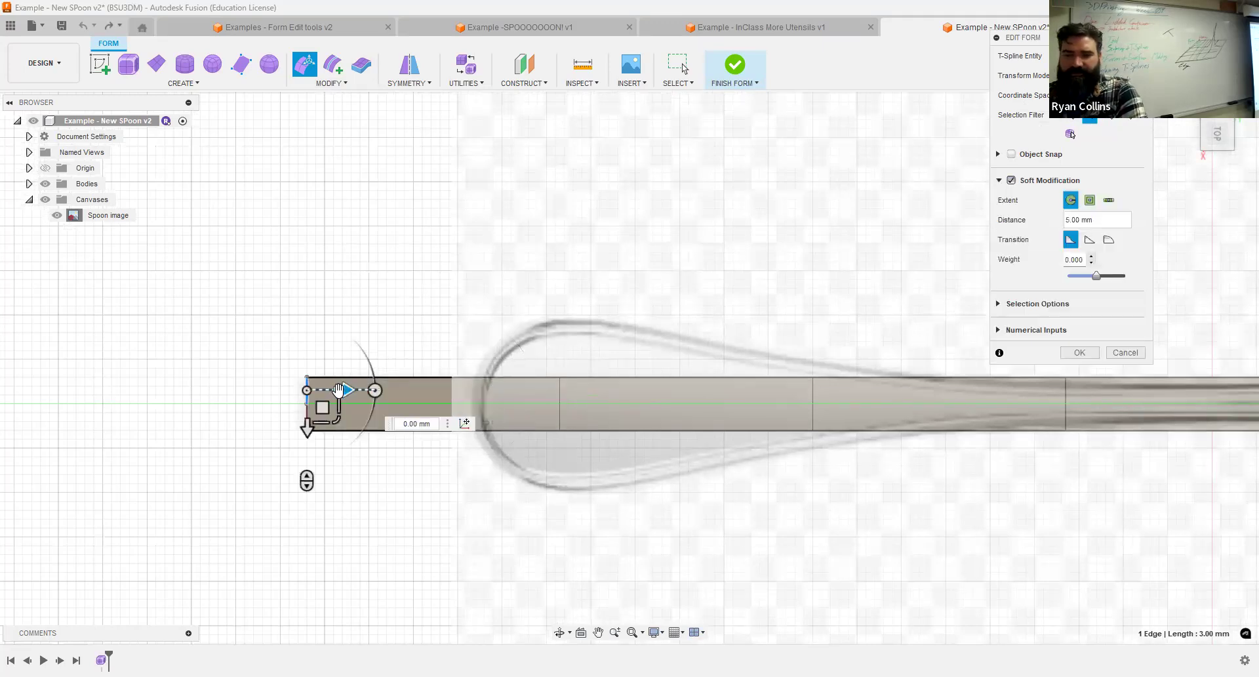
left_click_drag(340, 390, 509, 388)
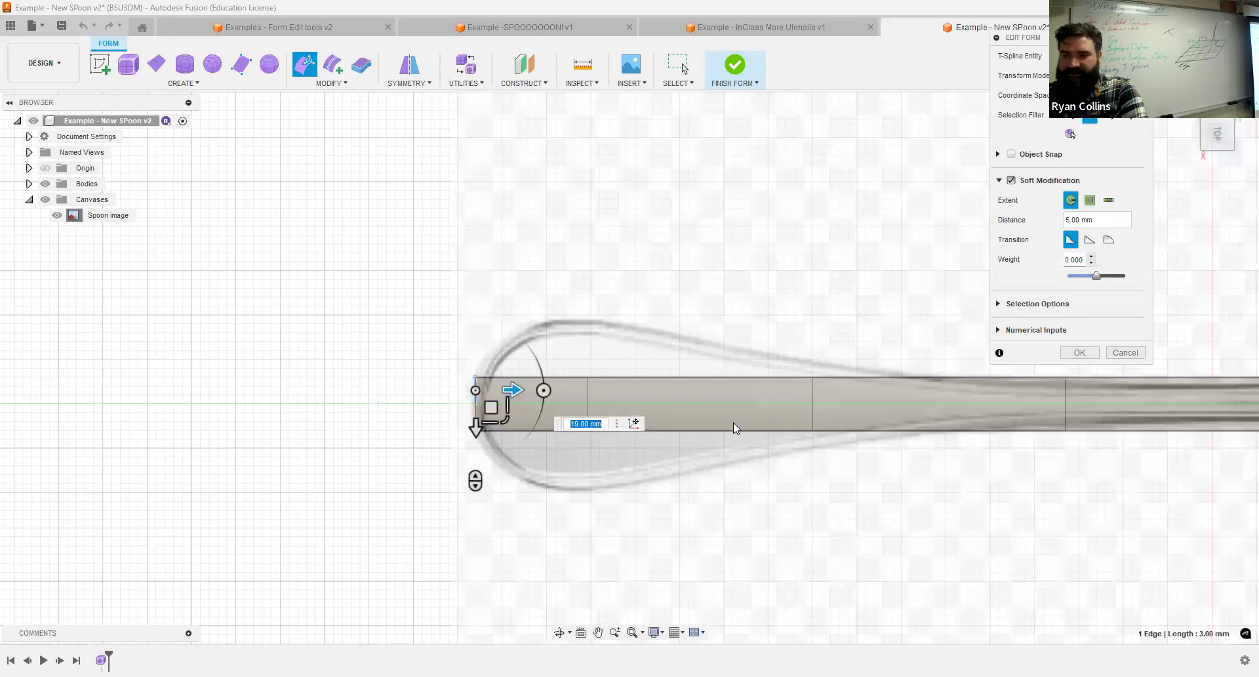
scroll(733, 422, "down", 2)
scroll(617, 300, "down", 1)
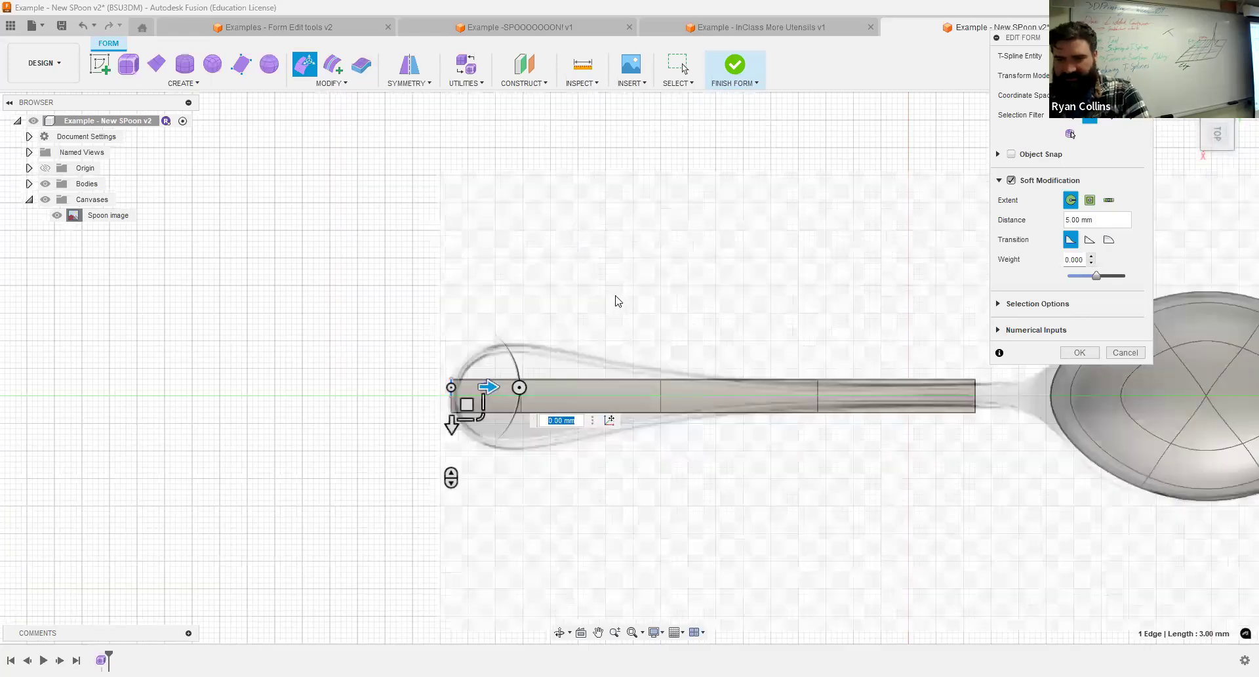
Restrict selection to vertices and pull the handle's side vertices outward to match the rounded end and taper of the reference outline.
left_click(480, 349)
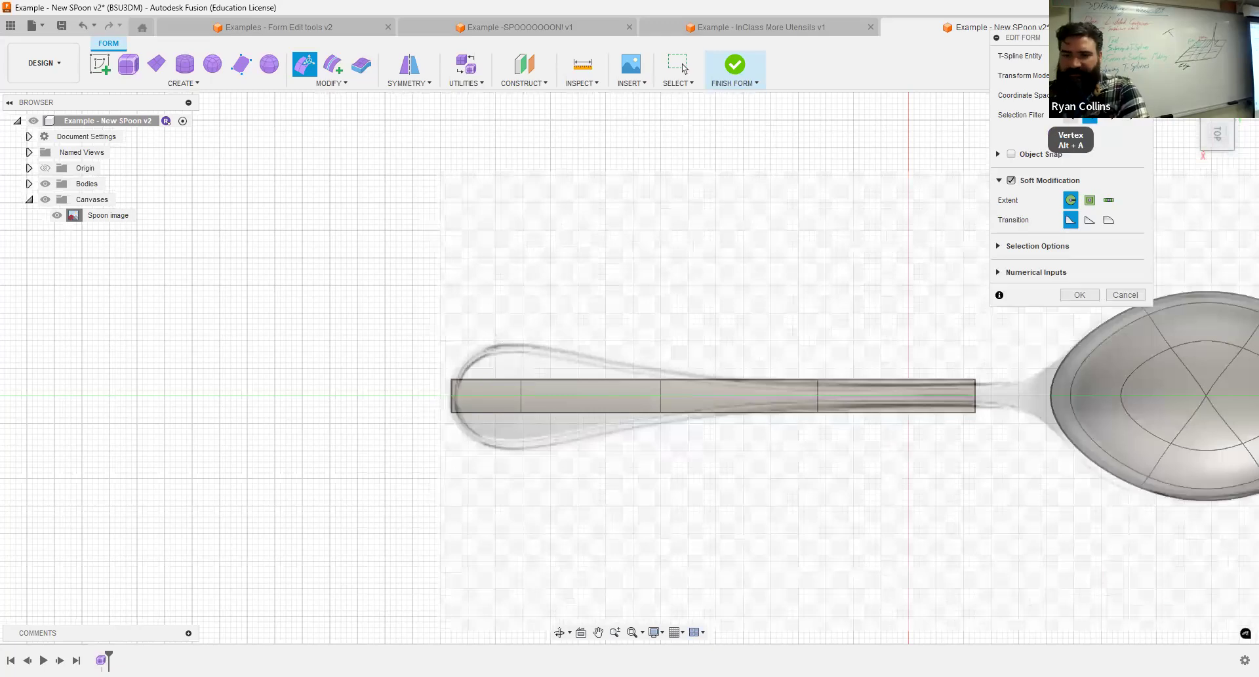
left_click_drag(524, 378, 524, 344)
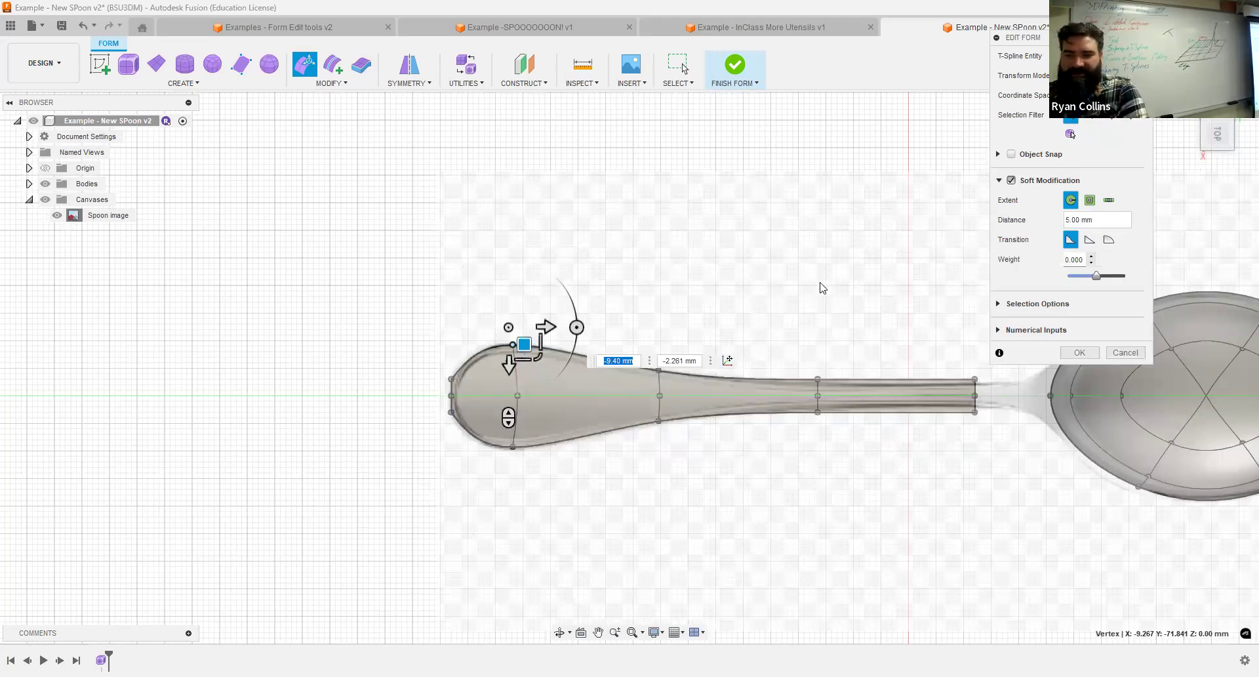
left_click(895, 387)
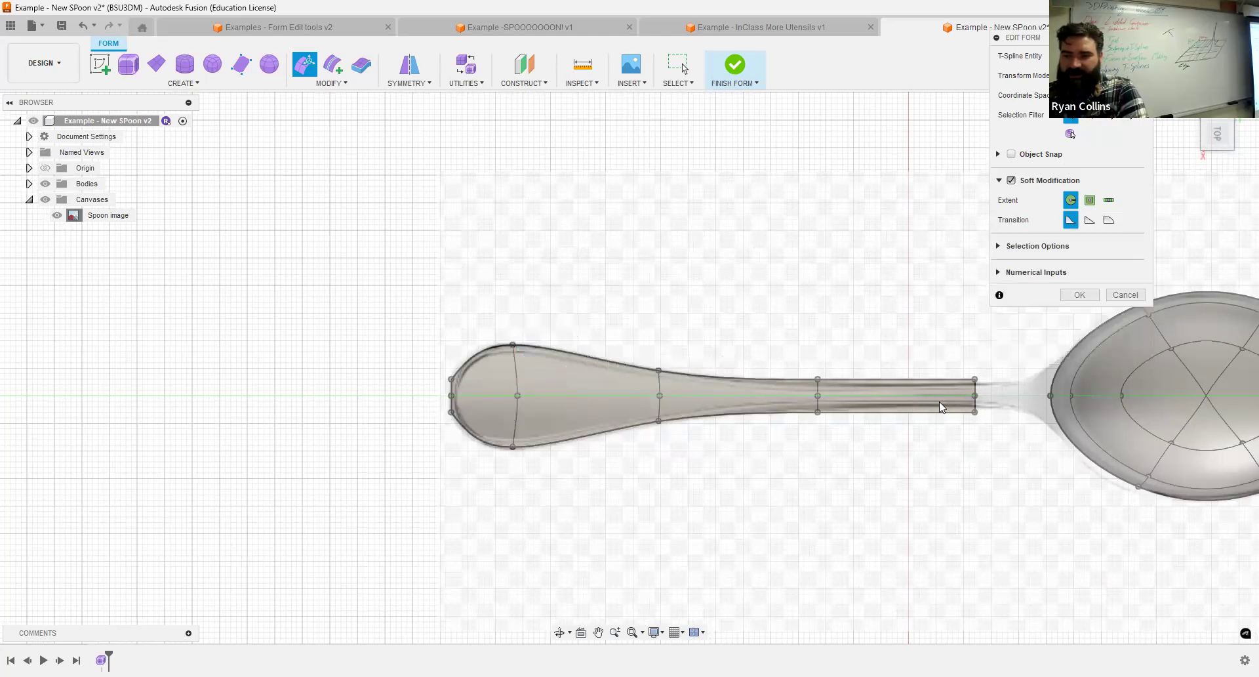
Insert a single-sided edge at location -0.472 from the handle's last cross edge, toward the bowl, with Simple insertion mode.
scroll(938, 402, "up", 4)
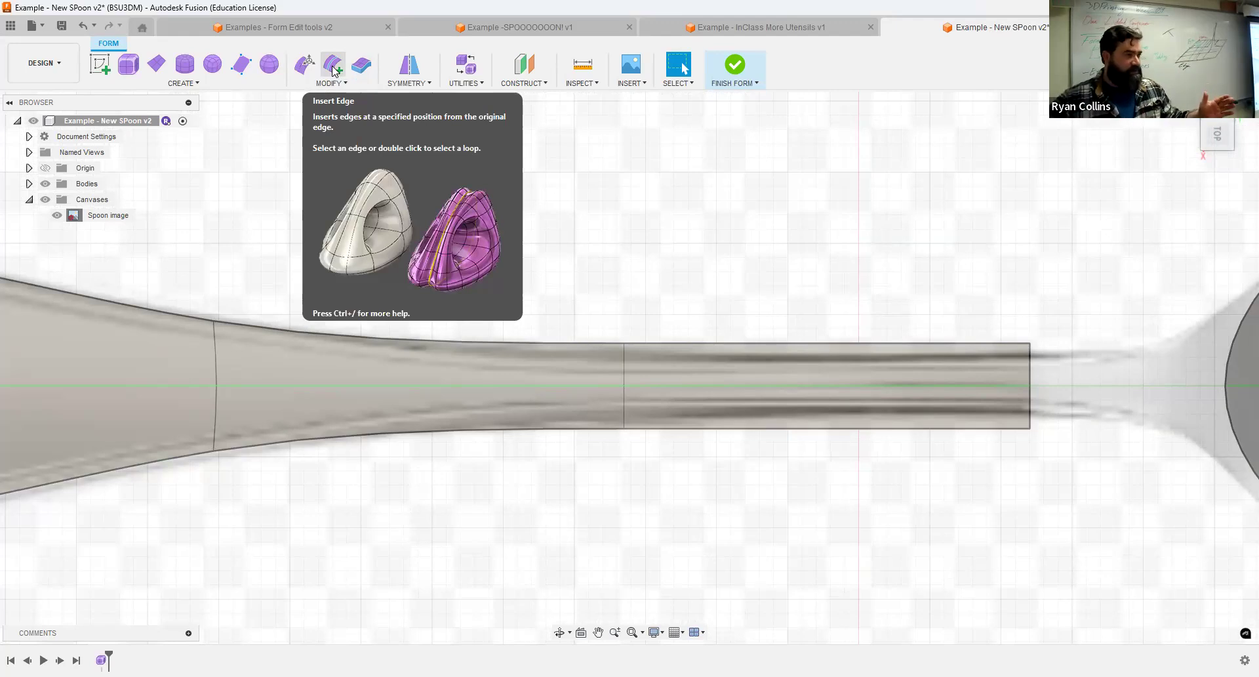
left_click(333, 66)
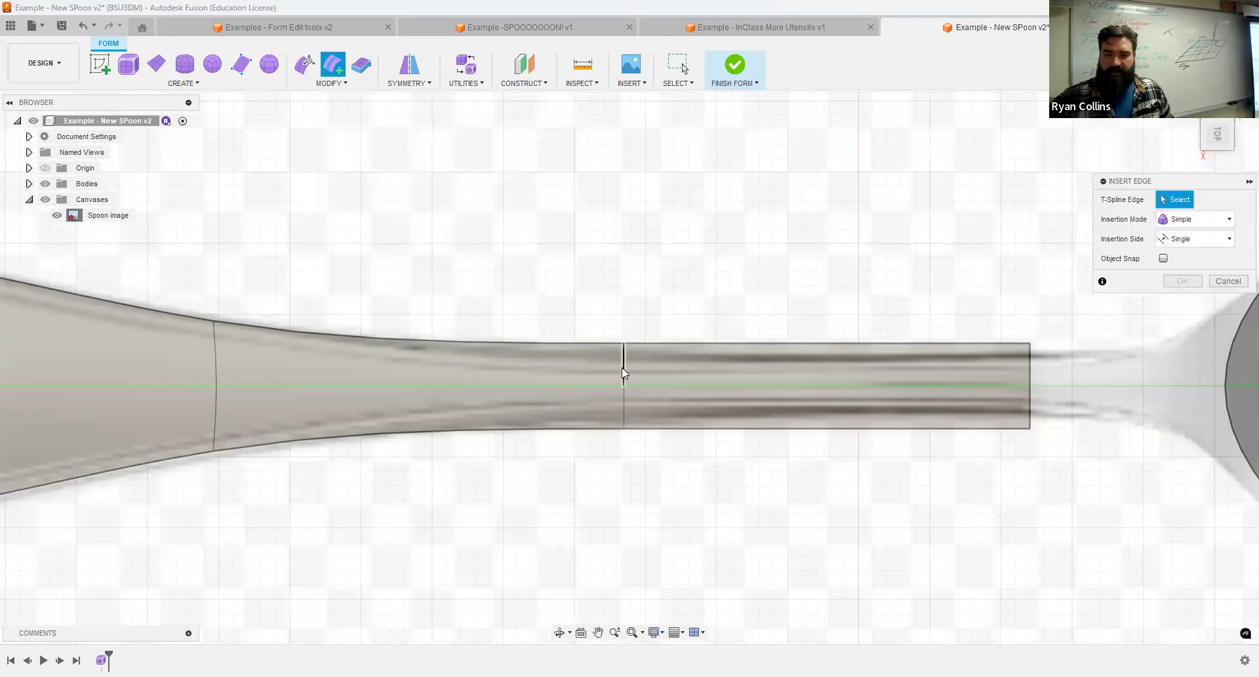
left_click(420, 366)
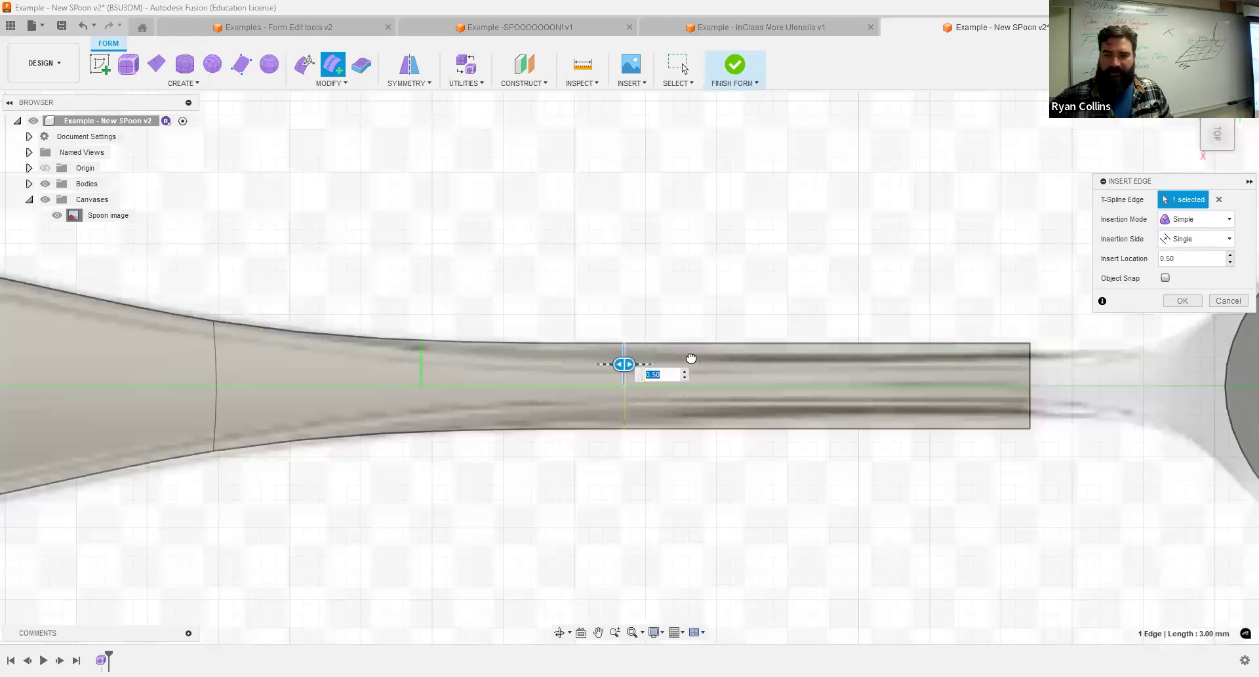
left_click_drag(691, 358, 1028, 364)
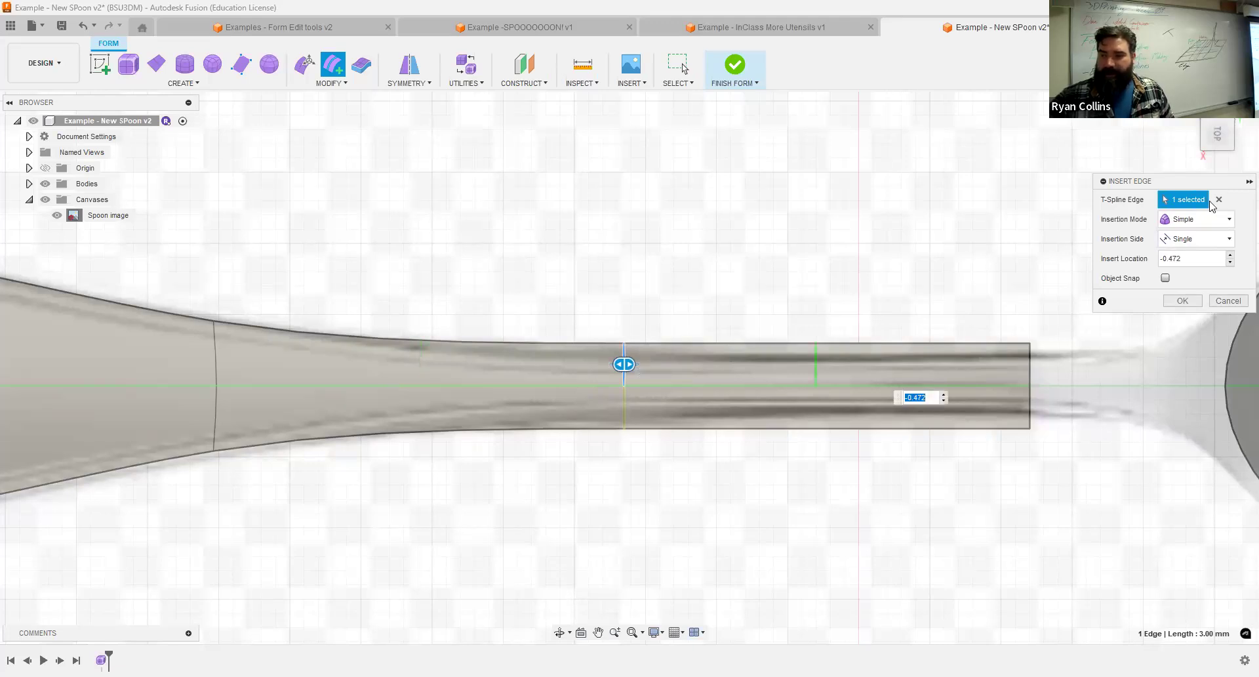
left_click(1217, 242)
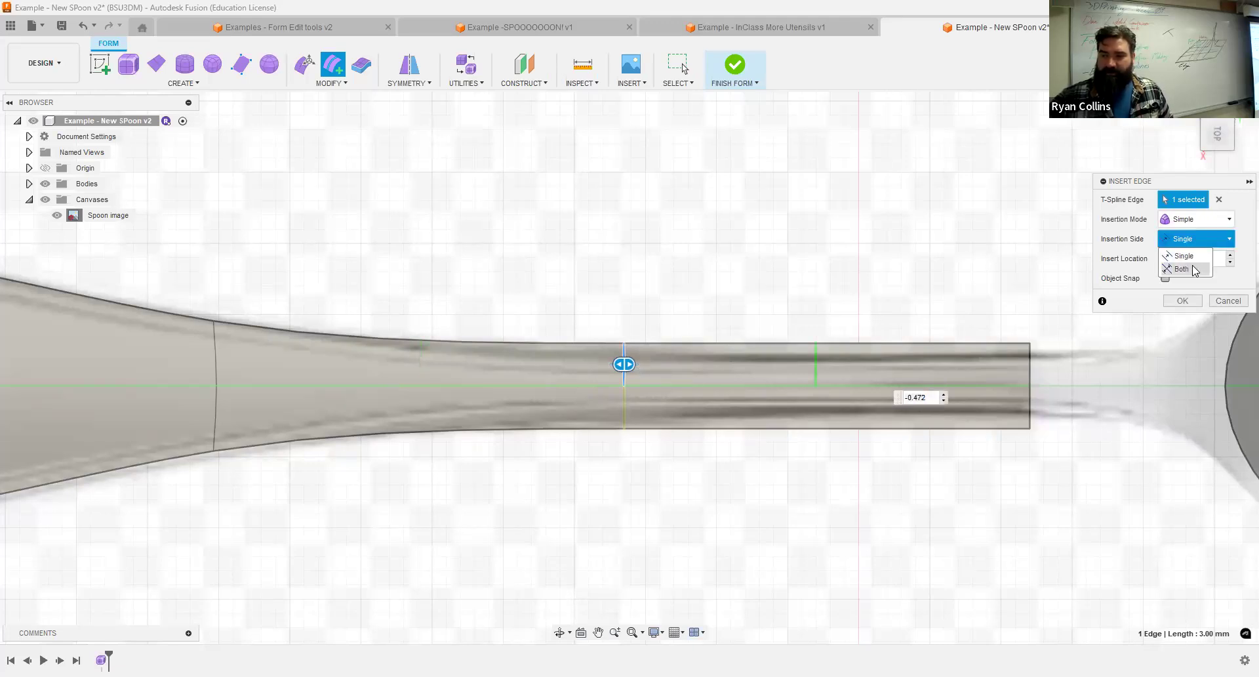
left_click(1189, 268)
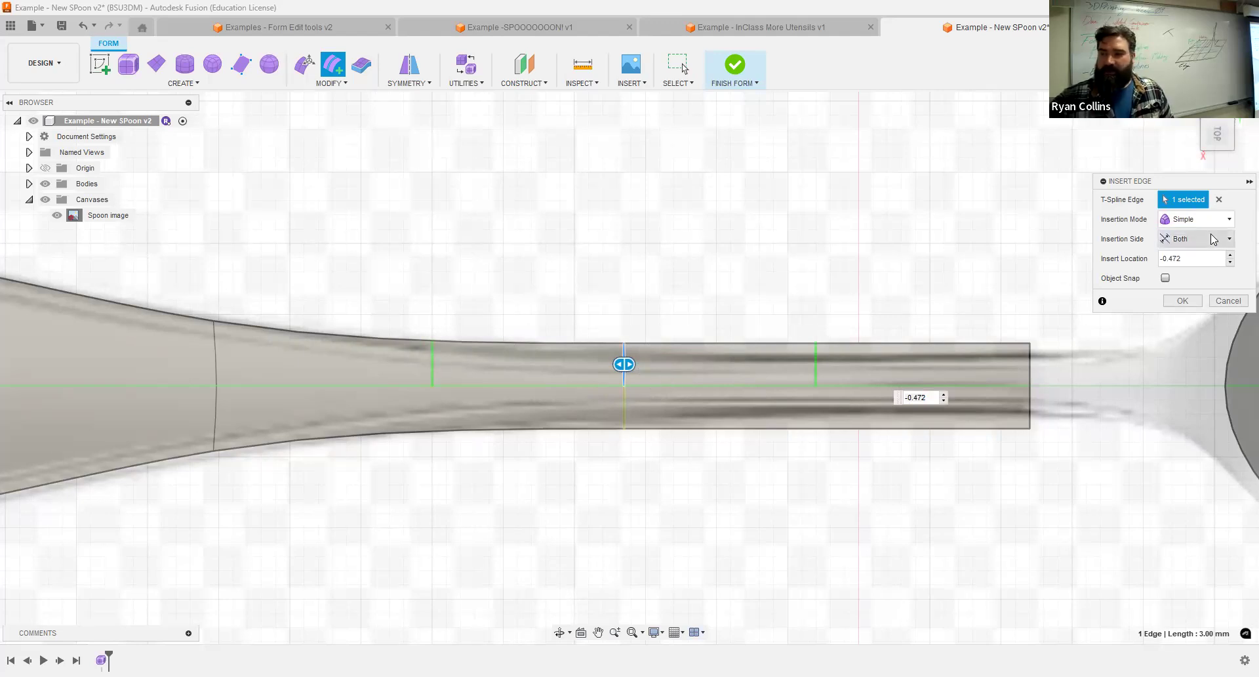
left_click(1197, 240)
left_click(1194, 256)
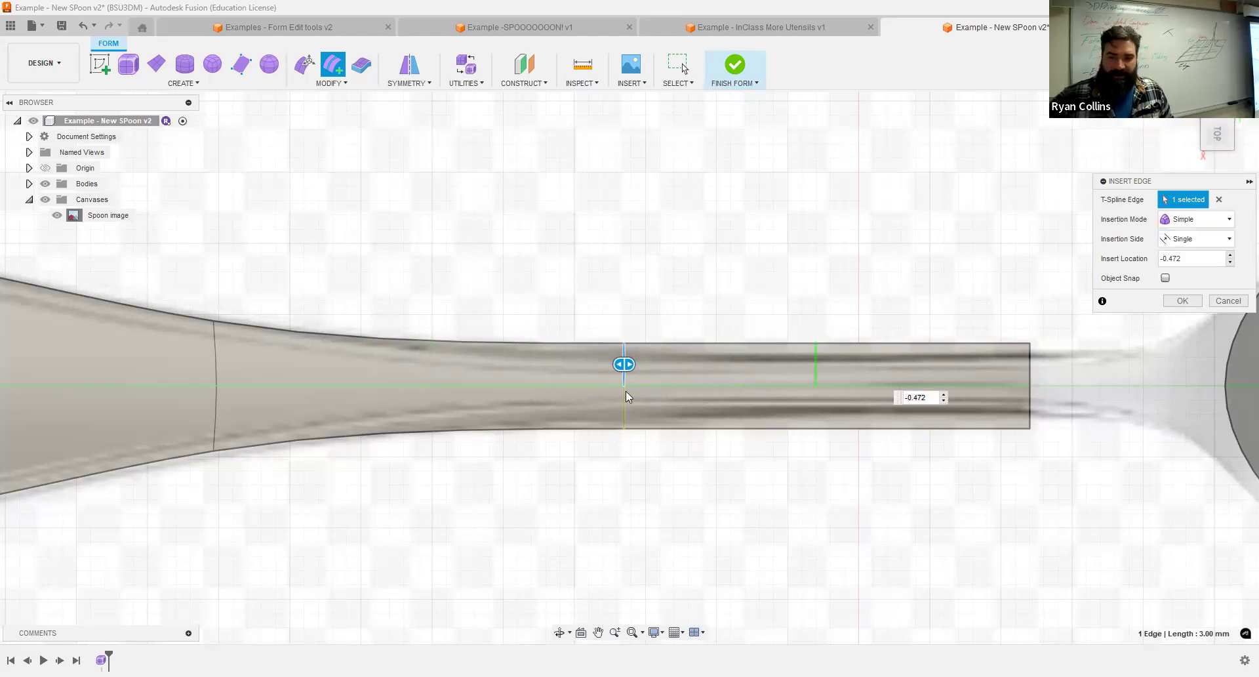
left_click(1183, 301)
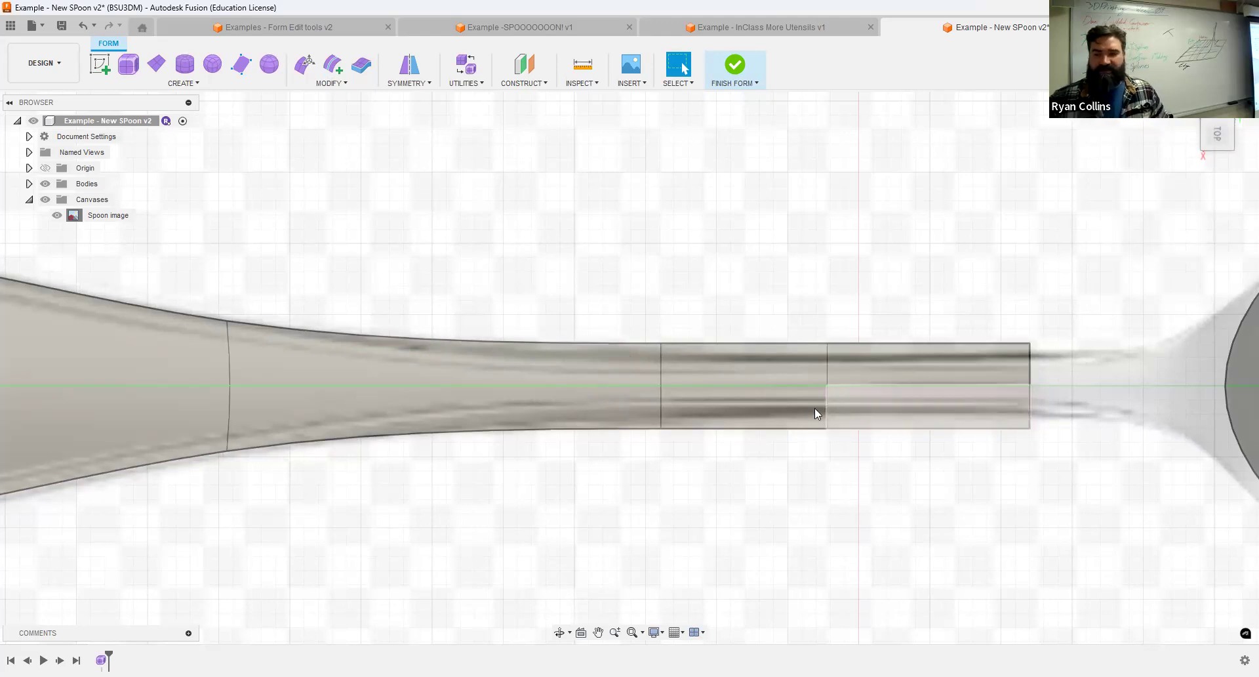
Edit the form with edges only selectable and move the handle's inner end edge 7 mm toward the bowl.
scroll(813, 411, "down", 5)
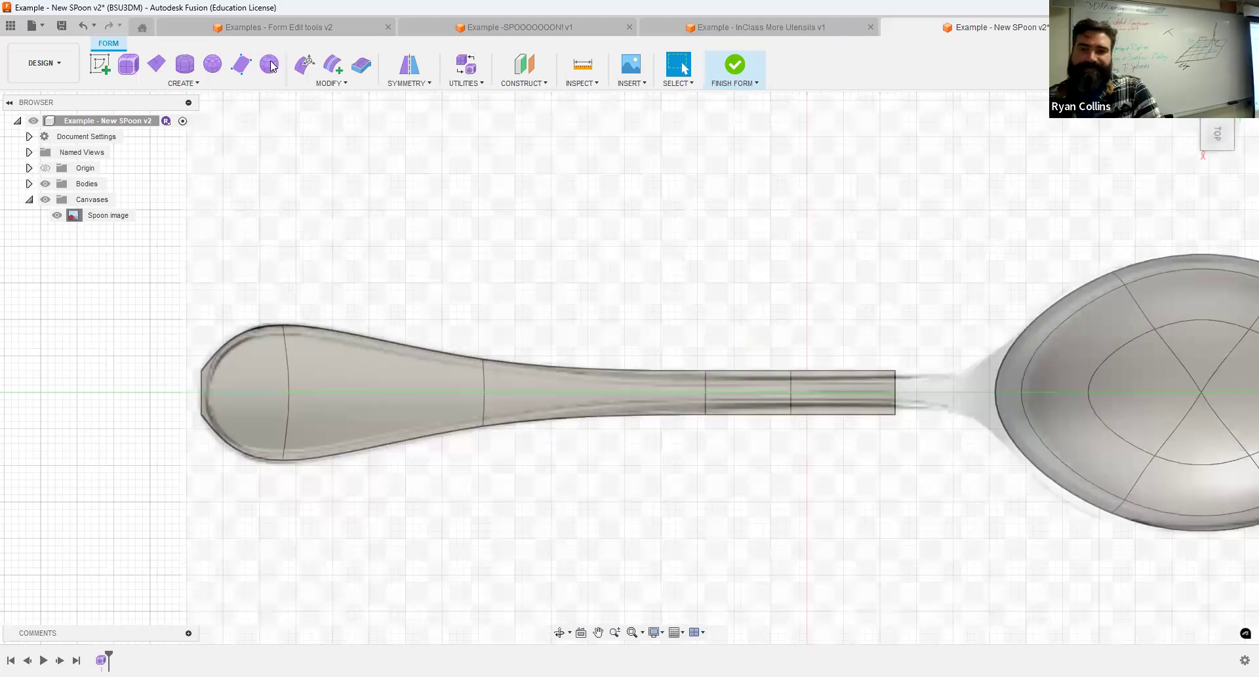
left_click(305, 64)
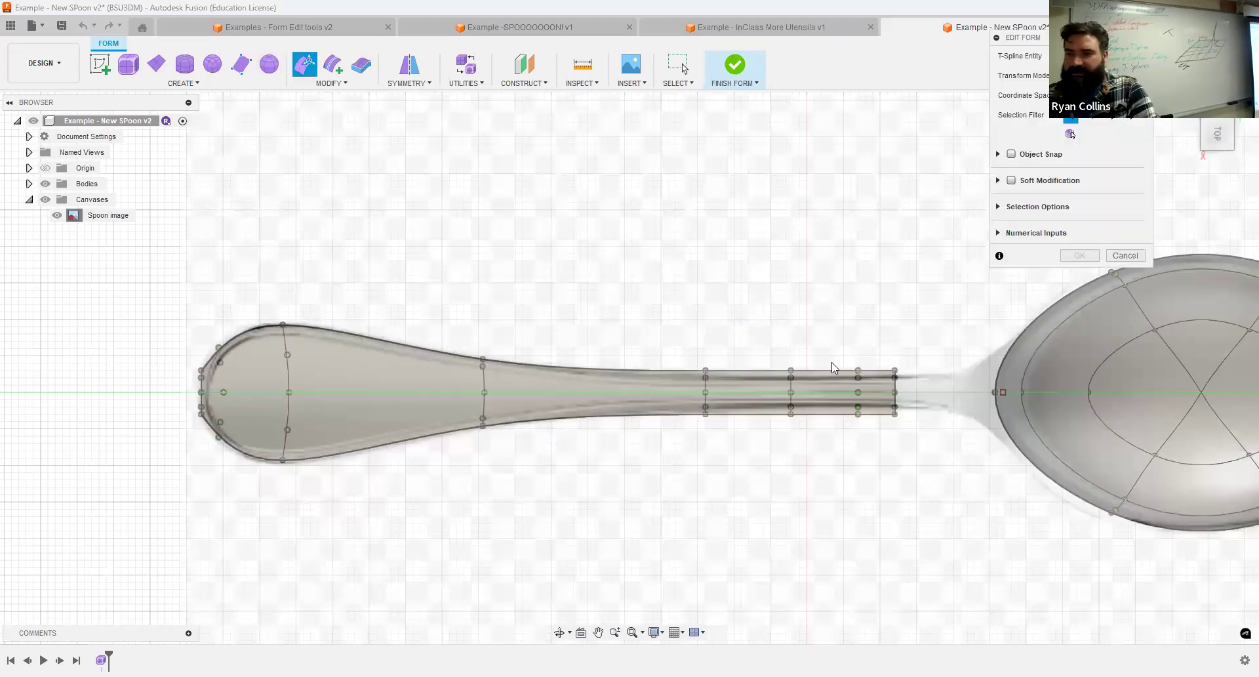
left_click(1089, 116)
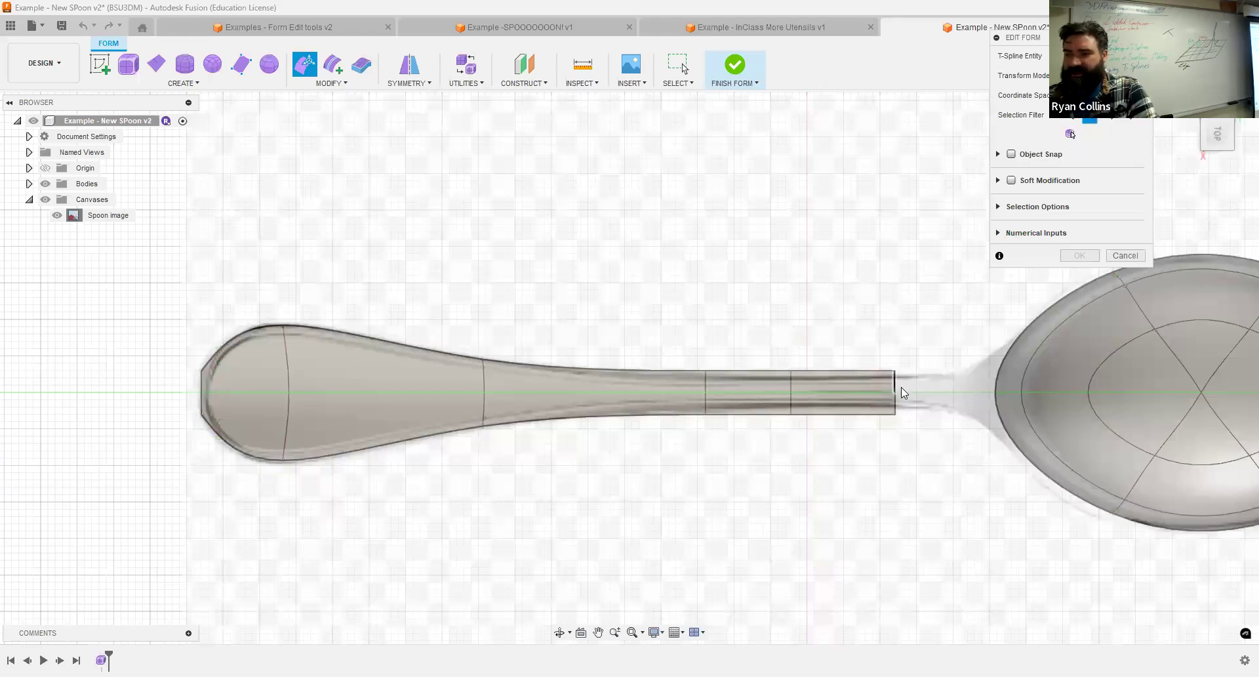
left_click(898, 389)
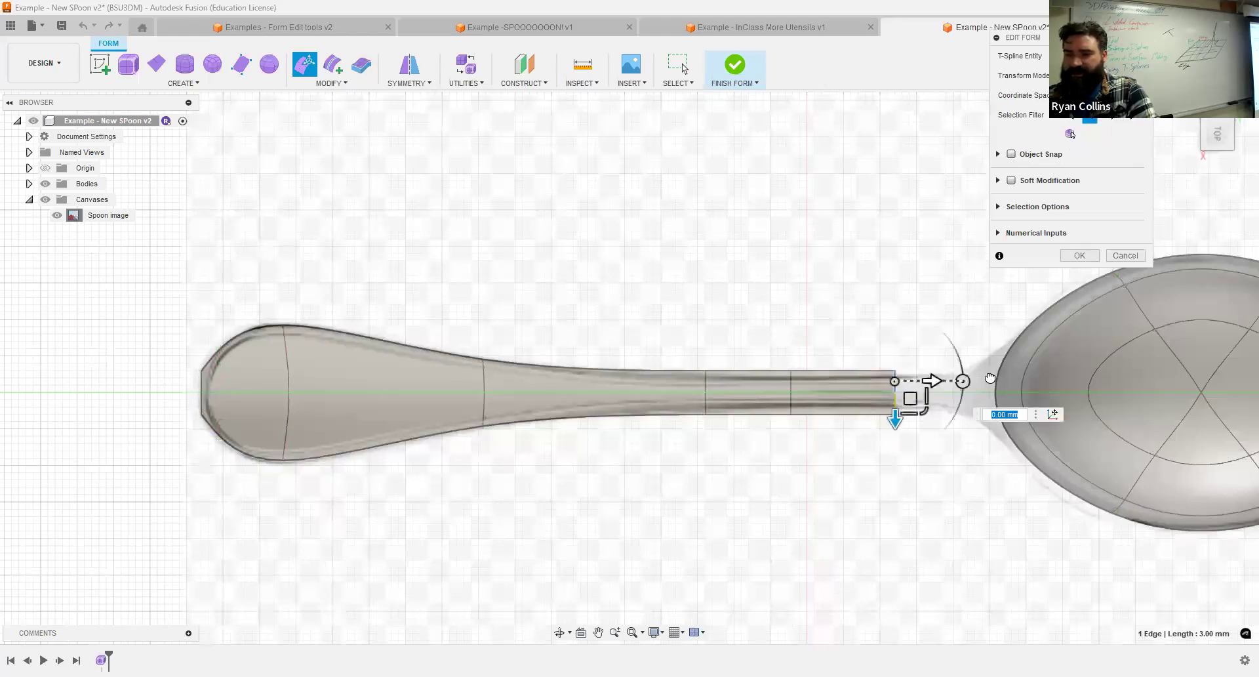
type("7")
key("Return")
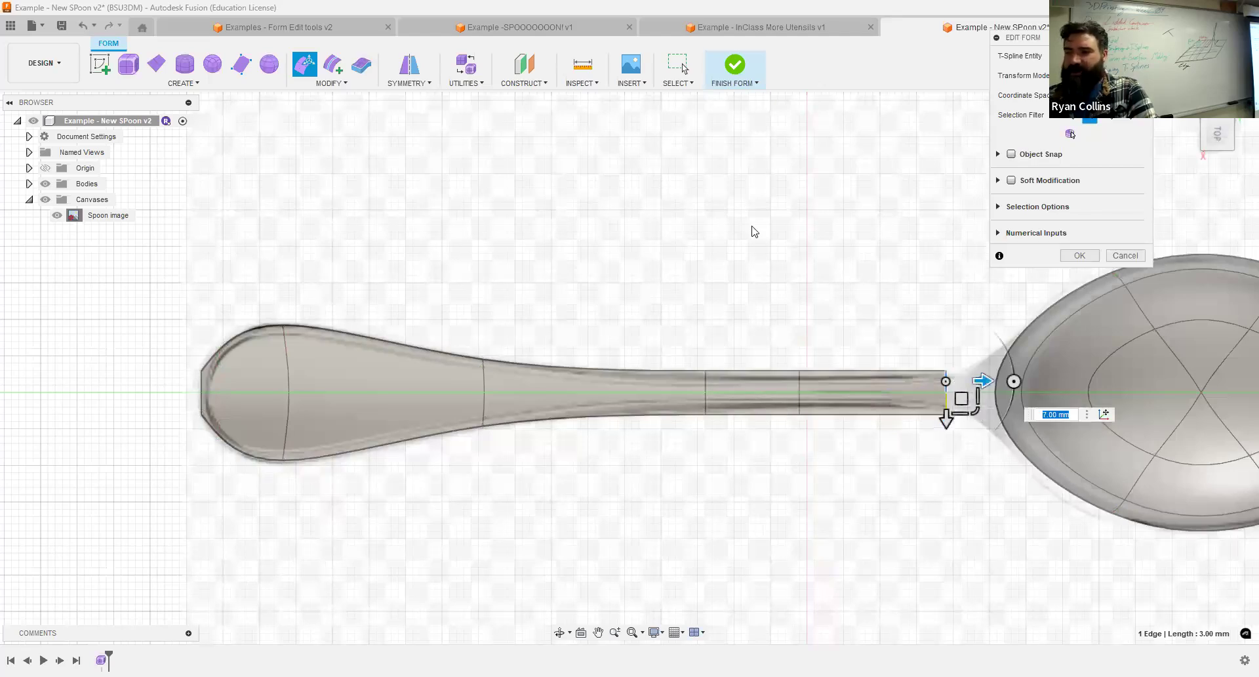
left_click(1070, 116)
Delete the corner vertex at the handle's outer end to round off the squared tip.
scroll(856, 320, "up", 2)
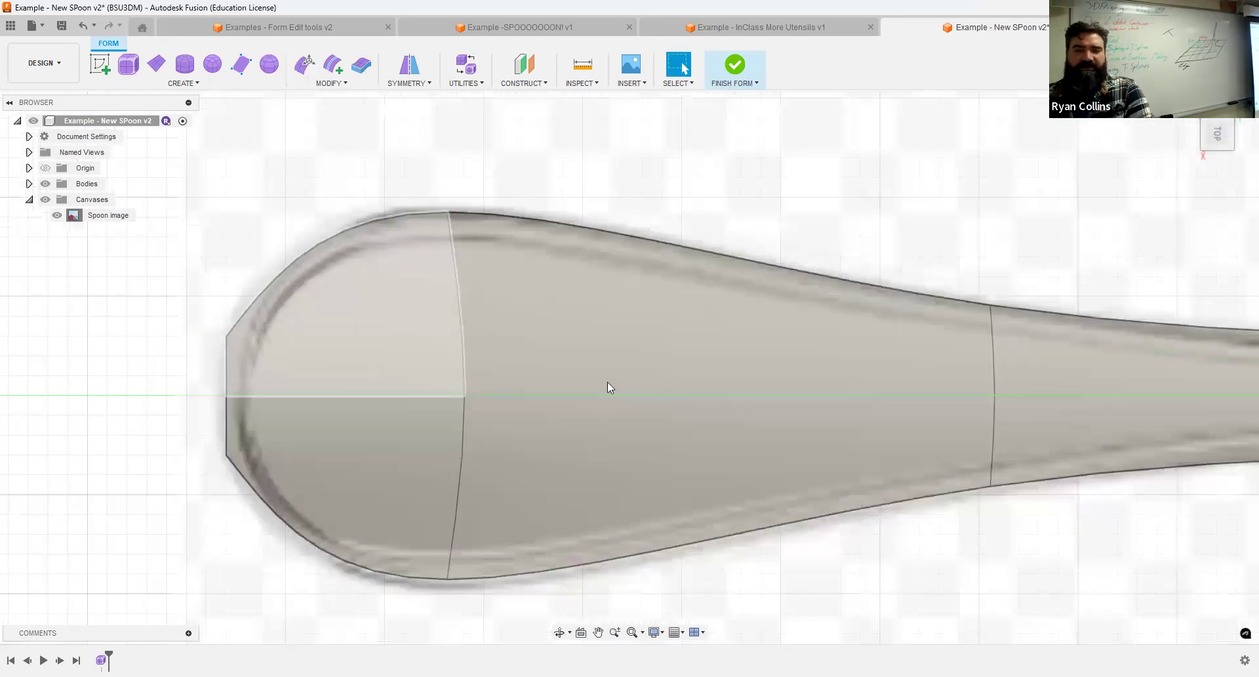
scroll(877, 402, "down", 3)
scroll(500, 324, "up", 4)
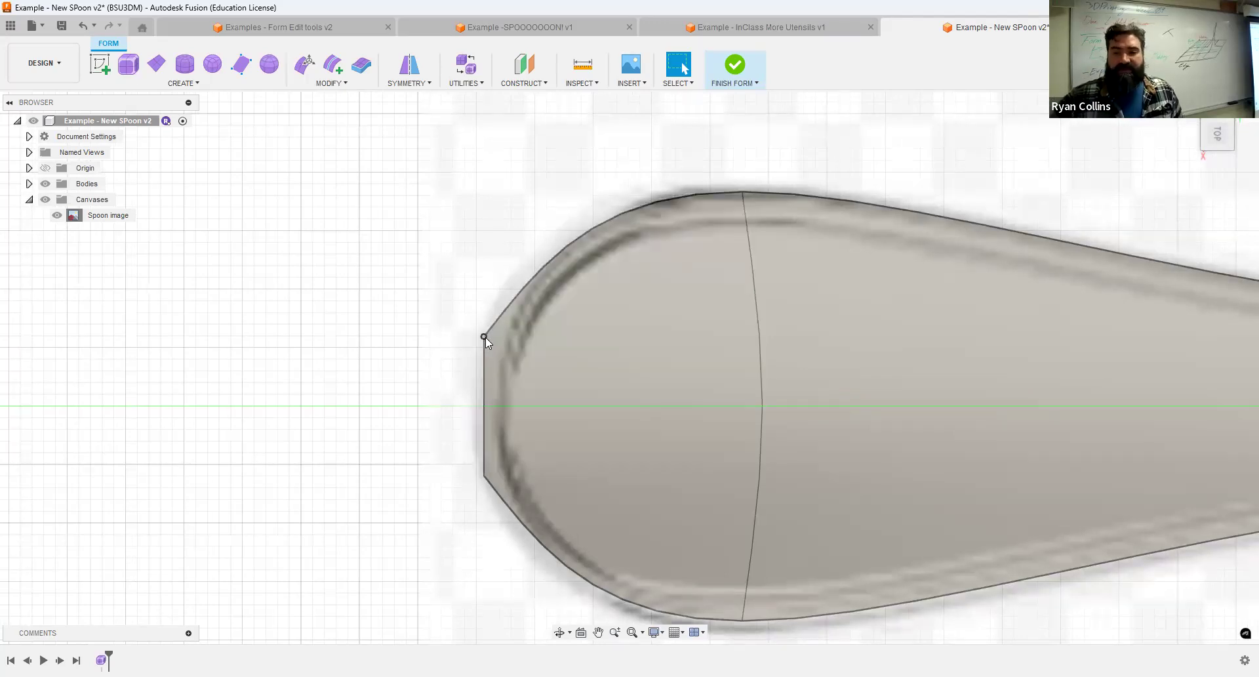
left_click(482, 336)
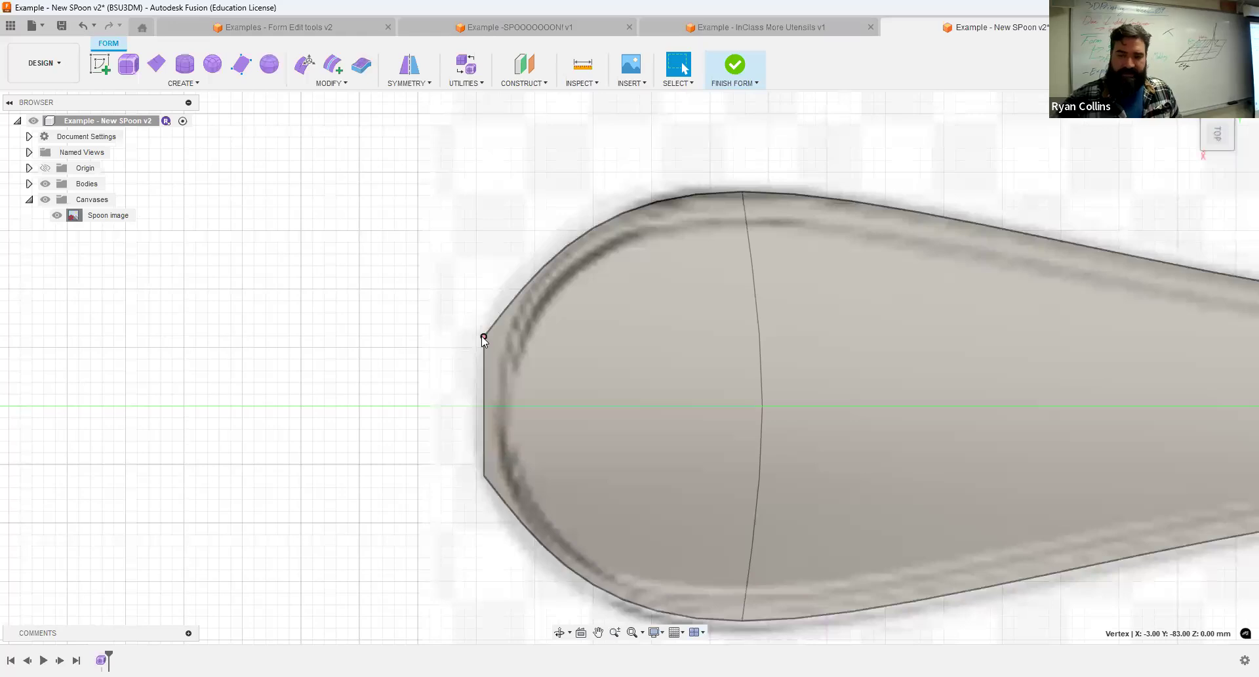
key("alt+3")
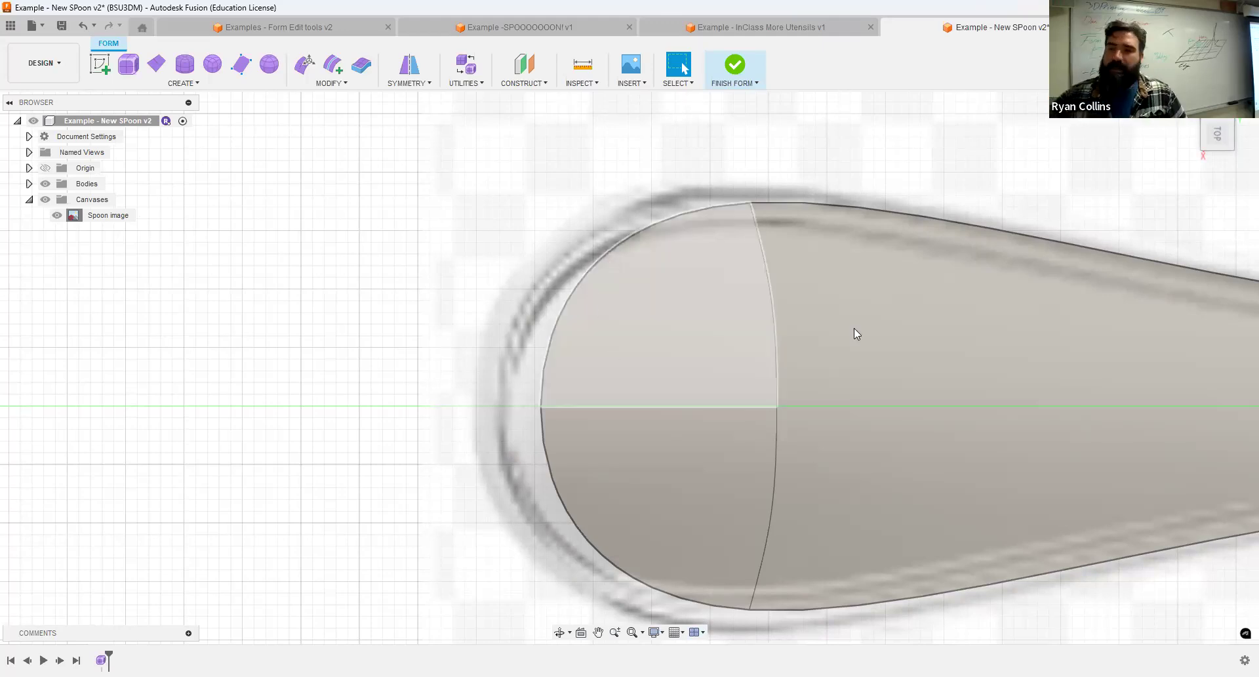
Edit the form and scale the handle's rounded tip edge in plane by about 1.28 to match the reference outline.
scroll(854, 328, "down", 3)
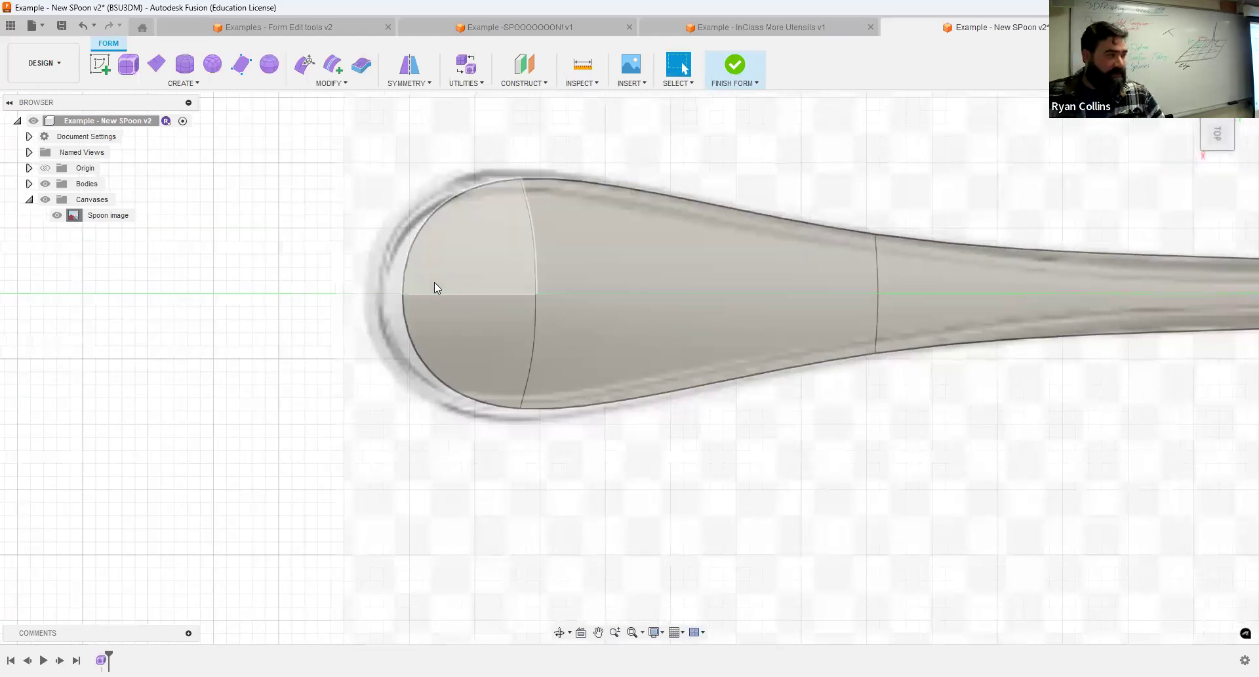
scroll(879, 274, "down", 3)
middle_click_drag(964, 305, 618, 281)
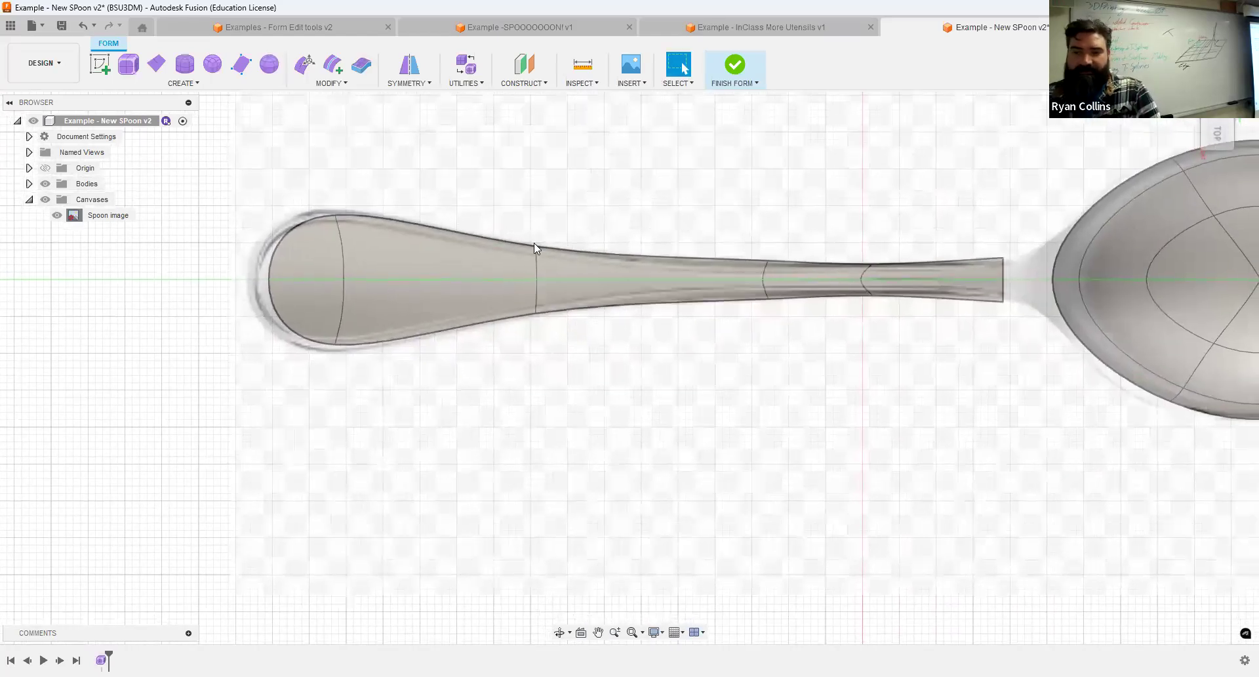
left_click(304, 72)
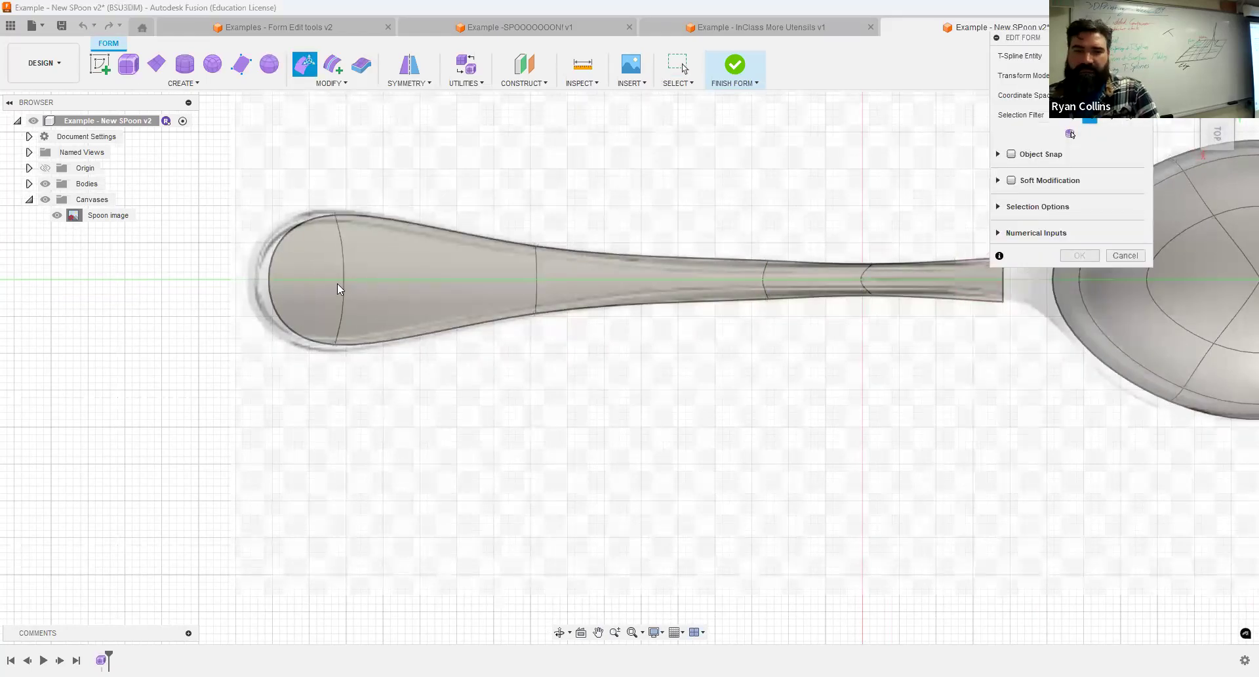
left_click(280, 244)
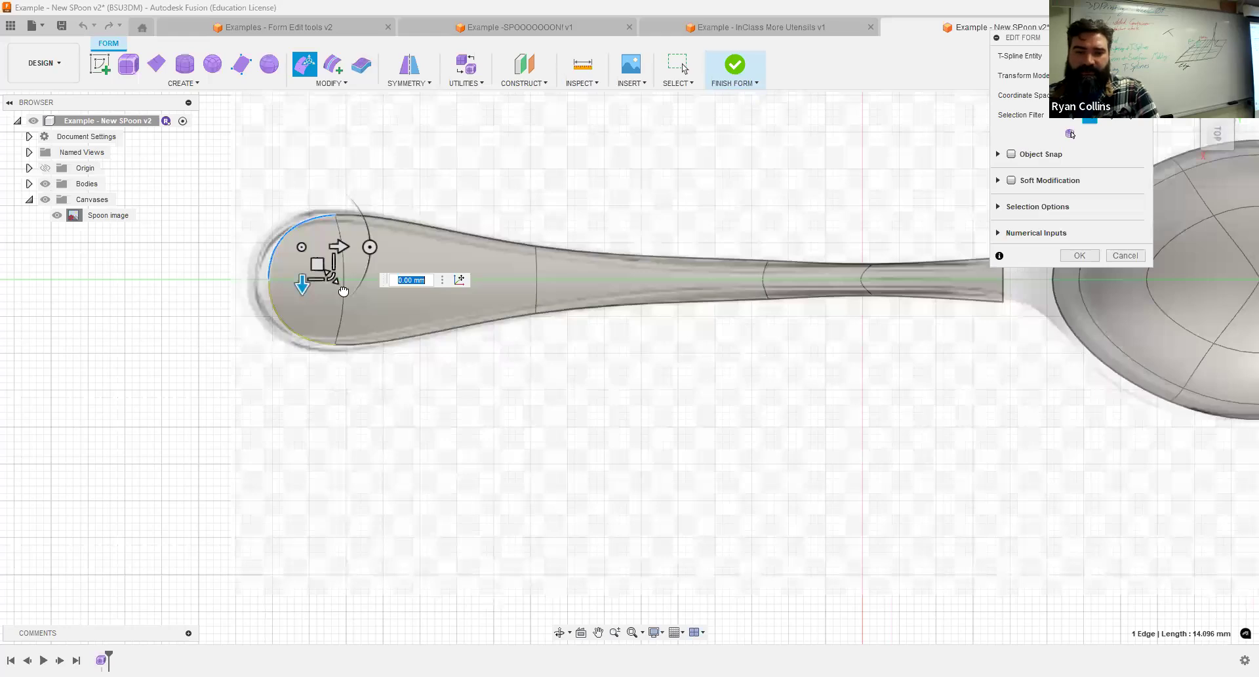
left_click_drag(335, 286, 651, 382)
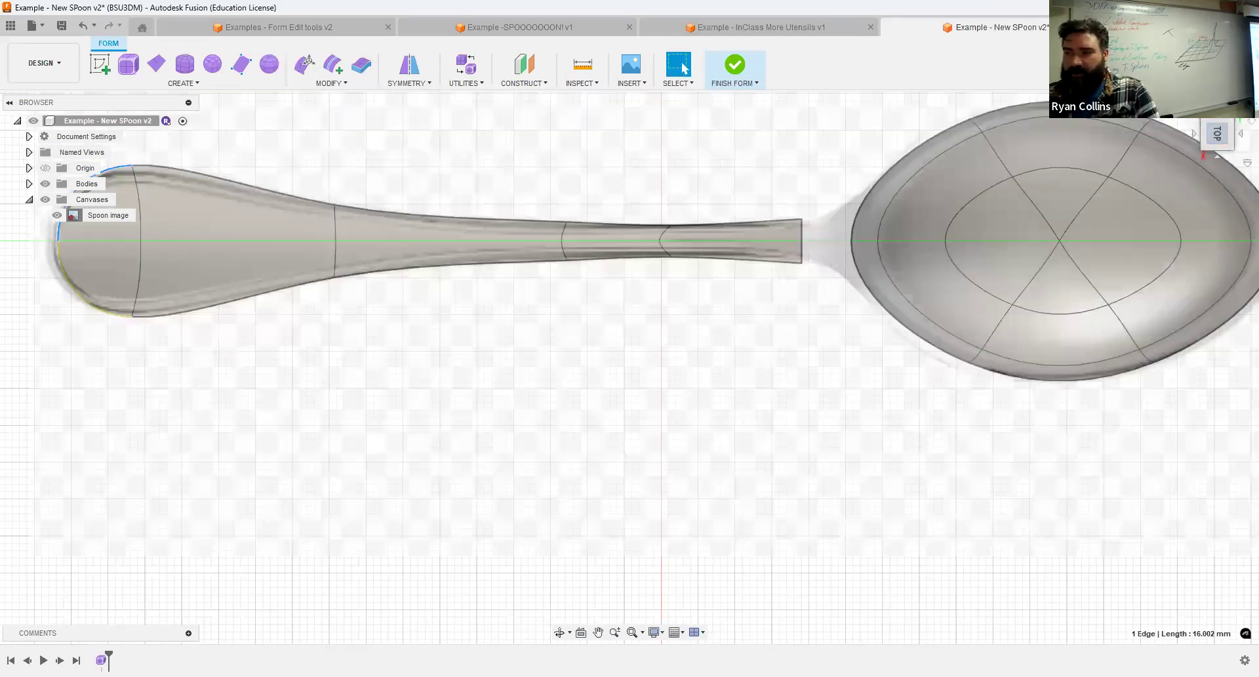
Finish the tip edit, check the spoon from the side, and save the design with the version description "Handle".
left_click_drag(1218, 137, 1215, 135)
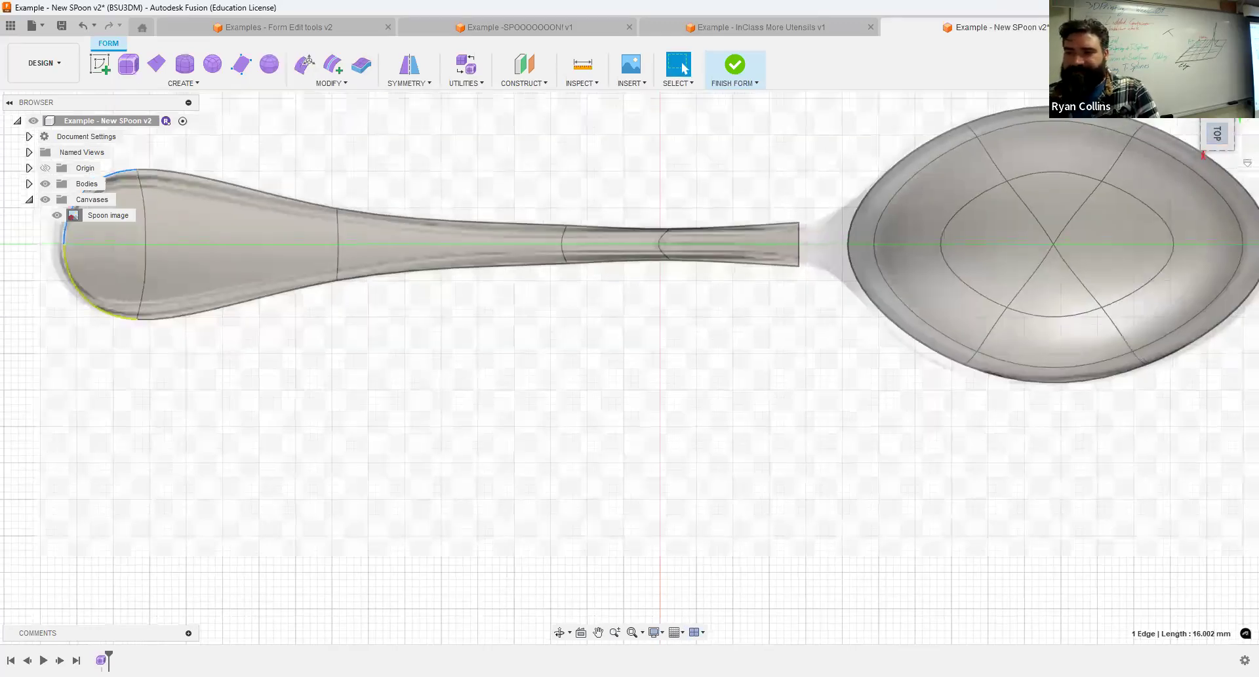
left_click(1190, 109)
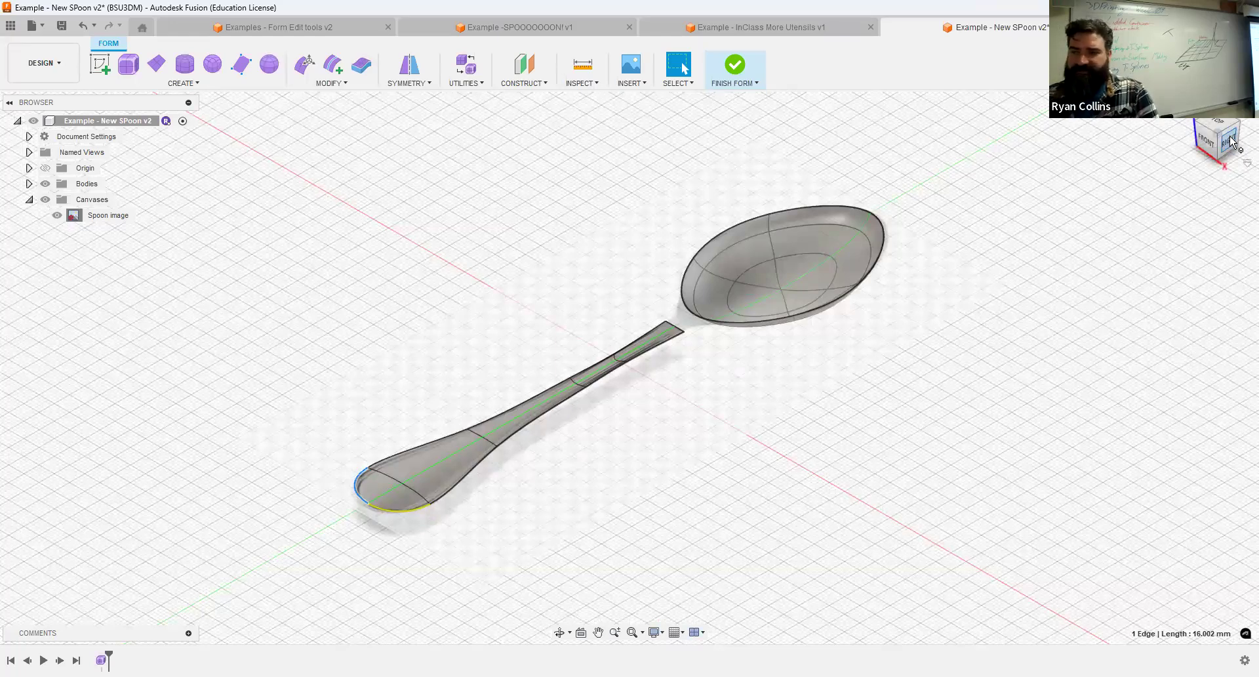
left_click(1231, 141)
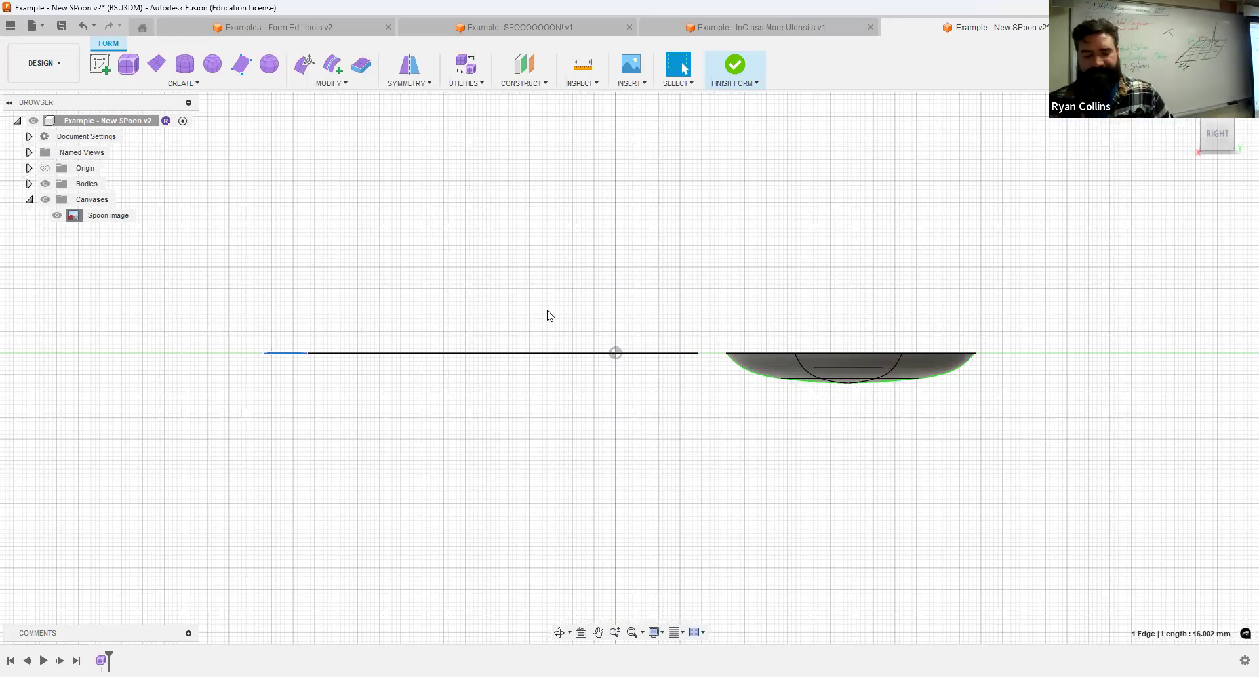
left_click(1189, 105)
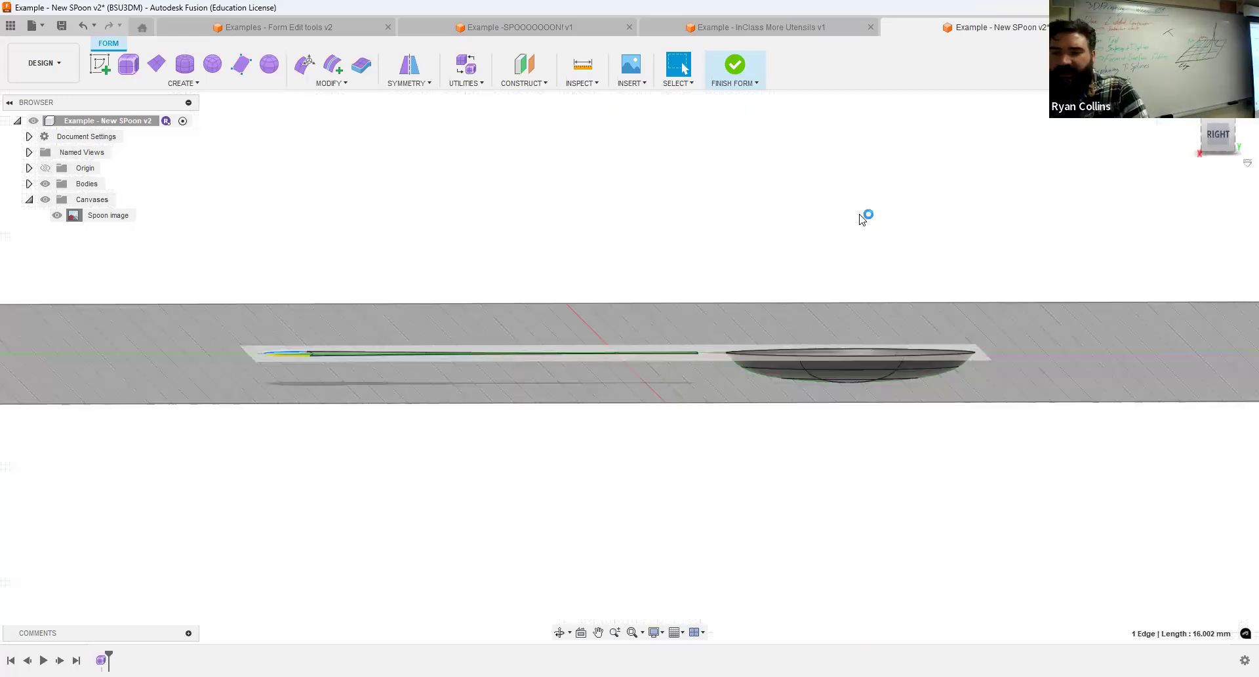
key("ctrl+s")
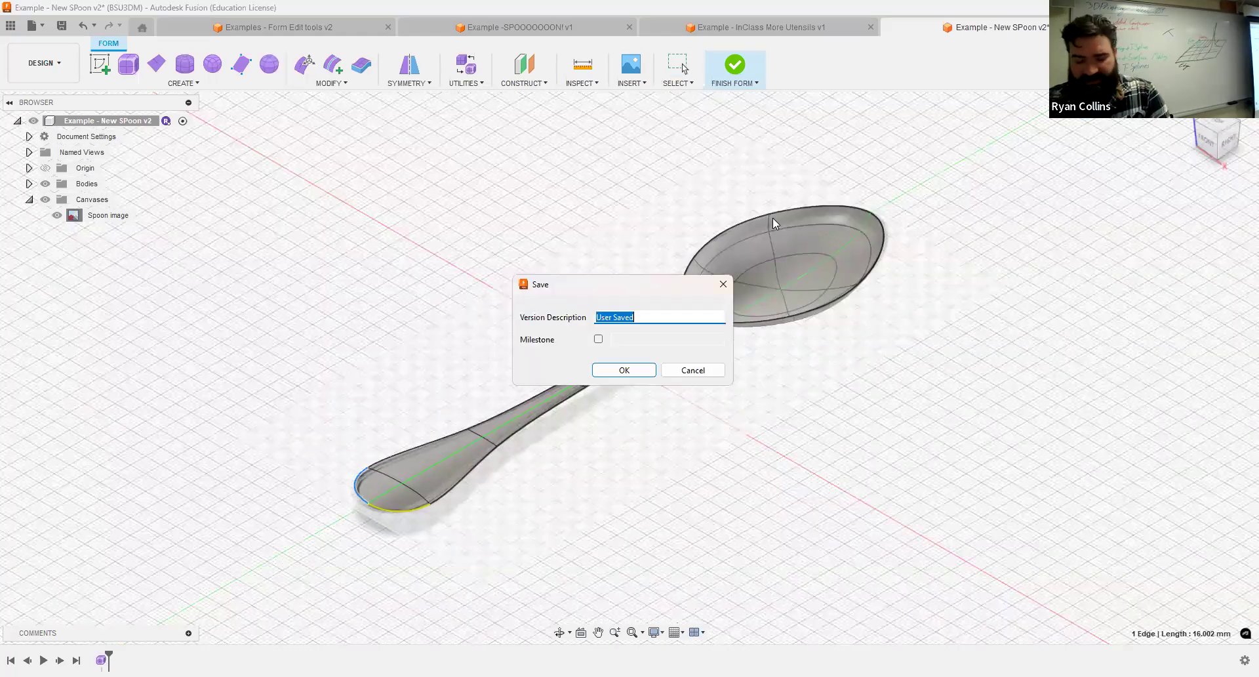
type("Handle")
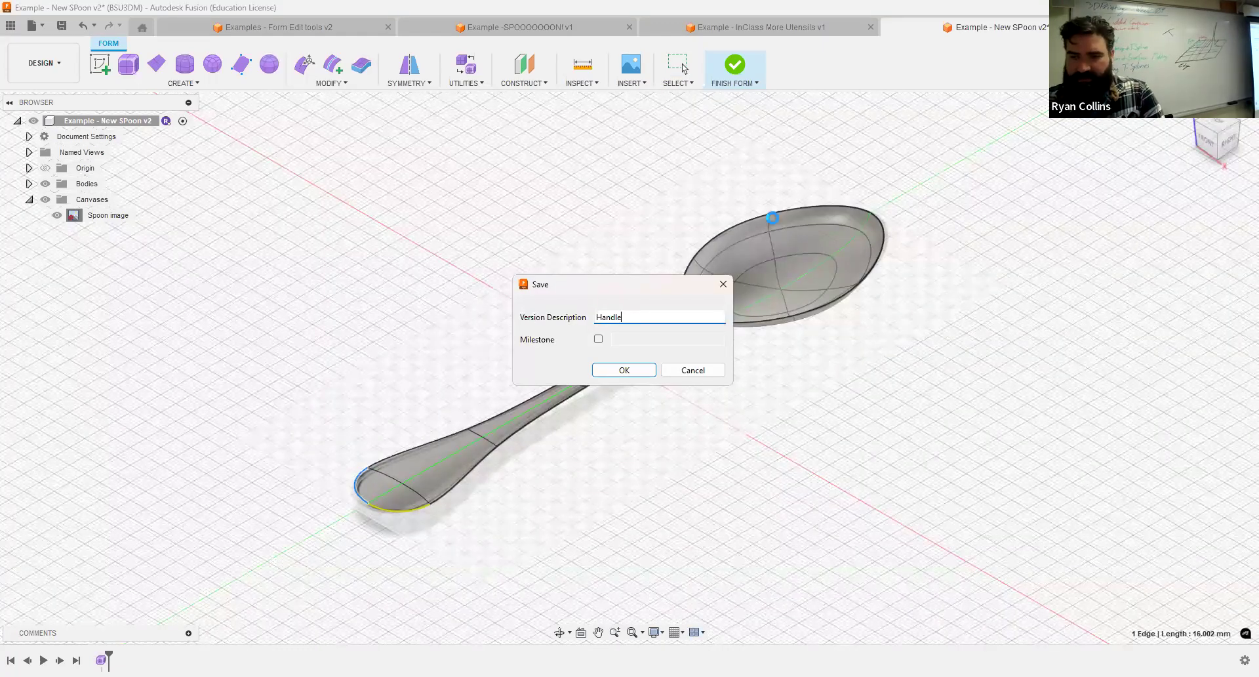
key("Return")
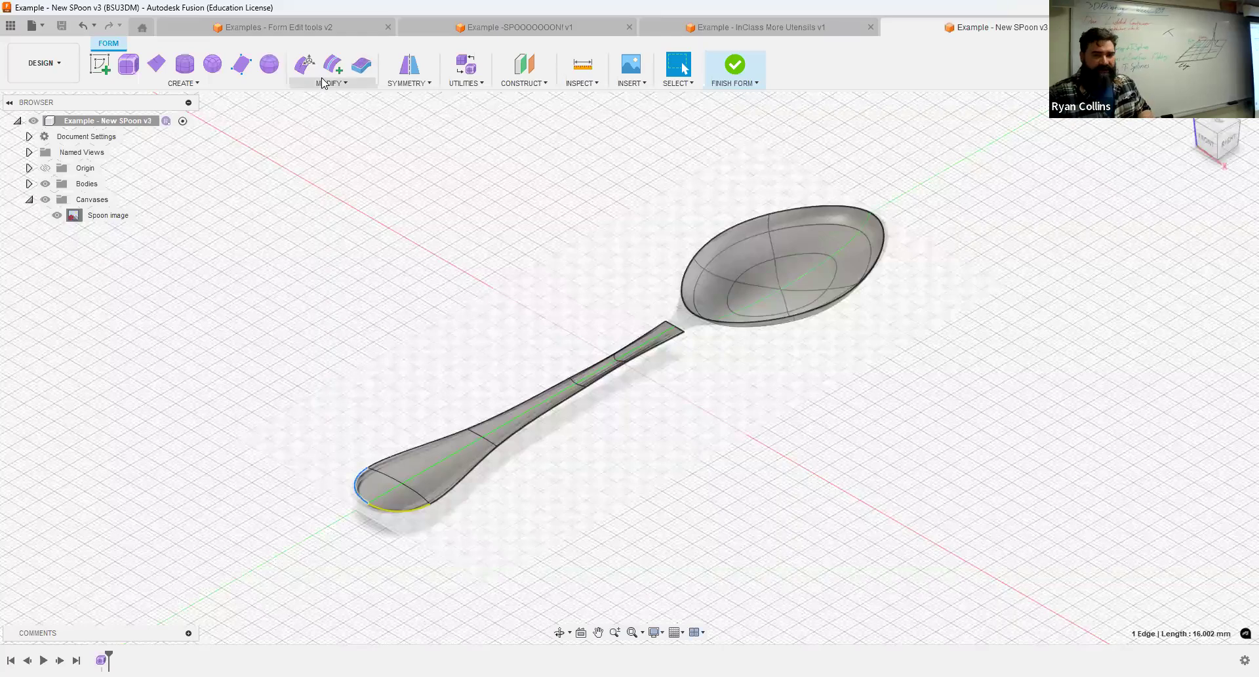
Examine from above the gap between the handle's inner end edges and the facing edges of the bowl rim.
left_click(321, 79)
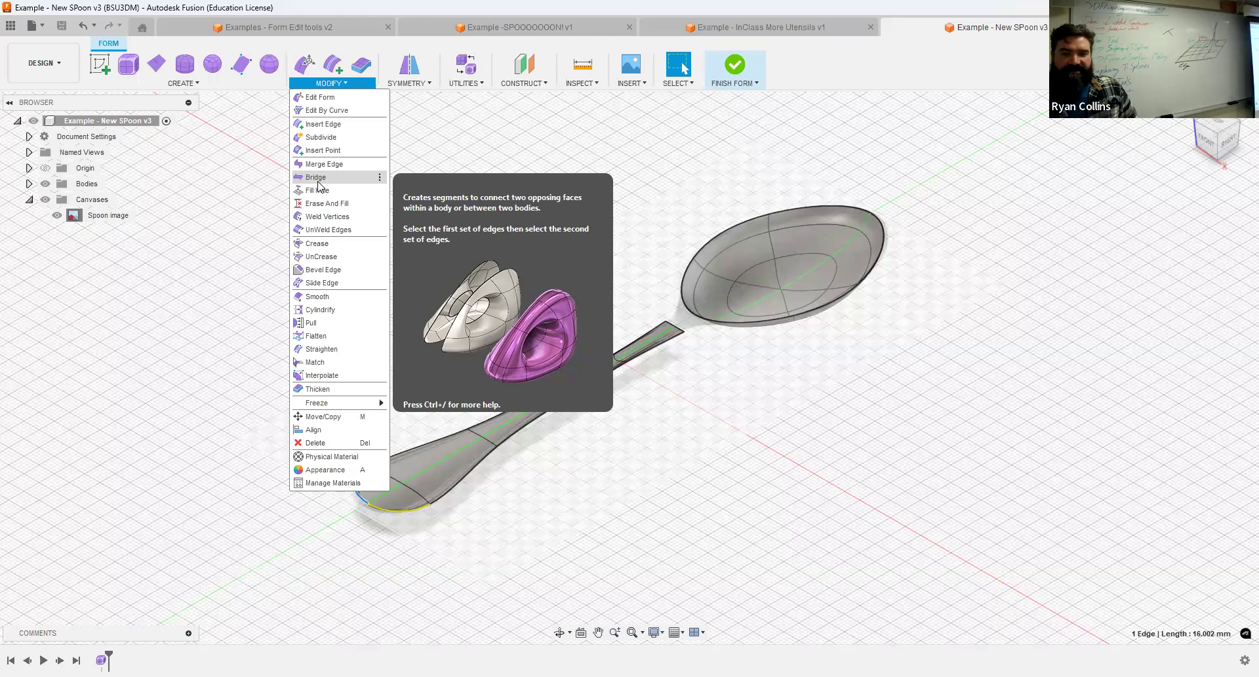
left_click(1221, 124)
scroll(680, 396, "up", 6)
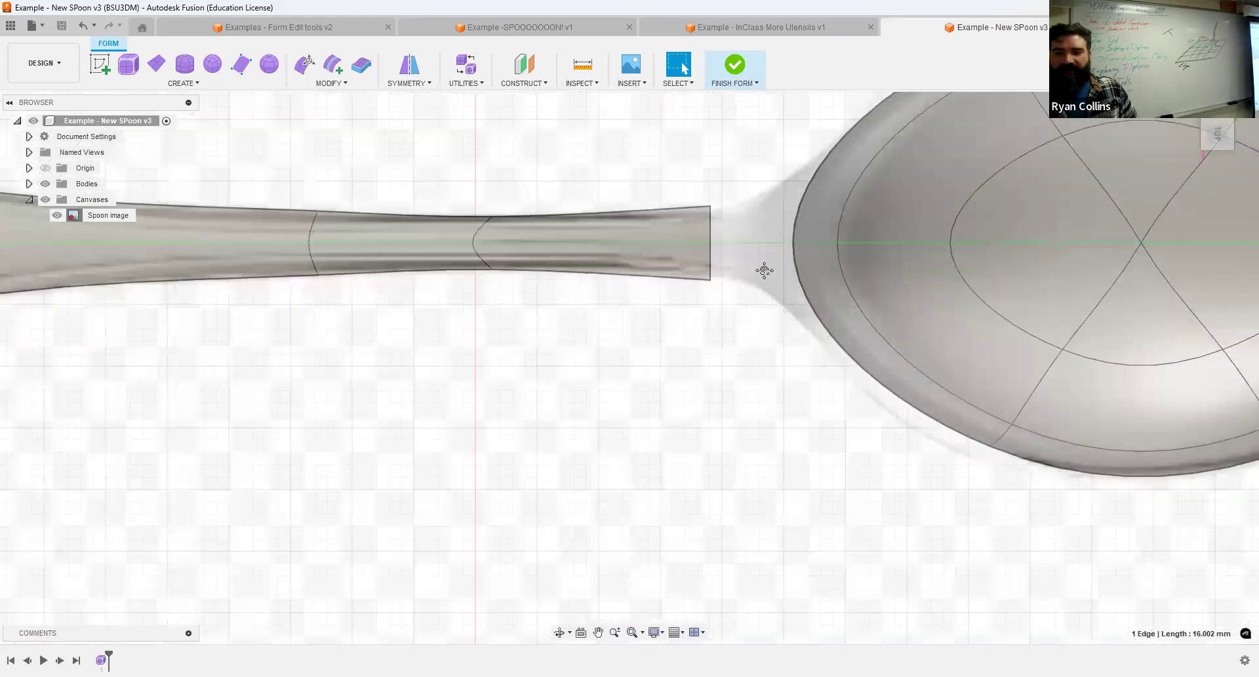
middle_click_drag(764, 273, 483, 384)
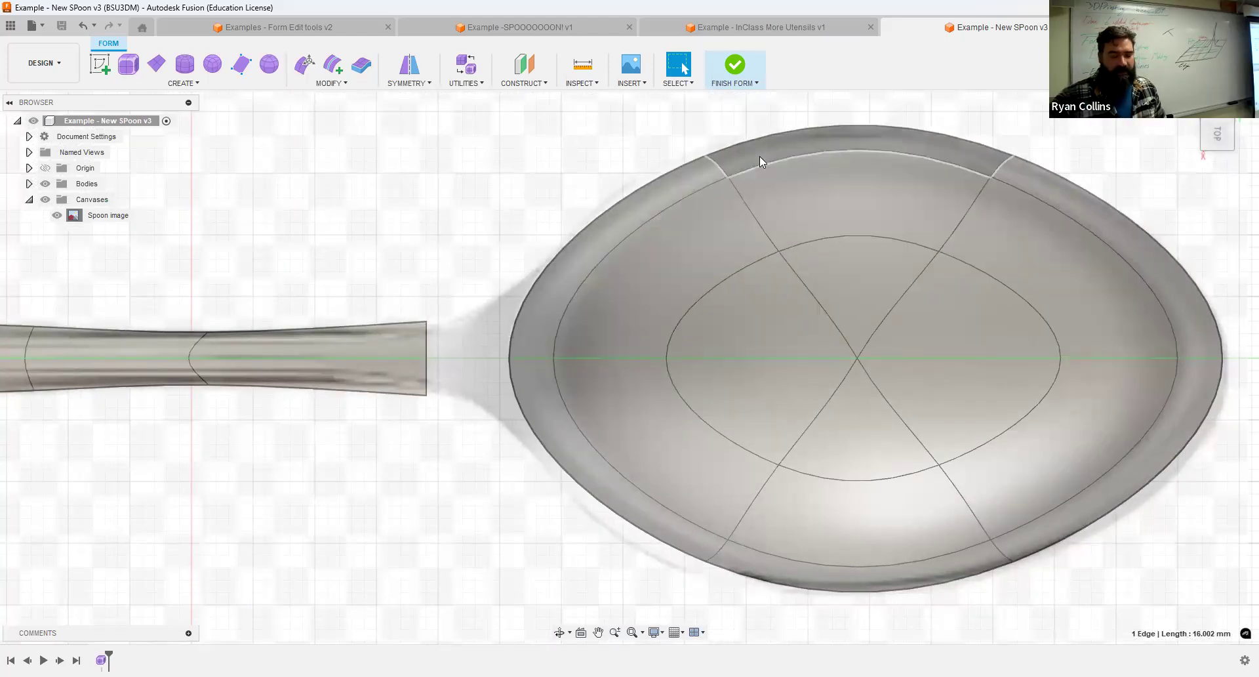
left_click(528, 299)
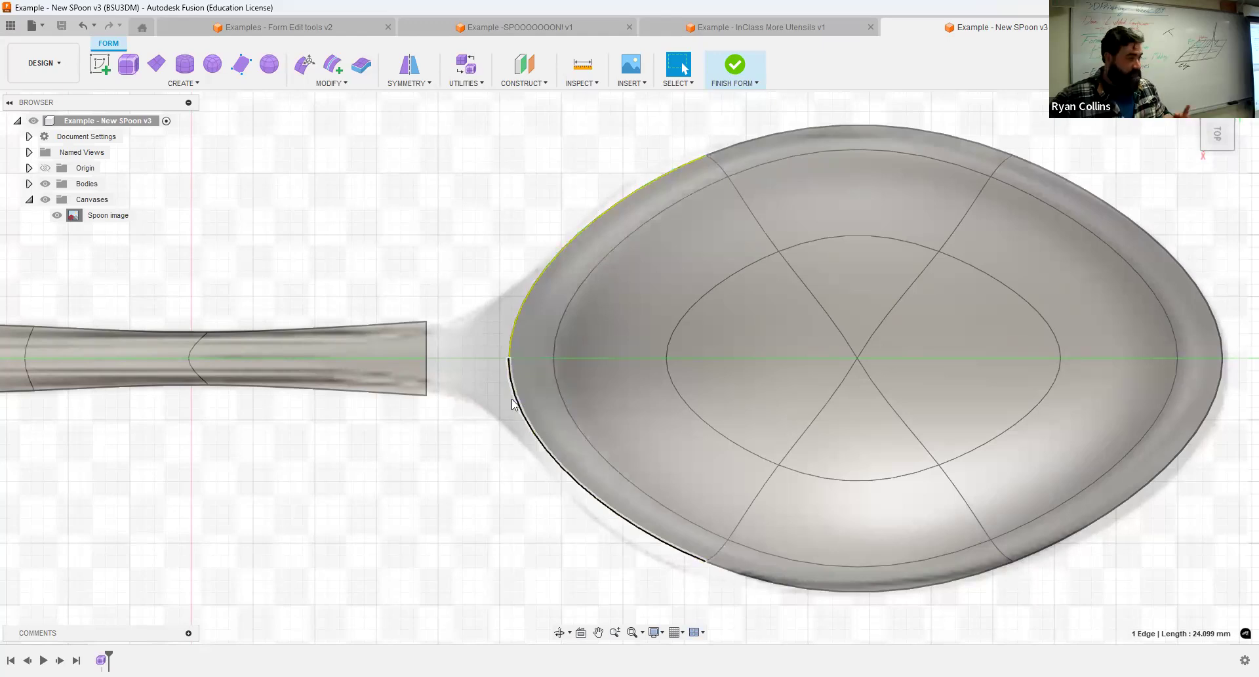
scroll(439, 328, "up", 2)
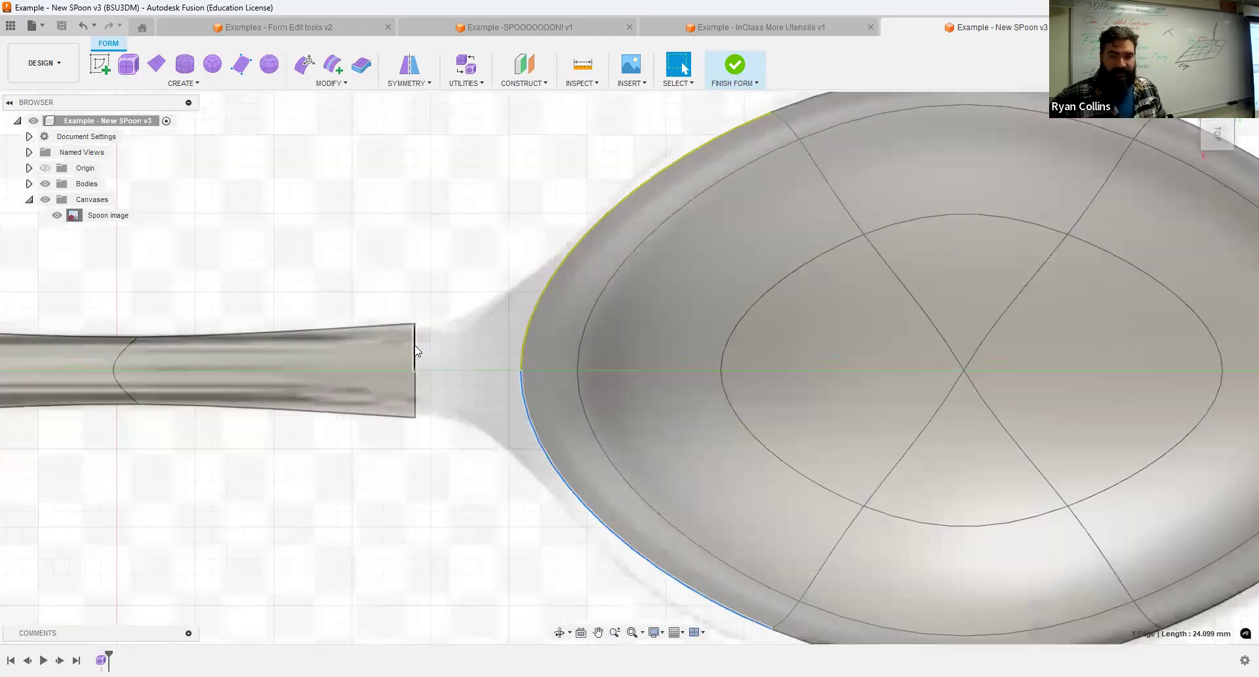
left_click(416, 386)
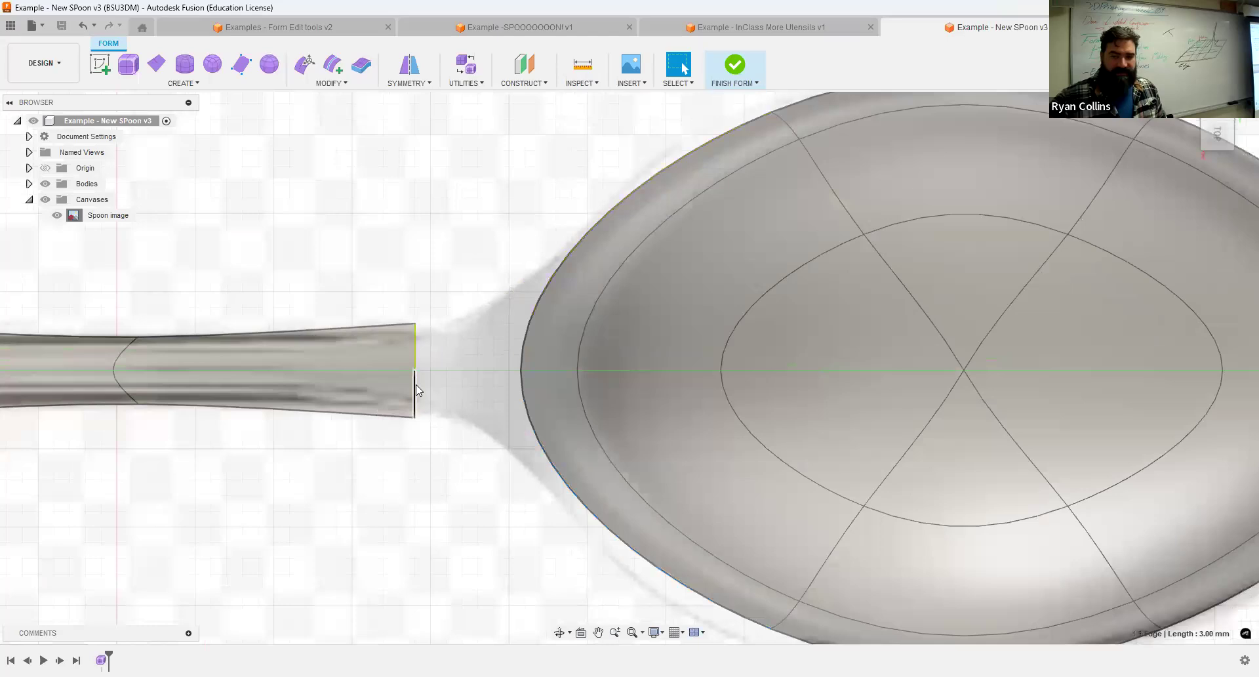
left_click(473, 184)
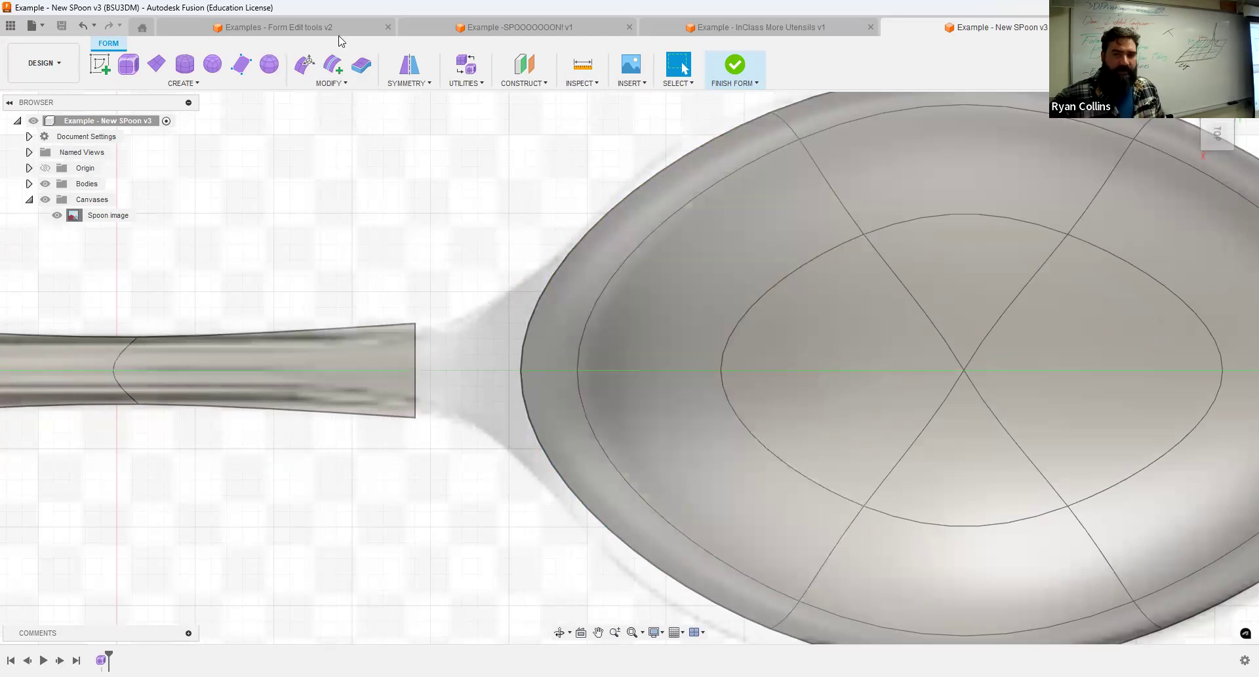
Try to insert edges on both sides of the centre edge at the handle's inner end, at insert location 0.50.
left_click(339, 63)
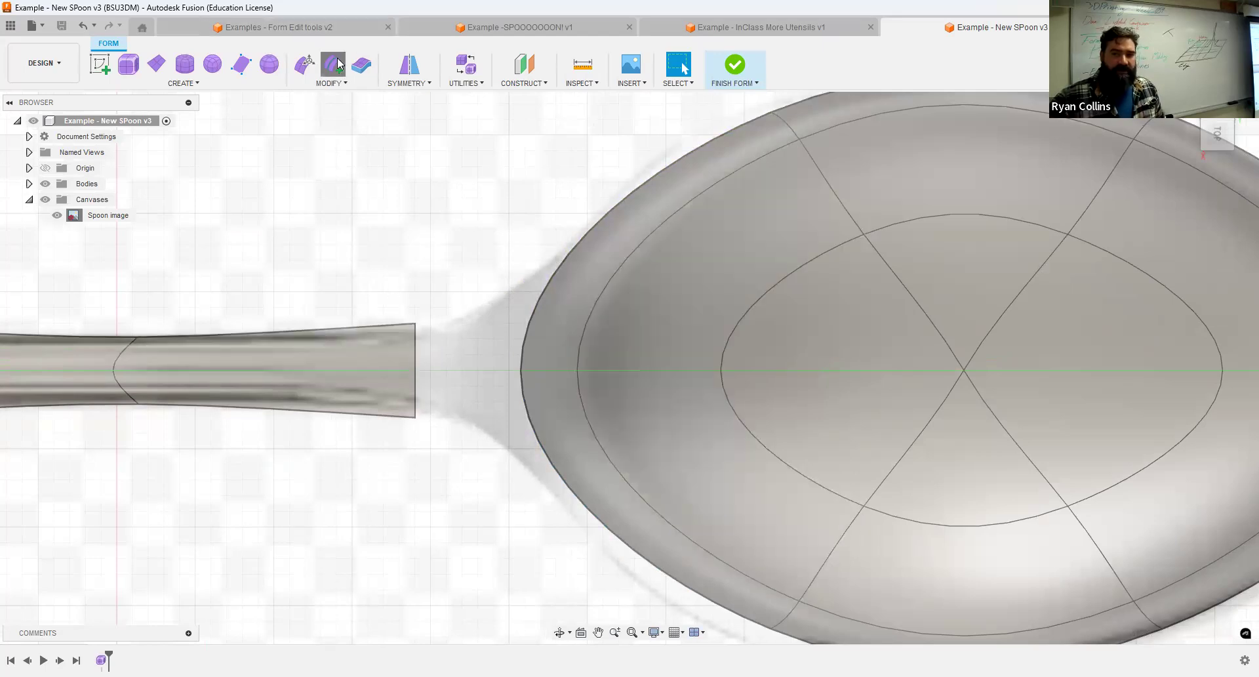
left_click(372, 371)
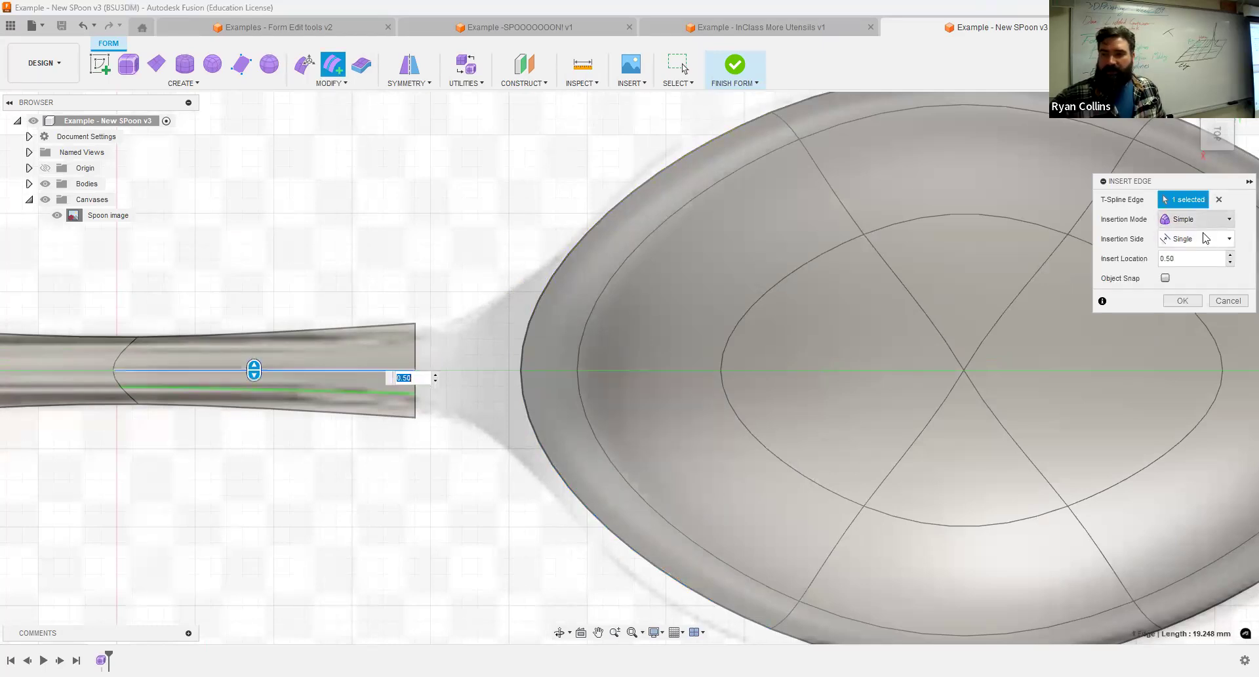
left_click(1207, 239)
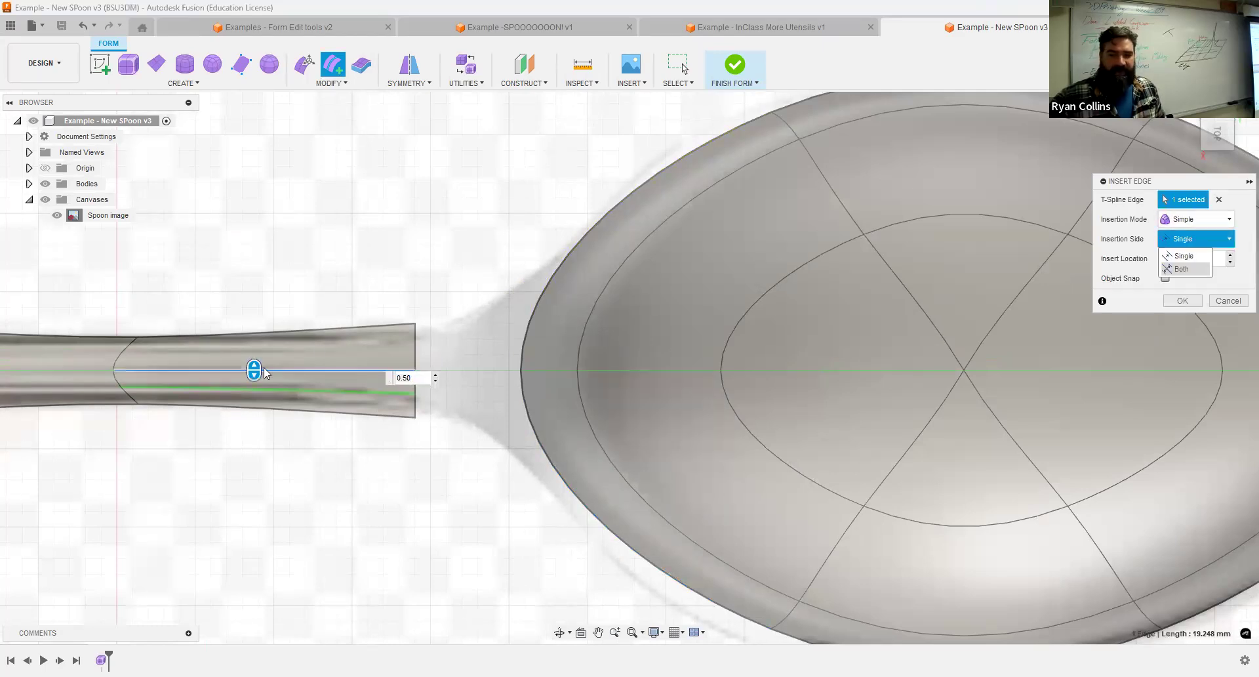
left_click(1183, 300)
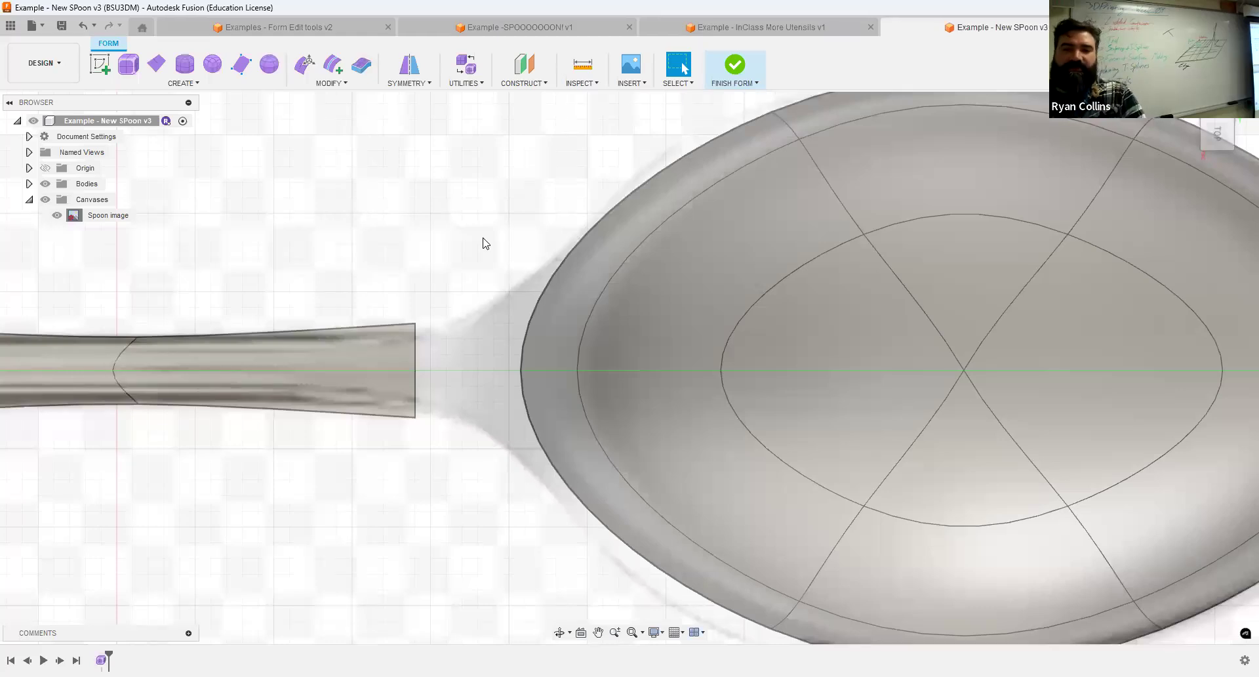
Try to bridge the handle's inner end edges to the full bowl rim loop, with preview on and 1 face.
left_click(332, 83)
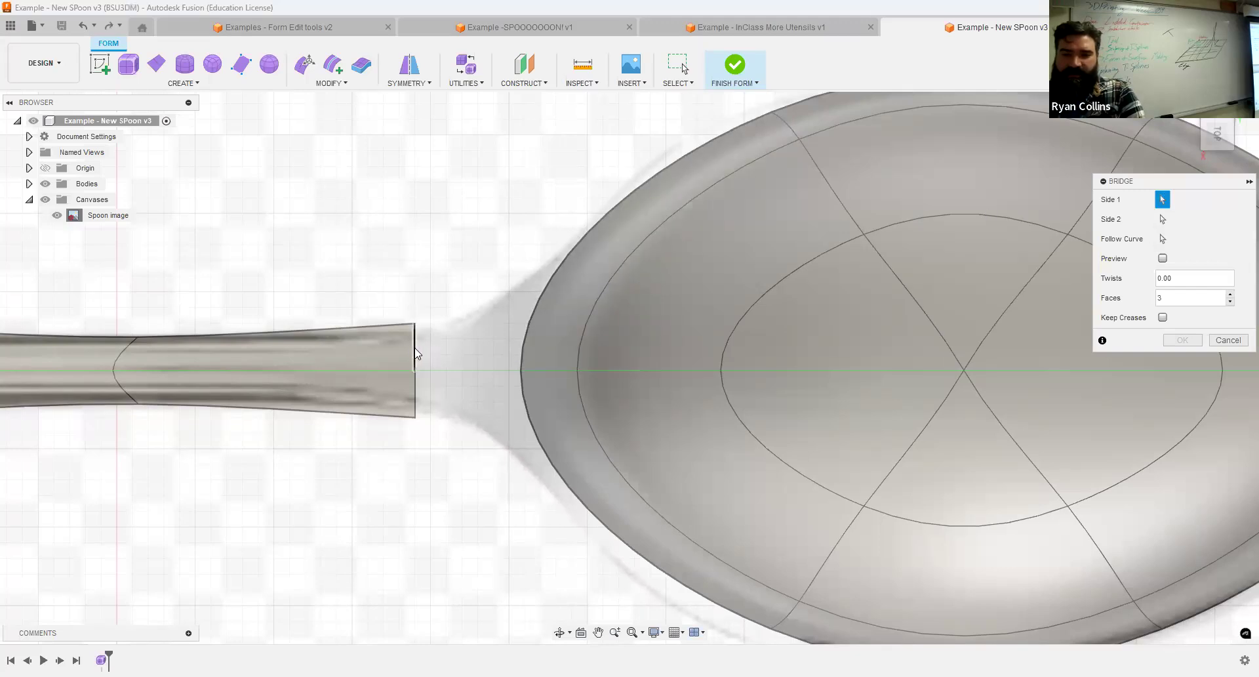
left_click(416, 398)
left_click(1161, 221)
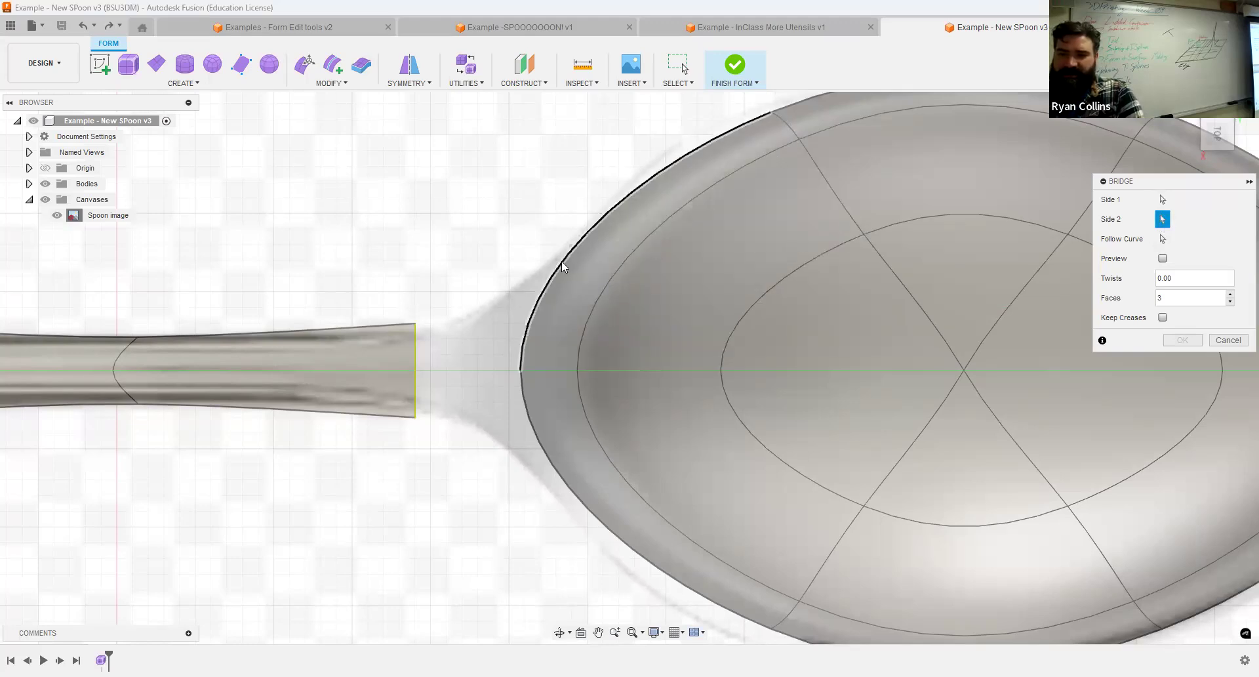
left_click(520, 402)
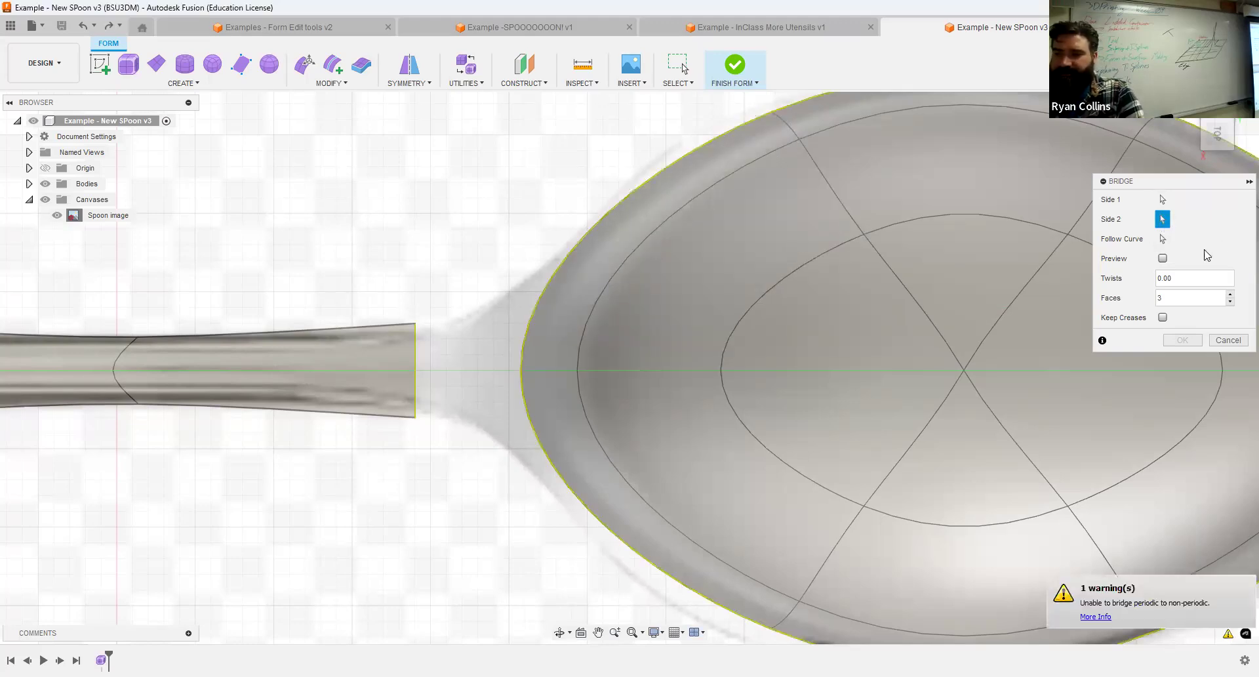
left_click(1163, 259)
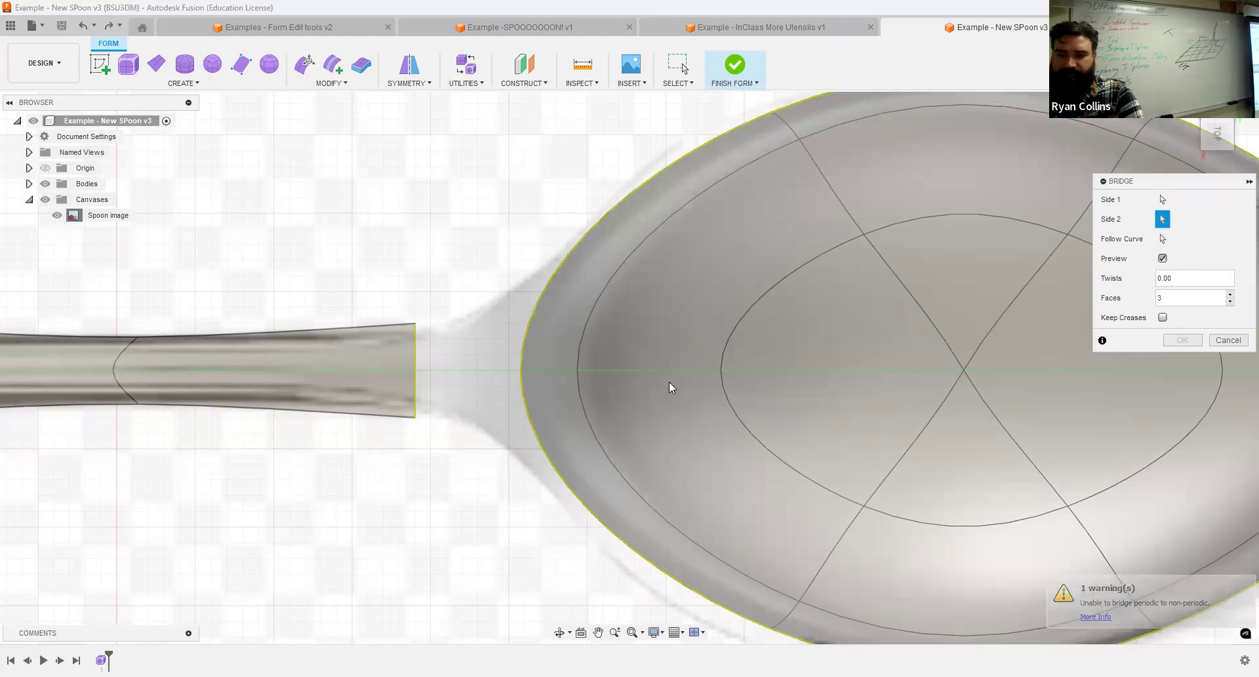
middle_click_drag(685, 312, 774, 315, "shift")
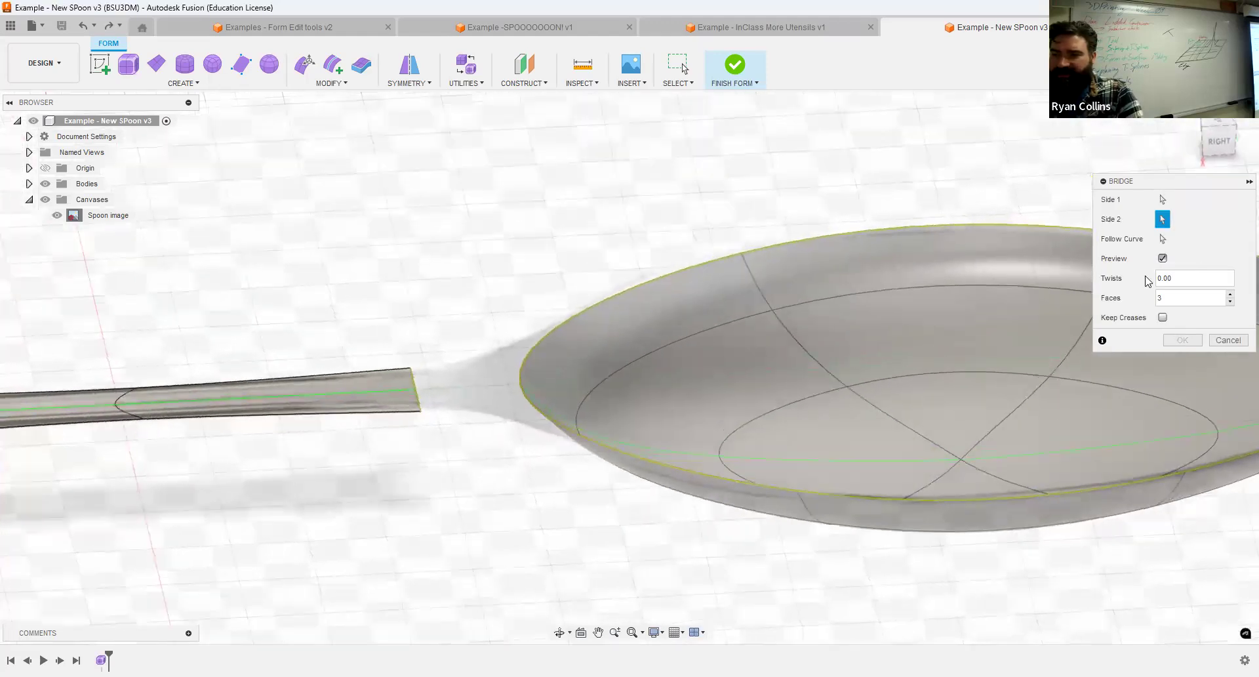
left_click(1194, 300)
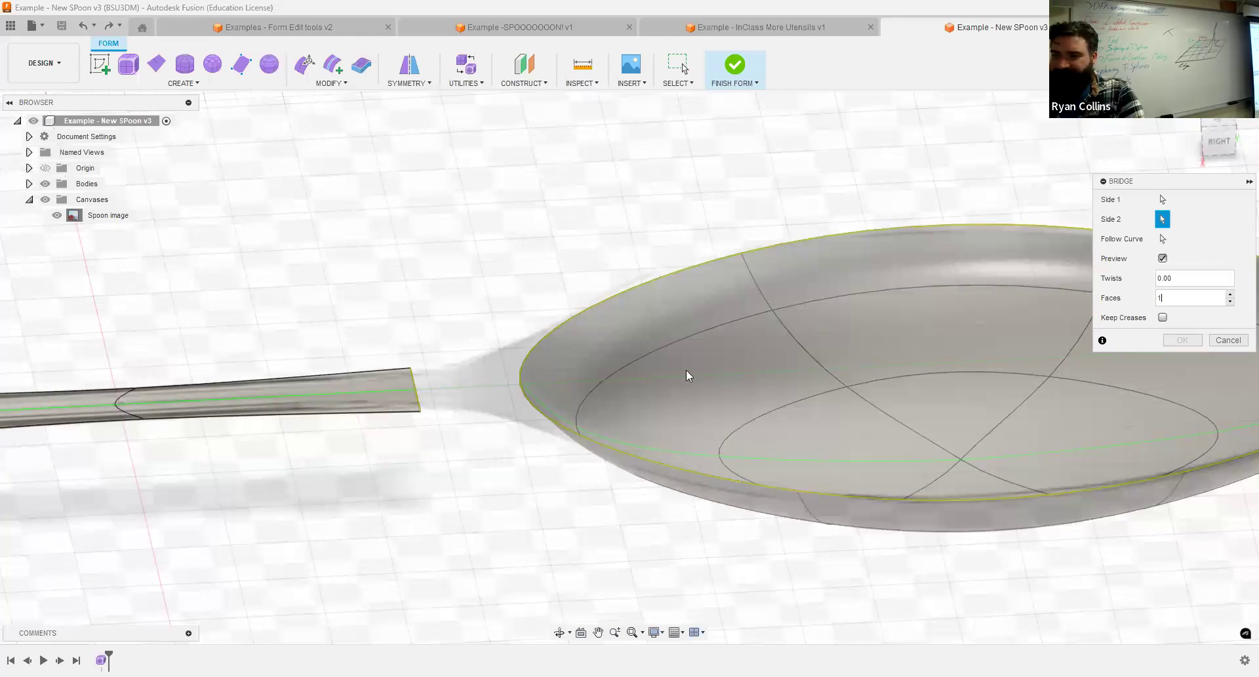
Remove the two rim edges facing the handle from the bridge's second side and create the bridge without keeping creases.
left_click(1161, 199)
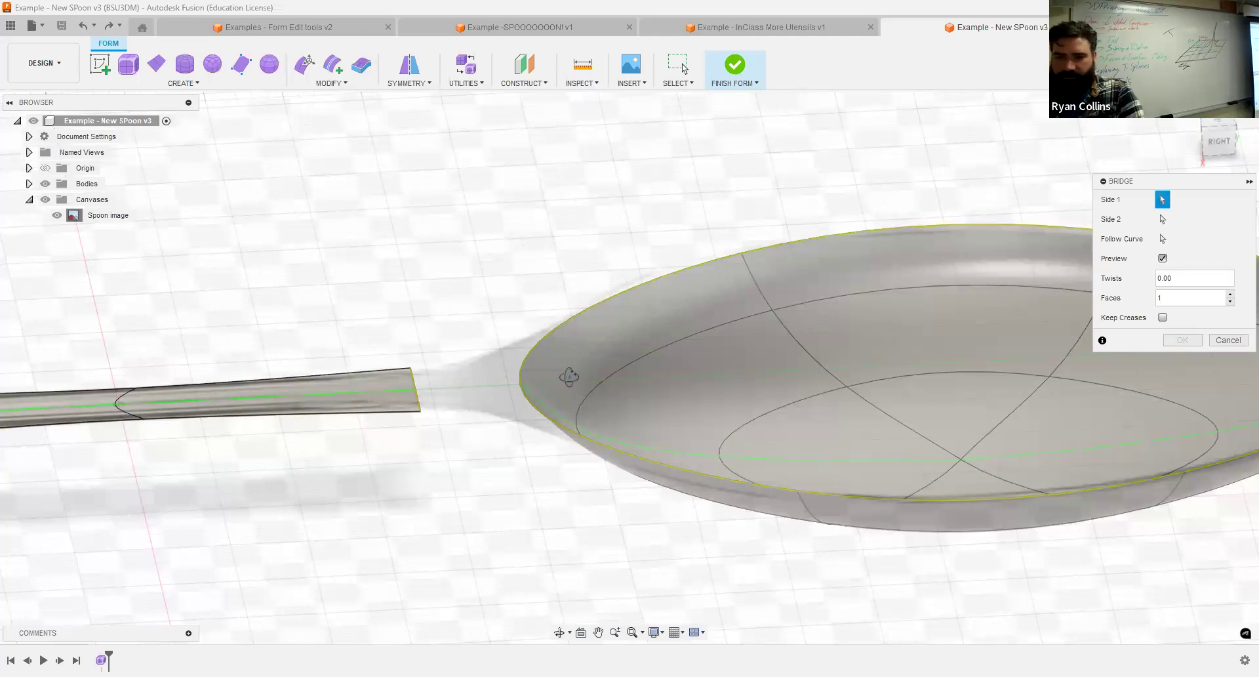
middle_click_drag(567, 345, 558, 432, "shift")
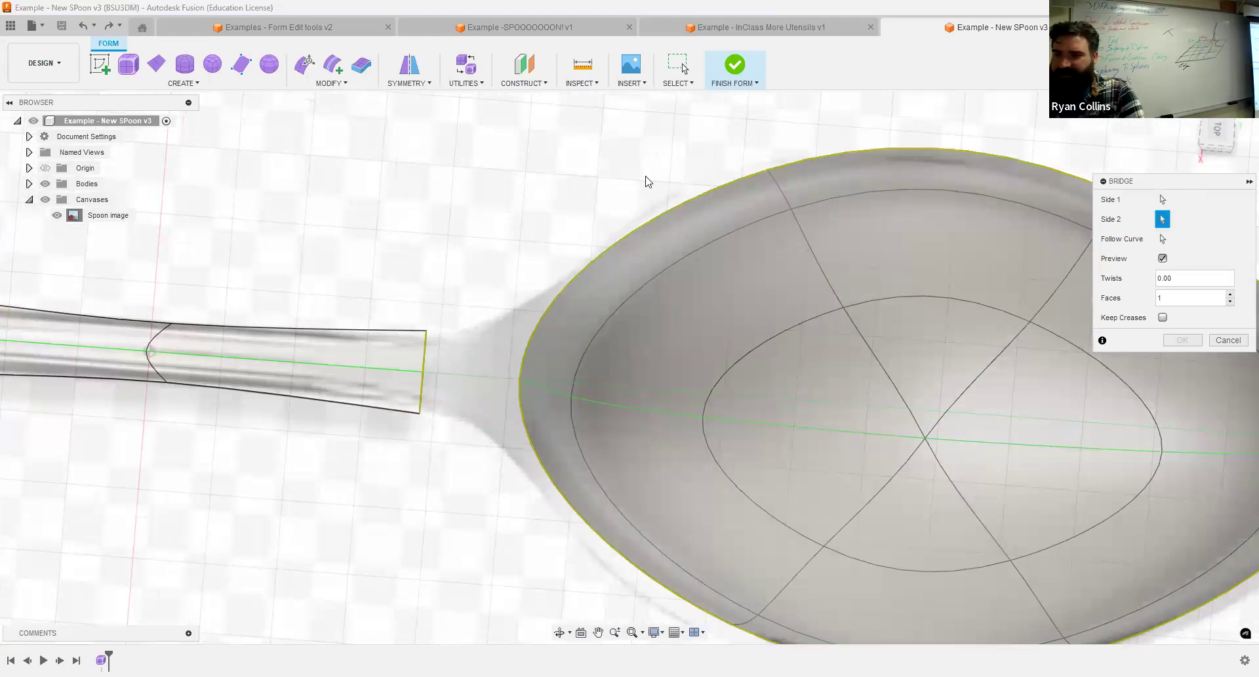
left_click(614, 242)
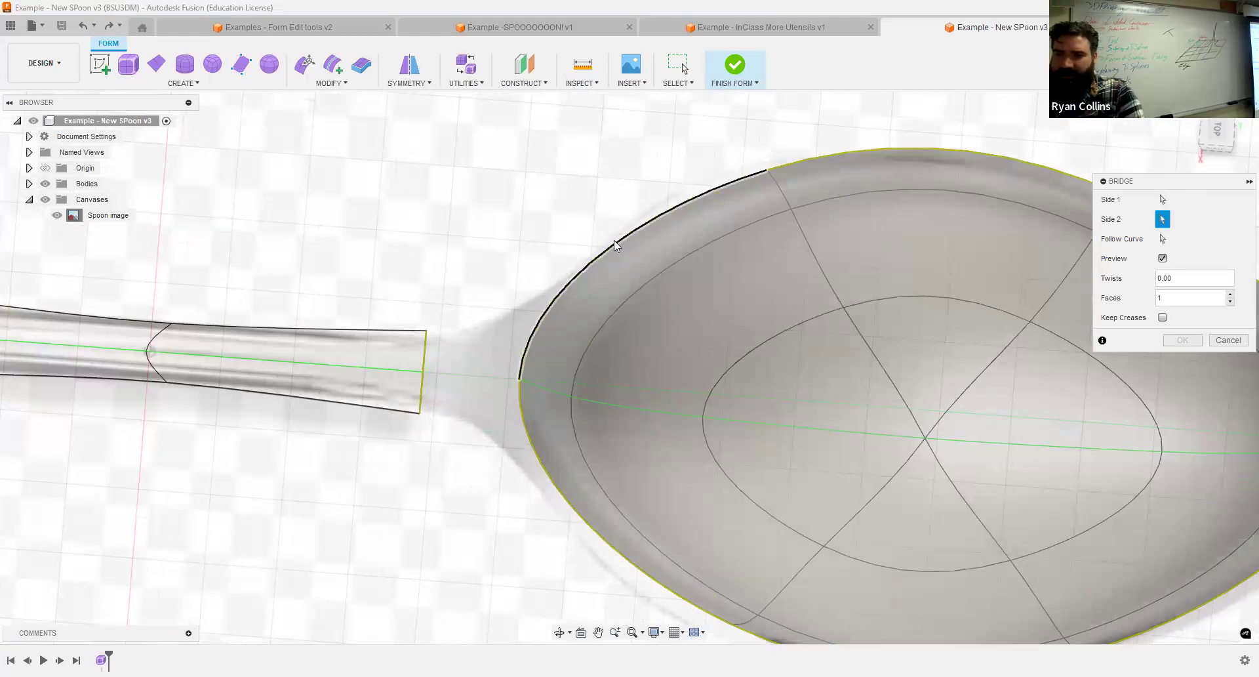
left_click(521, 447)
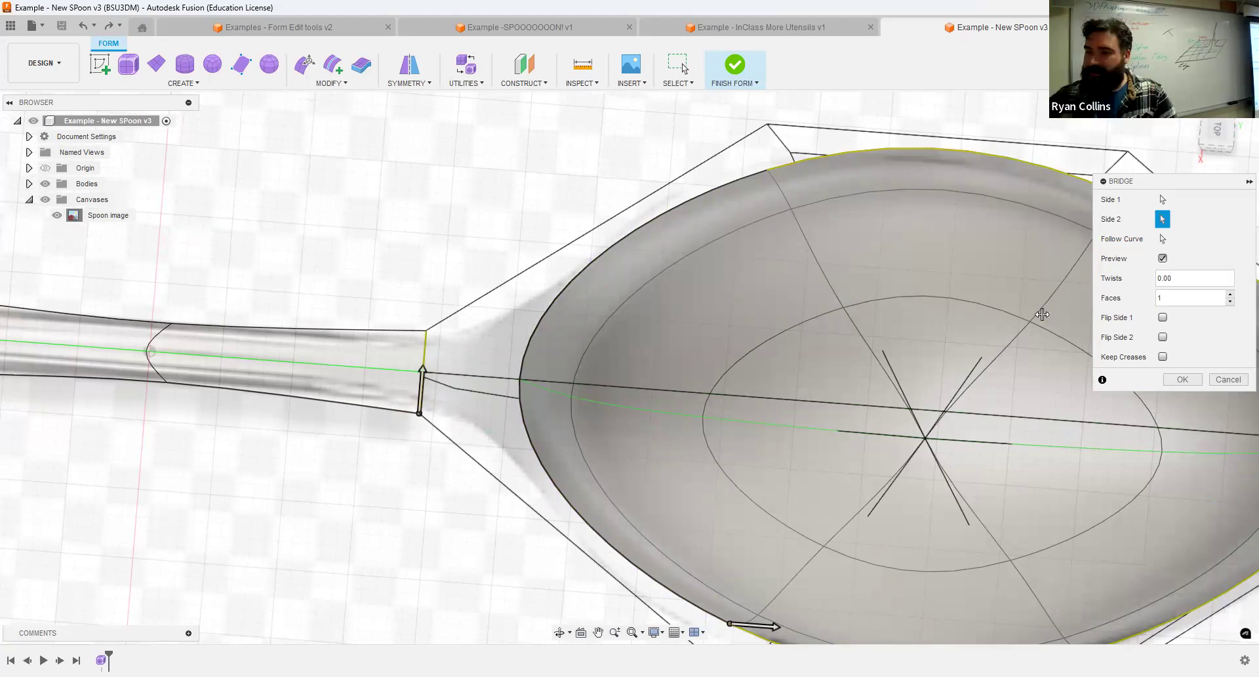
middle_click_drag(533, 394, 509, 352, "shift")
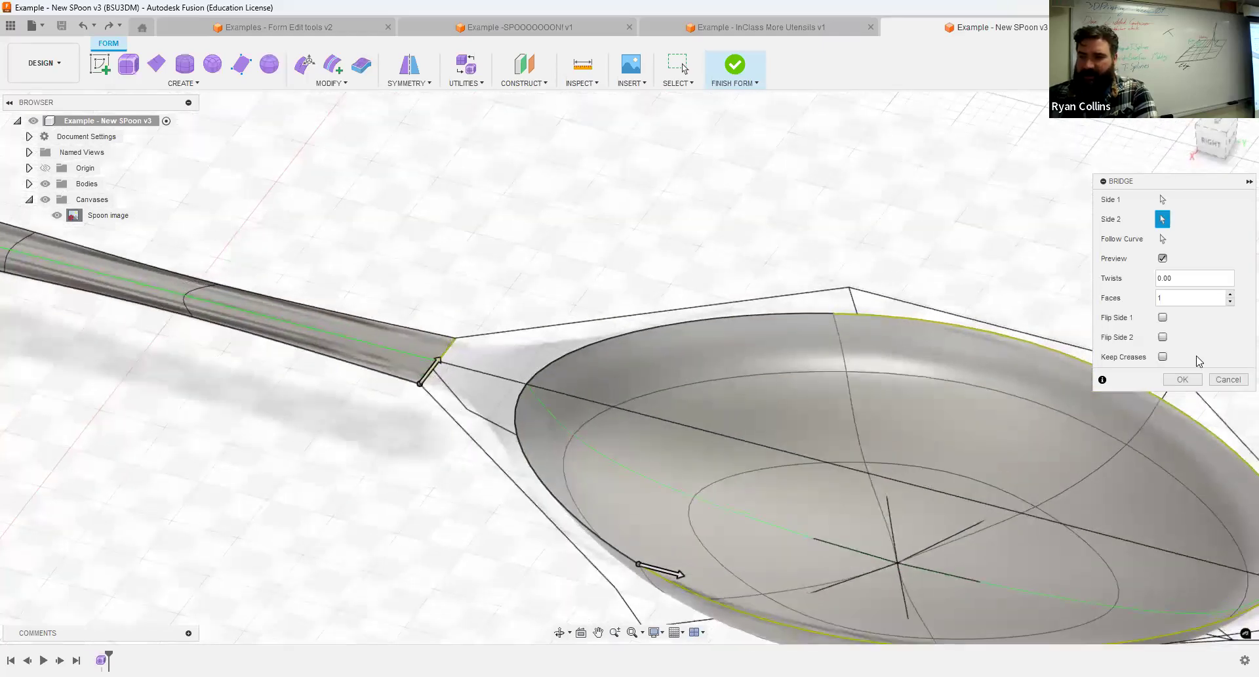
left_click(1163, 357)
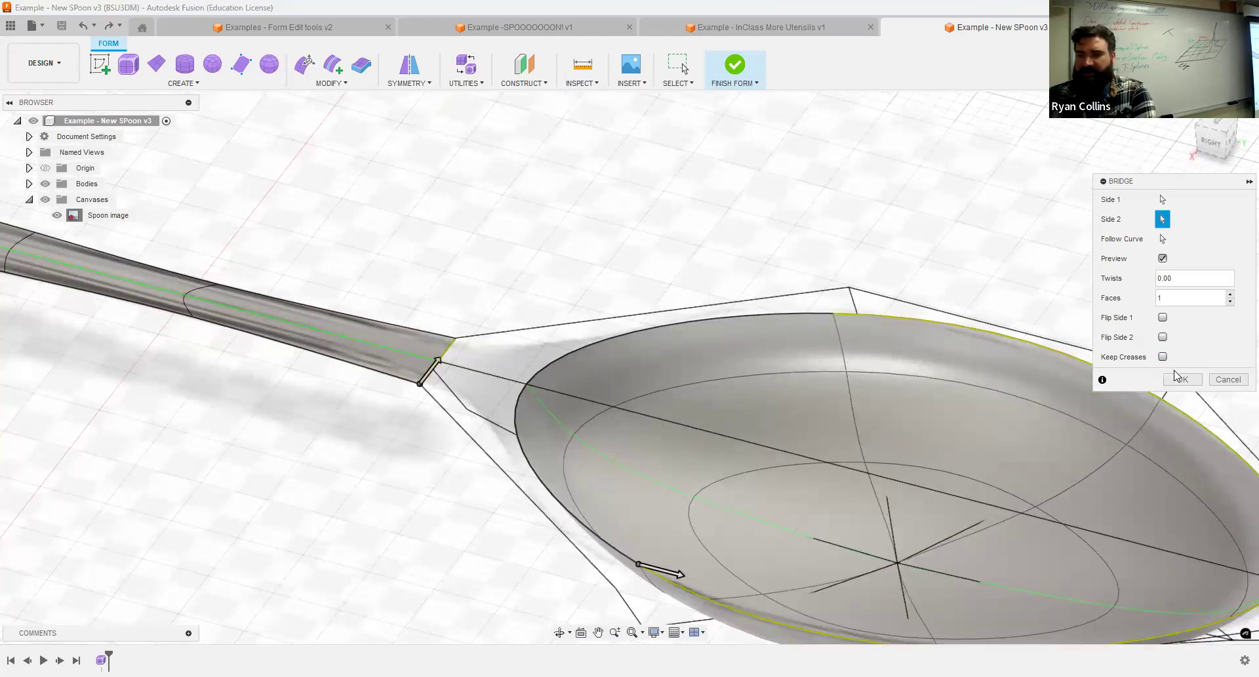
left_click(1181, 380)
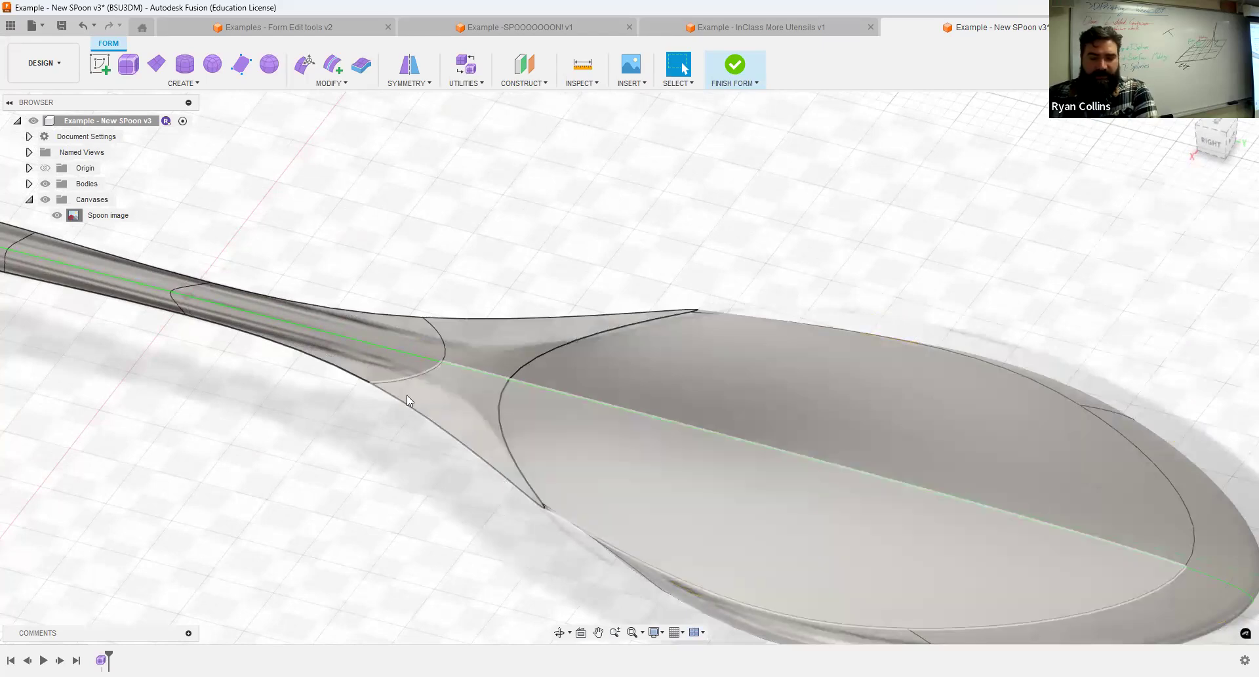
Check the bridged spoon from the side and undo the bridge between handle and bowl.
middle_click_drag(582, 390, 601, 362, "shift")
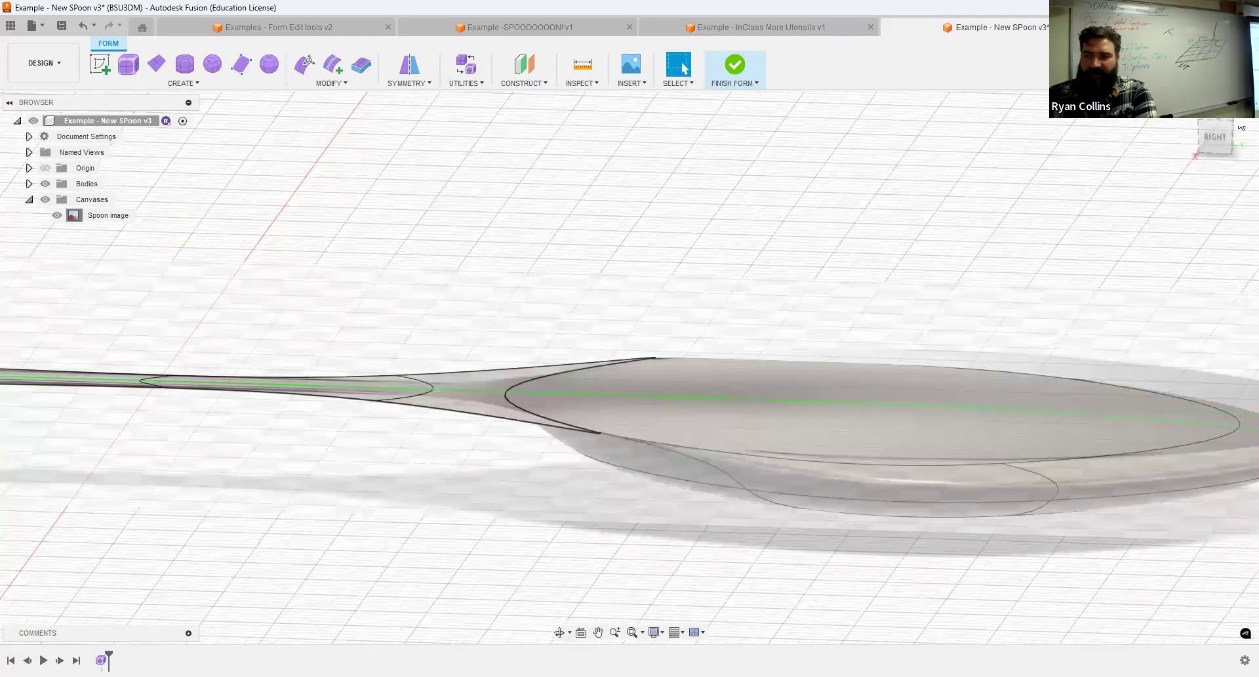
left_click(1219, 140)
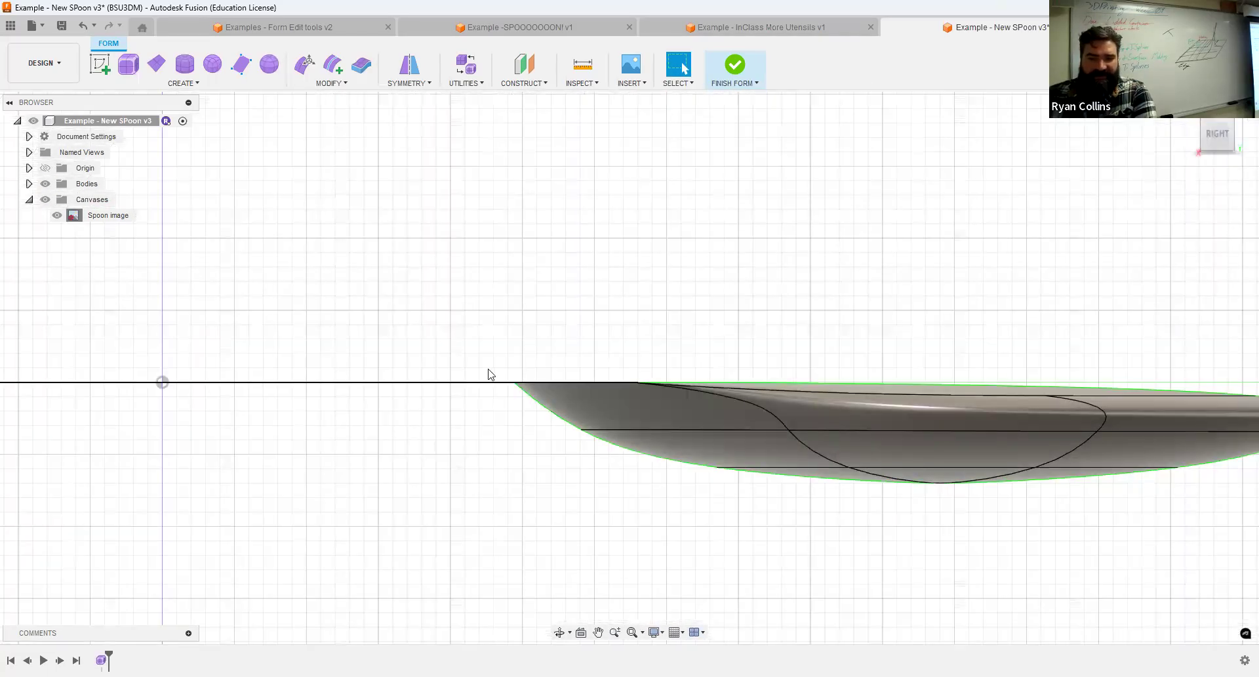
scroll(506, 371, "down", 3)
mouse_move(879, 225)
middle_mouse_down("shift")
mouse_move(857, 247)
mouse_move(871, 223)
middle_mouse_up("shift")
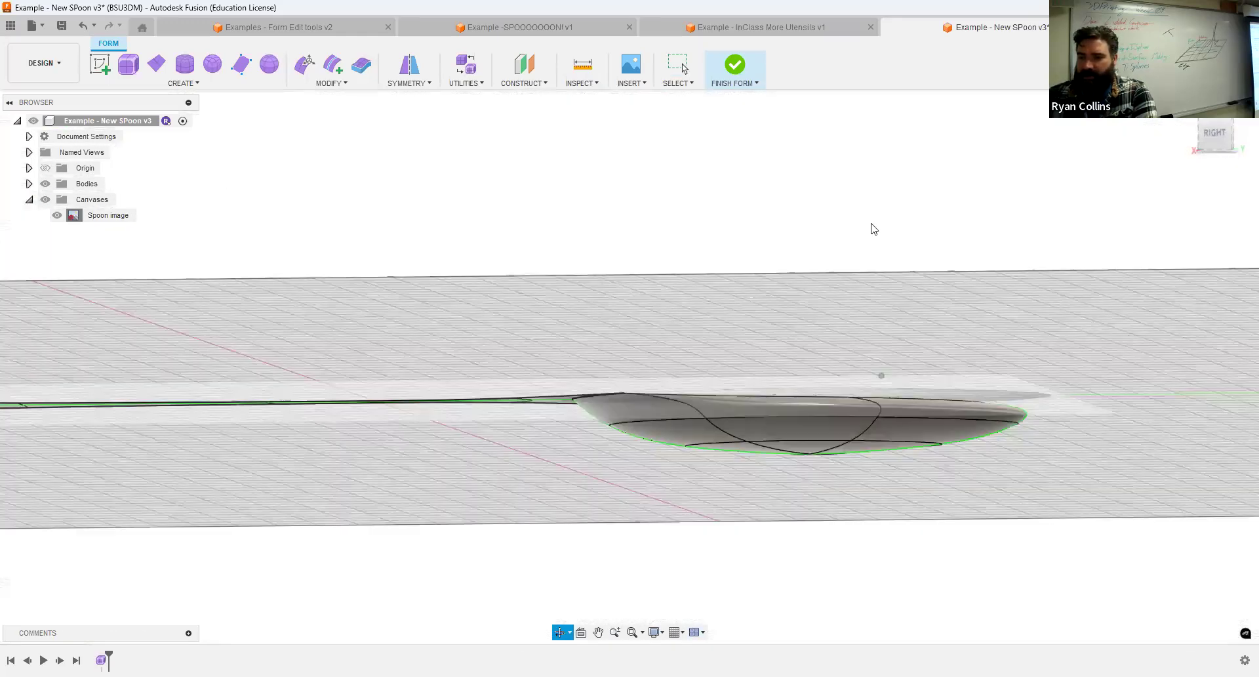
left_click(1216, 134)
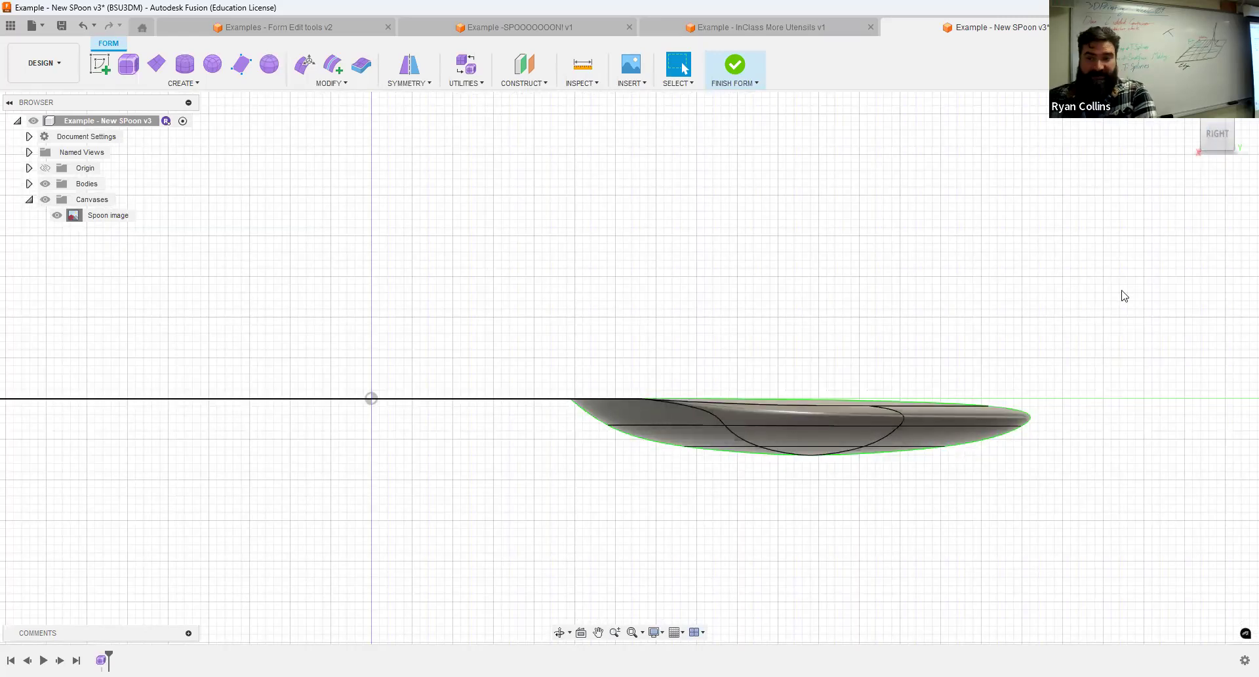
middle_click_drag(735, 294, 648, 316, "shift")
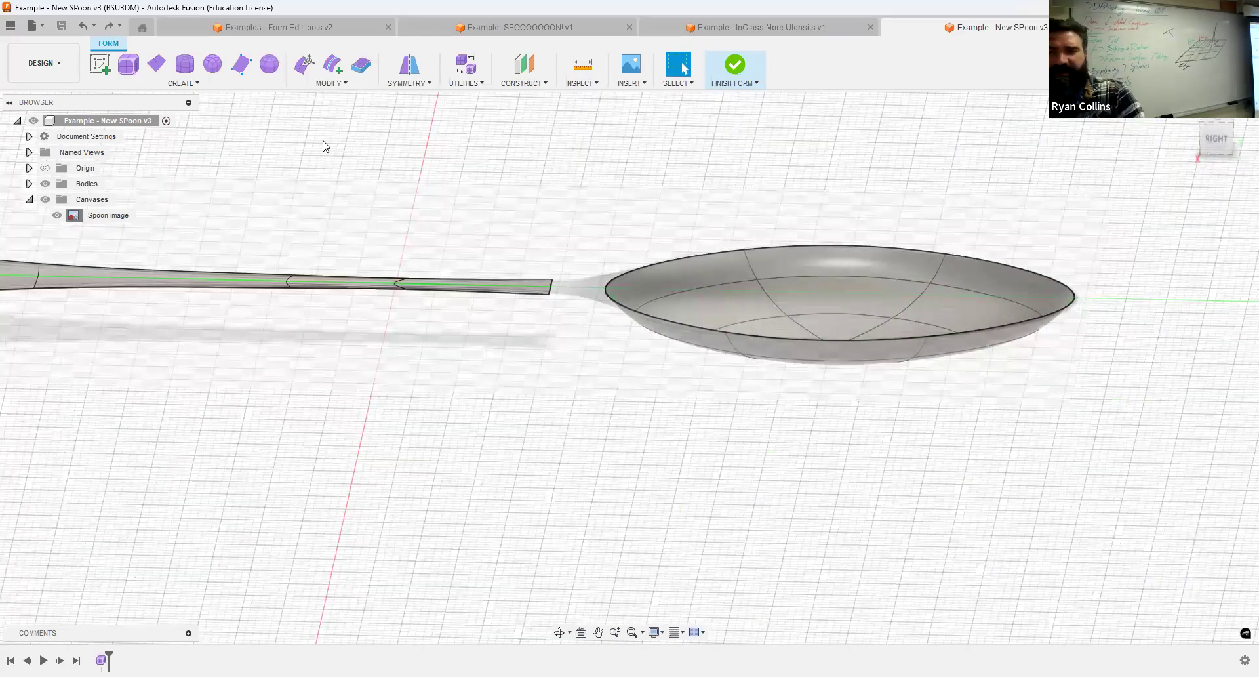
Edit the form in side view and raise the six vertices of the handle's outer section by 5 mm.
left_click(1221, 141)
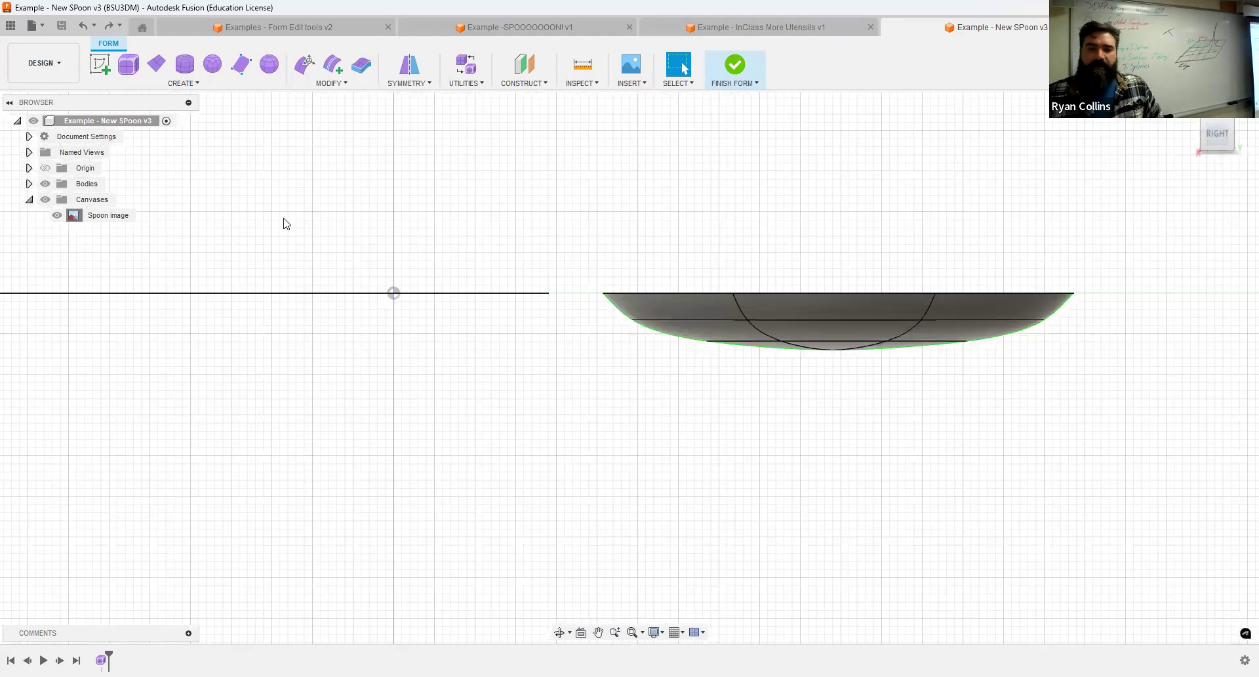
middle_click_drag(284, 223, 623, 210)
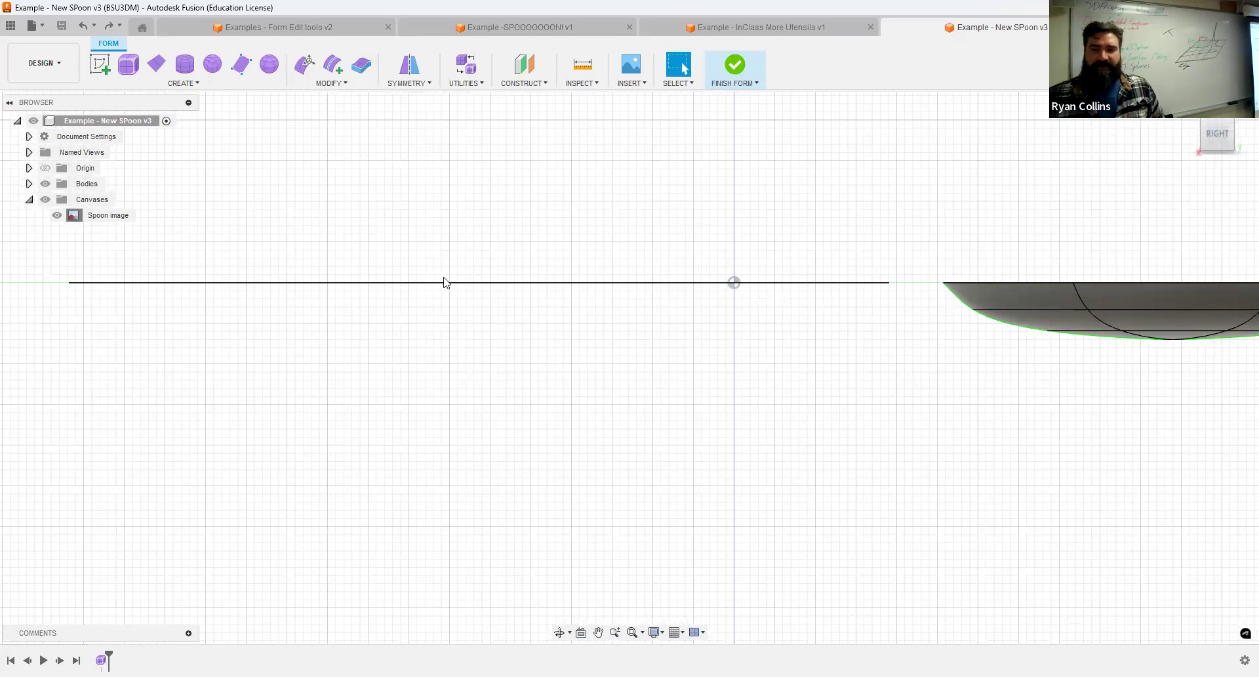
left_click(306, 65)
left_click(1070, 132)
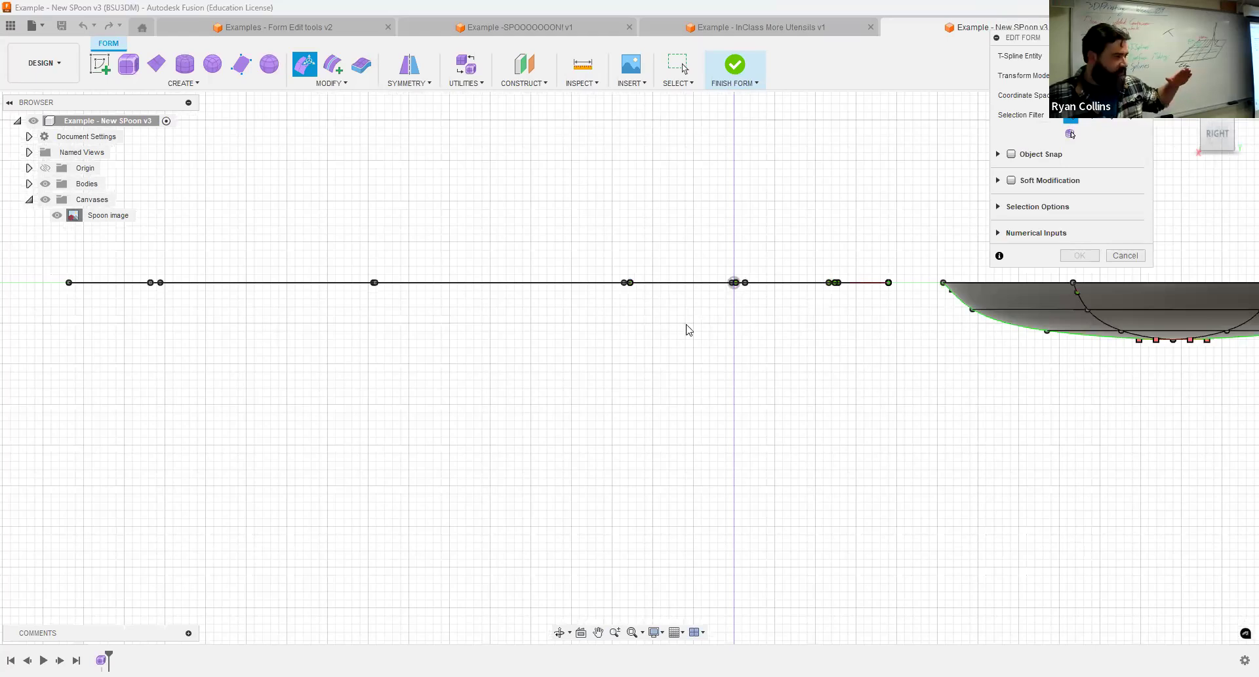
left_click_drag(120, 263, 471, 335)
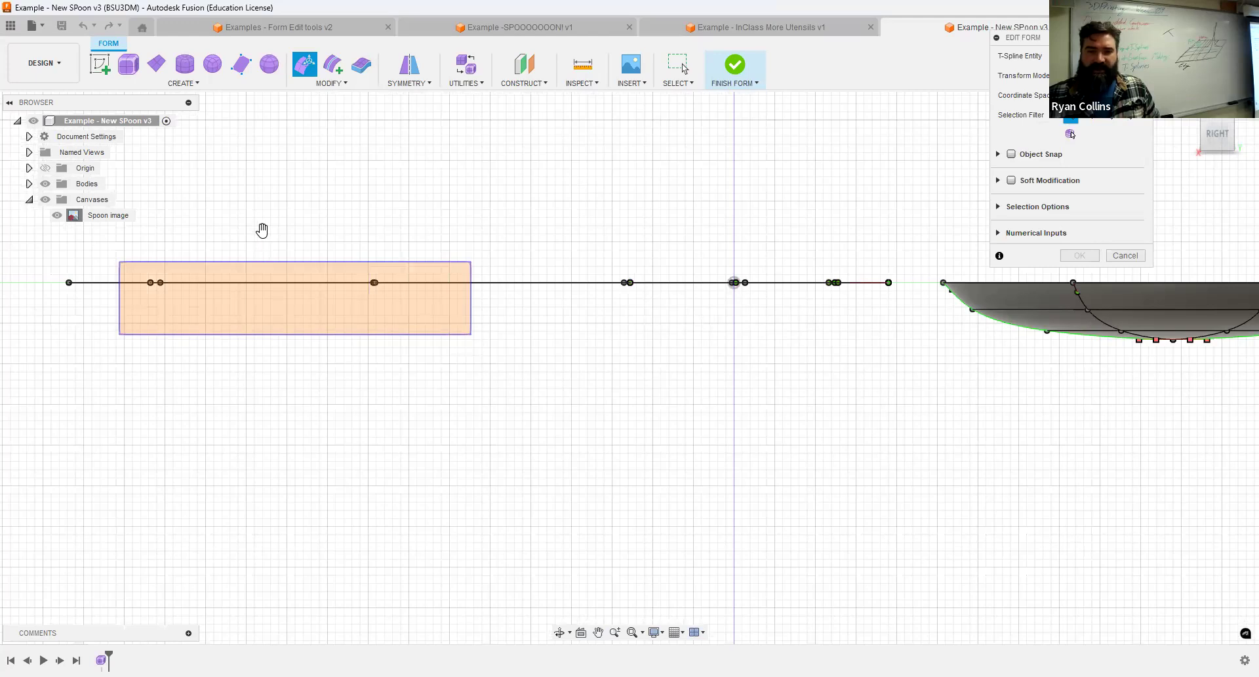
left_click_drag(262, 233, 264, 209)
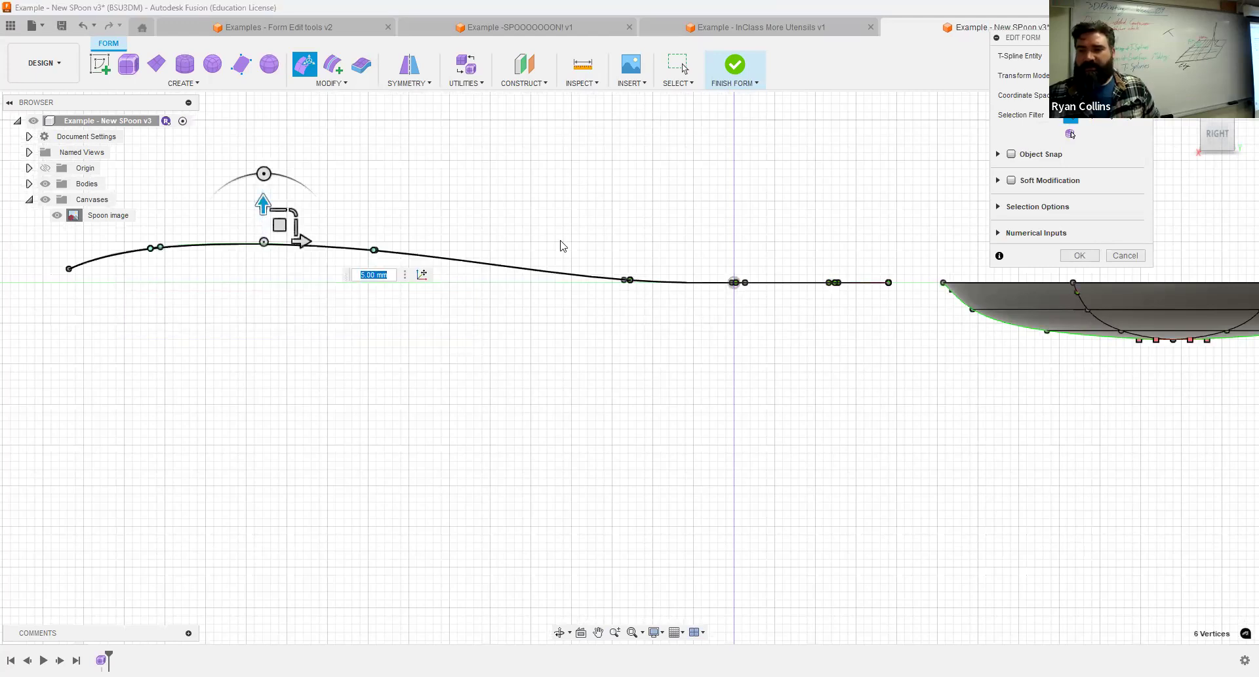
Raise the handle's inner-section vertices by 2 mm, and raise the vertices just outward of its inner end by 2 mm.
left_click_drag(559, 240, 915, 313)
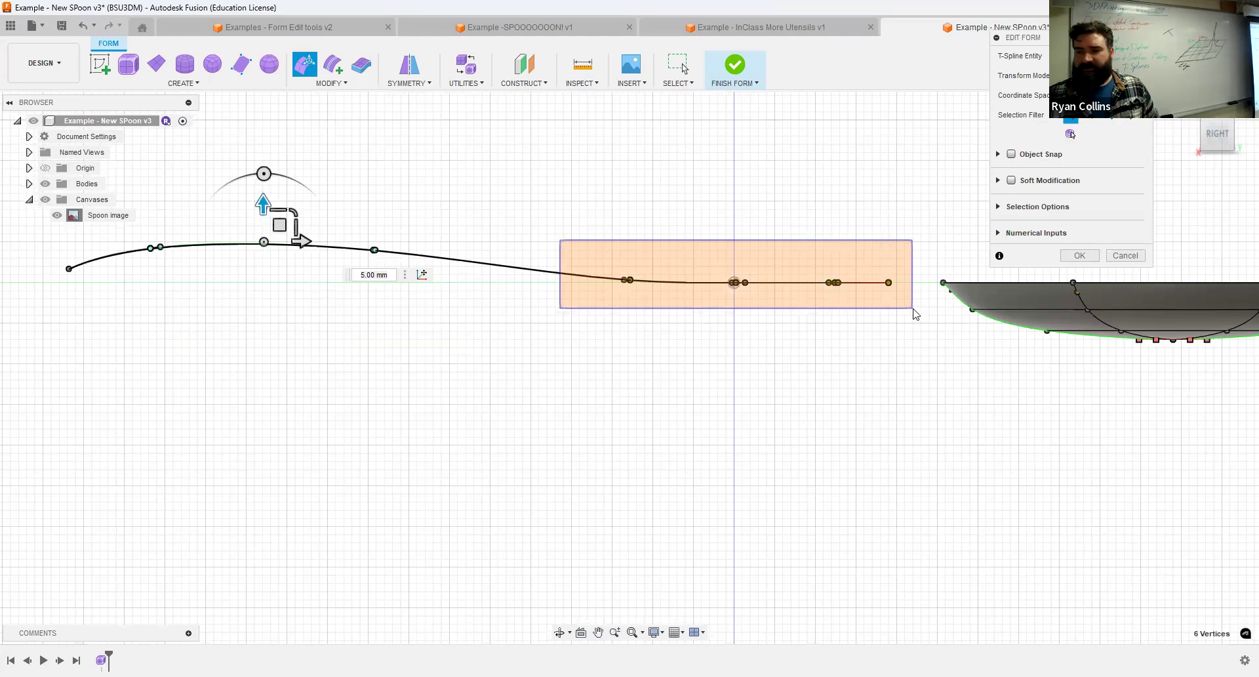
left_click_drag(771, 245, 773, 228)
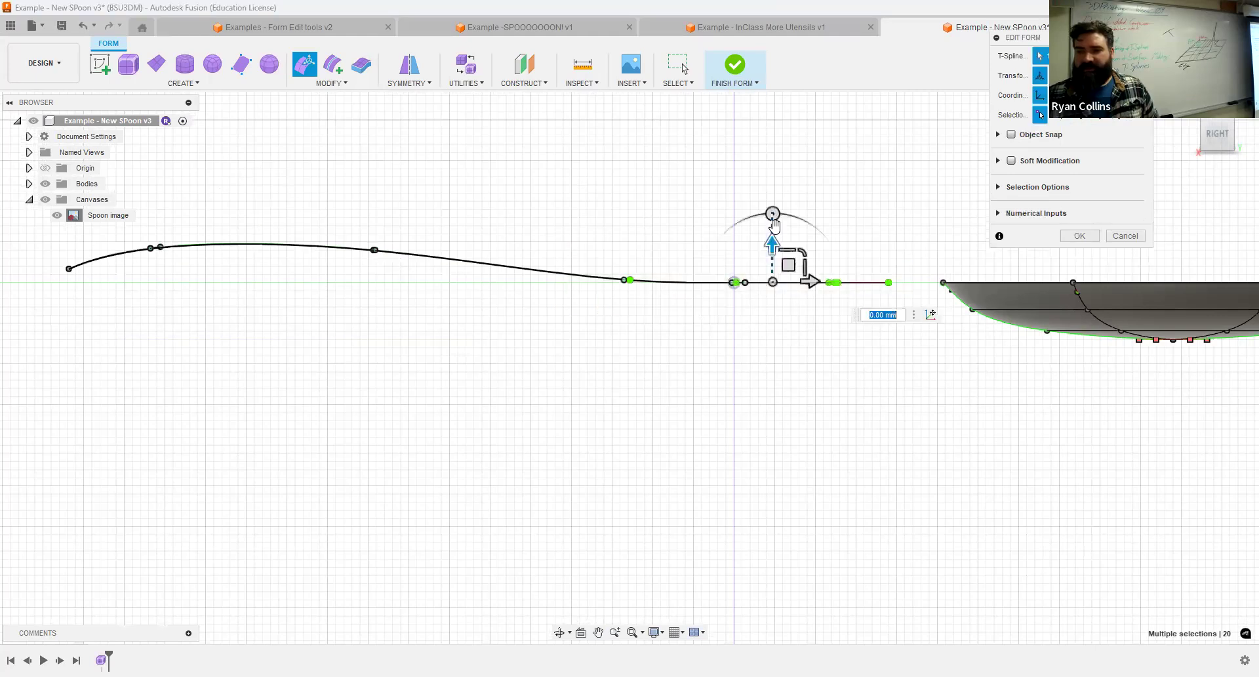
left_click_drag(519, 227, 756, 302)
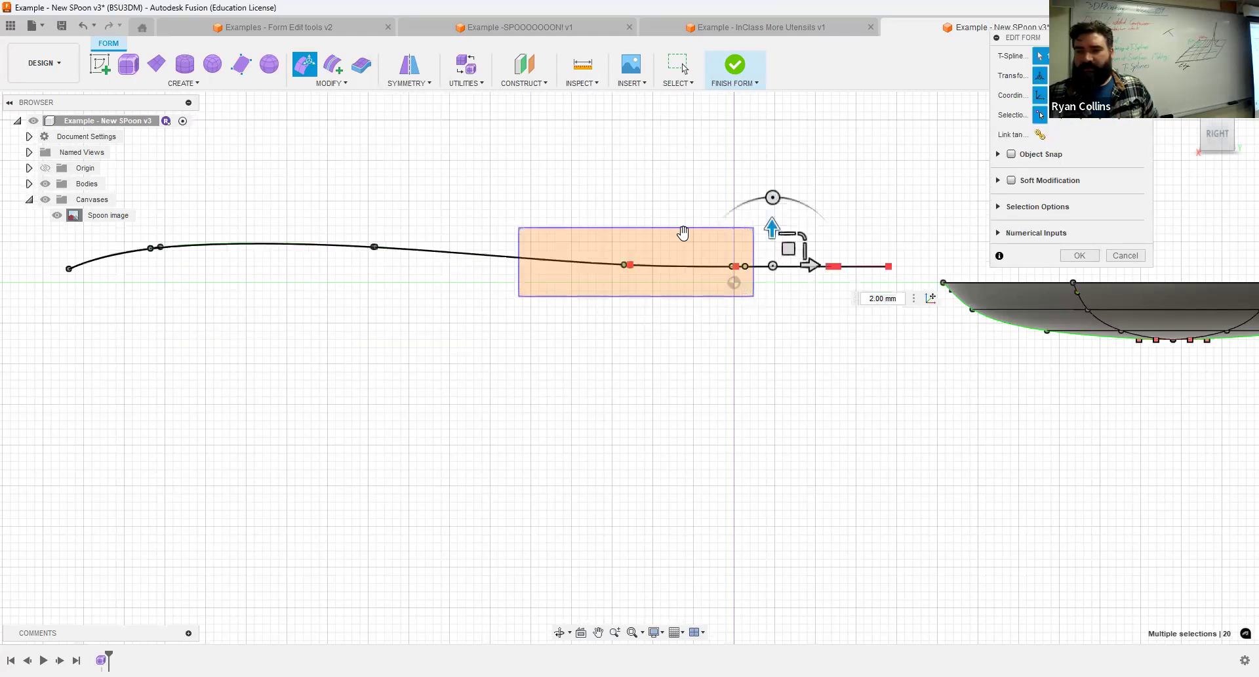
left_click_drag(577, 234, 772, 290)
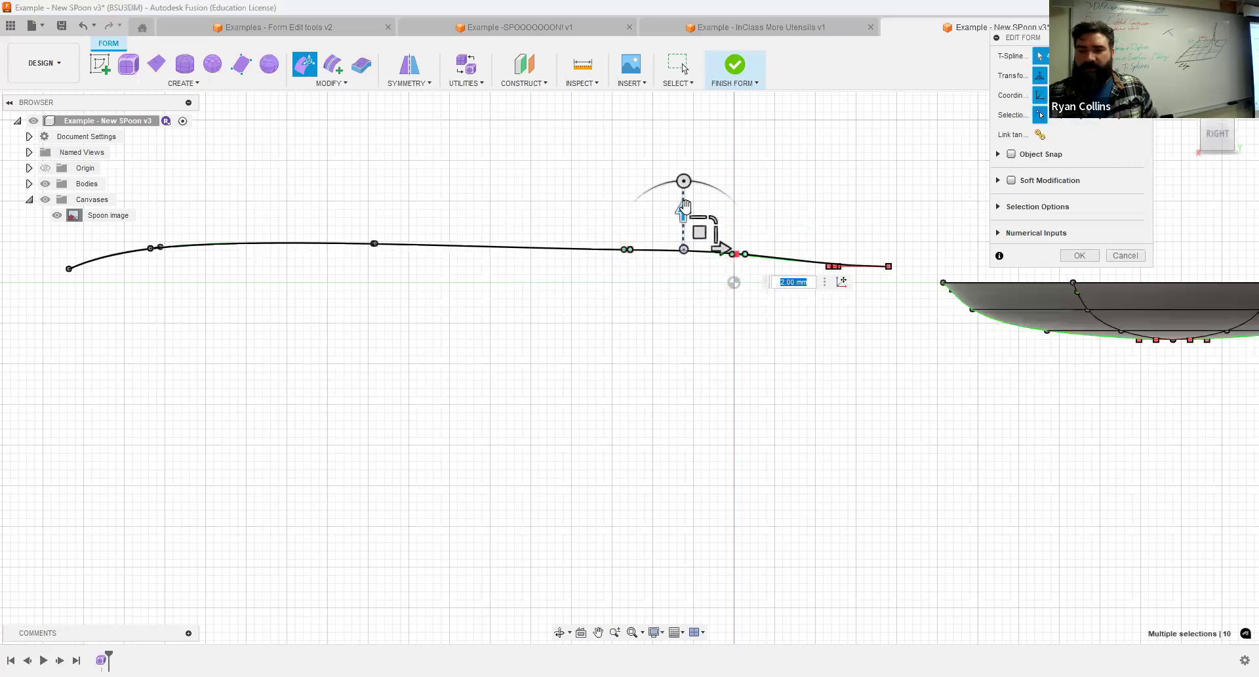
Rotate the handle's middle-section vertices by -10 degrees and shift the inner-end vertices by about -2.02 mm horizontally and 1.69 mm vertically.
left_click_drag(316, 212, 760, 287)
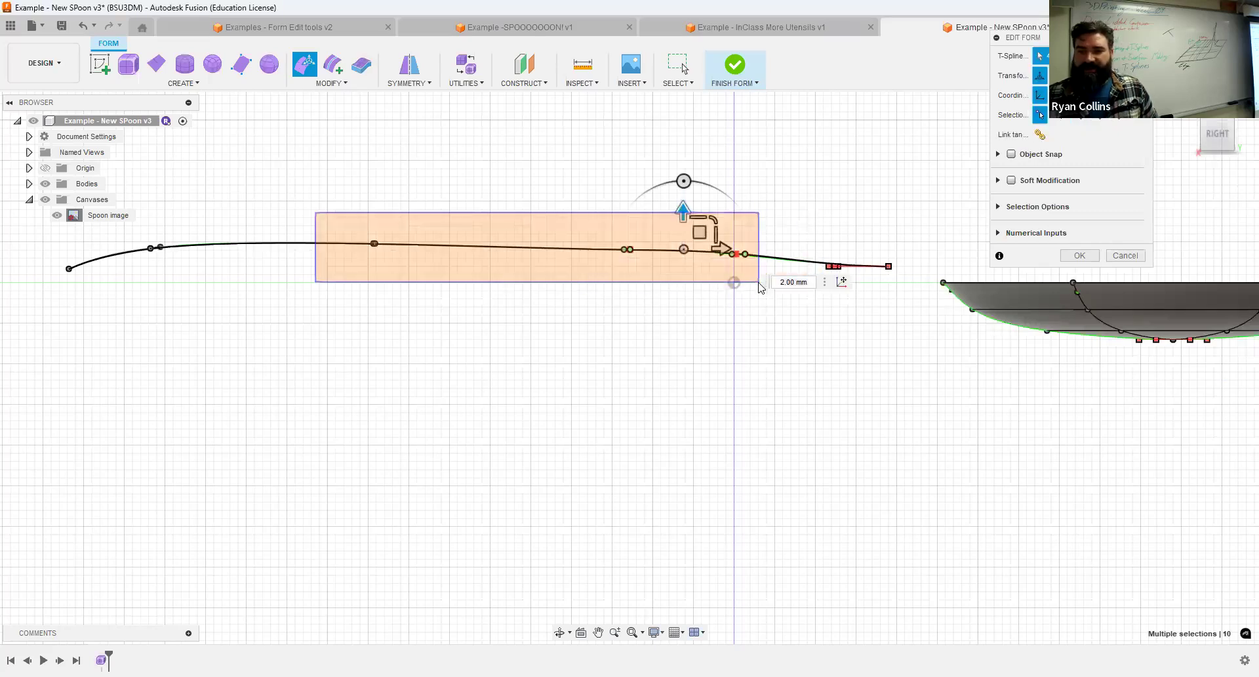
mouse_move(613, 182)
left_mouse_down()
mouse_move(658, 196)
mouse_move(618, 189)
left_mouse_up()
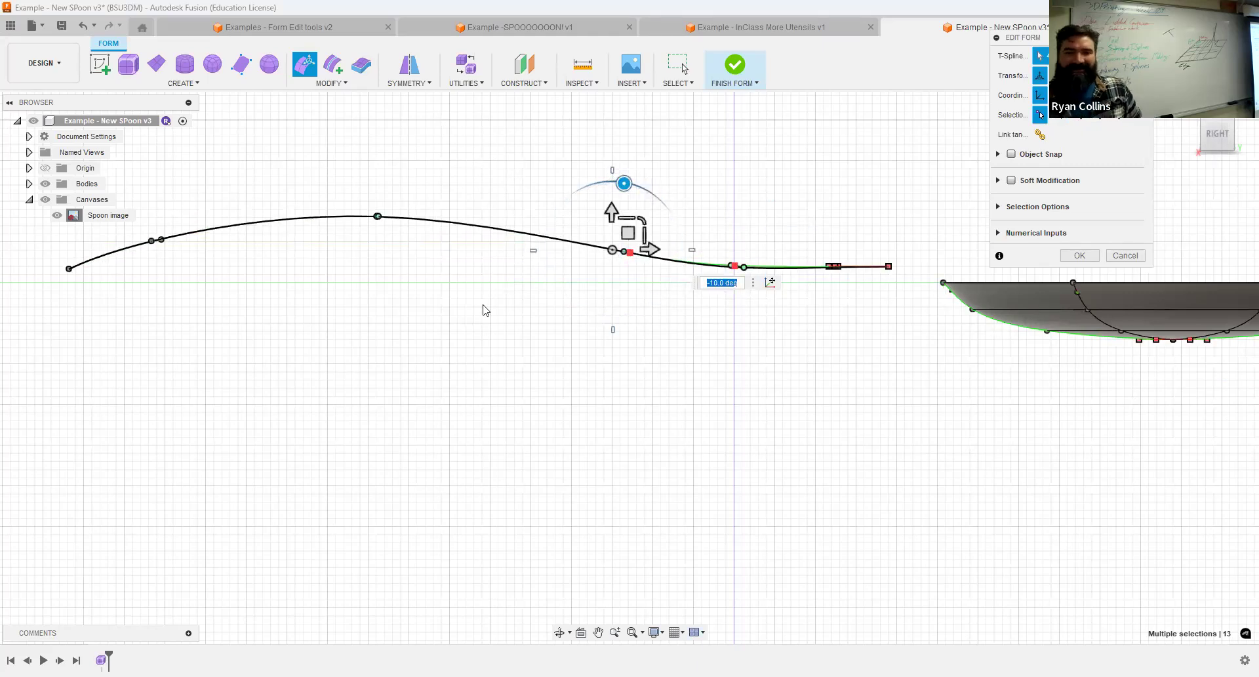
left_click_drag(699, 218, 879, 315)
left_click(786, 198)
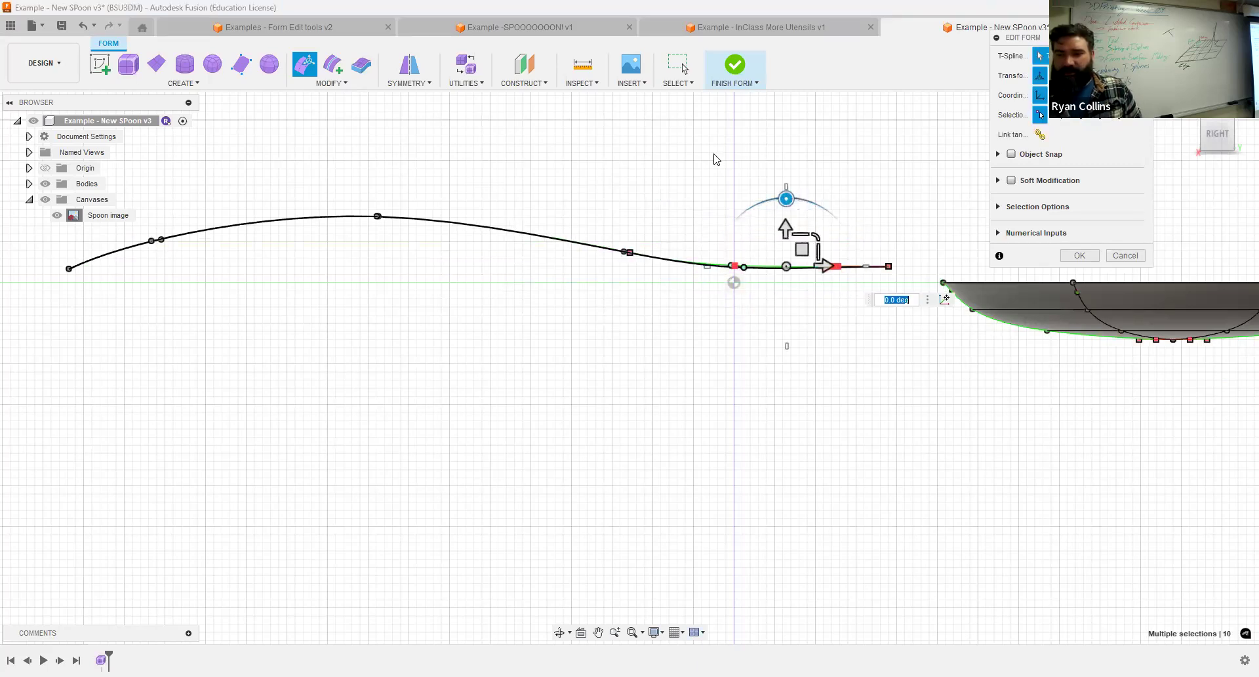
left_click_drag(715, 152, 901, 310)
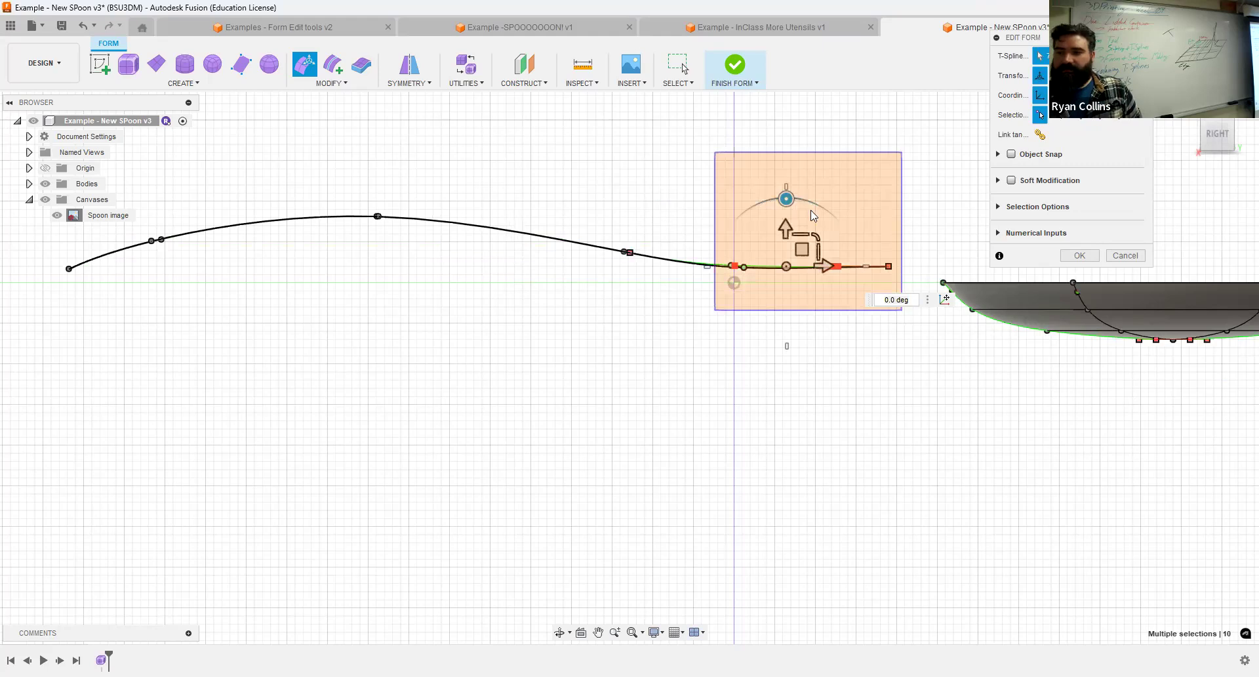
mouse_move(838, 249)
left_mouse_down()
mouse_move(848, 228)
mouse_move(814, 207)
mouse_move(820, 237)
left_mouse_up()
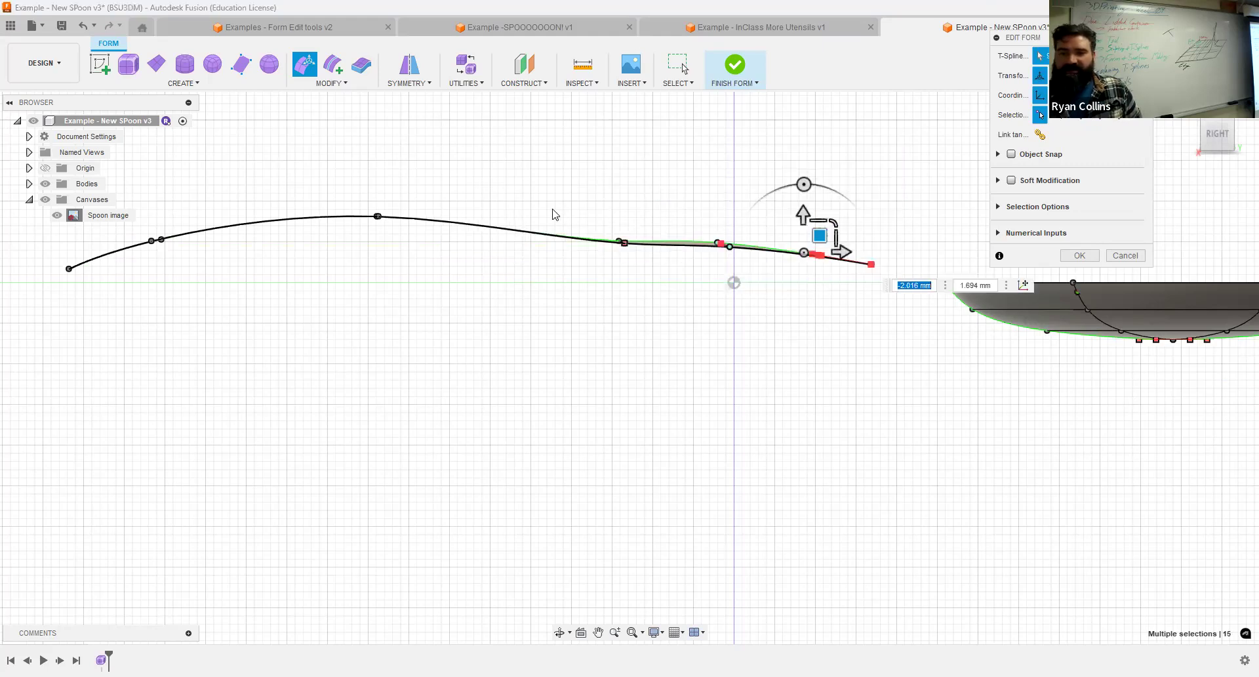
Move the vertices at the handle's inner bend about -1.53 mm horizontally and 2.42 mm vertically, and finish the form edit.
left_click(623, 242)
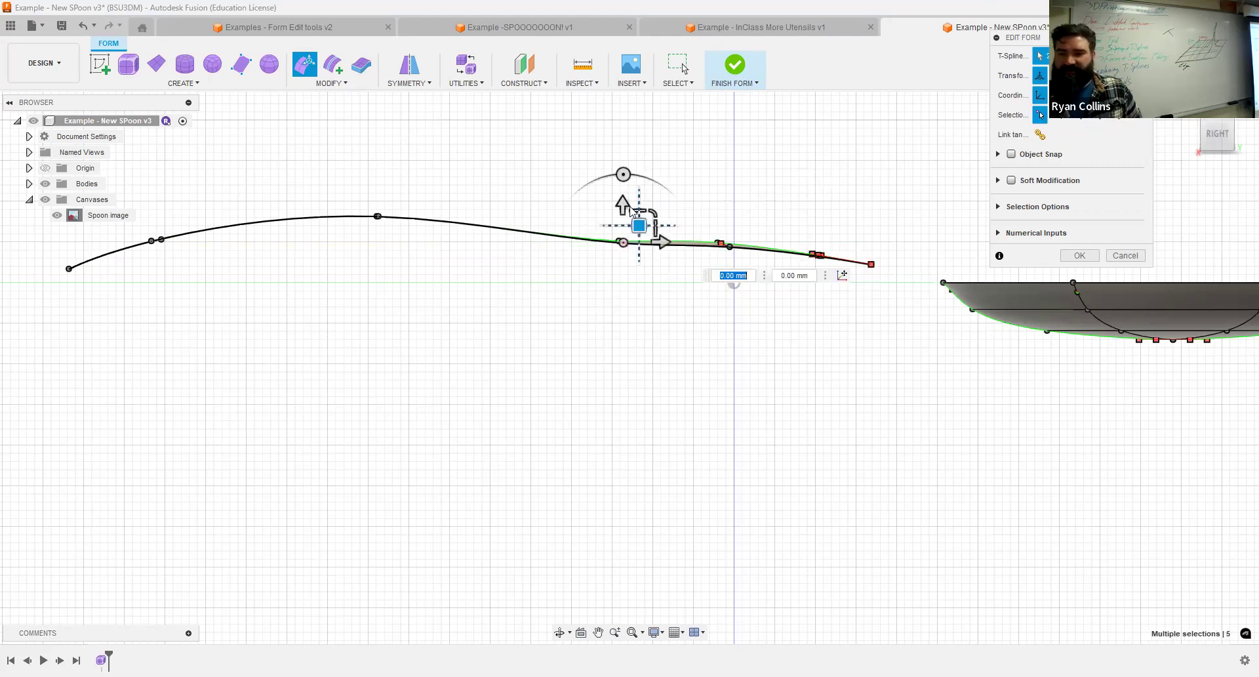
left_click_drag(639, 225, 626, 206)
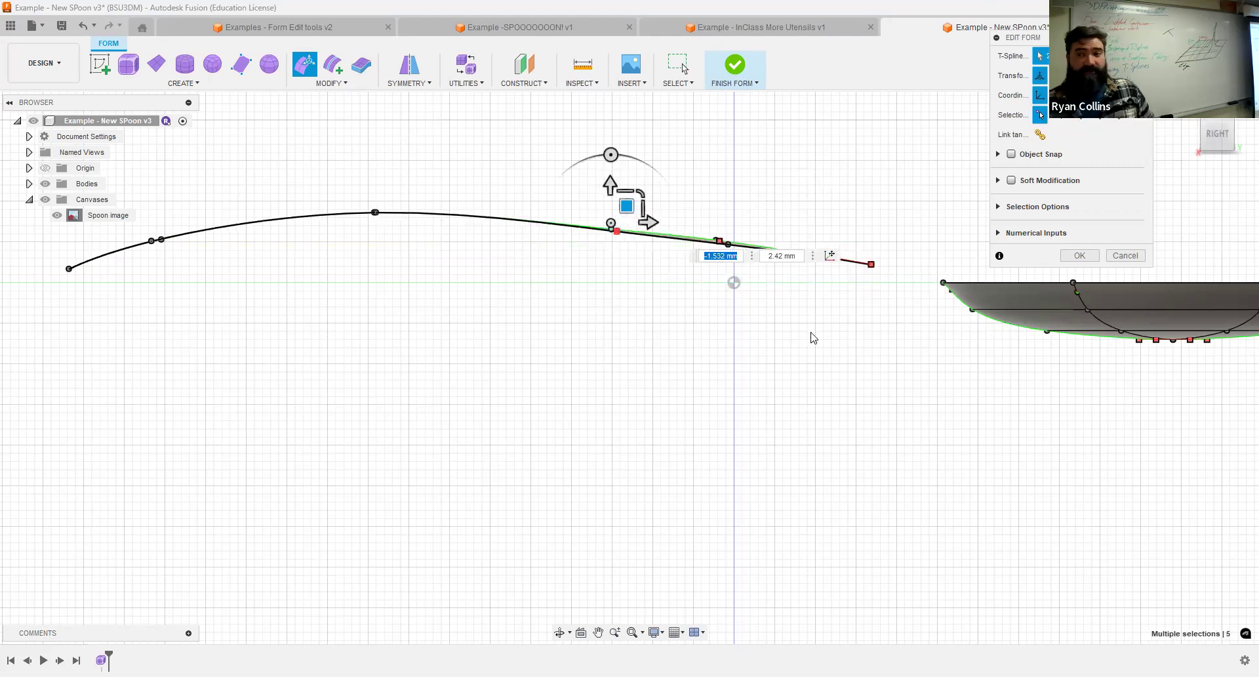
middle_click_drag(820, 446, 745, 452, "shift")
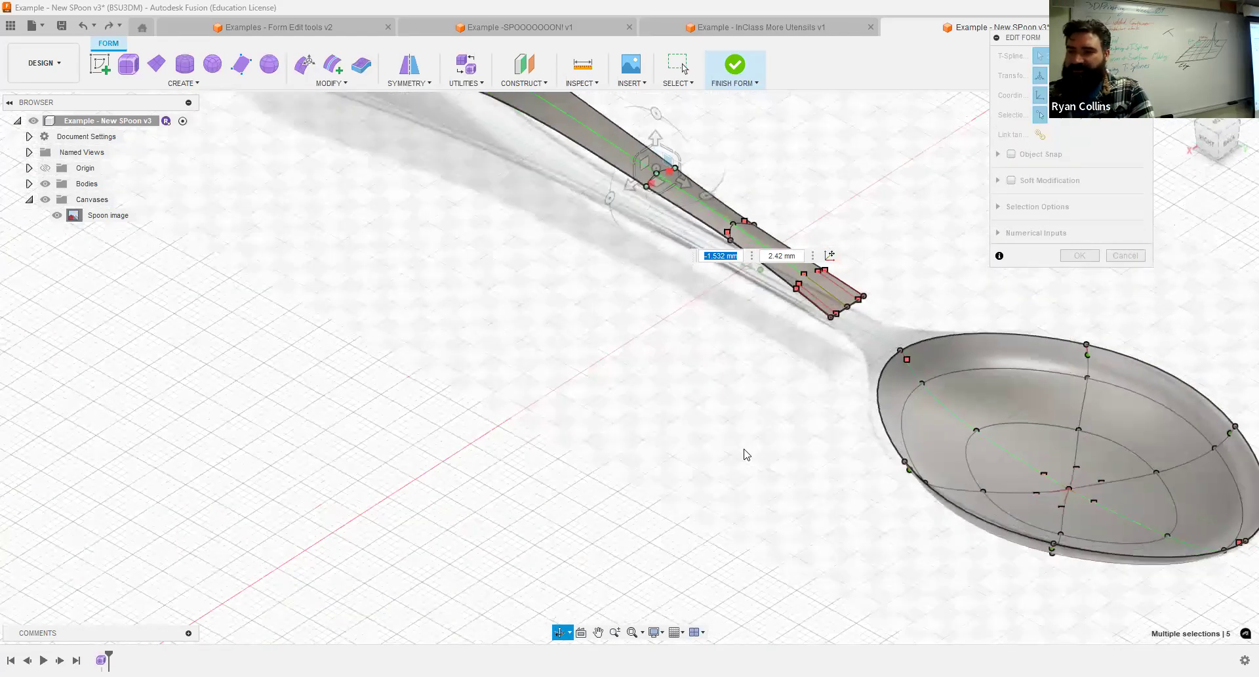
left_click(1079, 257)
Bridge the handle's inner end edges to the two bowl rim edges facing it, using 1 face and without keeping creases.
scroll(850, 331, "up", 8)
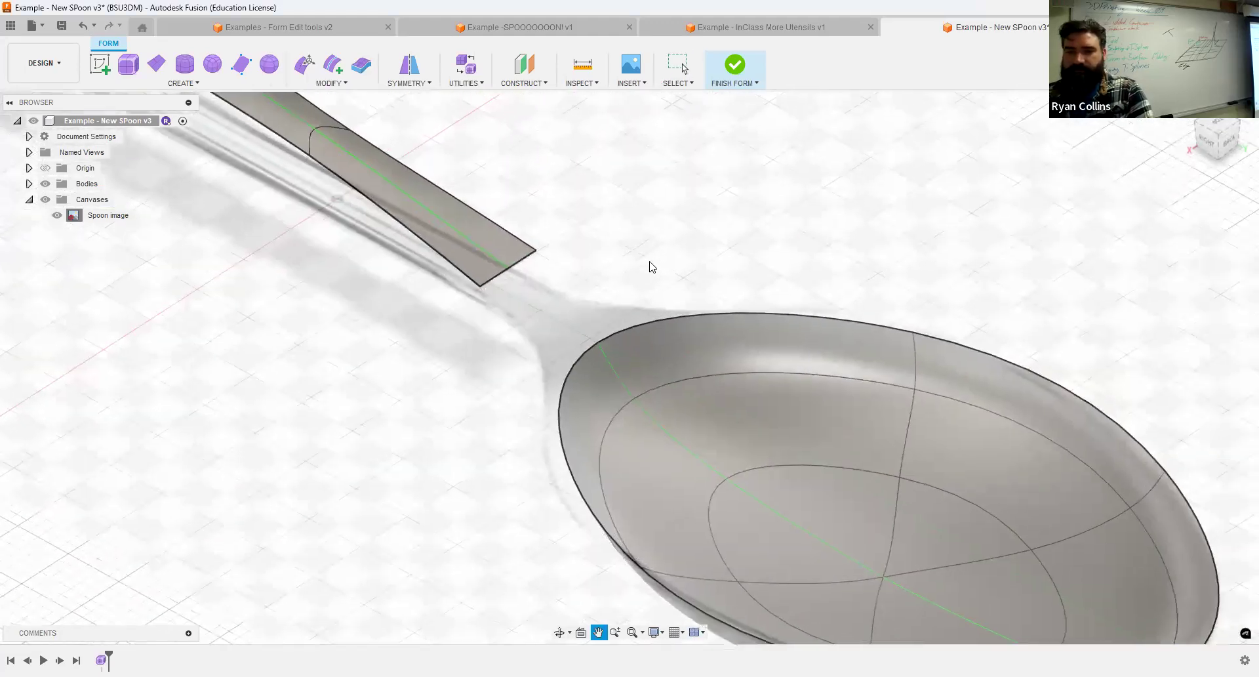
middle_click_drag(650, 263, 631, 272)
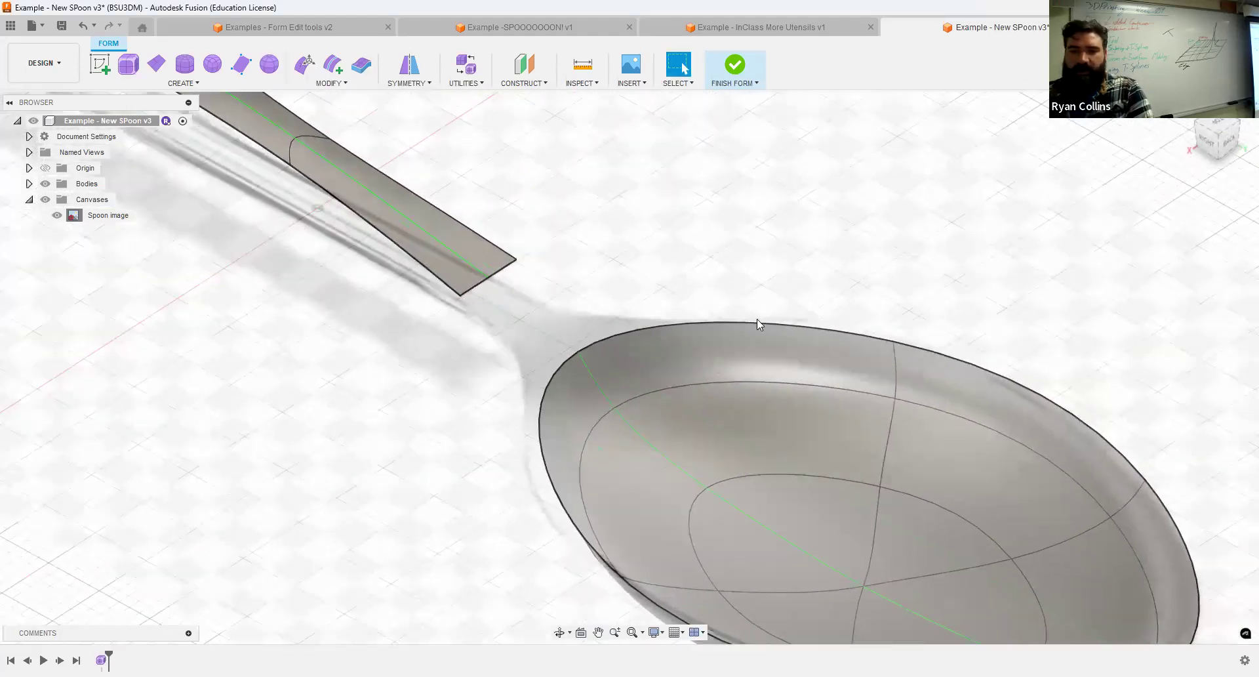
left_click(322, 84)
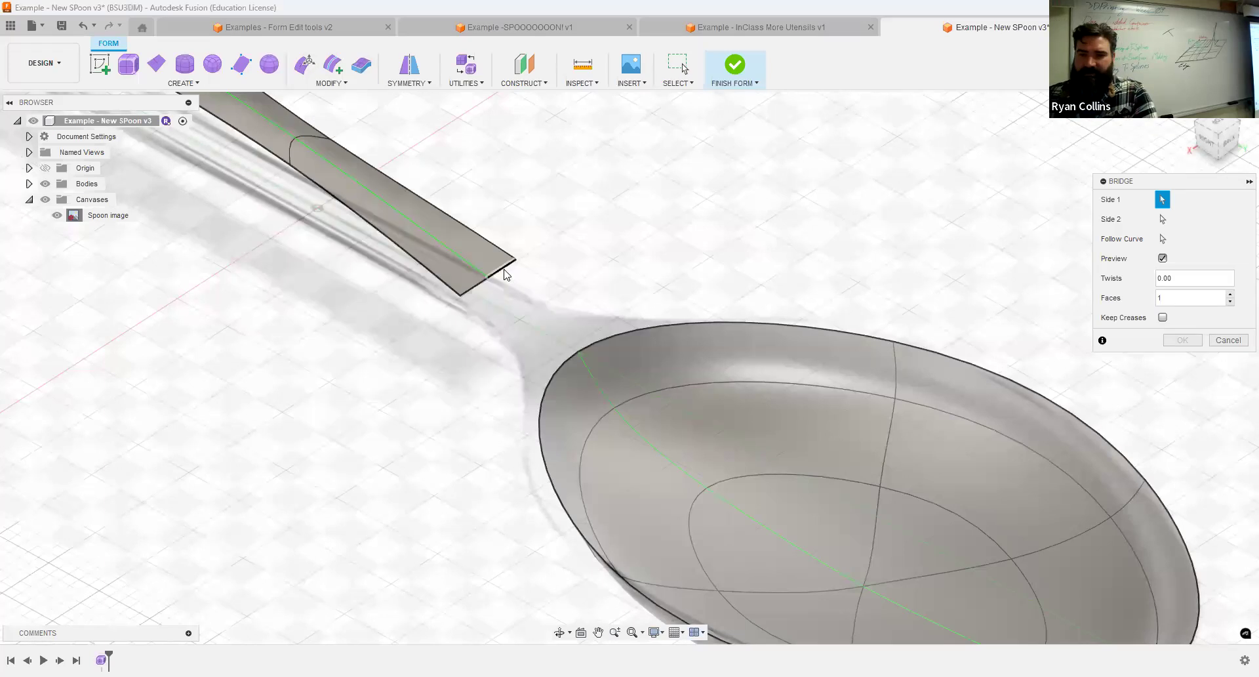
left_click(498, 271)
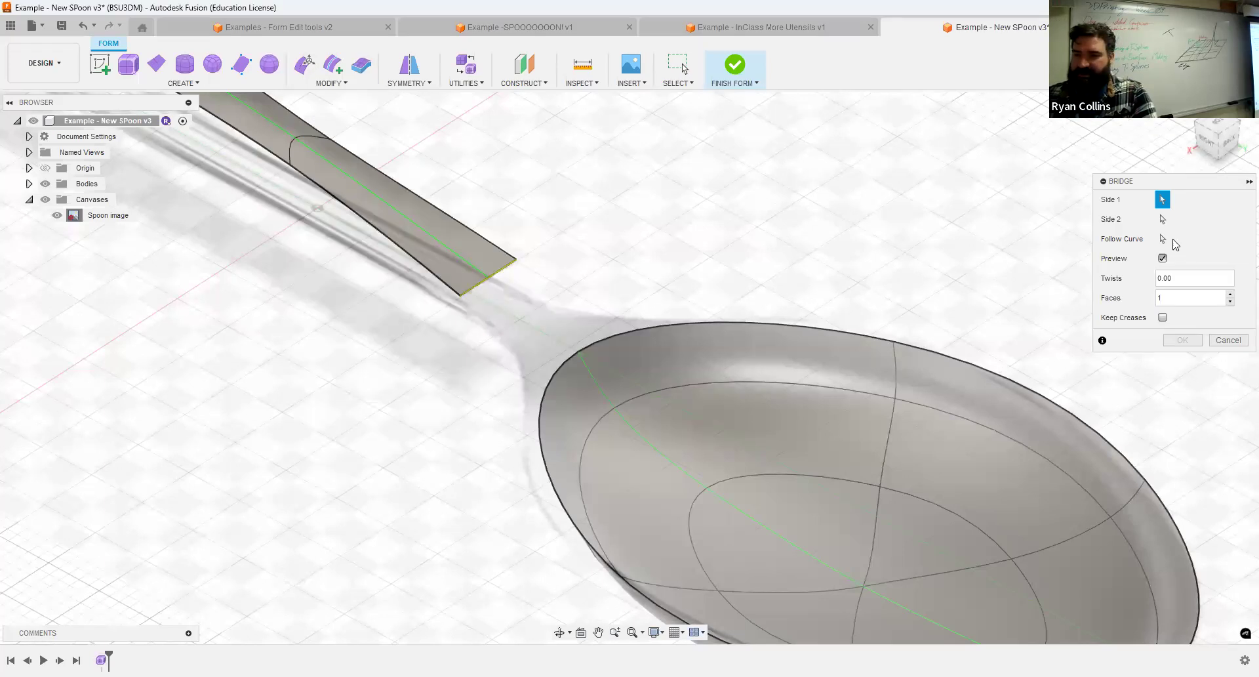
left_click(1164, 219)
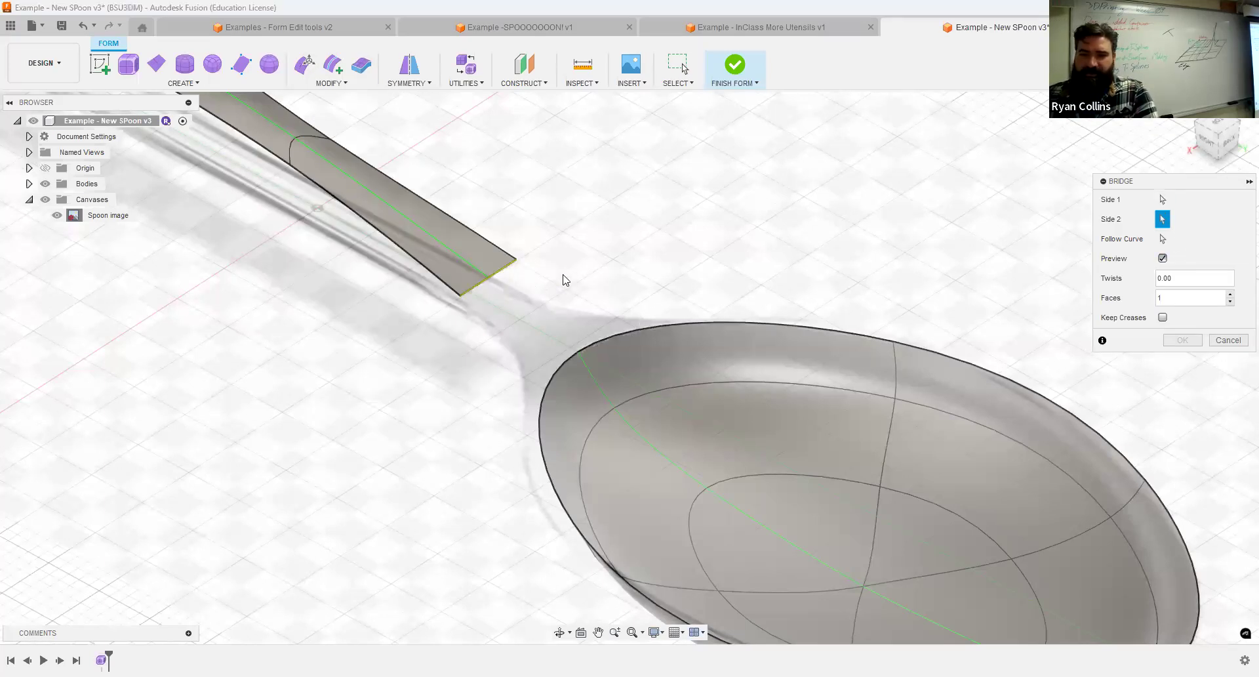
left_click(661, 322)
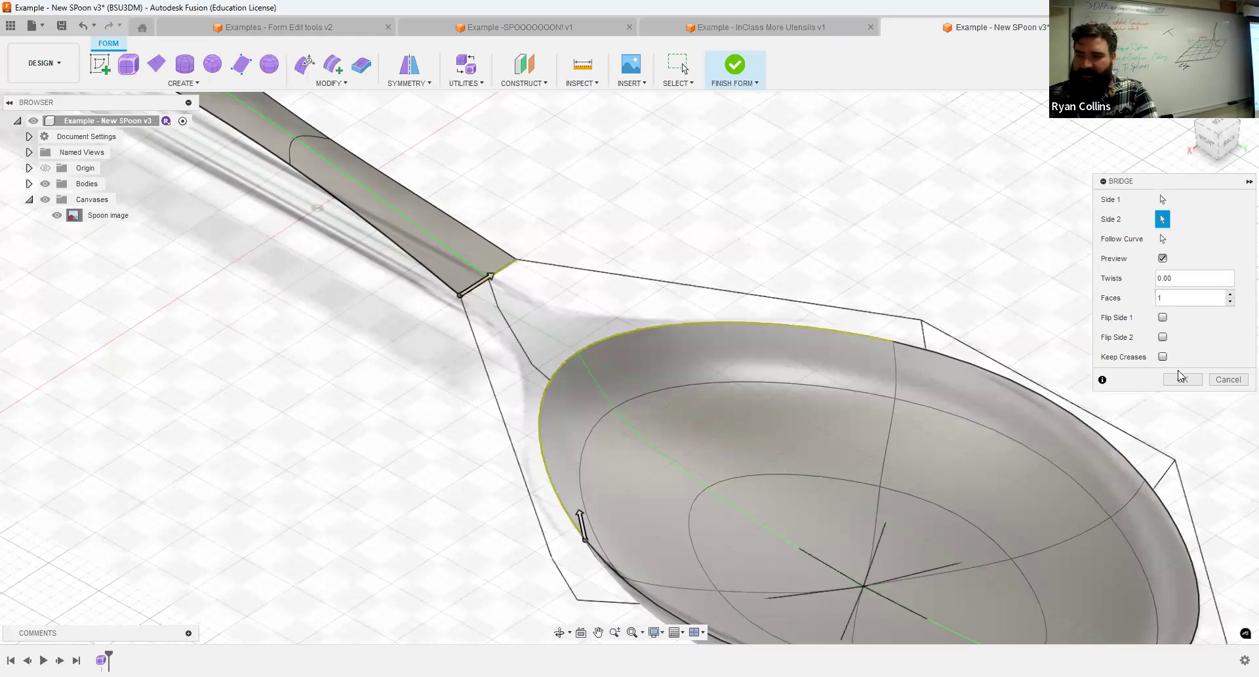
left_click(1183, 380)
Check the bridged neck and bowl from the side and in perspective, and undo the bridge without kept creases.
middle_click_drag(850, 467, 728, 352, "shift")
left_click(1217, 145)
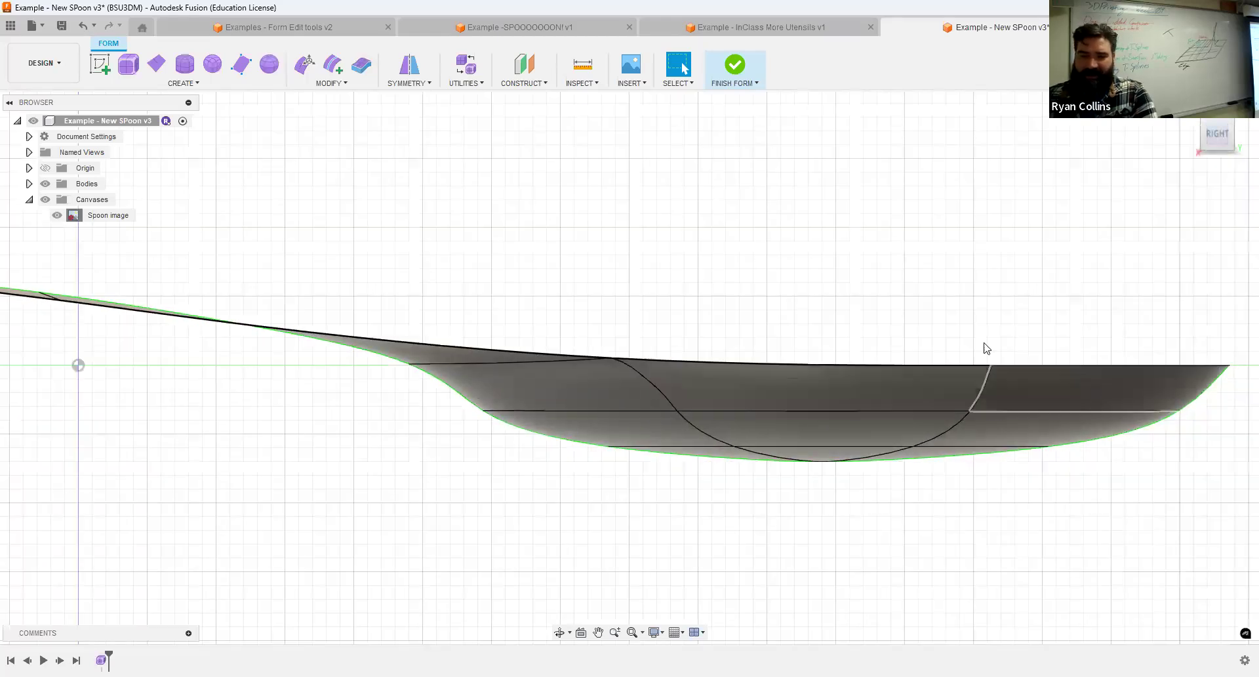
middle_click_drag(991, 315, 743, 300, "shift")
scroll(745, 349, "down", 3)
middle_click_drag(786, 344, 778, 412)
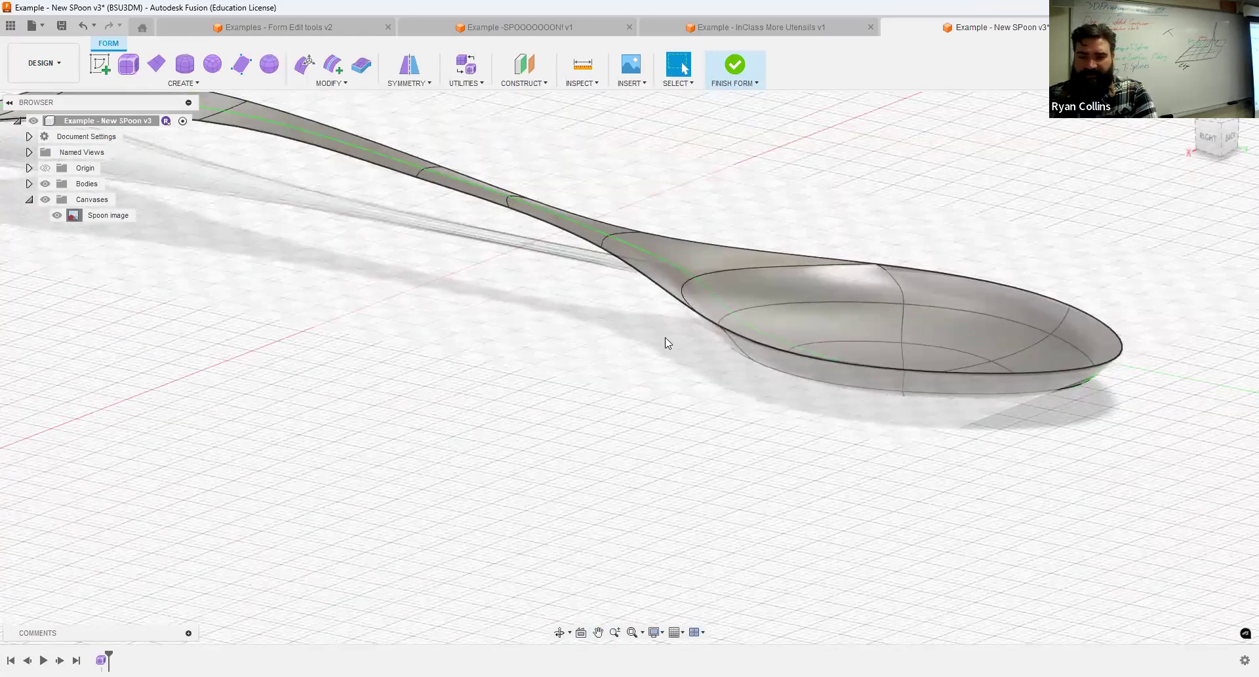
key("ctrl+z")
Repeat the bridge from the handle's end edges to the two facing bowl rim edges with creases kept.
right_click(497, 358)
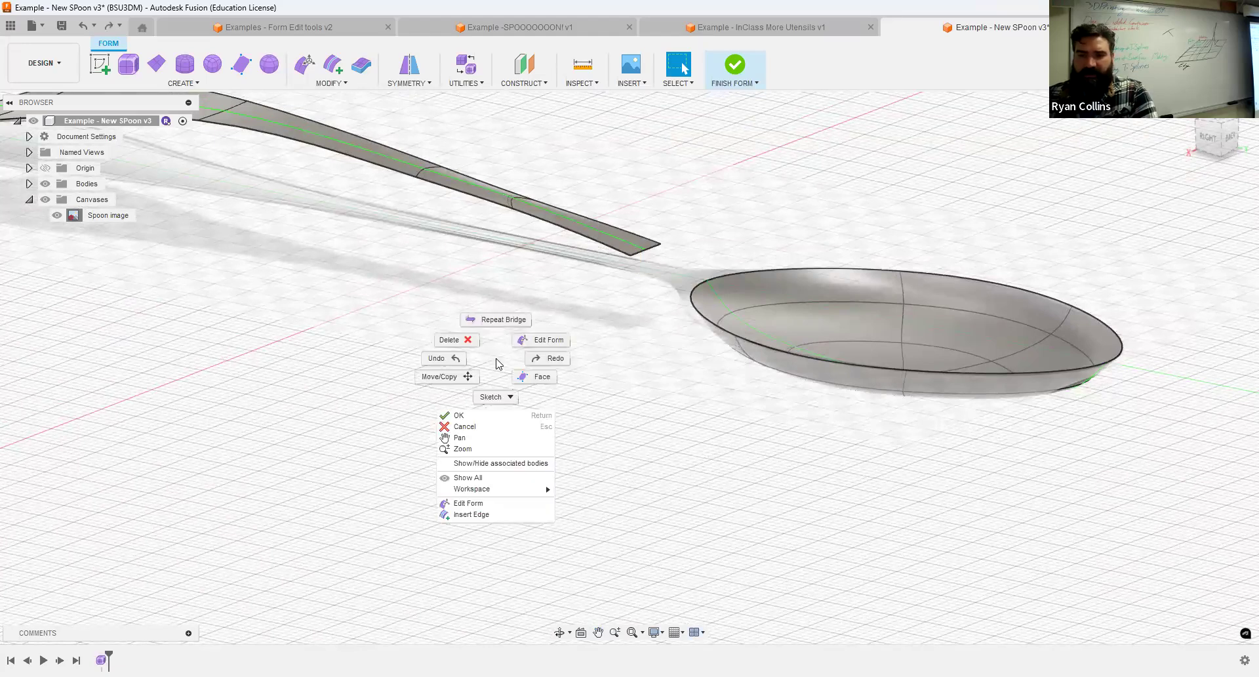
left_click(503, 307)
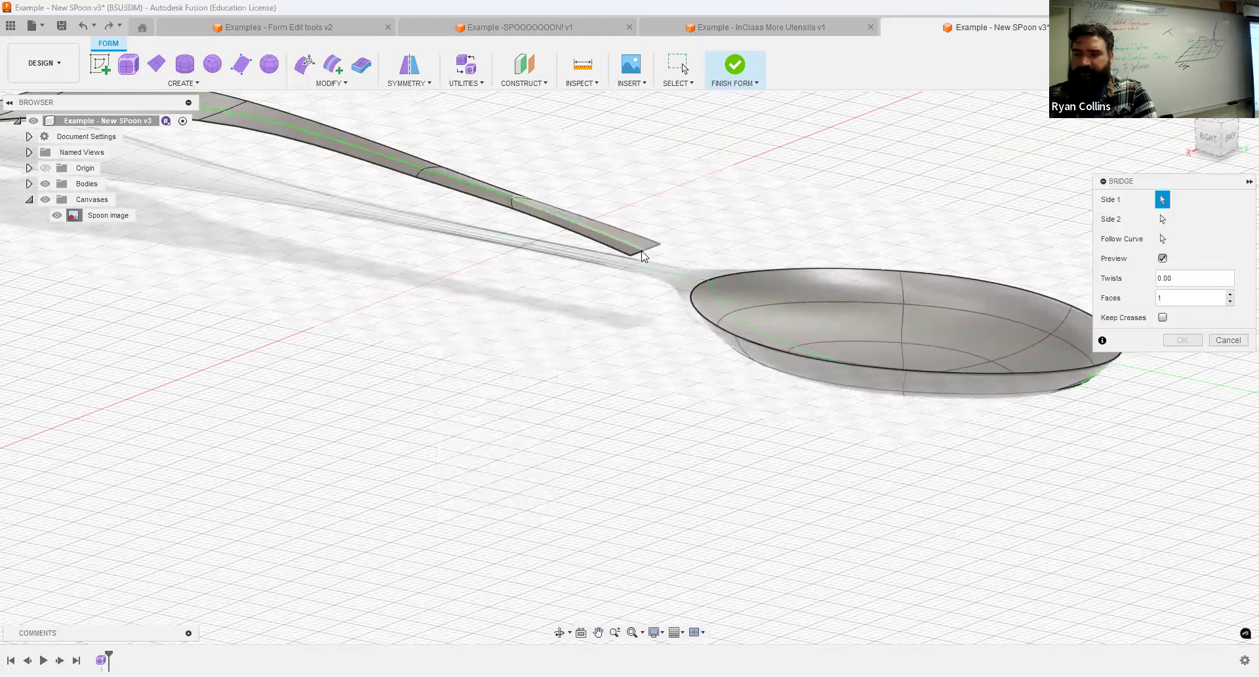
left_click(658, 248)
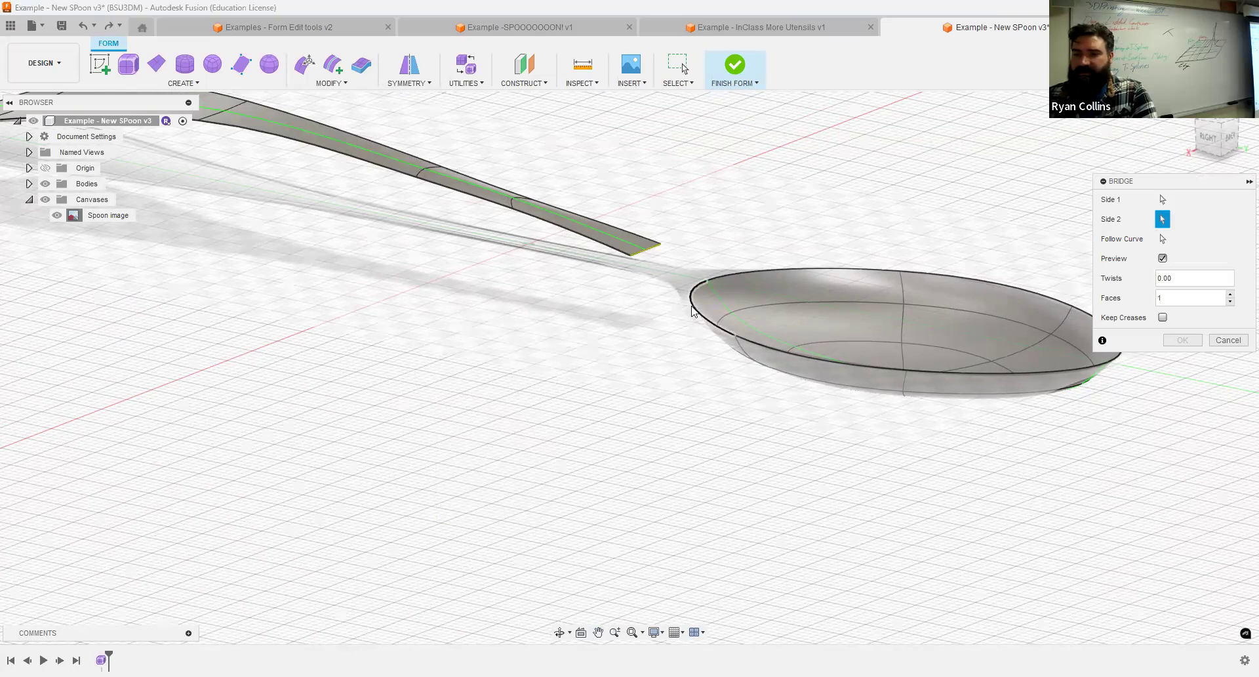
left_click(785, 300)
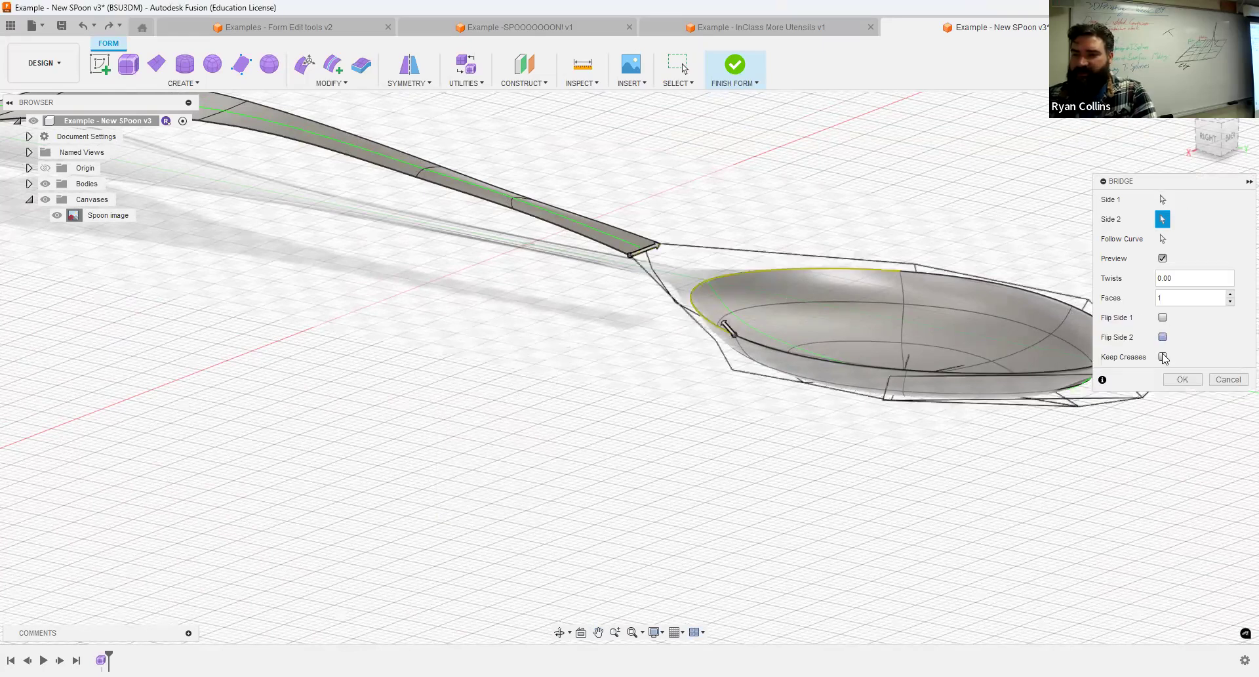
left_click(1163, 357)
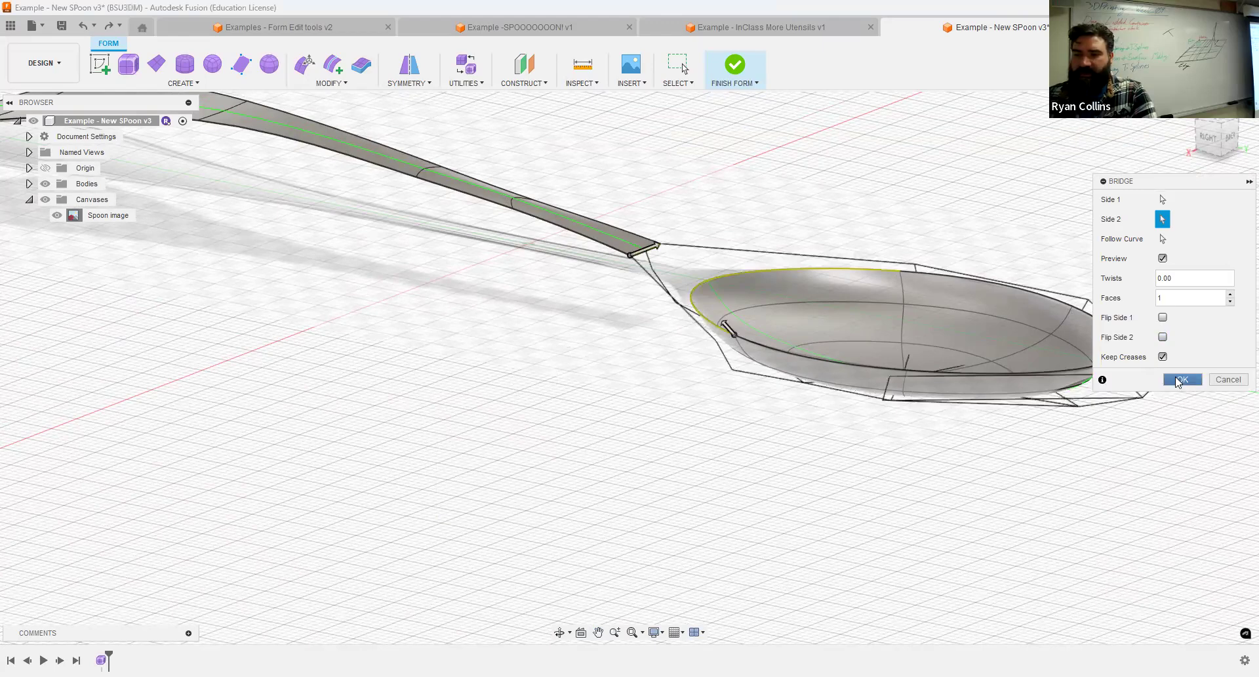
Inspect the creased transition between handle and bowl in side view and undo the bridge.
middle_click_drag(837, 372, 869, 356, "shift")
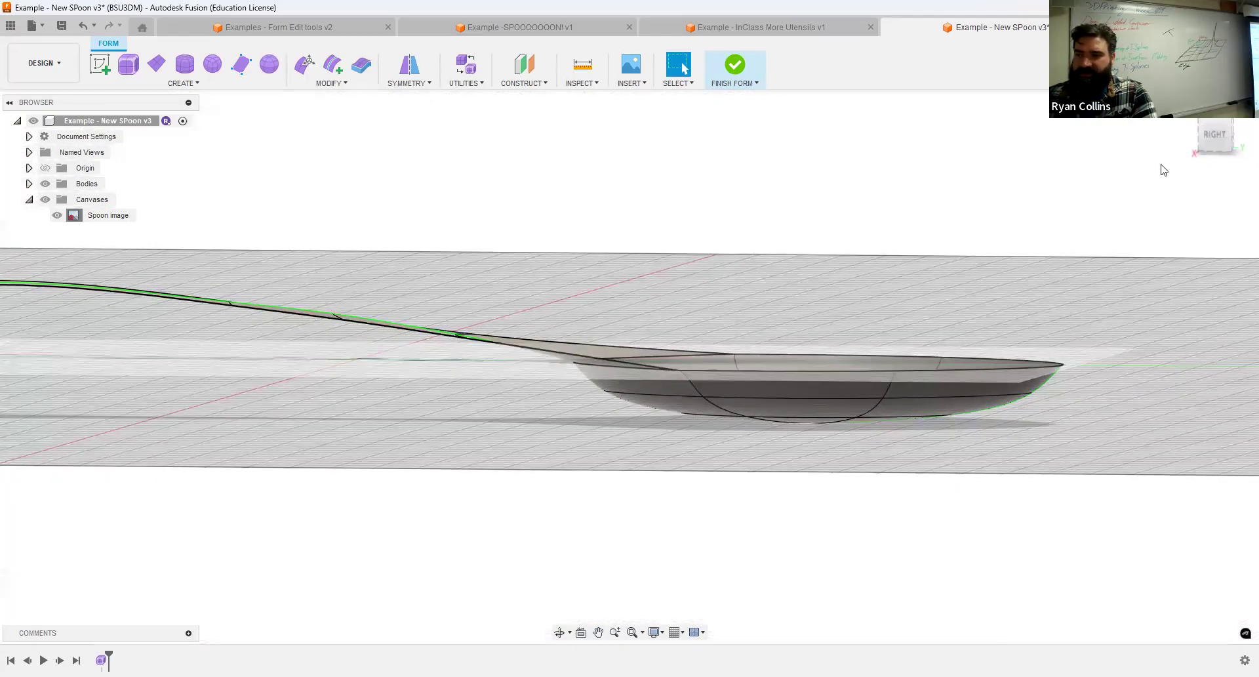
left_click(1215, 143)
scroll(640, 341, "up", 5)
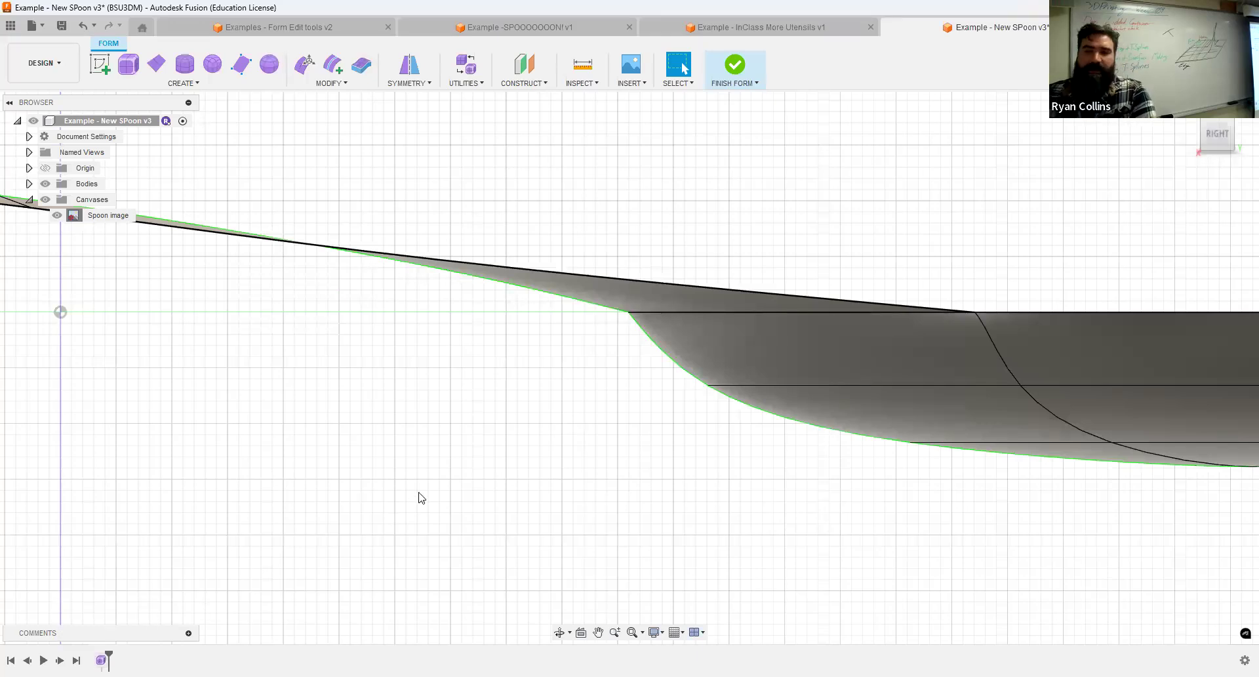
middle_click_drag(567, 430, 559, 438, "shift")
right_click(558, 437)
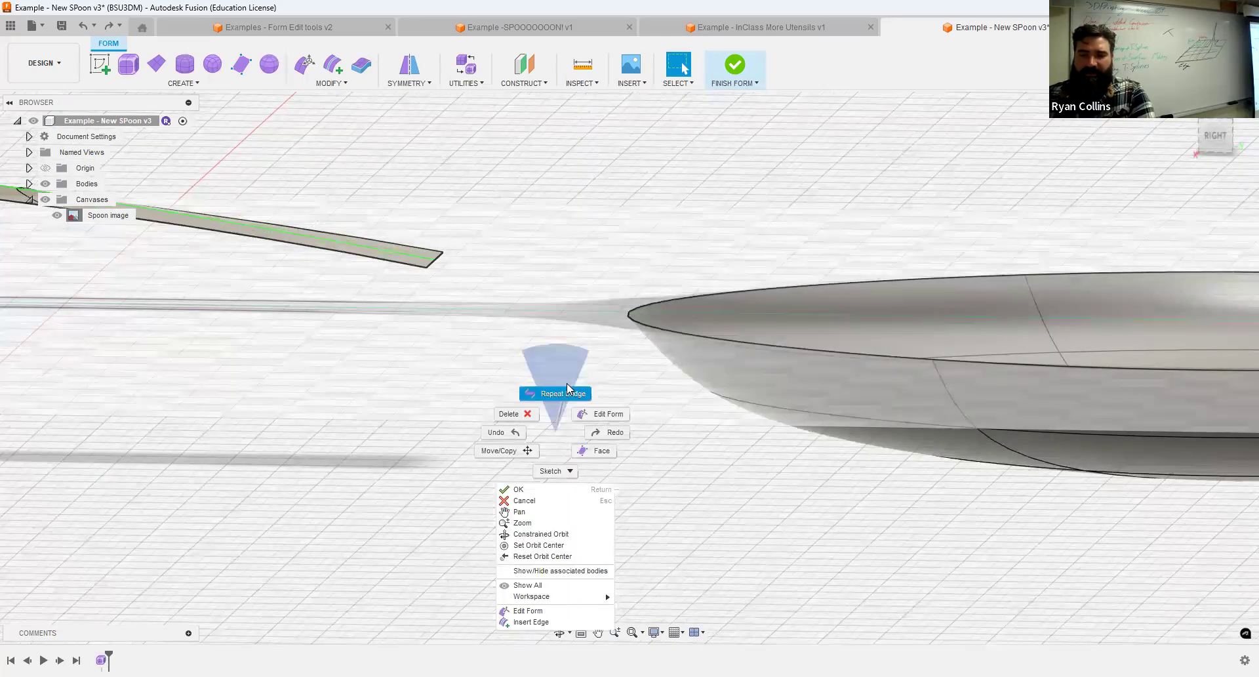
left_click(562, 393)
left_click(1229, 341)
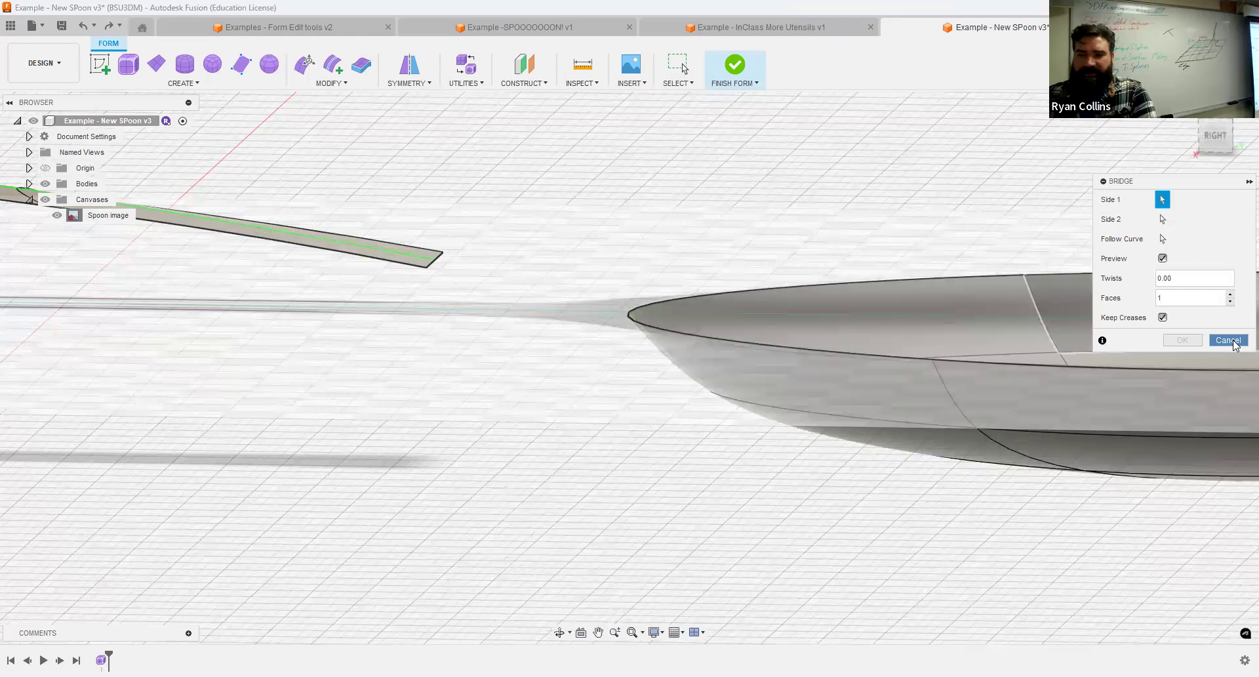
Insert simple edges on both sides of the bowl's centreline edge facing the handle at location 0.4, and check the bowl from the side.
scroll(620, 394, "up", 10)
scroll(662, 381, "down", 5)
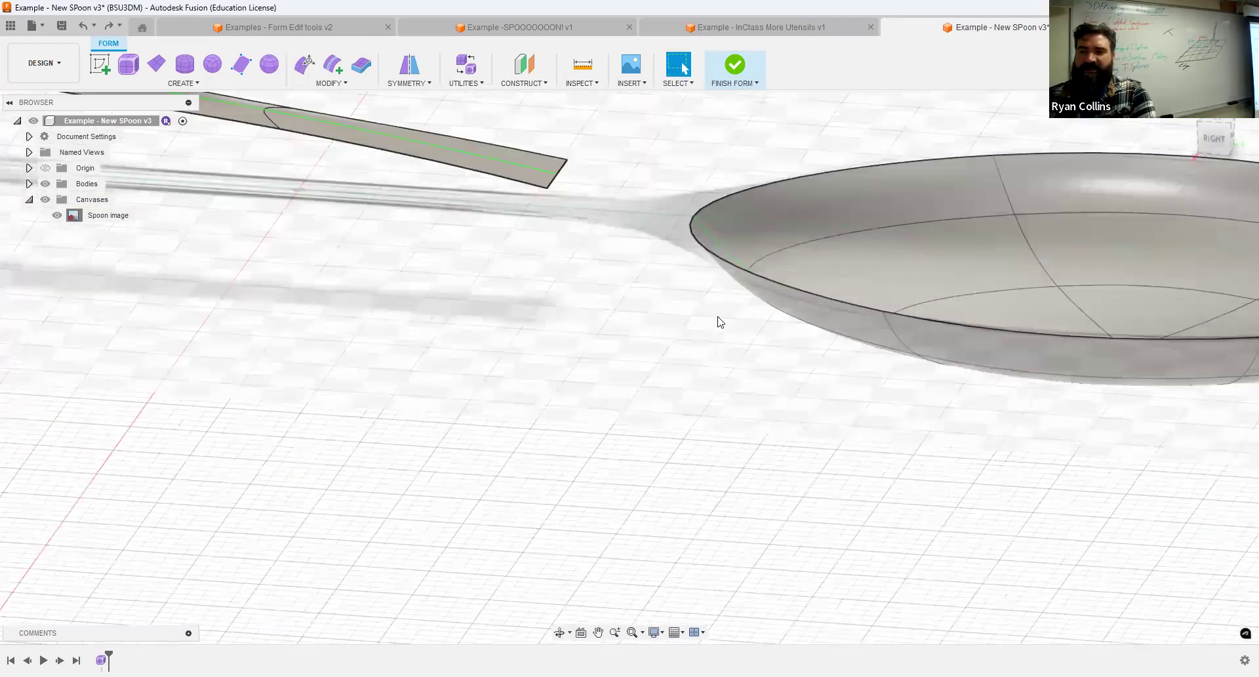
scroll(689, 289, "down", 3)
middle_click_drag(708, 260, 697, 297, "shift")
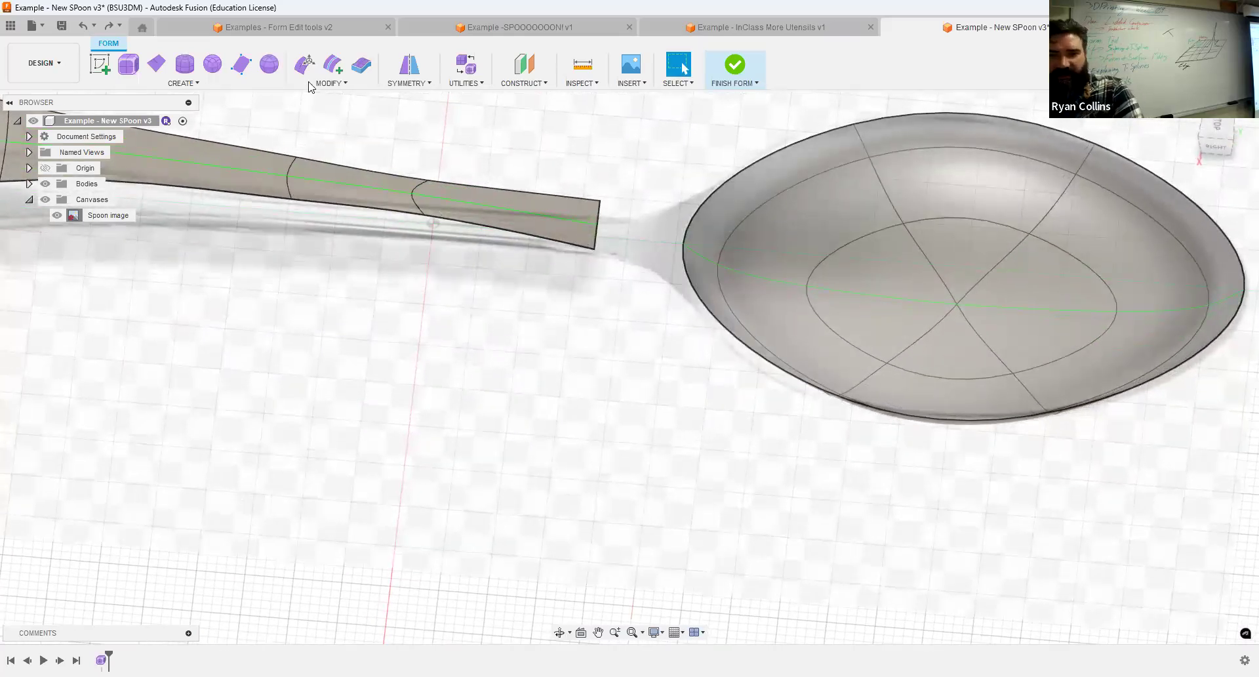
left_click(333, 66)
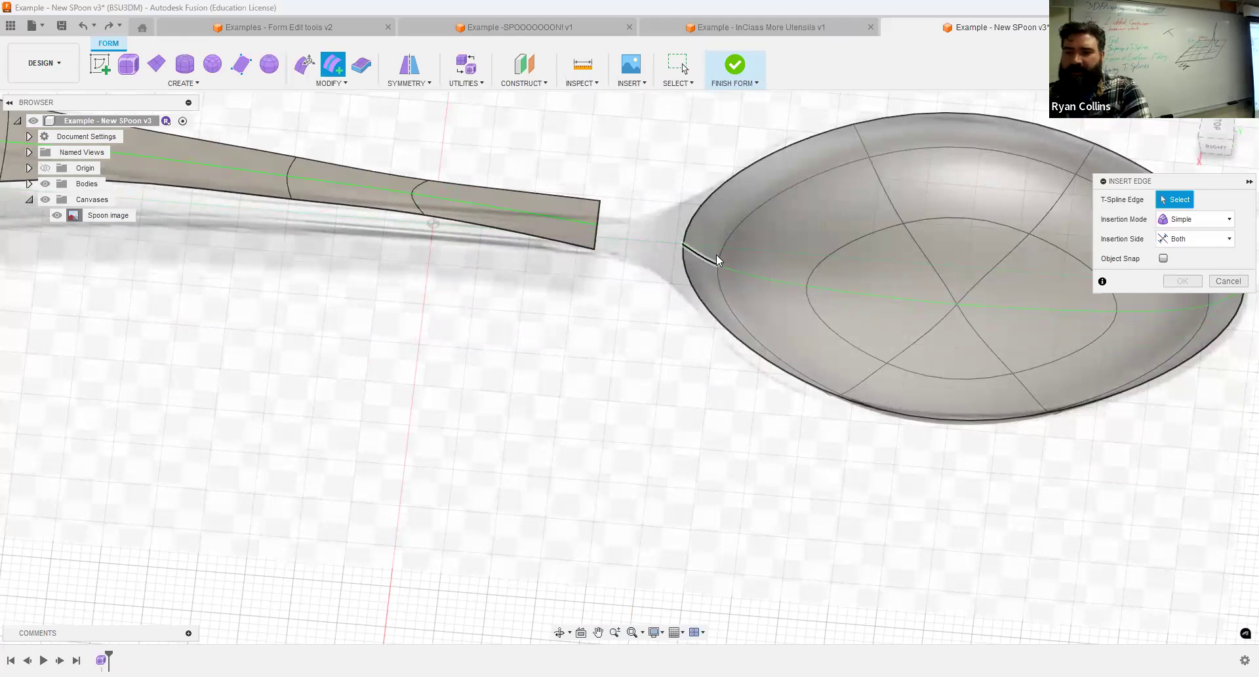
left_click(692, 278)
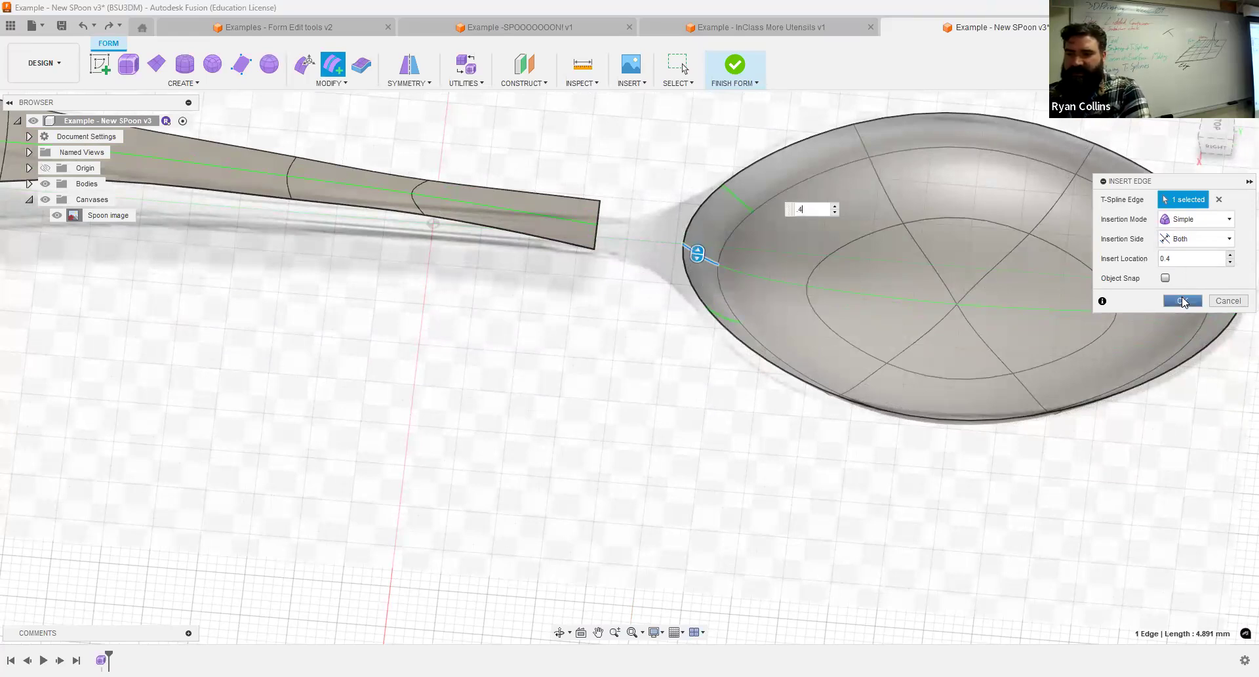
left_click(1184, 302)
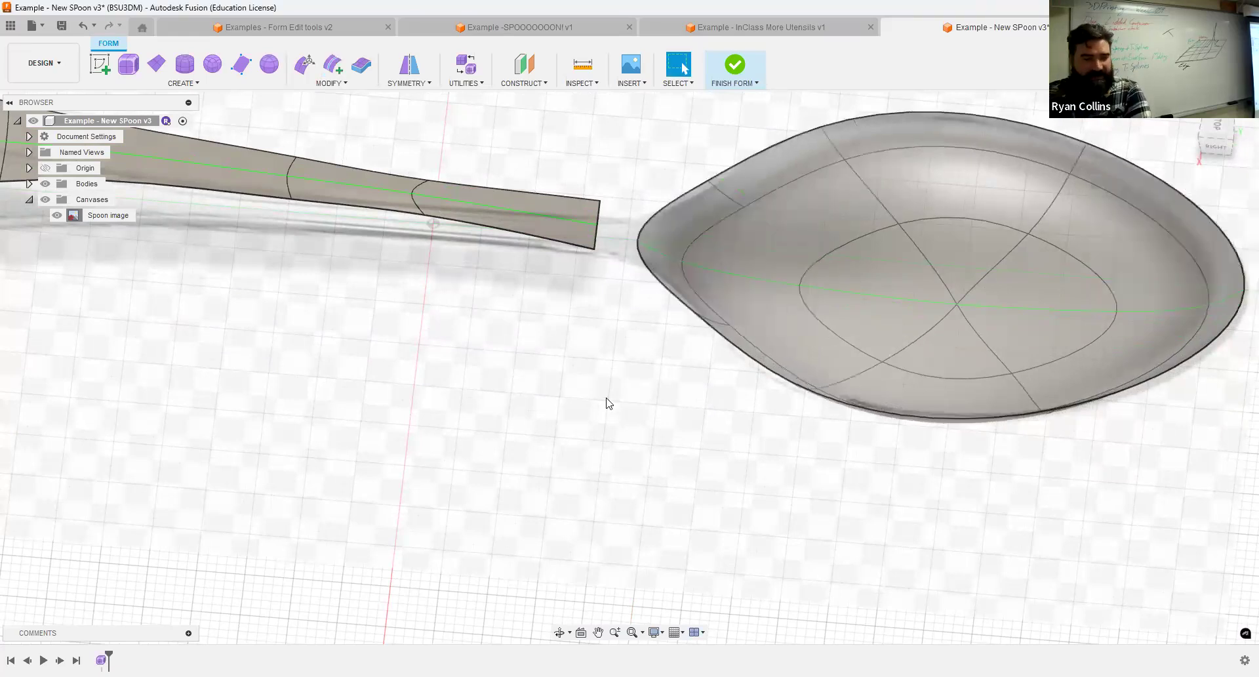
middle_click_drag(640, 444, 666, 379, "shift")
left_click(1222, 131)
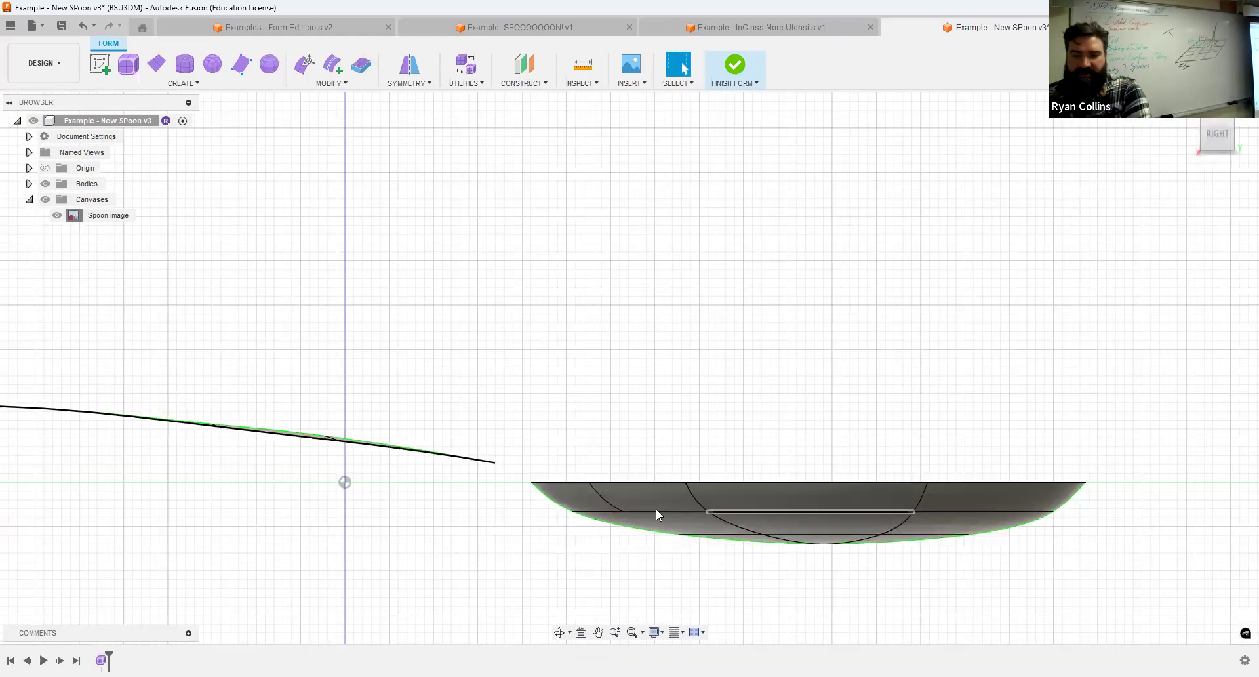
Bridge the handle's end edge to the facing bowl rim edge with one face and creases not kept, and check the neck from the side and in perspective.
left_click(794, 490)
middle_click_drag(748, 467, 750, 498, "shift")
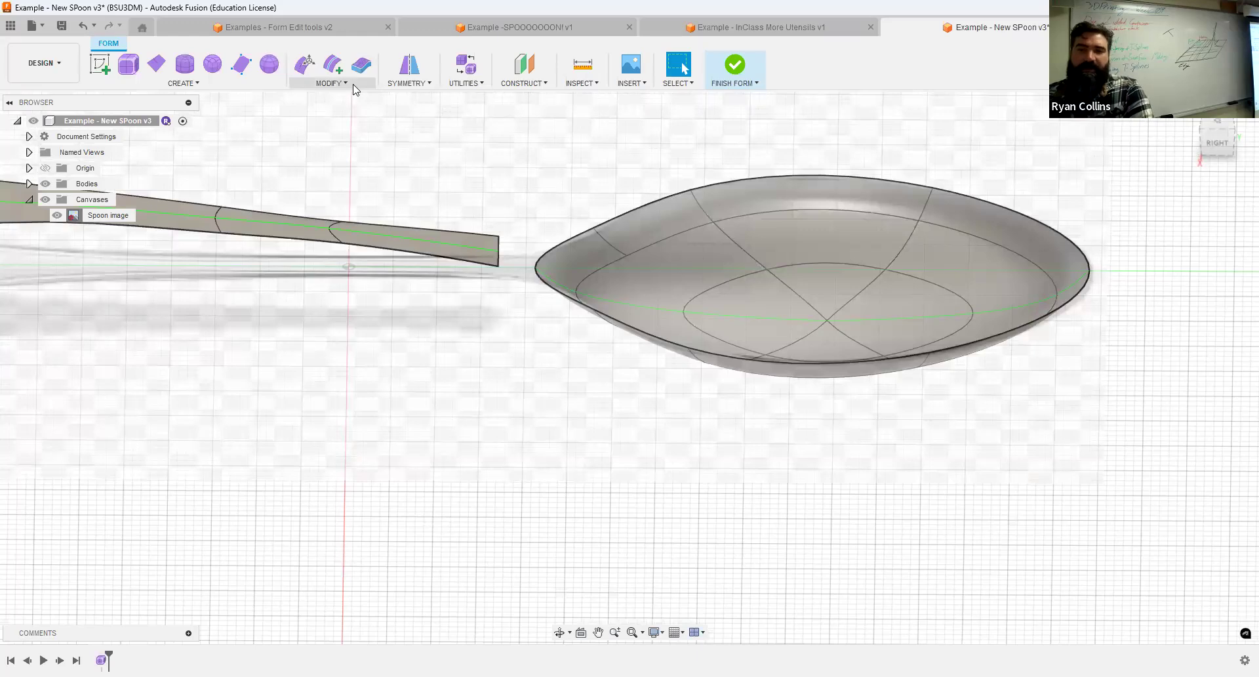
left_click(331, 83)
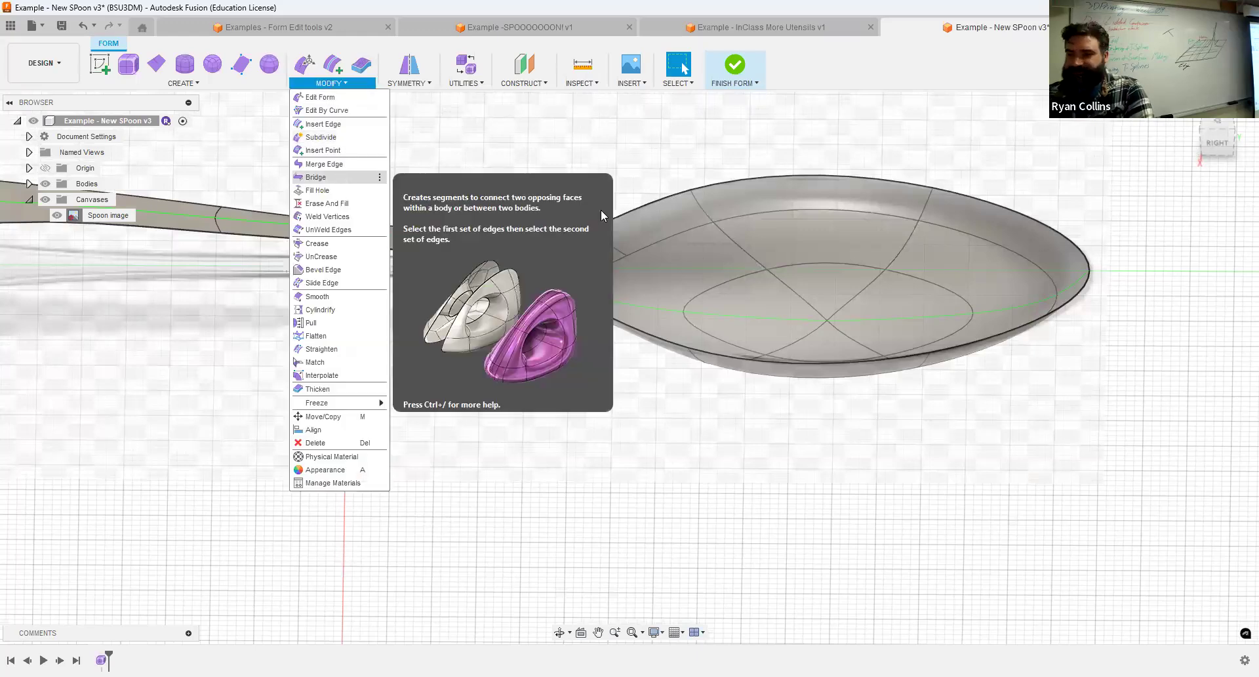
left_click(358, 179)
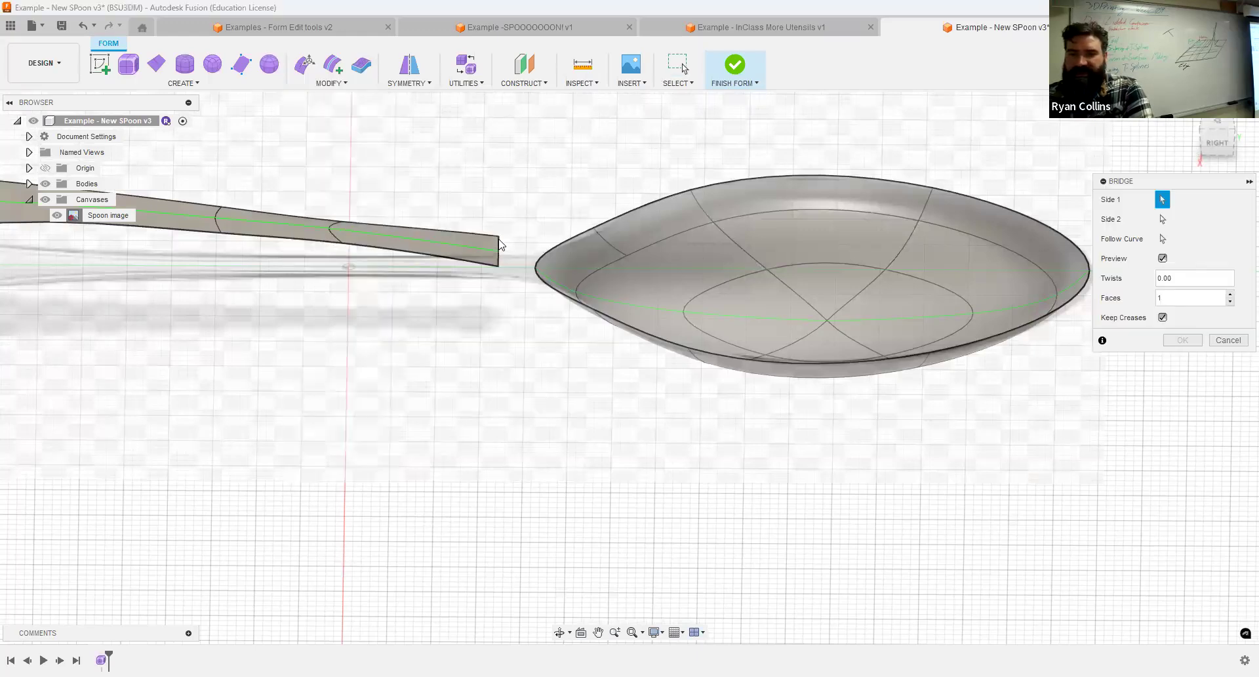
left_click(504, 248)
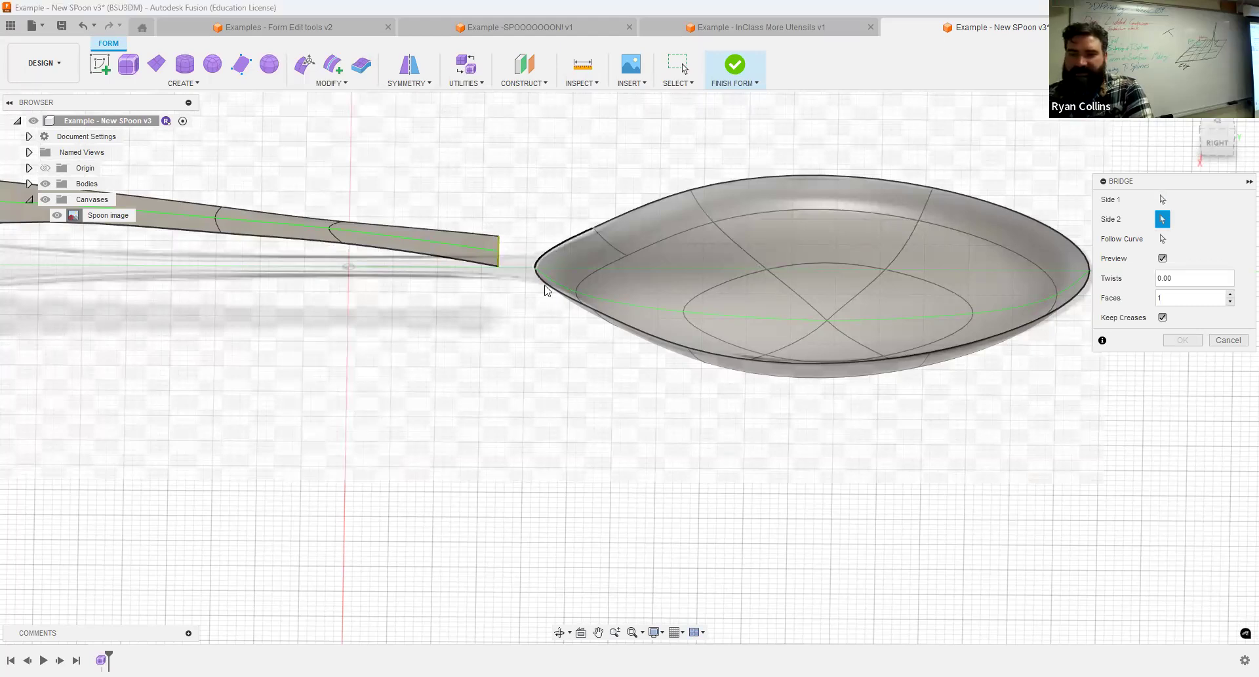
middle_click_drag(698, 277, 603, 302, "shift")
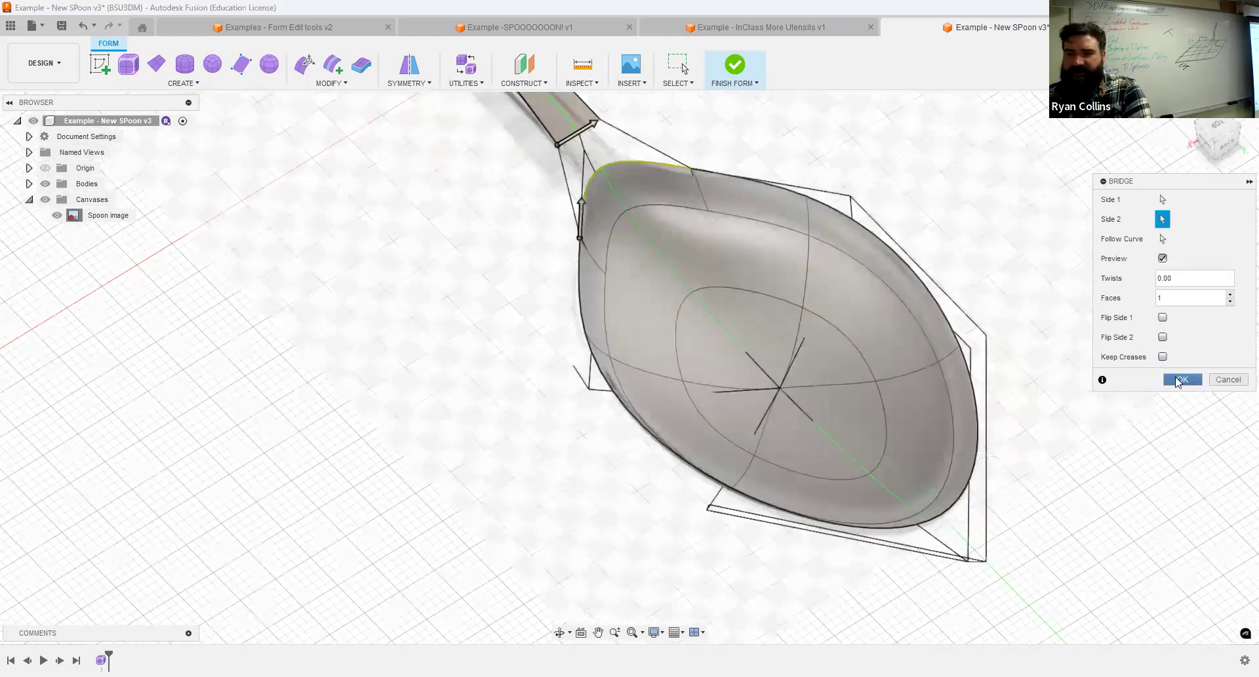
left_click(1178, 380)
middle_click_drag(686, 289, 1049, 158, "shift")
left_click(1218, 133)
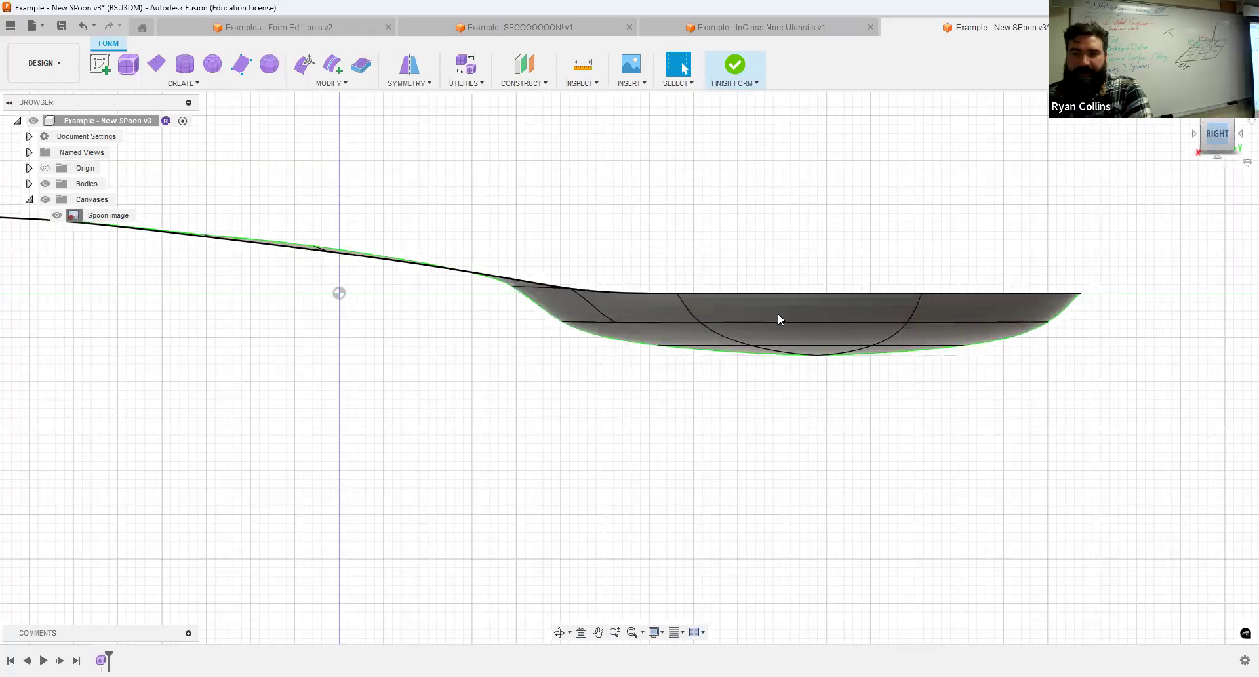
scroll(591, 341, "down", 4)
middle_click_drag(492, 321, 425, 373, "shift")
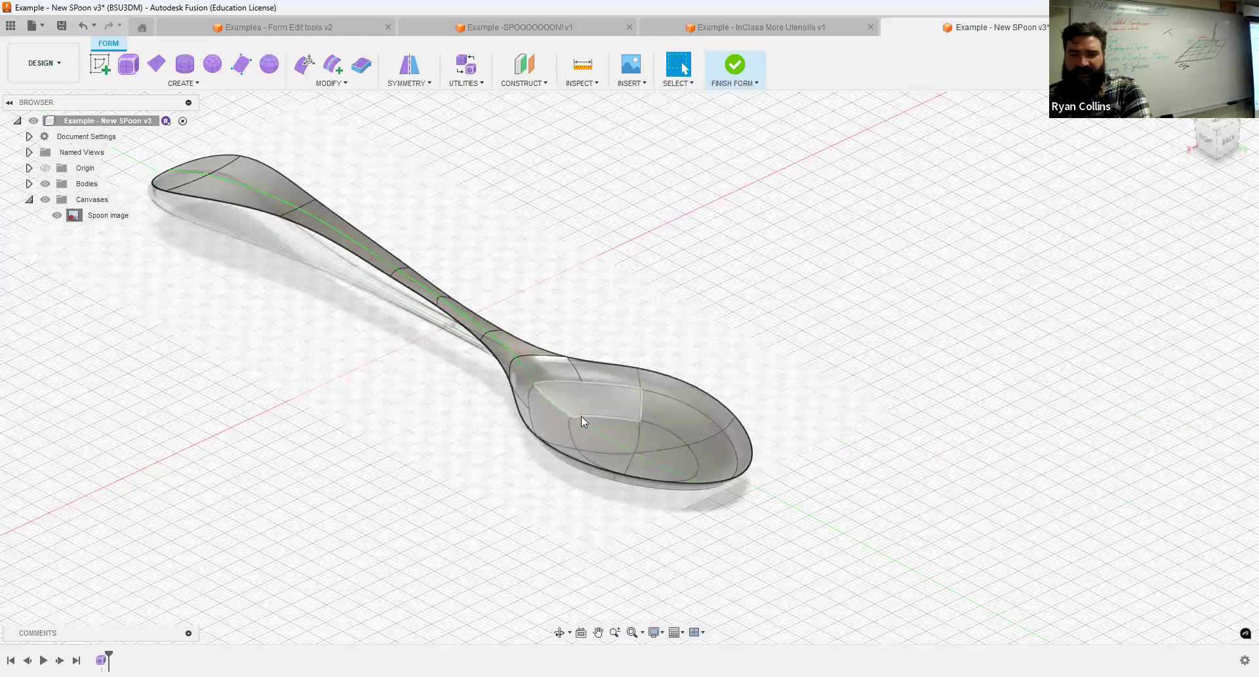
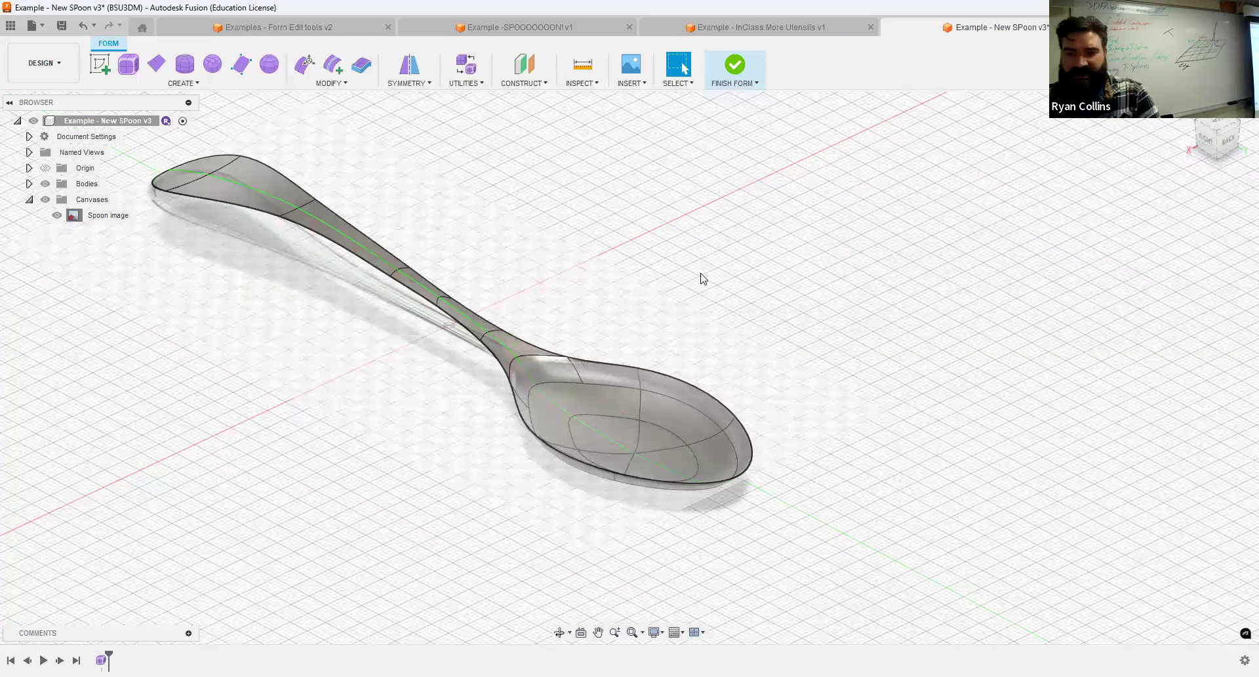
Save the design with the version description "Bridge".
key("ctrl+s")
type("Bridge")
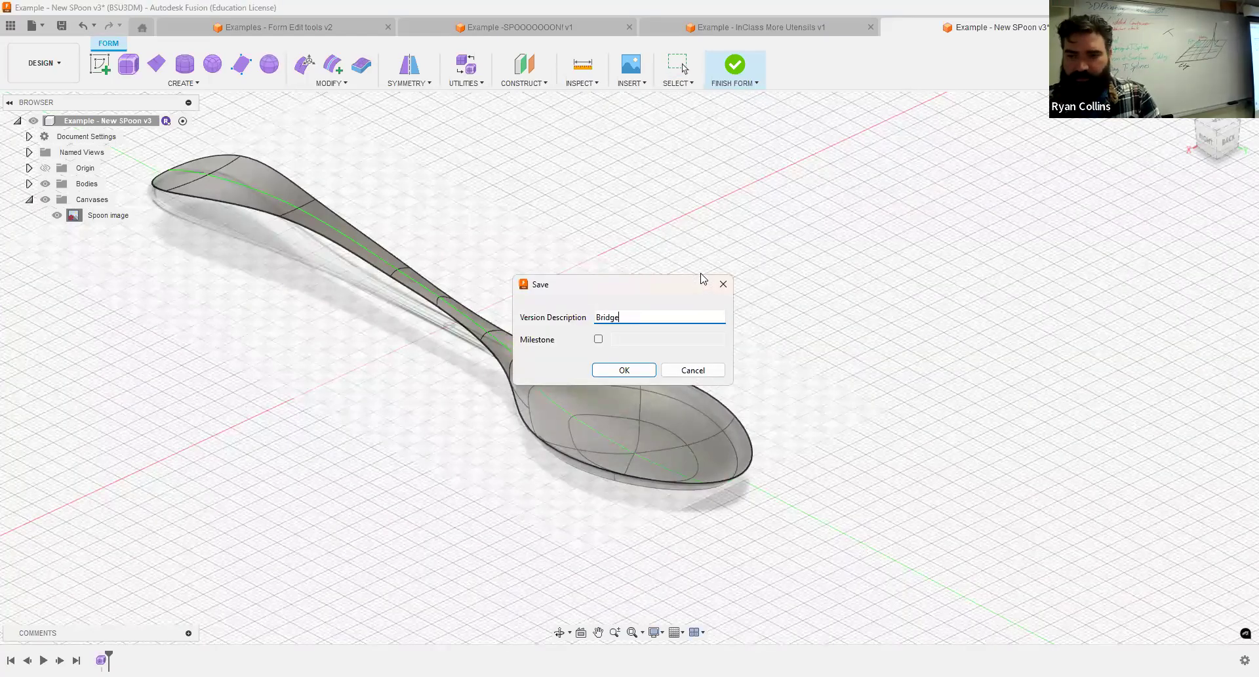
key("Return")
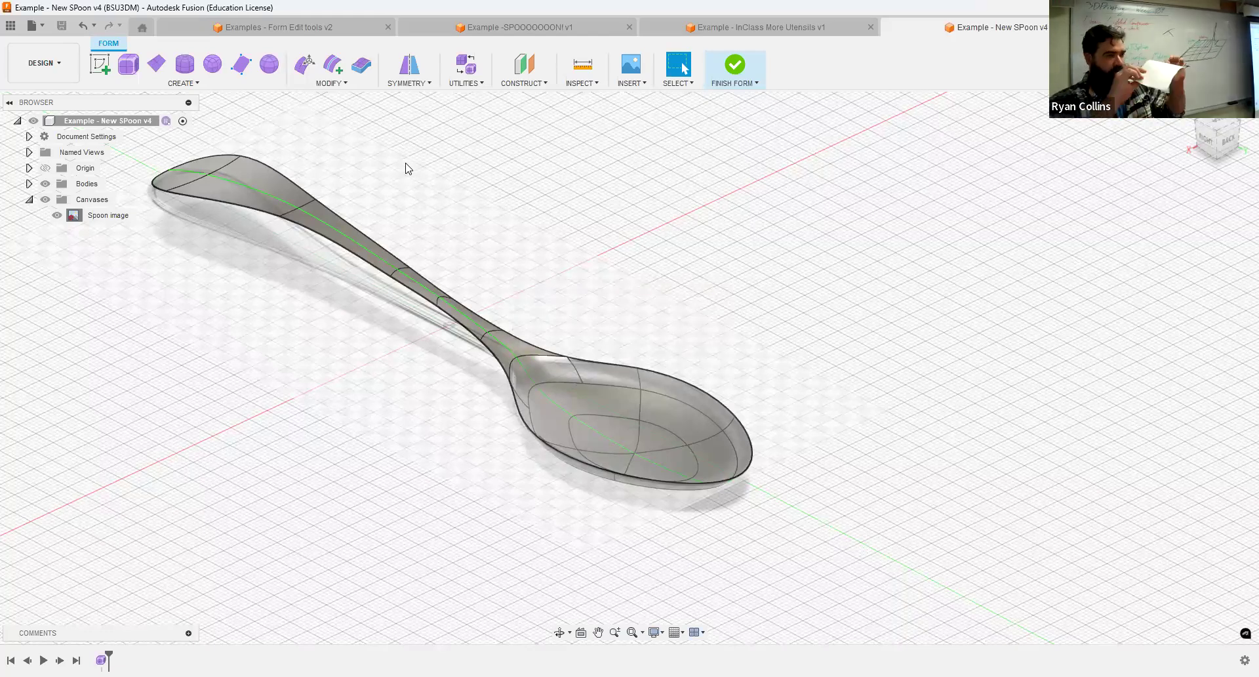
Thicken the spoon's T-spline body by 3 mm in the Normal direction, trying the Sharp and No Edge types before settling on Soft.
left_click(370, 68)
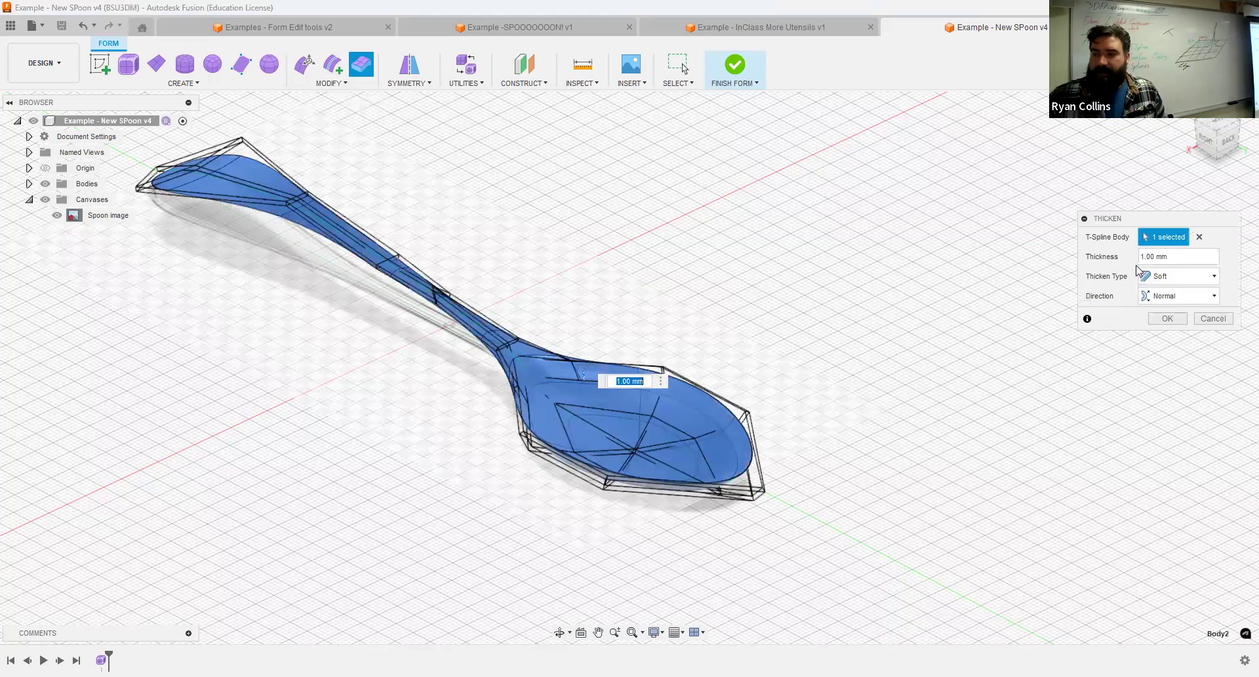
left_click(1199, 257)
type("3")
left_click(1178, 276)
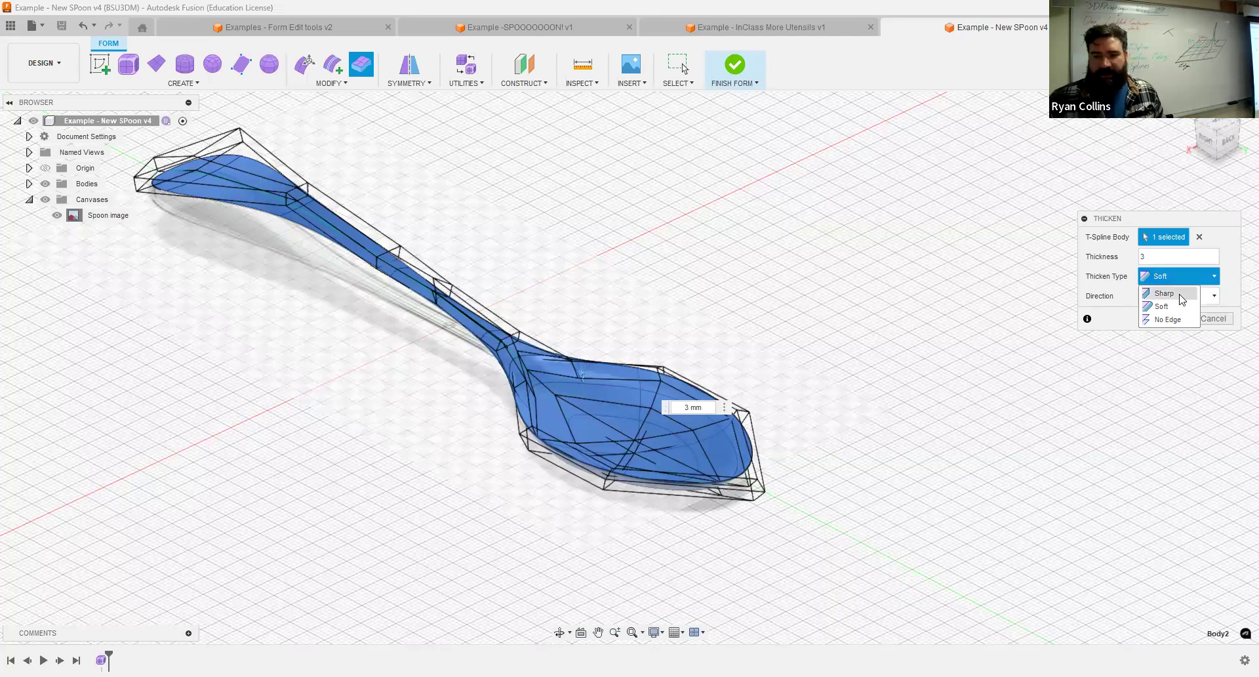
left_click(1164, 293)
left_click(1178, 276)
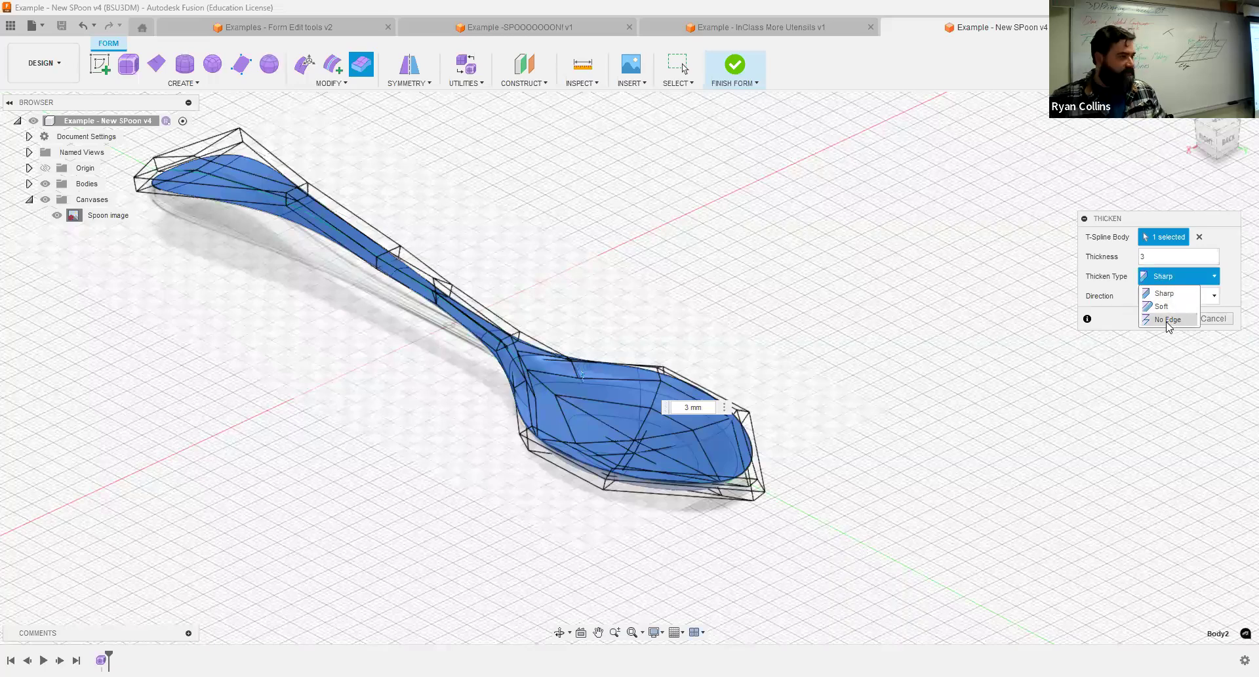
left_click(1168, 320)
left_click(1183, 278)
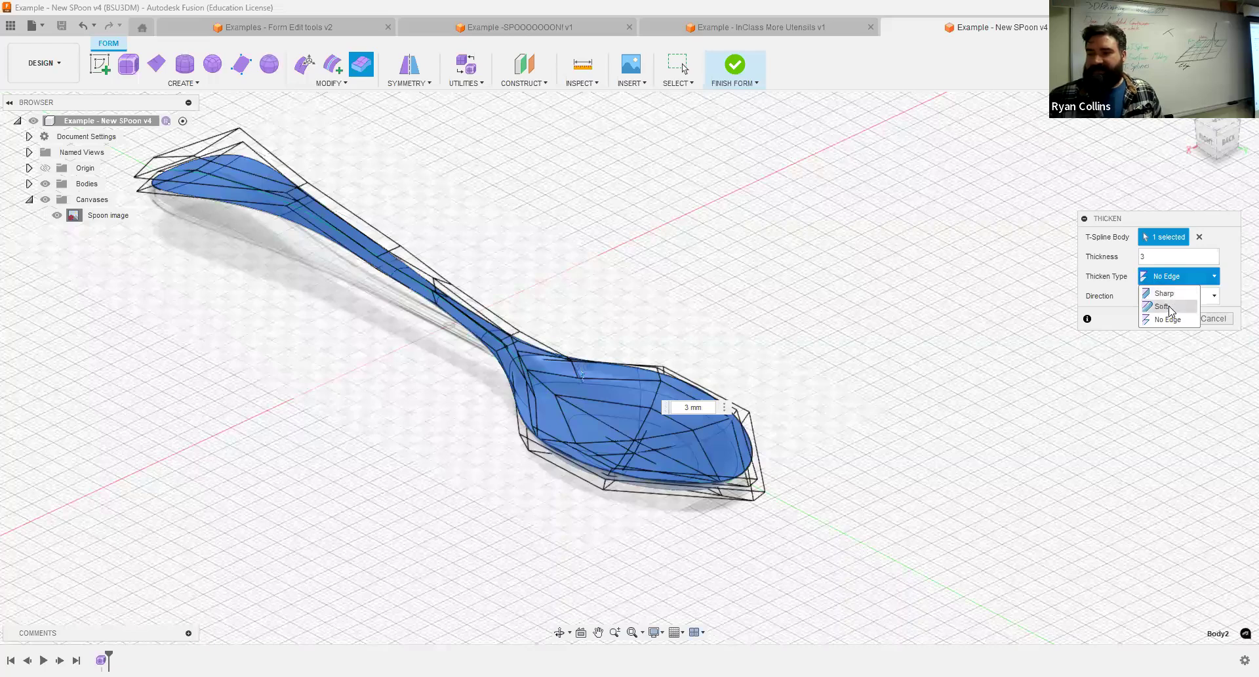
left_click(1161, 307)
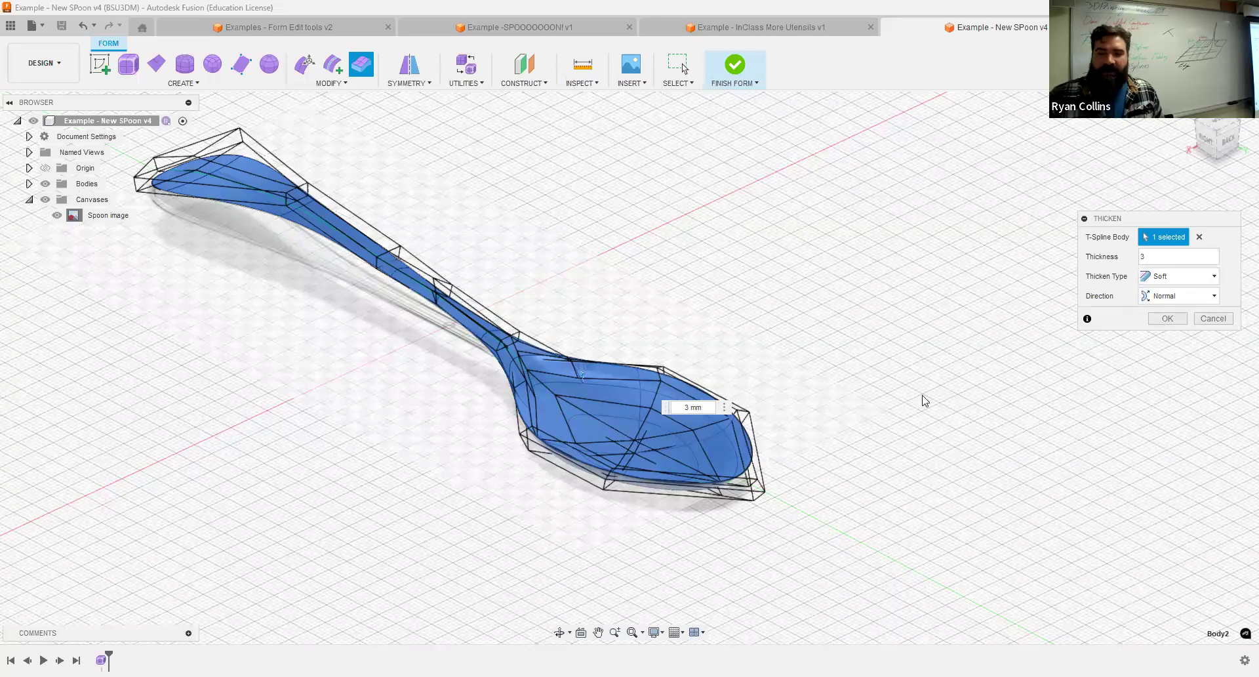
key("Return")
Inspect the thickened bowl rim up close from several angles and undo the 3 mm thickening.
middle_click_drag(817, 290, 933, 248)
scroll(841, 416, "up", 1)
scroll(841, 416, "up", 4)
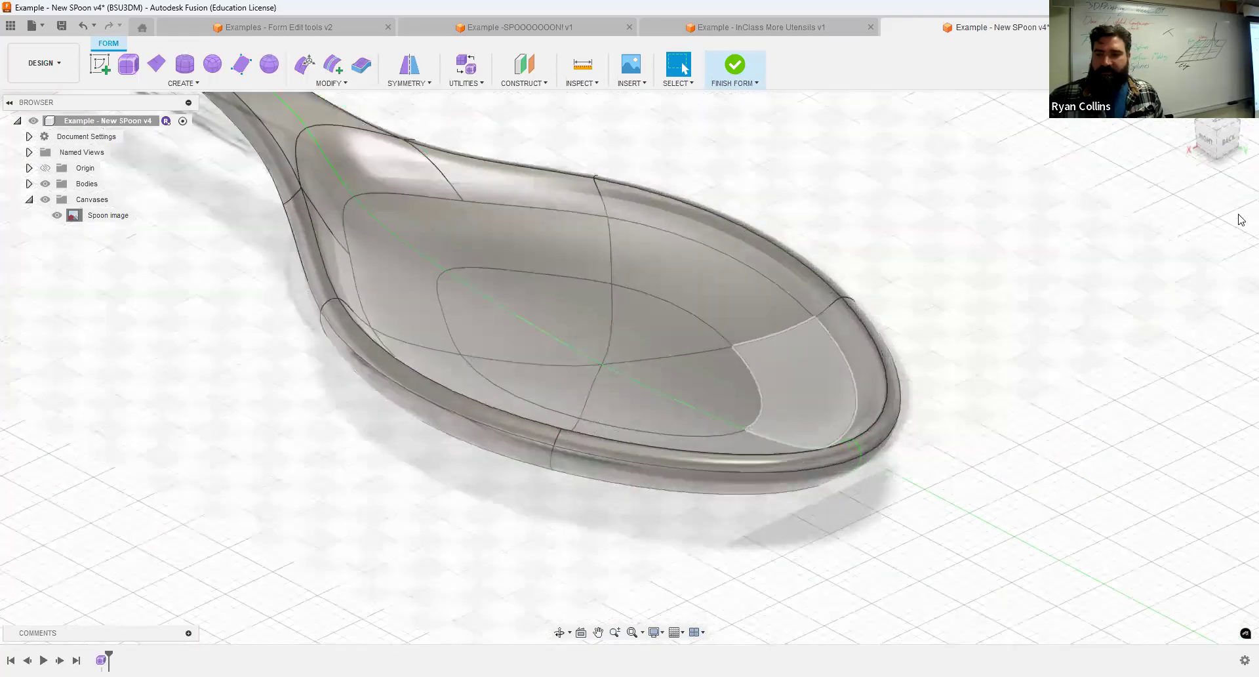
left_click_drag(1228, 143, 1219, 172)
middle_click_drag(629, 368, 521, 459, "shift")
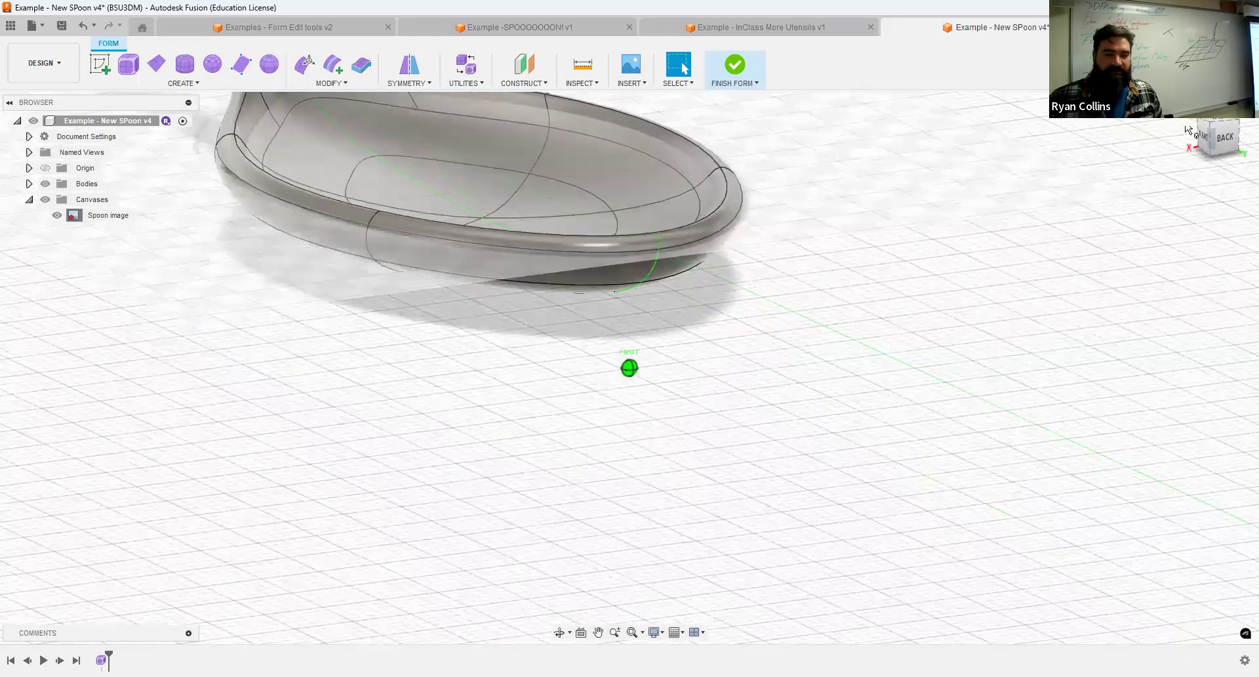
key("ctrl+z")
Thicken the spoon body by 1.5 mm with the Soft type and Normal direction, and check its side profile.
right_click(514, 446)
left_click(515, 406)
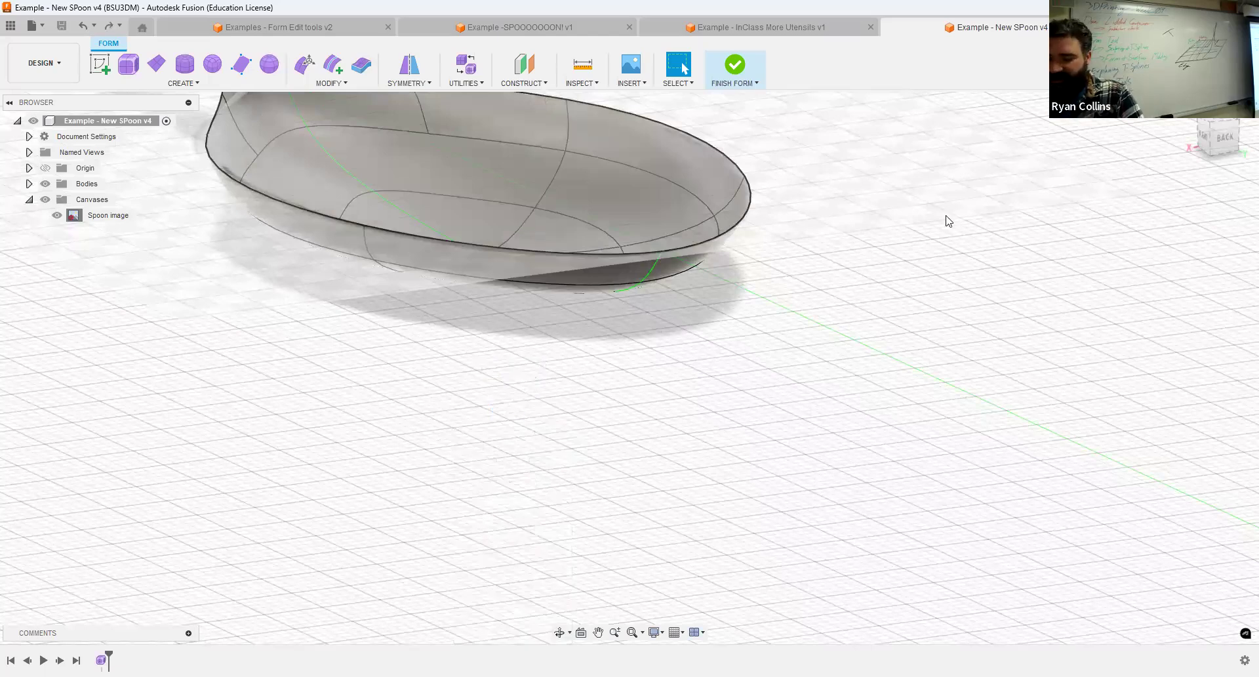
type("1.5")
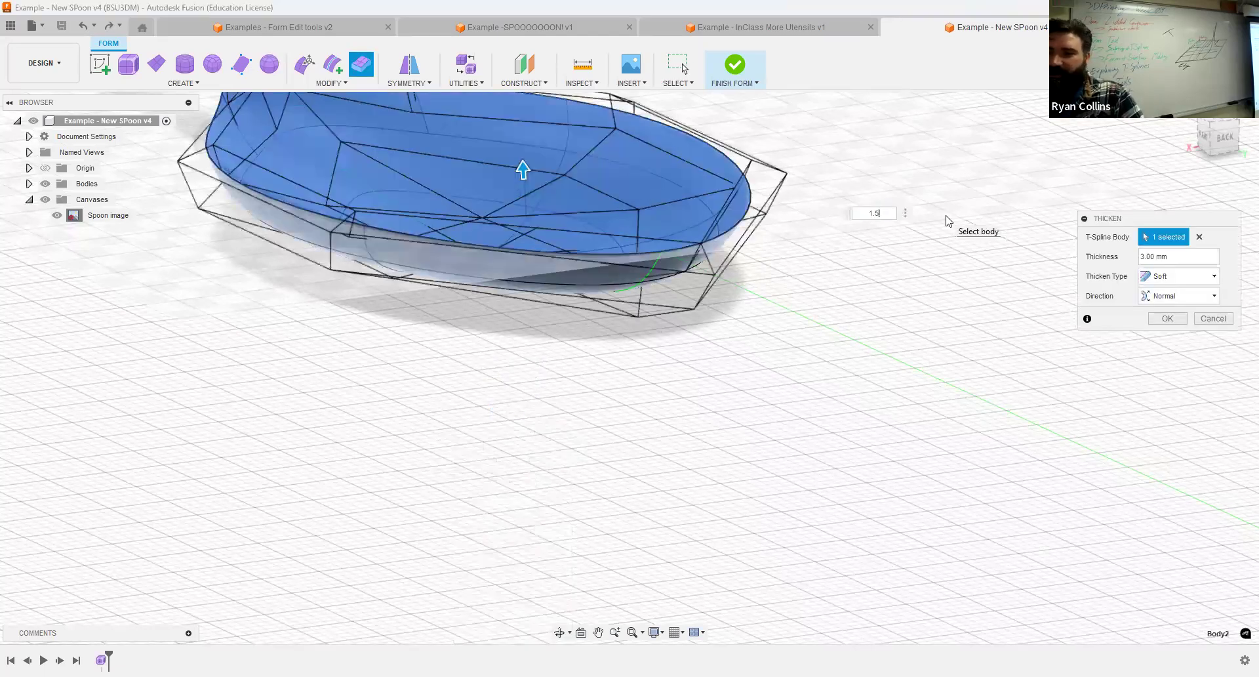
key("Return")
middle_click_drag(446, 331, 552, 353, "shift")
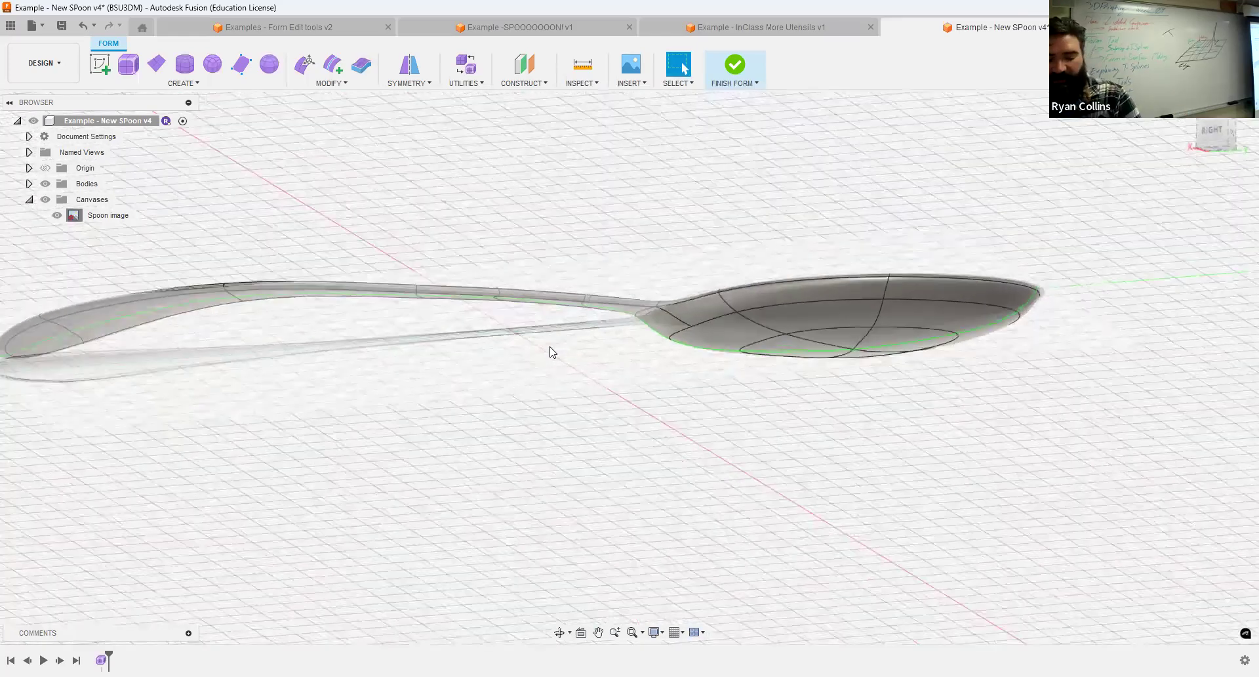
Save the design with the version description "Thicken".
key("ctrl+s")
type("Thicken")
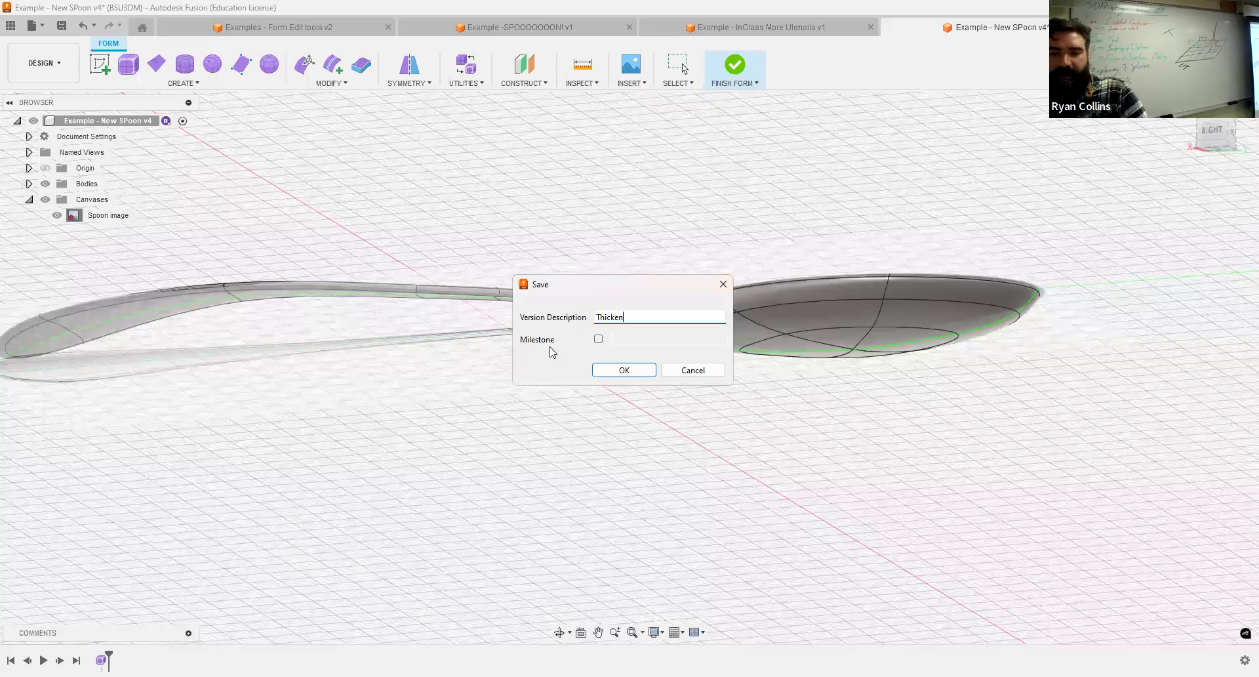
key("Return")
Examine the thickened spoon in perspective and compare it with the finished spoons in the Example -SPOOOOOOON! design.
scroll(566, 279, "up", 2)
scroll(564, 279, "down", 3)
middle_click_drag(503, 245, 621, 267)
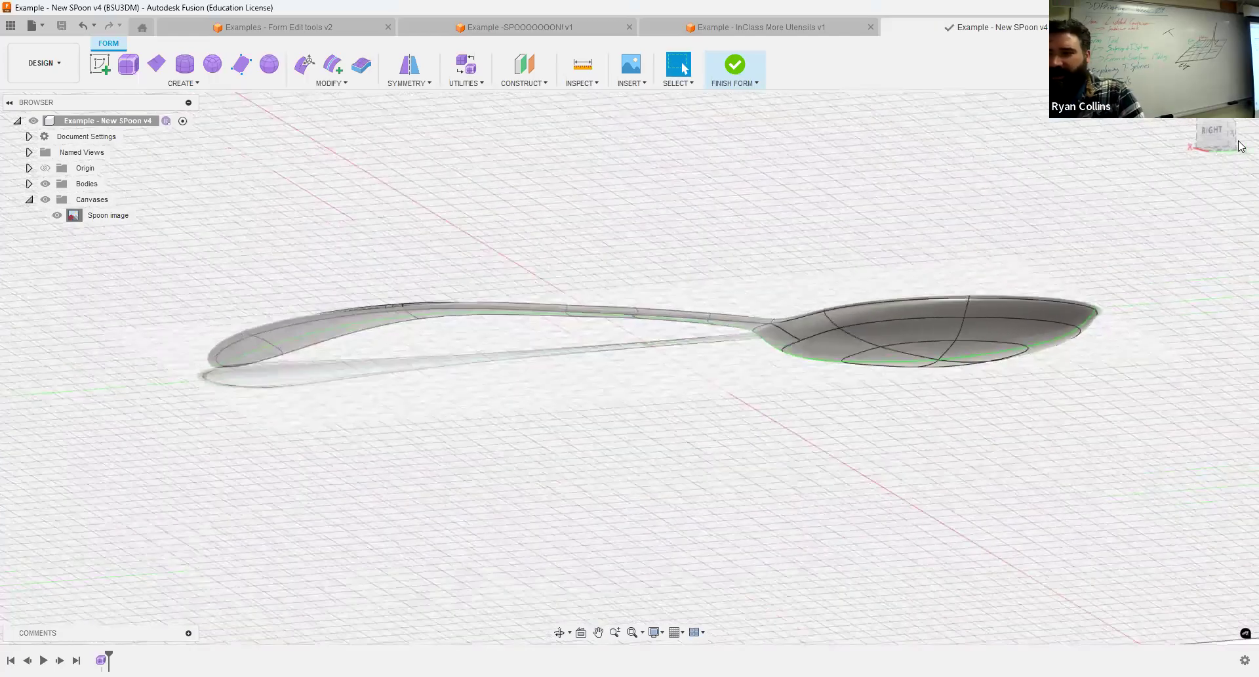
left_click(1221, 135)
middle_click_drag(534, 275, 590, 174, "shift")
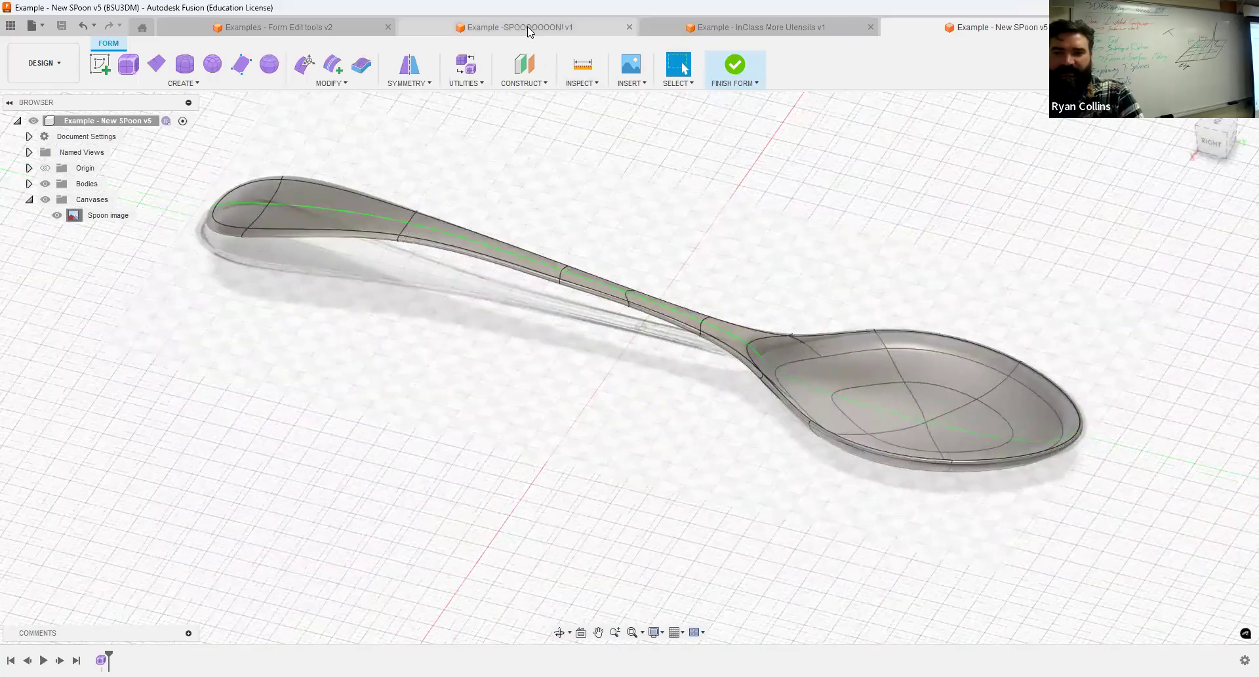
left_click(527, 26)
middle_click_drag(699, 427, 994, 9, "shift")
left_click(997, 33)
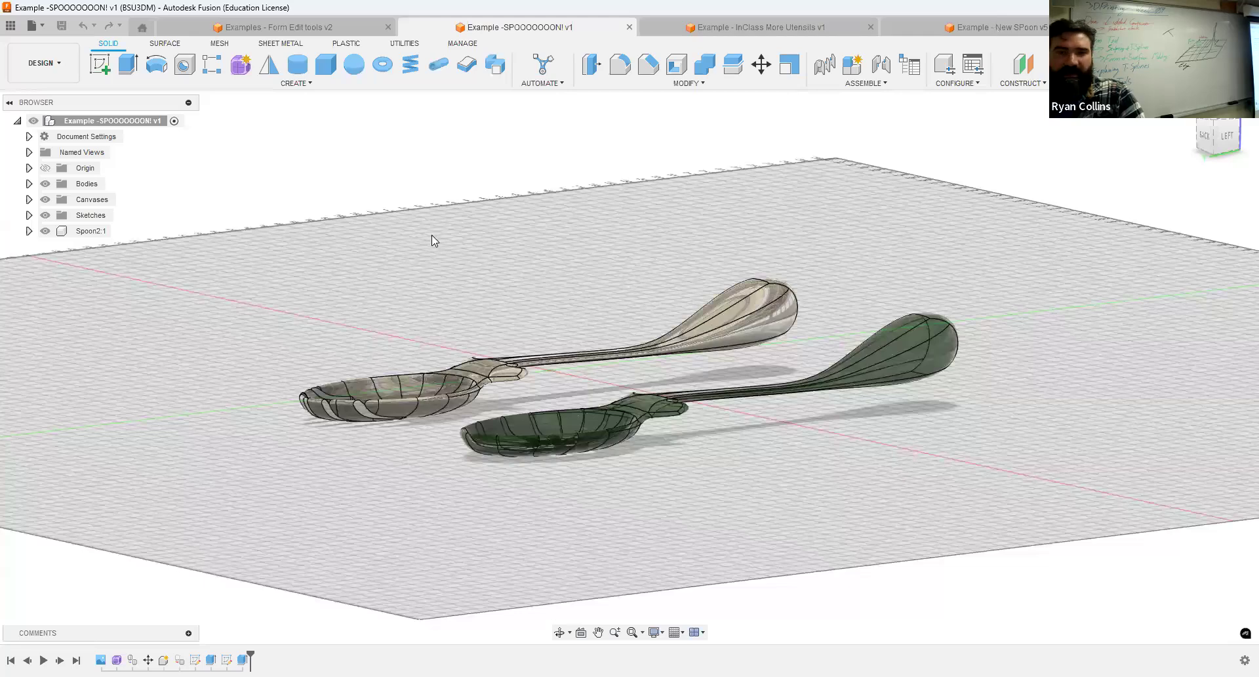
Edit the form with the face filter and raise the two upper faces at the handle's wide end by 17 mm.
left_click(301, 72)
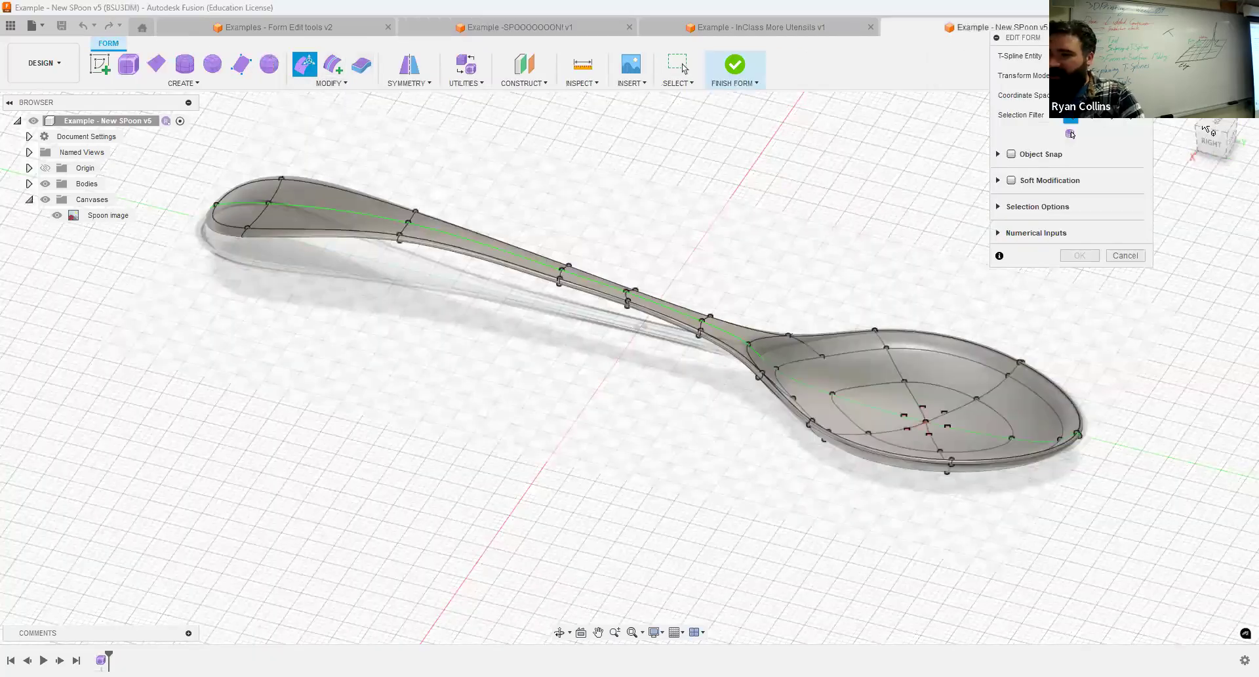
left_click(1107, 116)
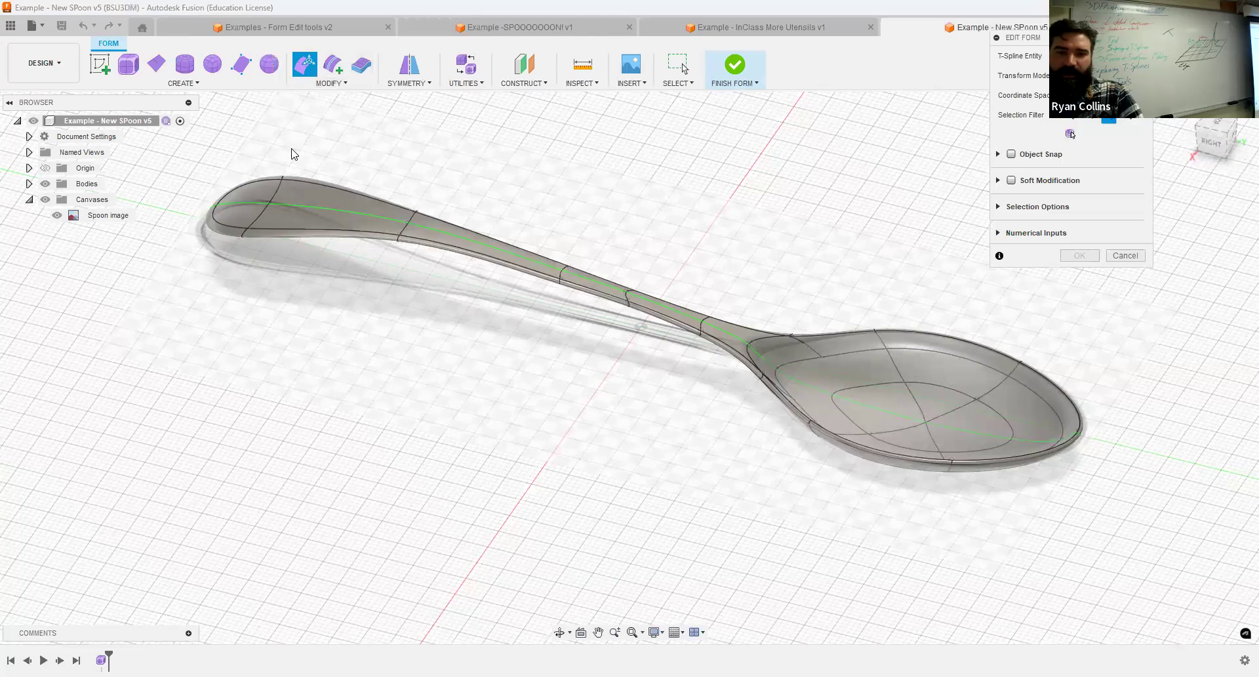
left_click(344, 200)
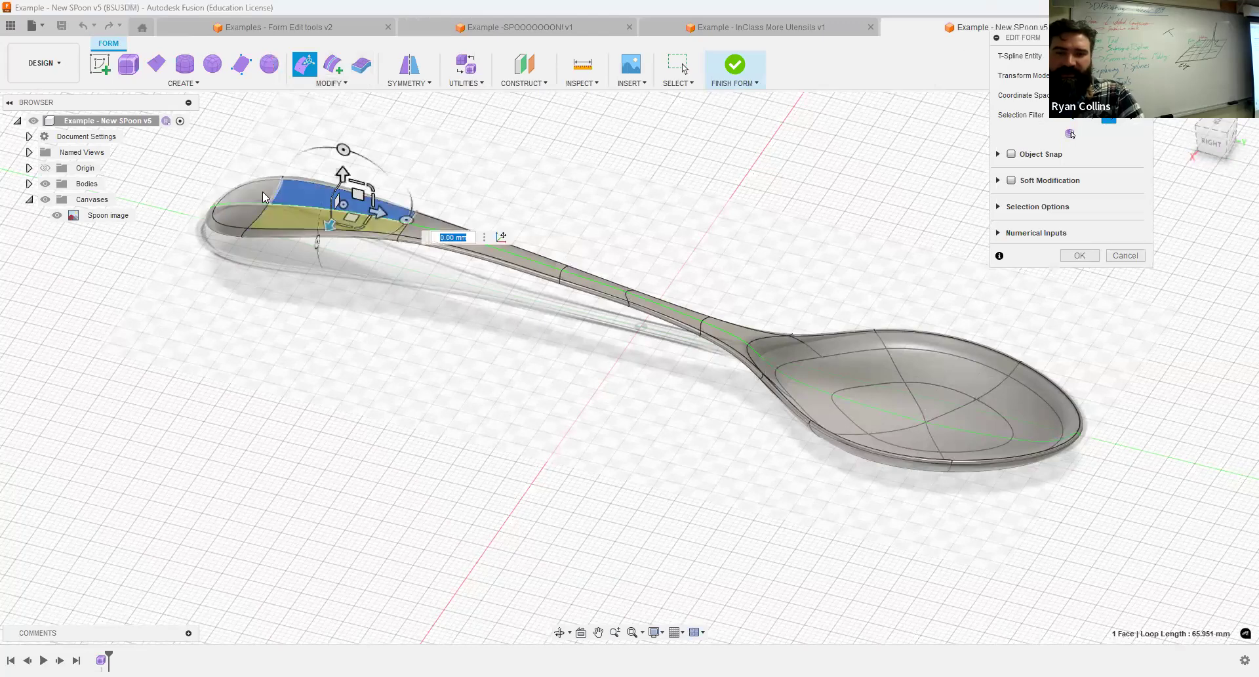
left_click(269, 192, "shift")
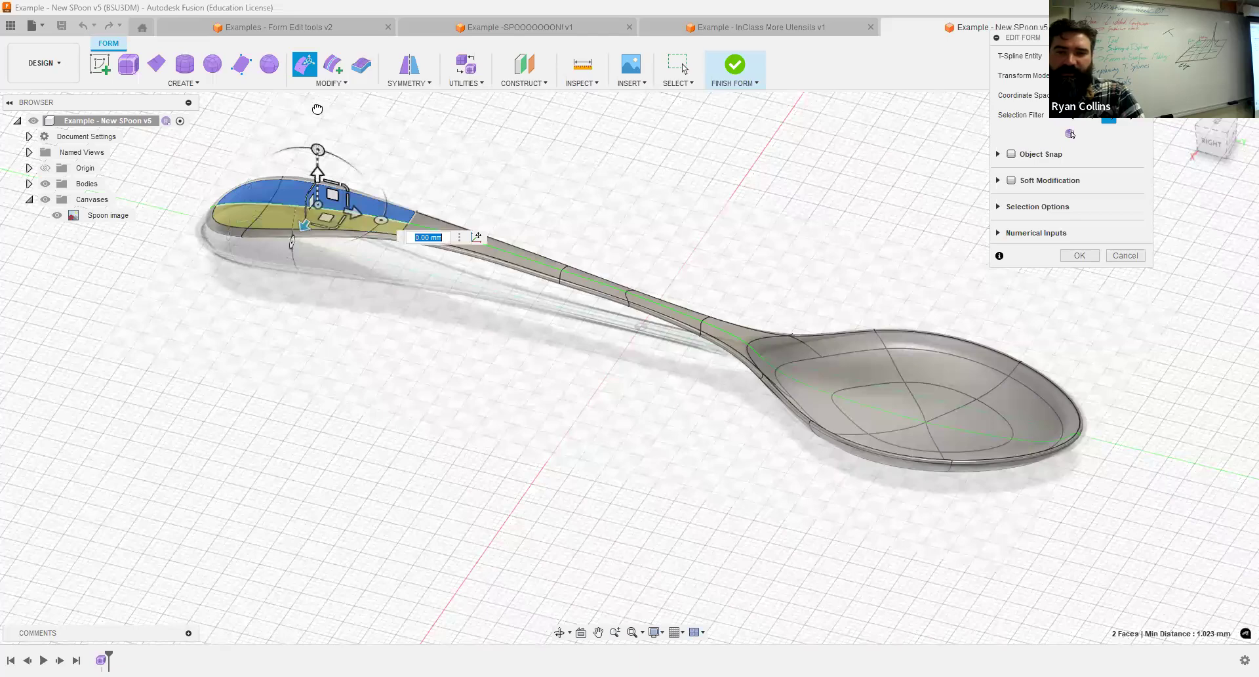
type("17")
key("Return")
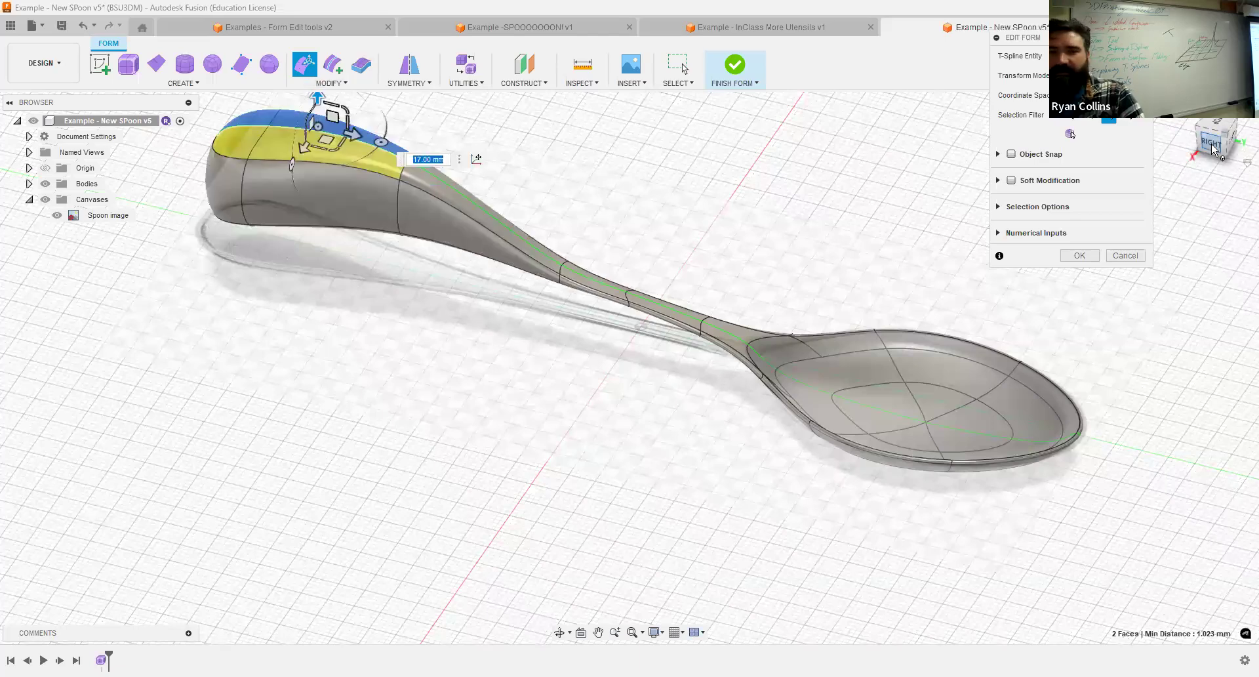
Lower the raised handle faces somewhat in the side view and rotate them 10 degrees to follow the handle's curve.
left_click(1211, 142)
left_click_drag(260, 188, 261, 235)
mouse_move(262, 201)
left_mouse_down()
mouse_move(289, 208)
mouse_move(232, 203)
mouse_move(287, 201)
mouse_move(250, 203)
left_mouse_up()
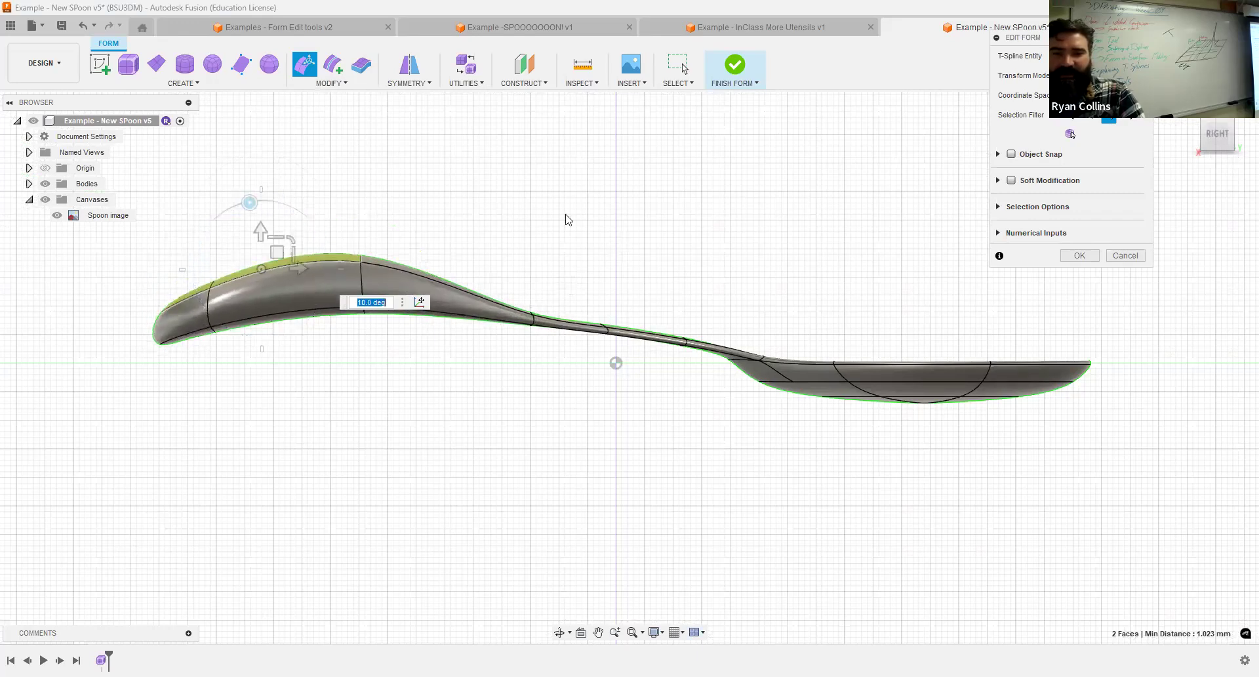
middle_click_drag(296, 251, 420, 236, "shift")
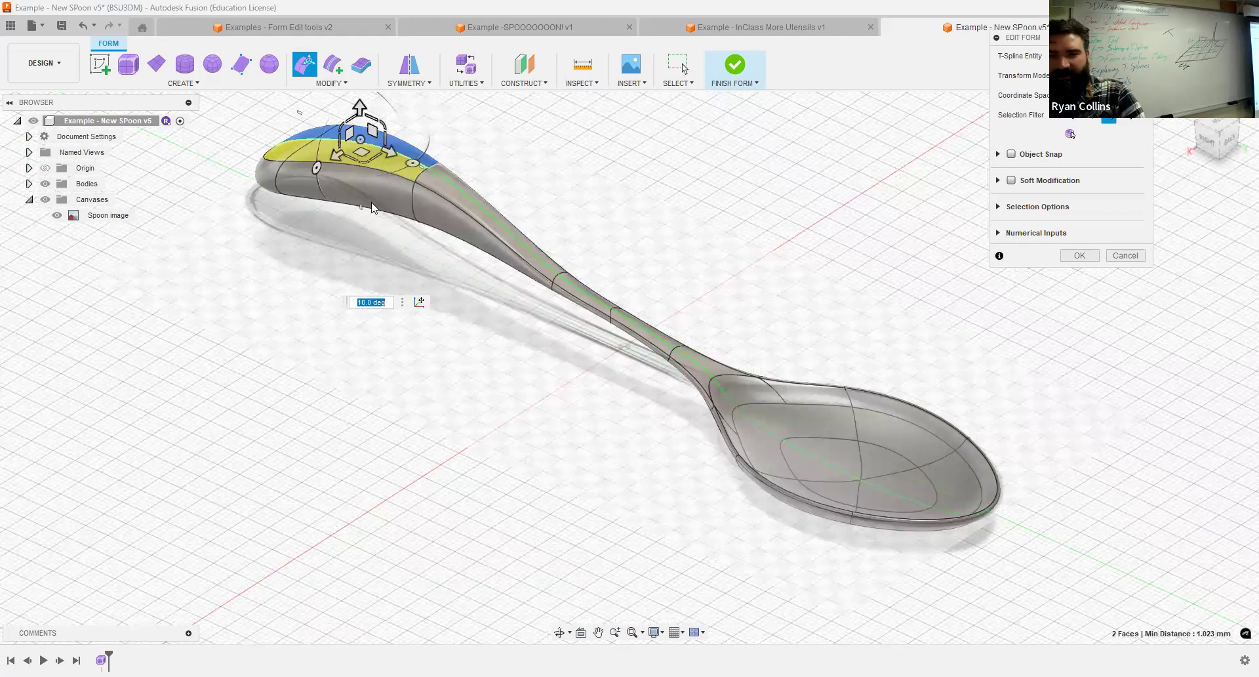
Pull the side face of the handle's wide end outward by 16 mm and rotate it 35 degrees in the back view.
left_click(303, 190)
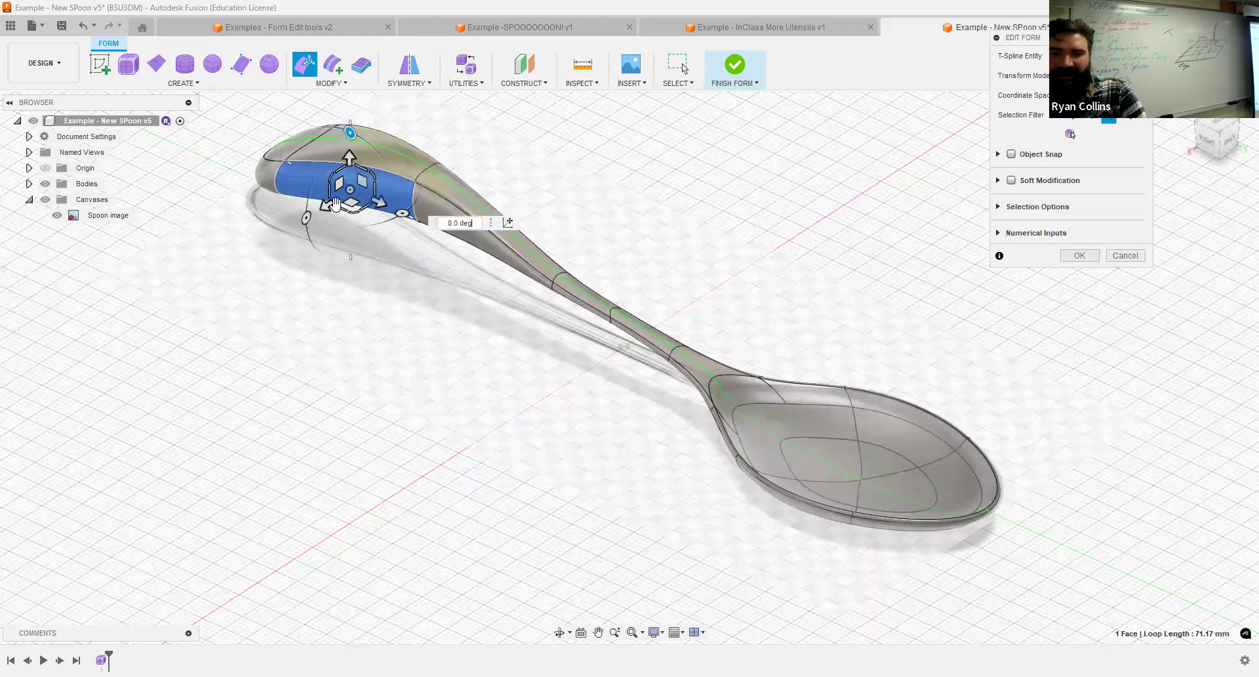
left_click_drag(325, 205, 269, 253)
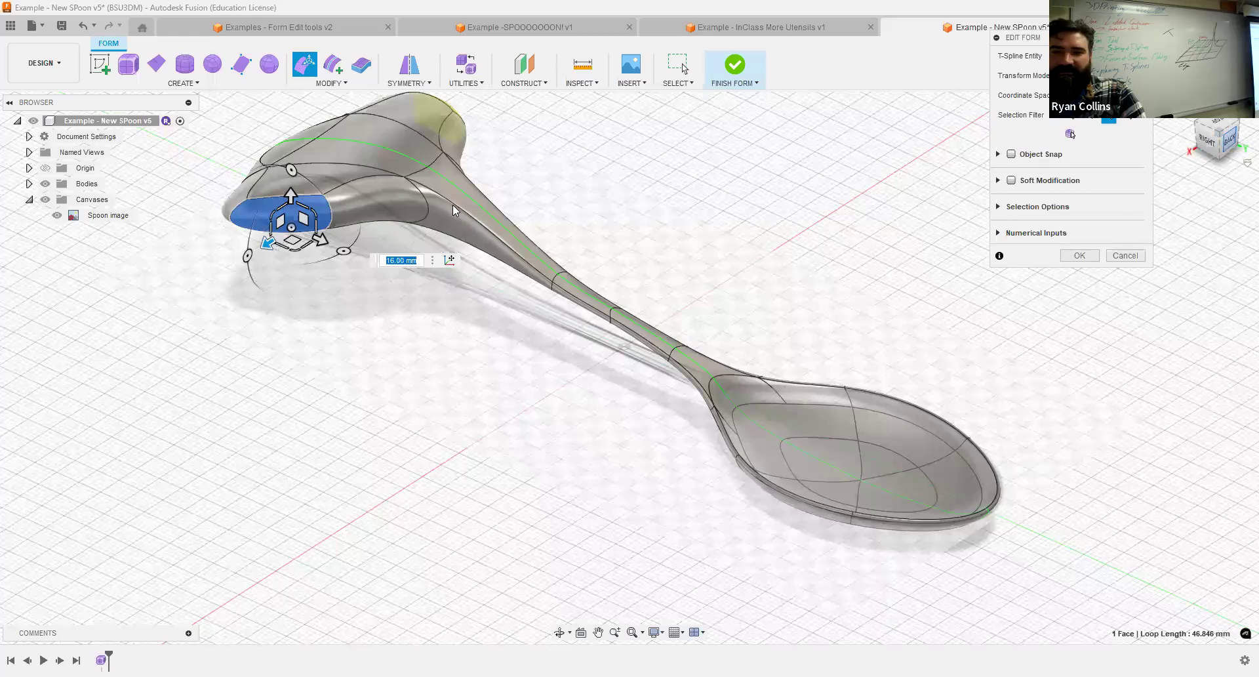
left_click(1230, 143)
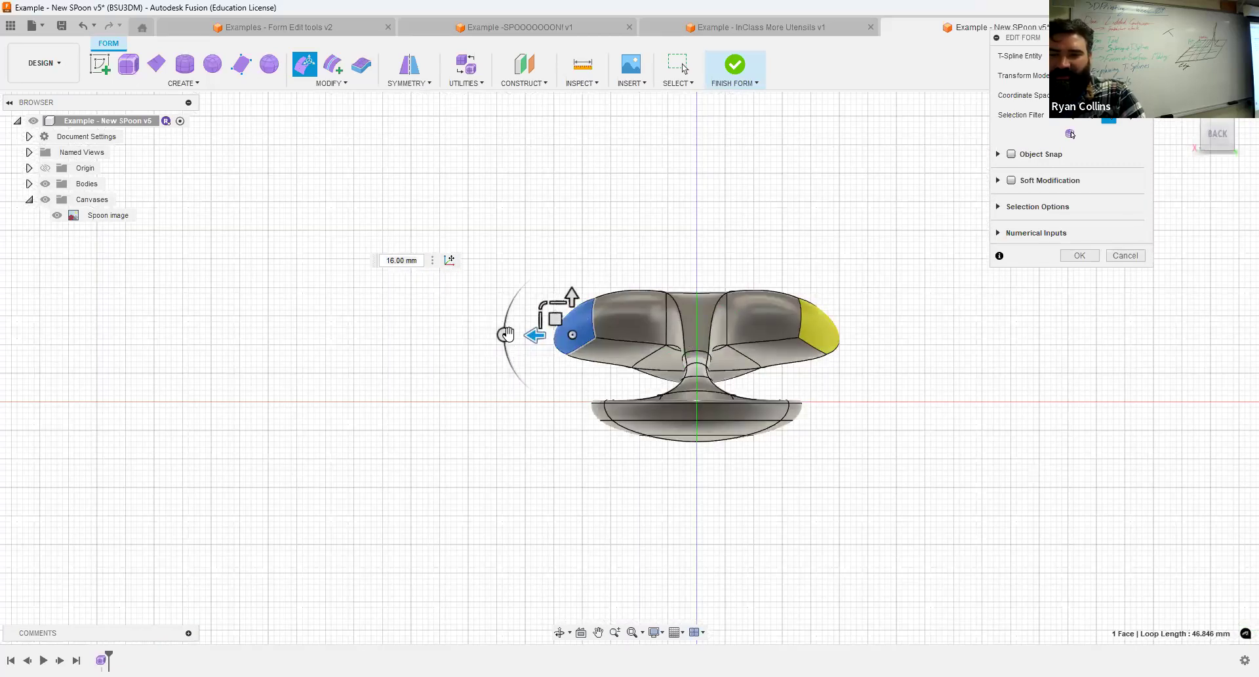
left_click_drag(504, 334, 519, 356)
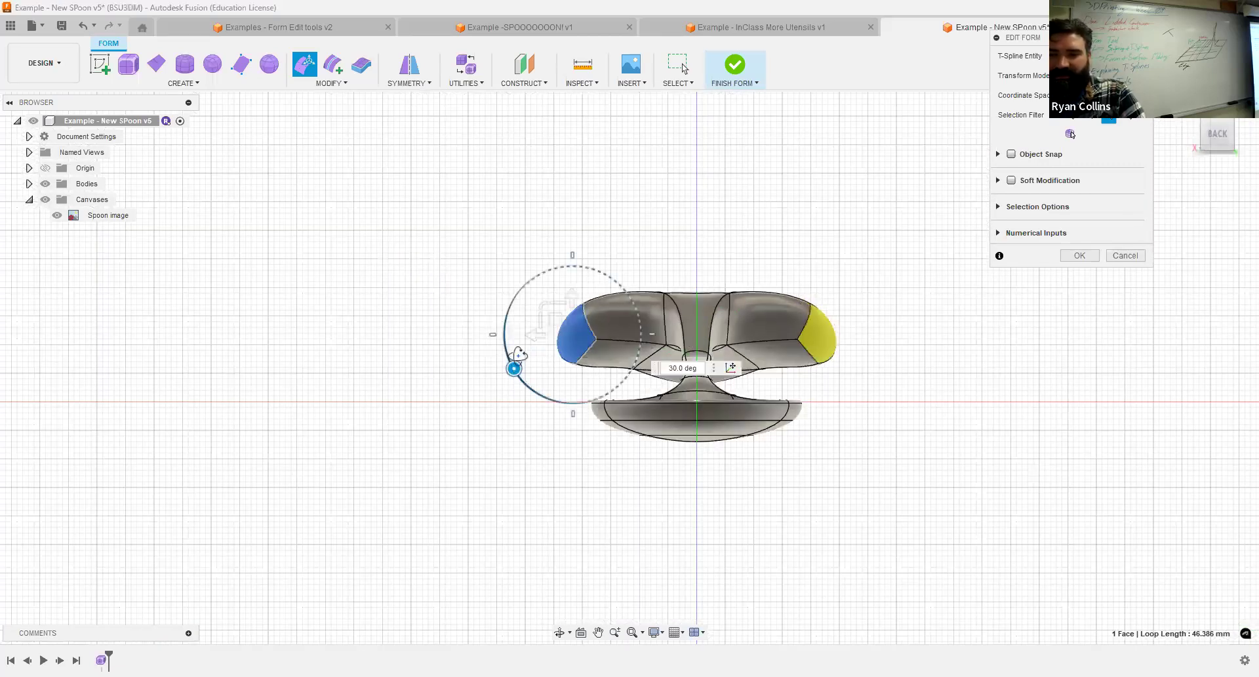
middle_click_drag(518, 357, 601, 395, "shift")
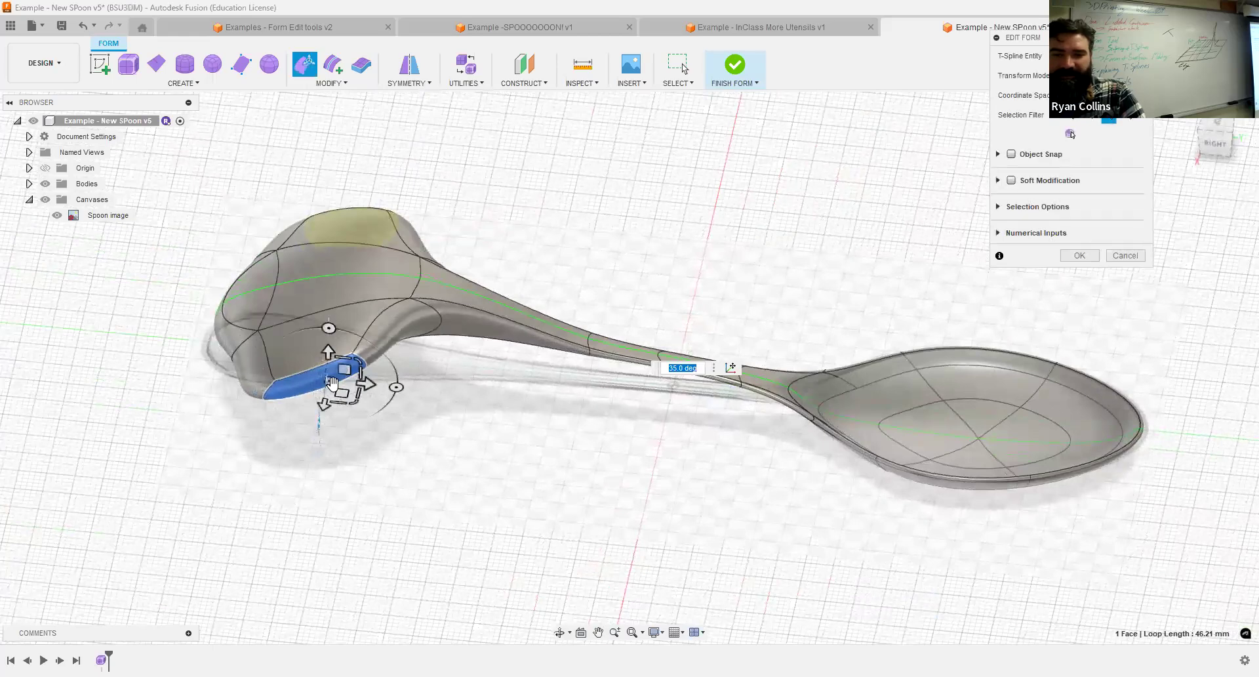
Extend the handle's side face into a long arm, moving it about 25.2 mm and 8.7 mm, and rotate its tip 50 degrees.
left_click_drag(331, 384, 312, 409)
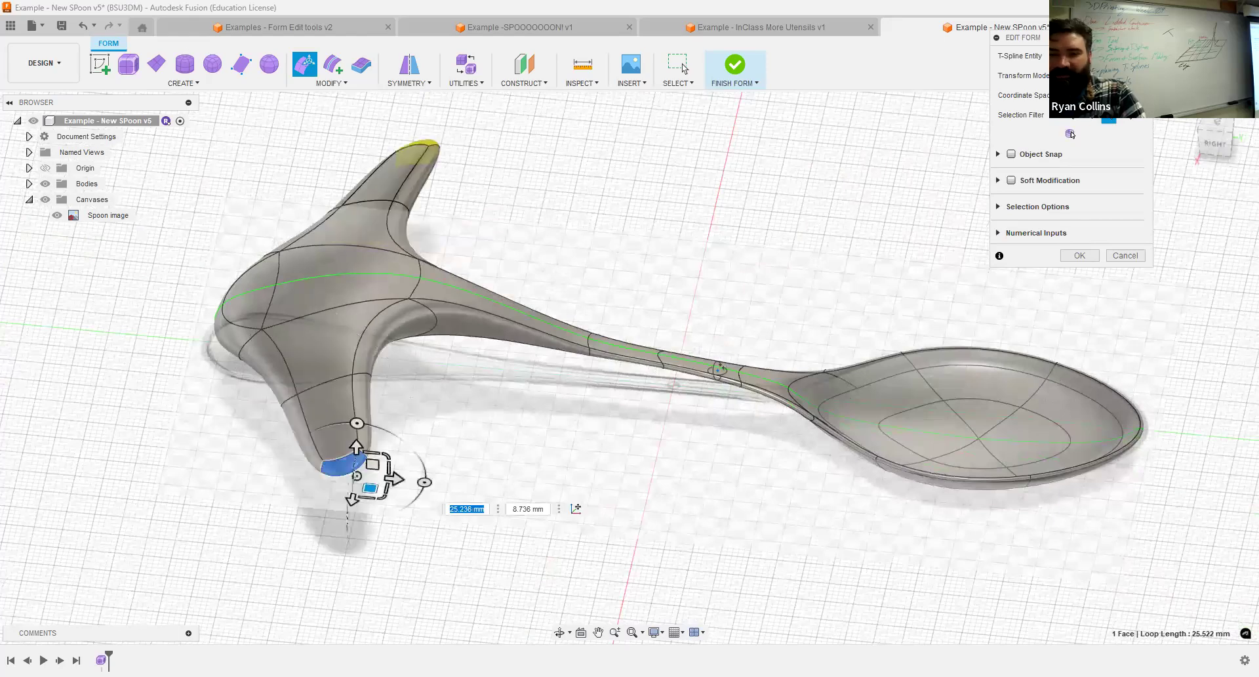
middle_click_drag(866, 330, 937, 408, "shift")
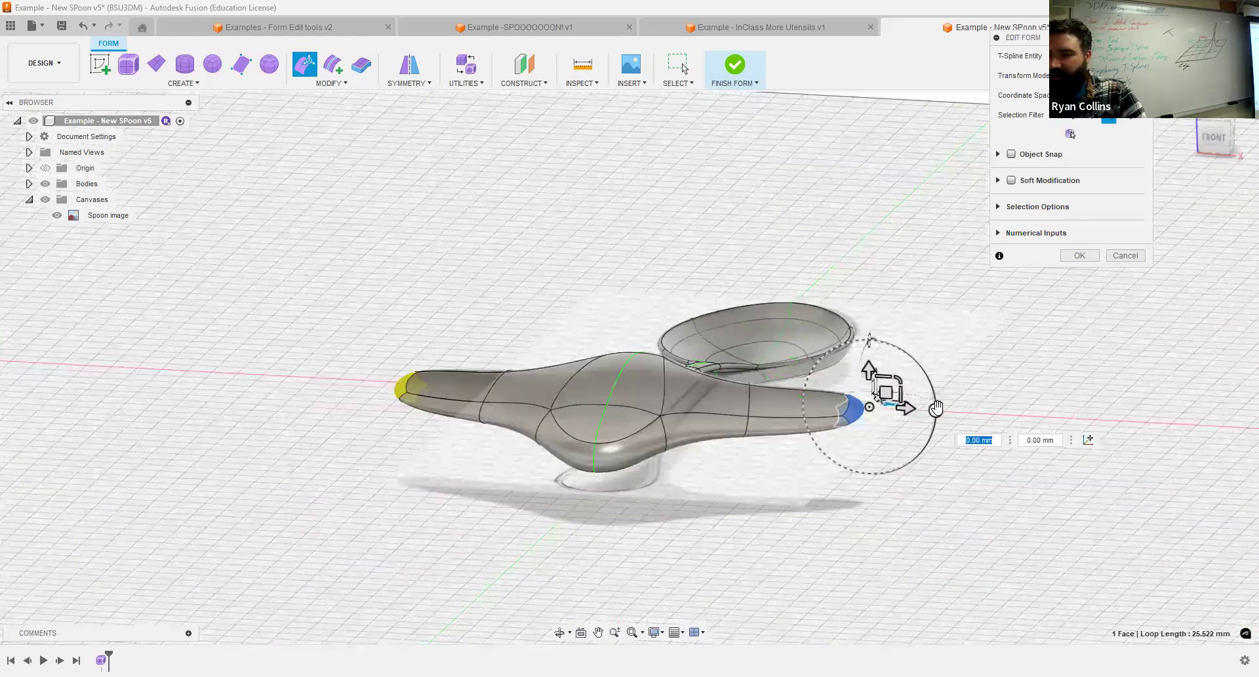
left_click_drag(914, 450, 912, 458)
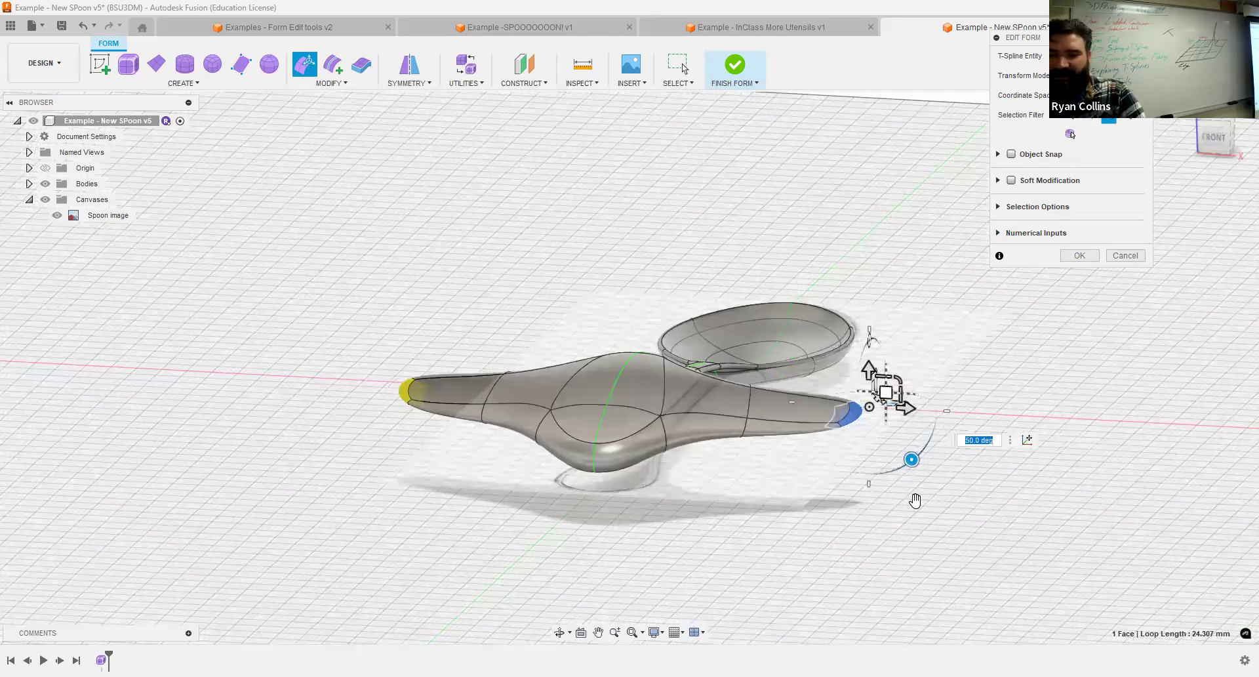
middle_click_drag(937, 443, 793, 394, "shift")
scroll(792, 394, "down", 4)
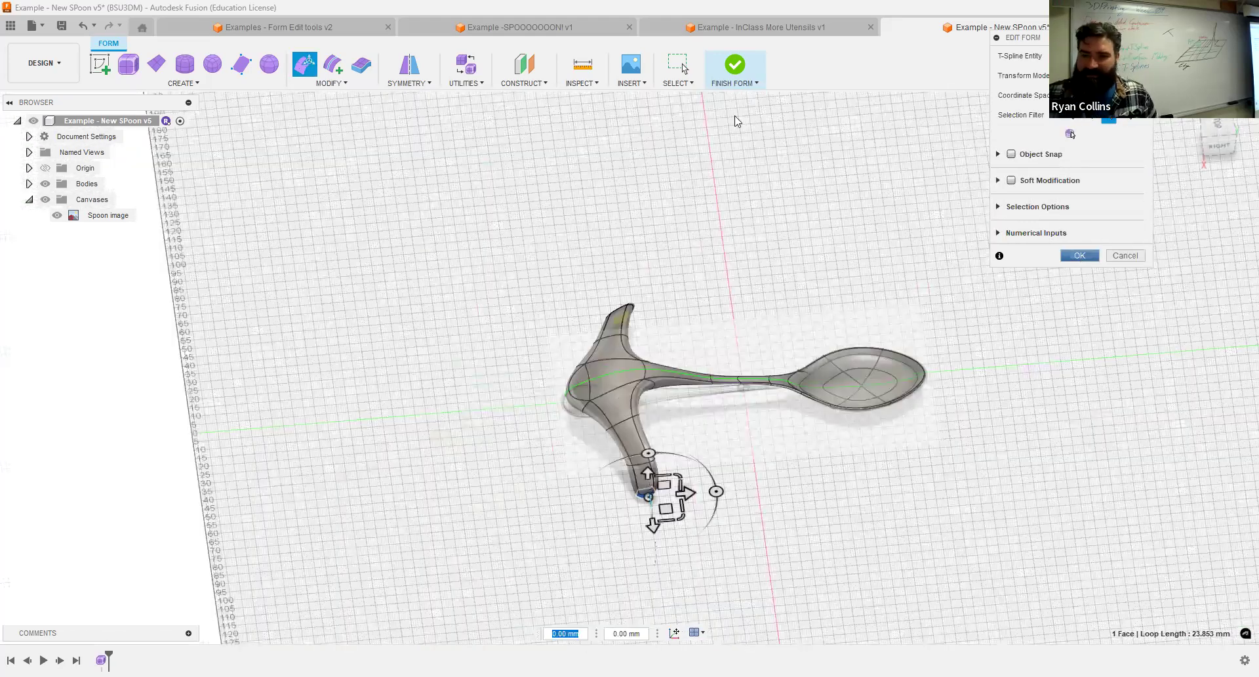
Finish the form and save the design with the version description "Strange SPoon".
left_click(740, 59)
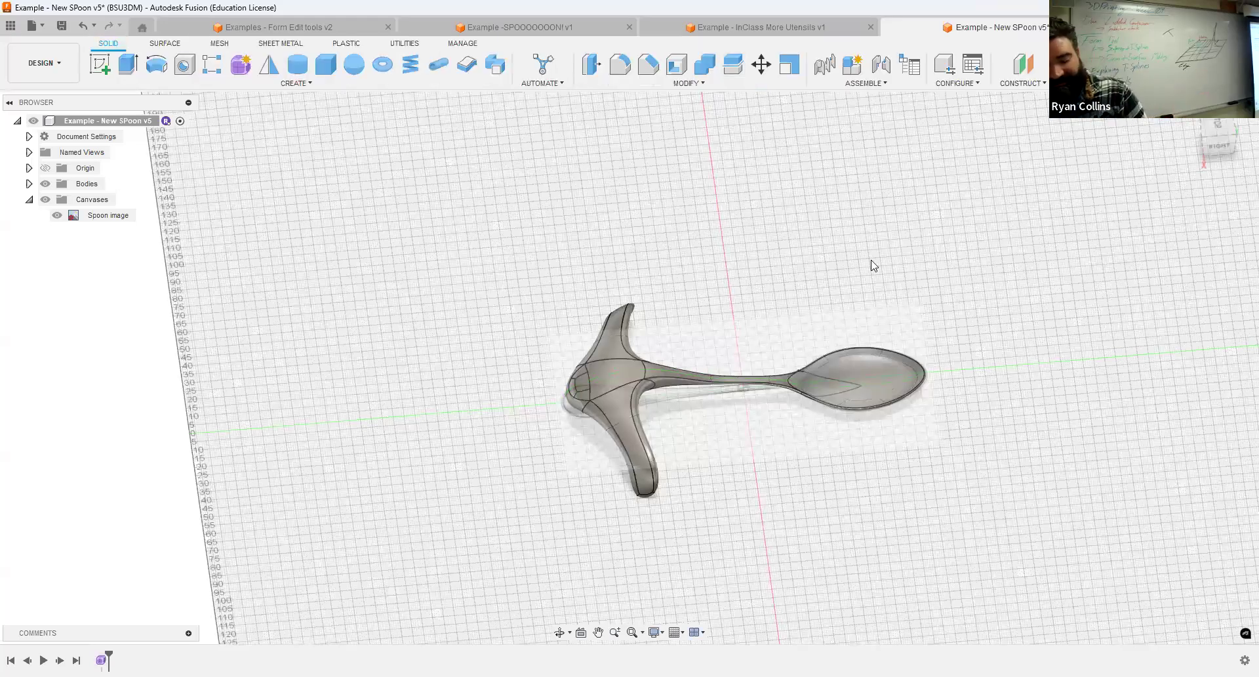
key("ctrl+s")
type("Strange SPoon")
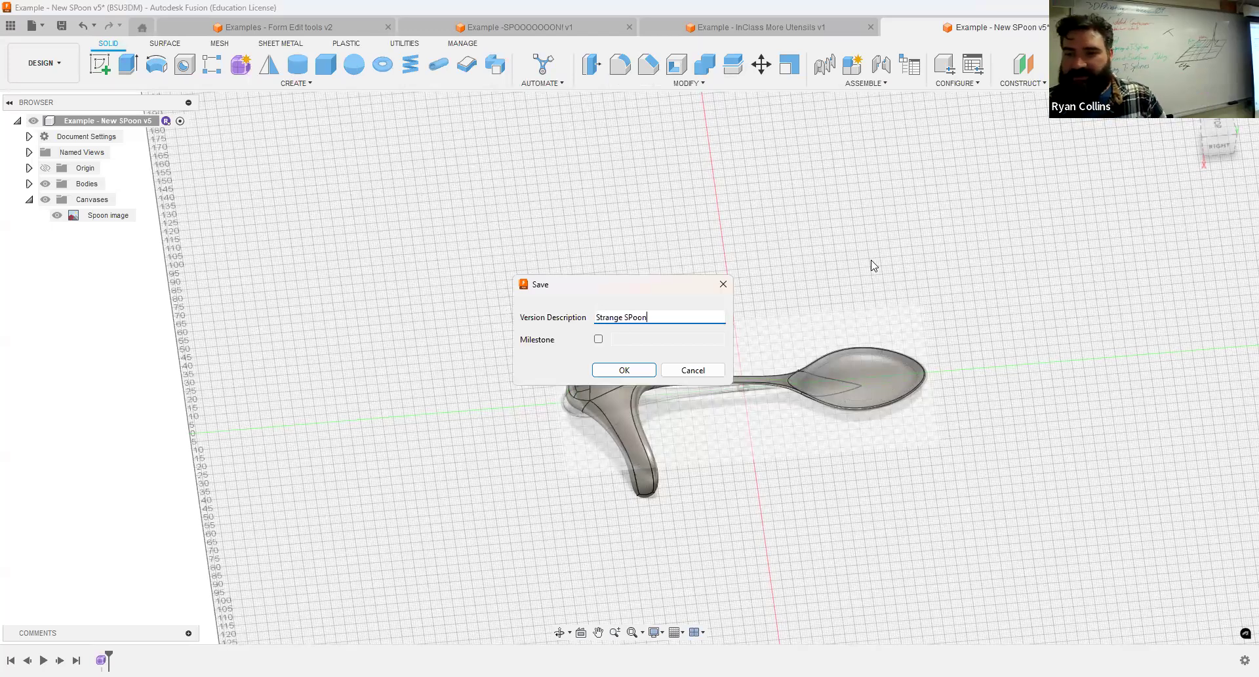
key("Return")
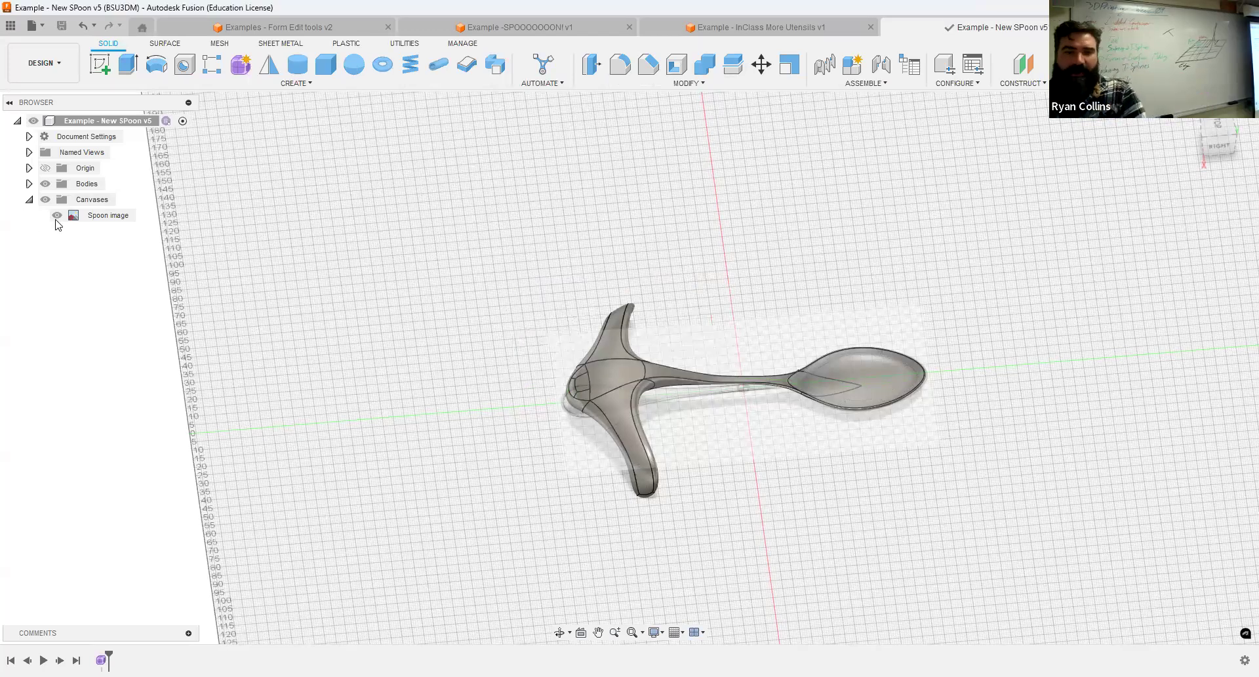
Rename the spoon body as "Spoon 1".
left_click(28, 184)
double_click(105, 204)
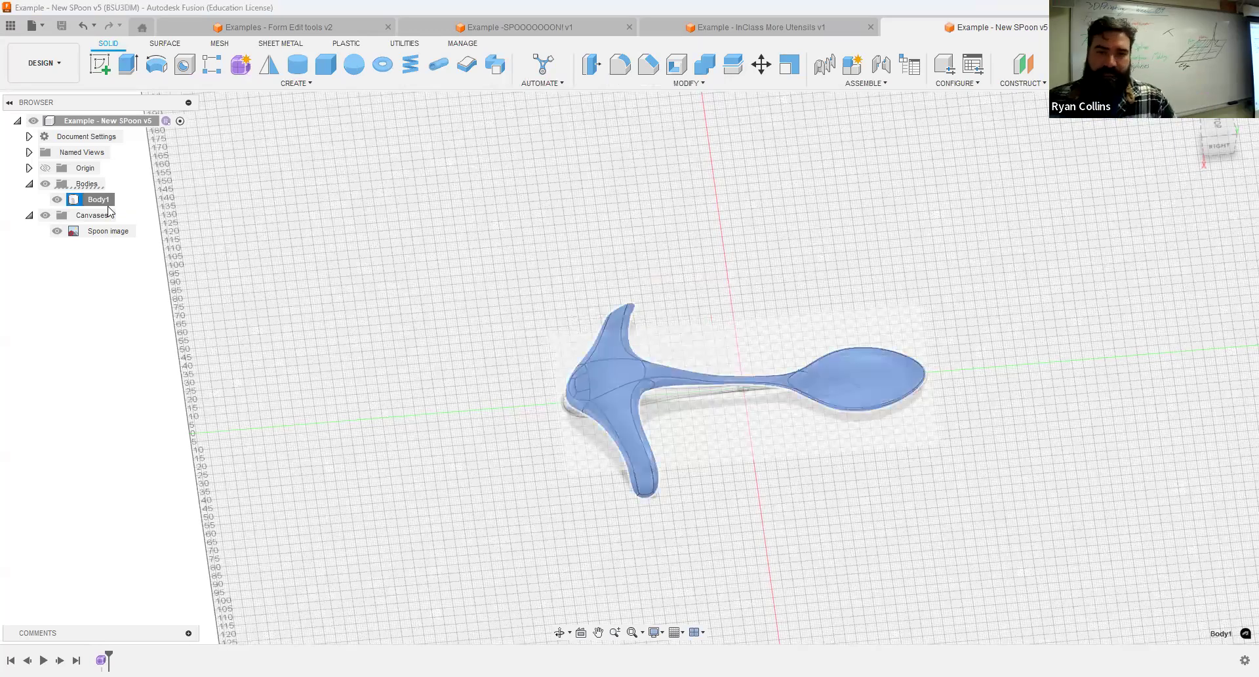
type("Spoo")
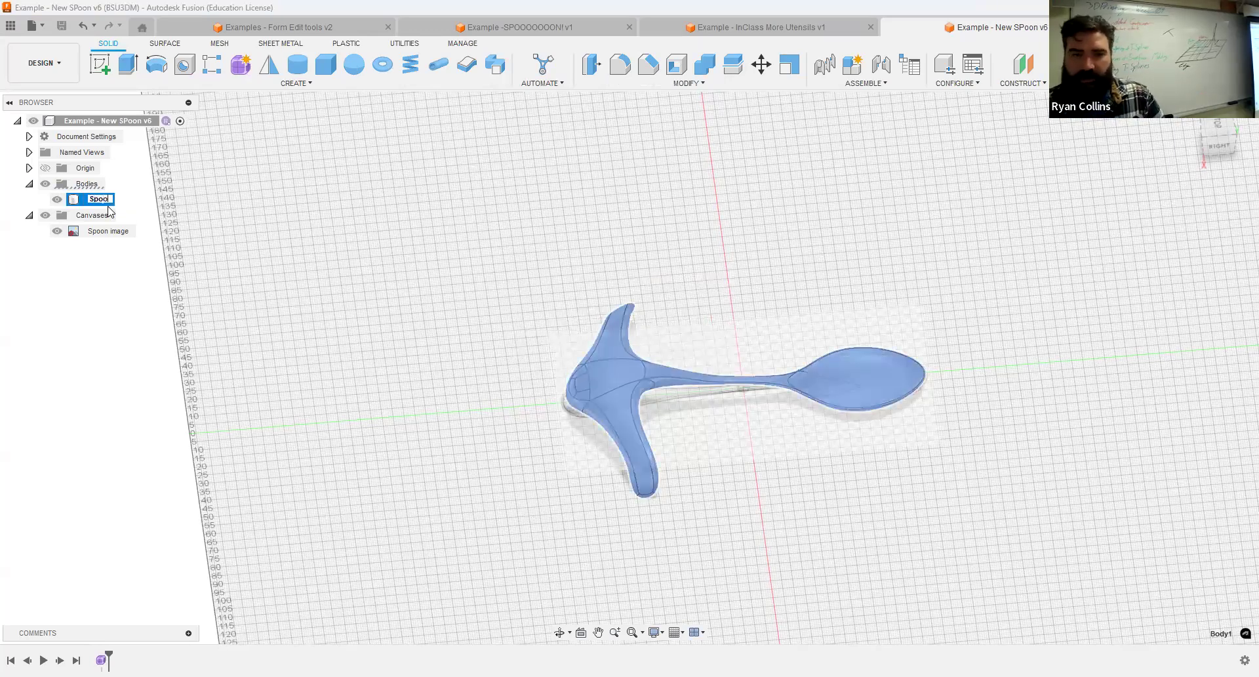
type("n 1")
key("Return")
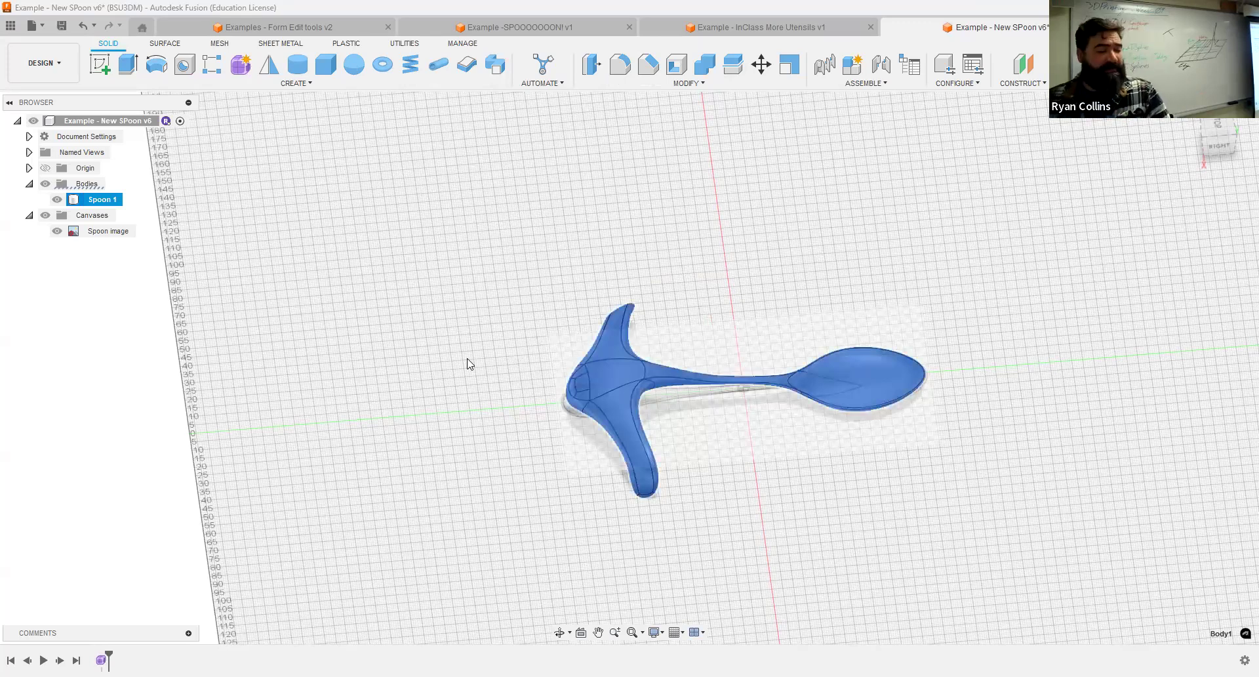
left_click(481, 408)
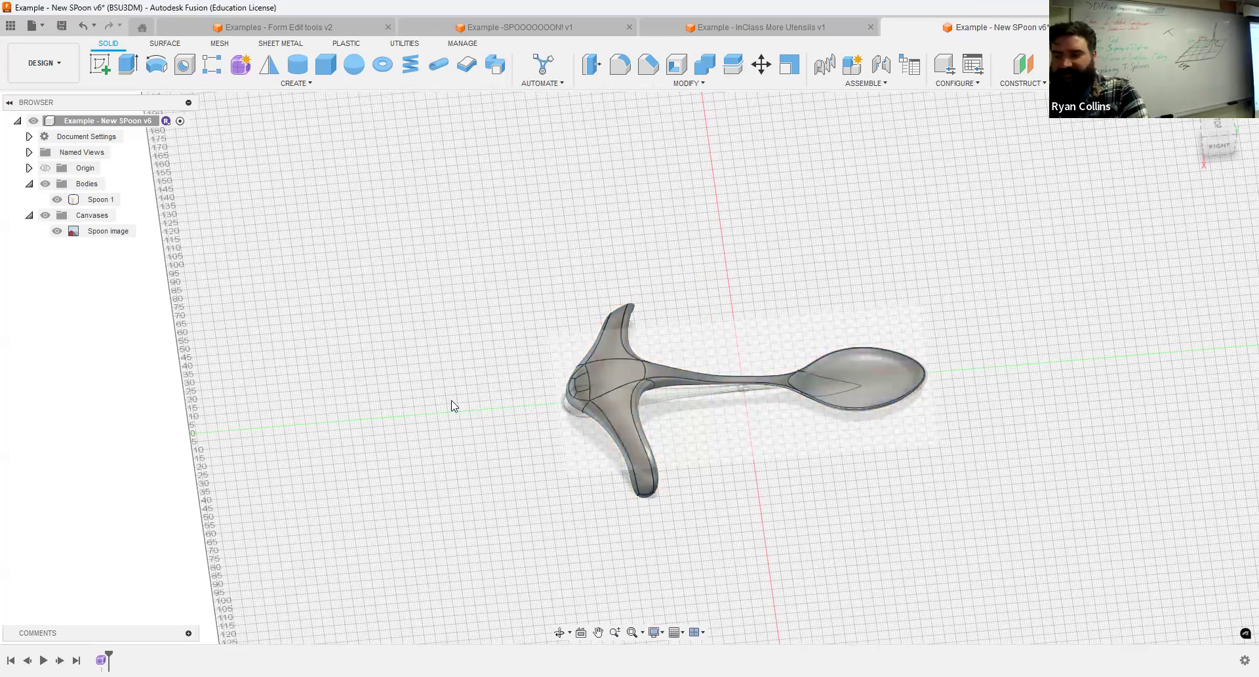
Copy the Spoon 1 body and paste the duplicate, moving it 149 mm in the X direction.
left_click(97, 207)
key("ctrl+c")
key("ctrl+v")
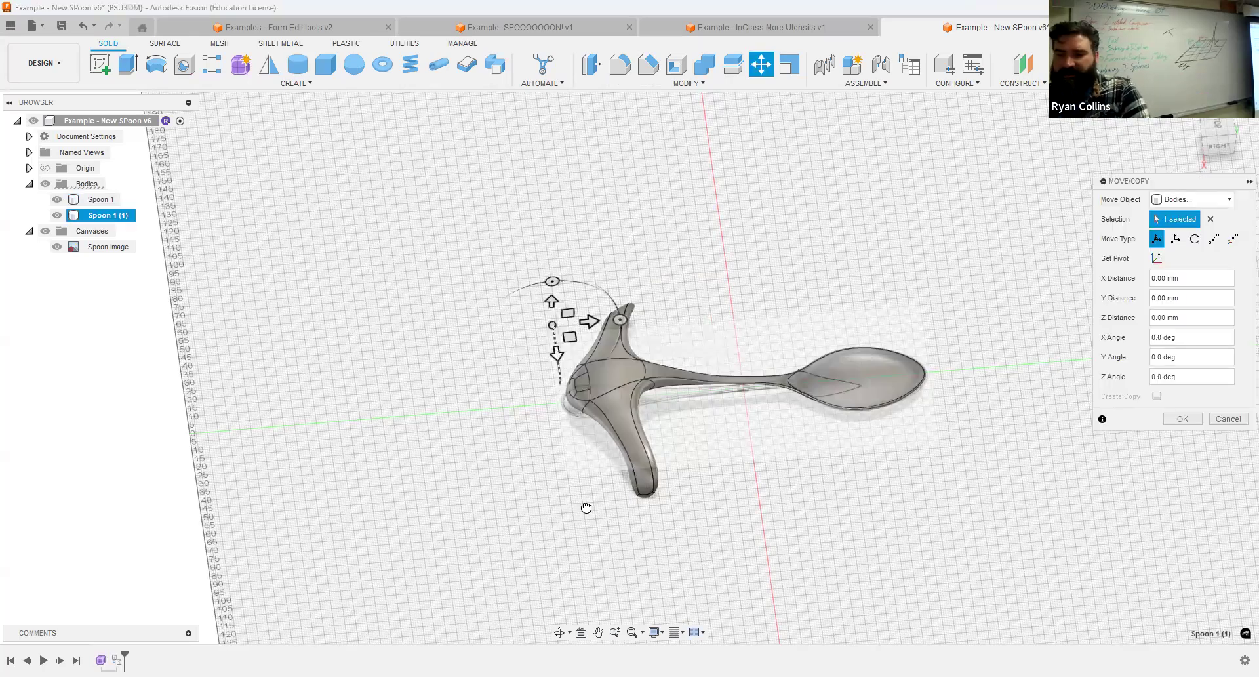
left_click_drag(586, 508, 603, 608)
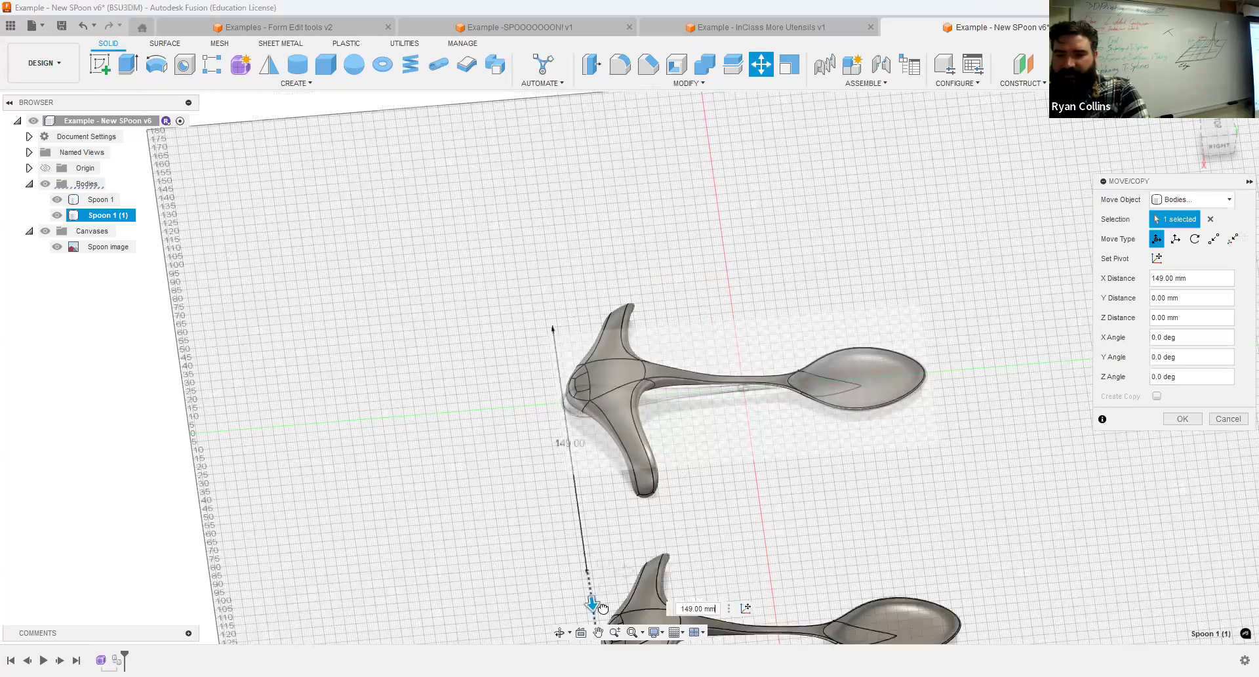
left_click(1197, 425)
middle_click_drag(997, 467, 866, 282)
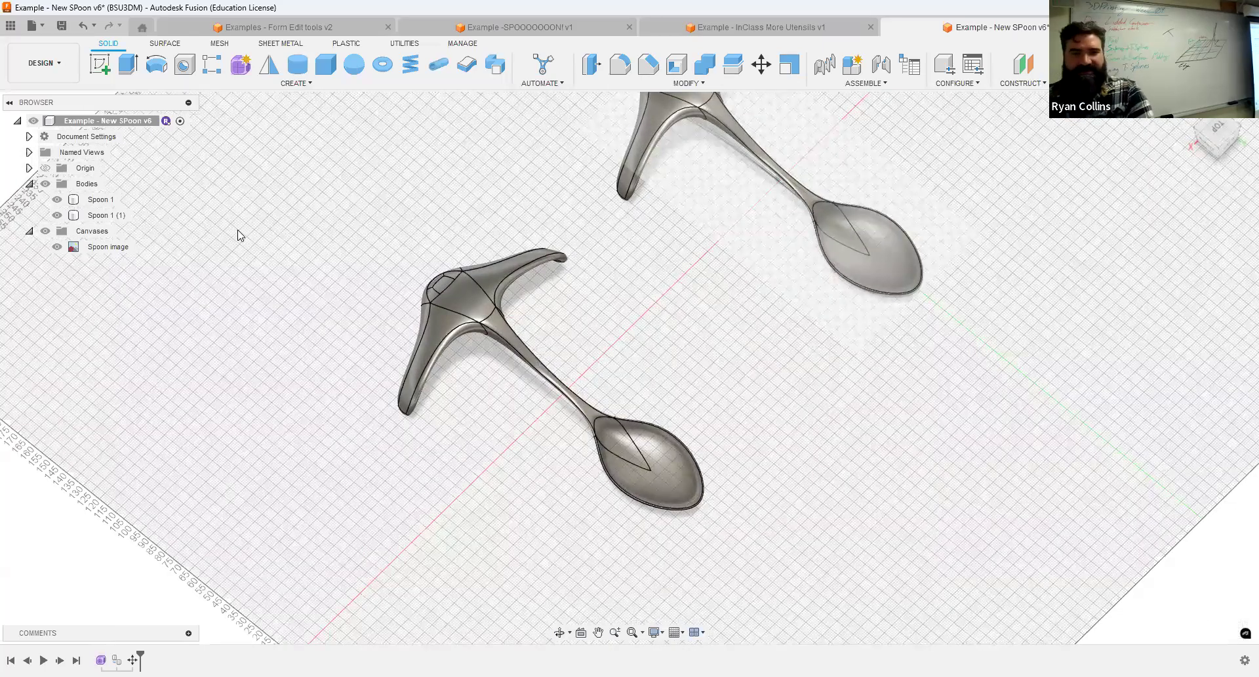
Create a new internal component named "Spoon" under the top-level design.
left_click(853, 64)
type("Spo")
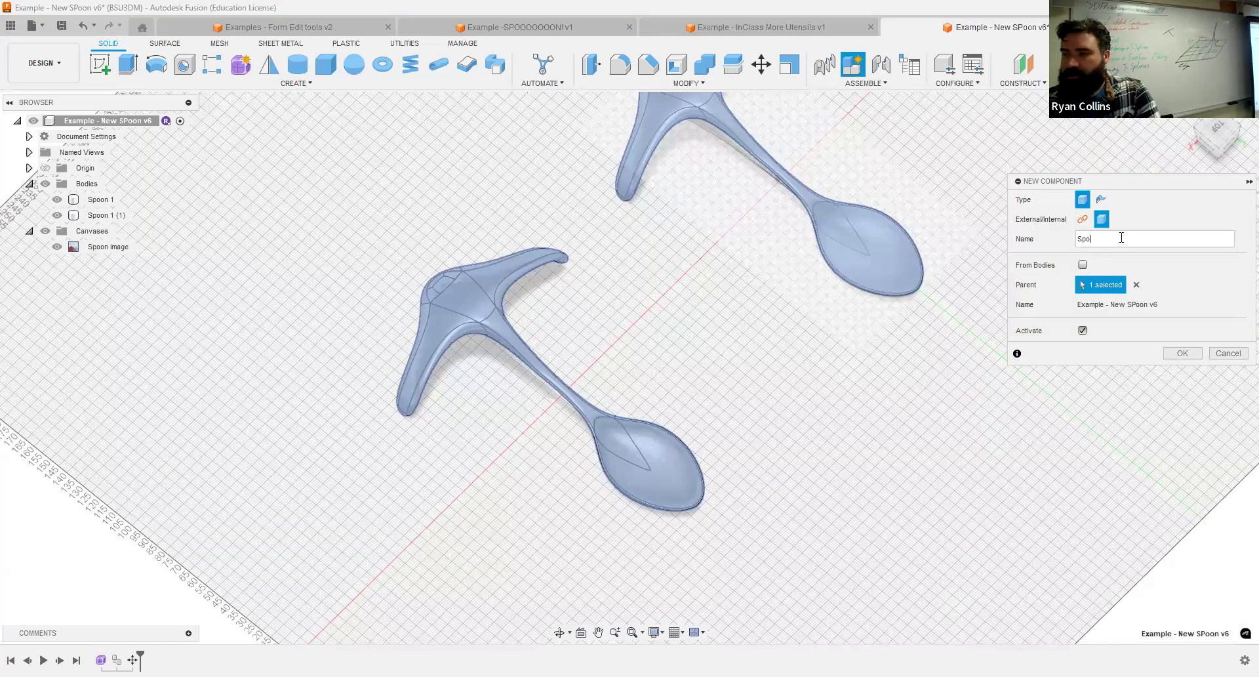
type("non")
key("Return")
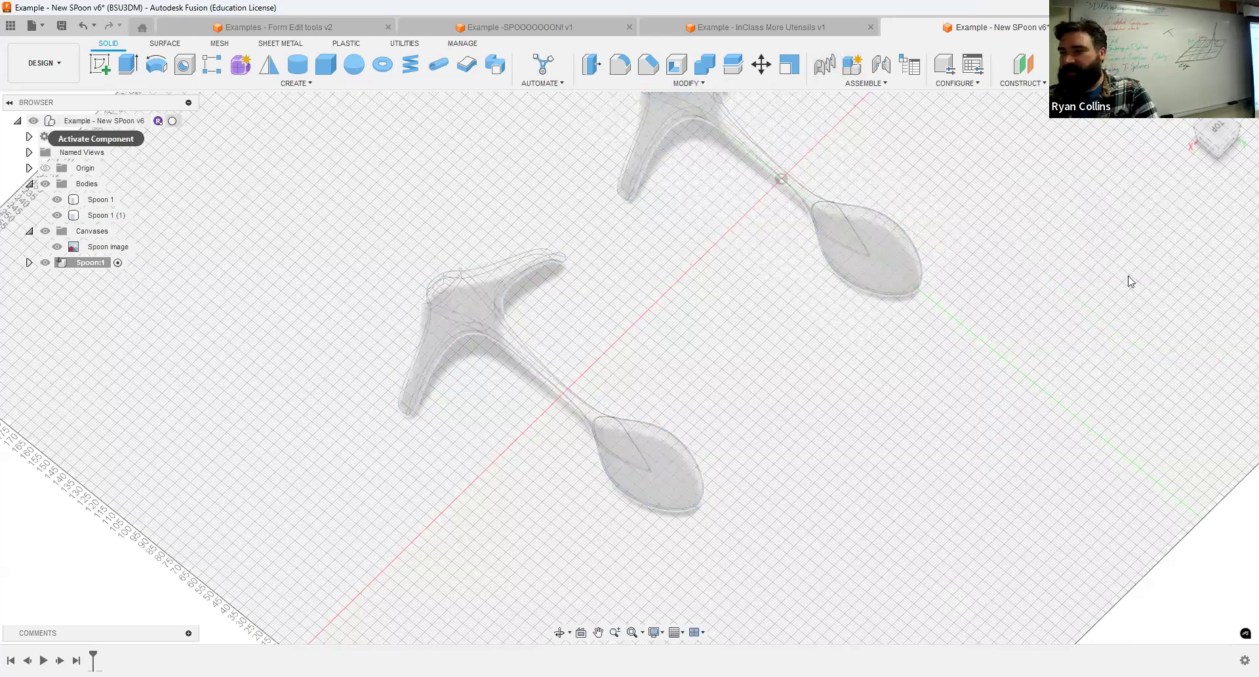
Create a second internal component named "Spork?" under the top-level design without activating it.
left_click(1084, 332)
double_click(1096, 237)
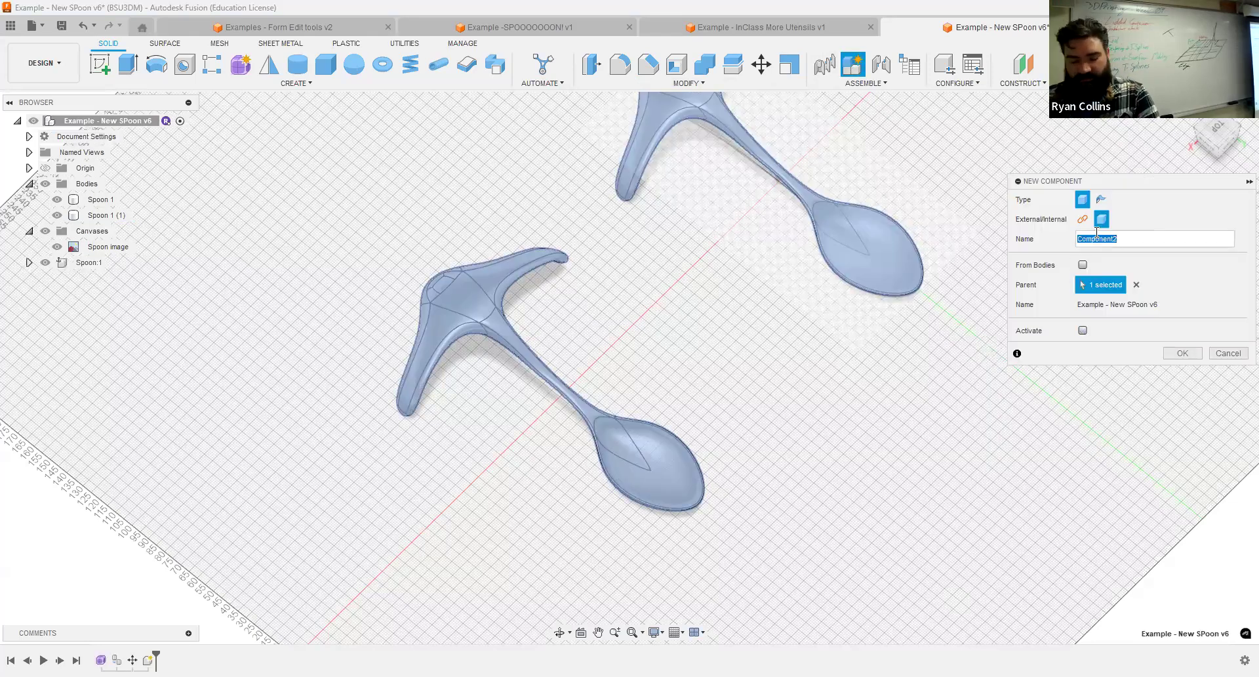
type("Spon")
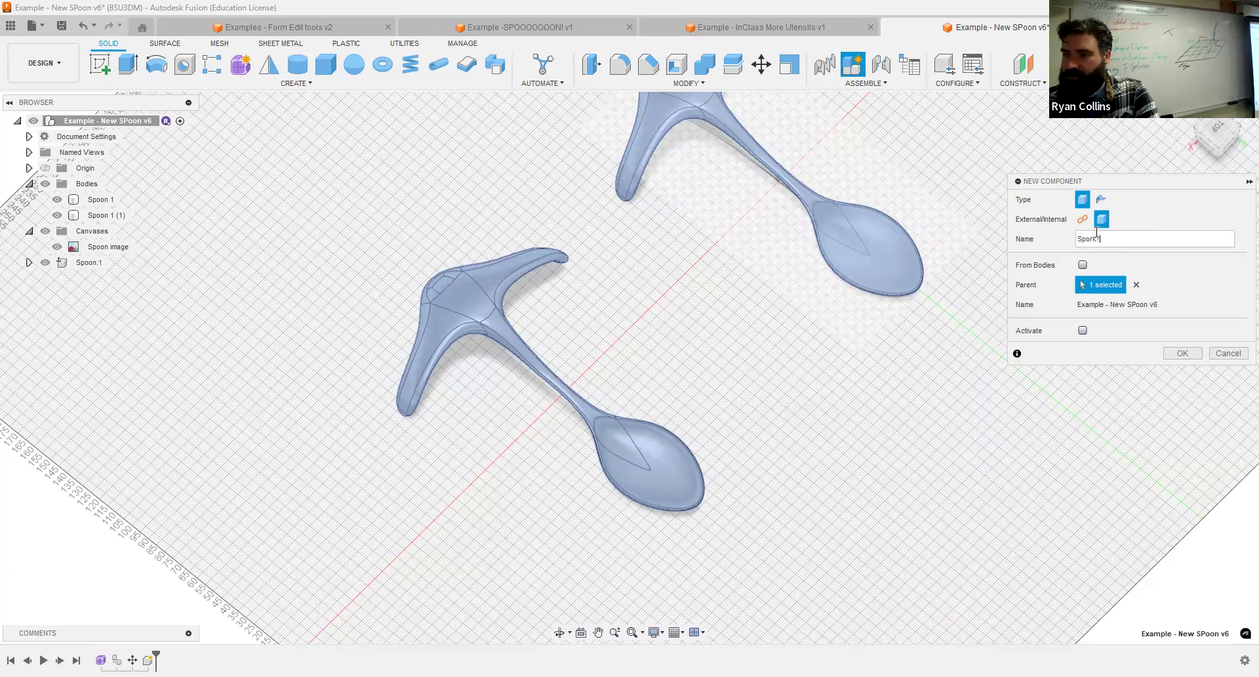
type("k?")
key("Return")
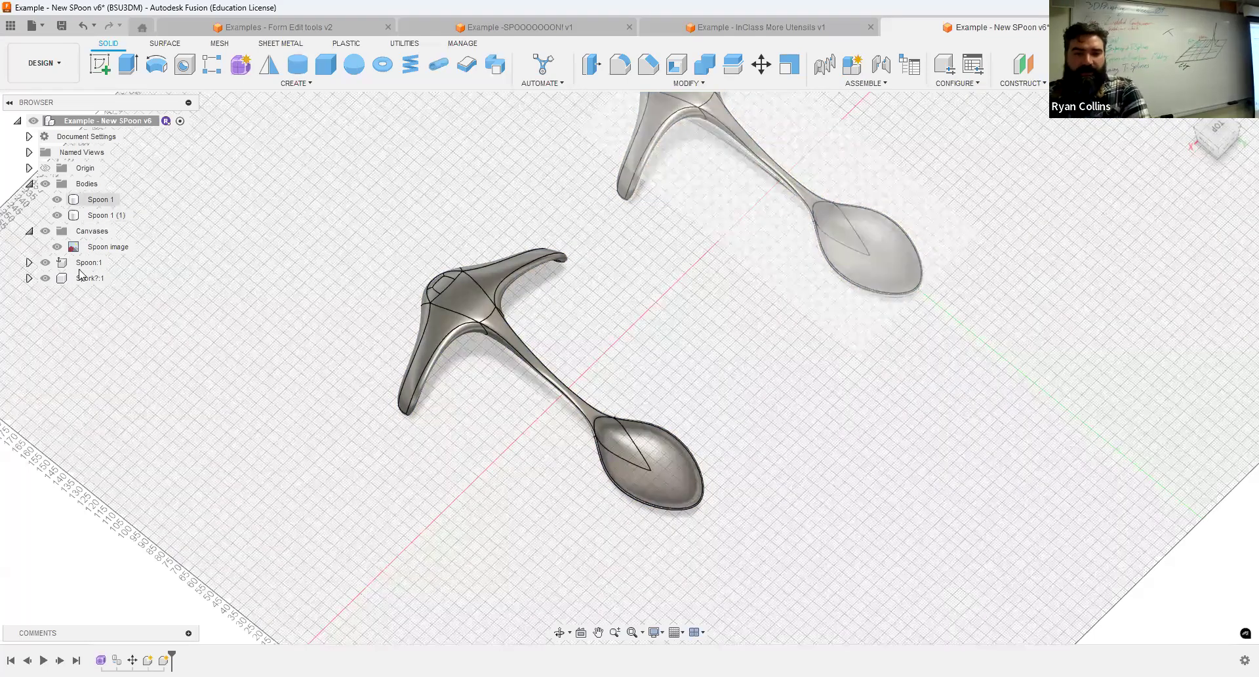
Move Spoon 1 into the Spoon component and its copy into Spork?, hiding Spoon and making Spork? the active component.
left_click_drag(77, 264, 97, 265)
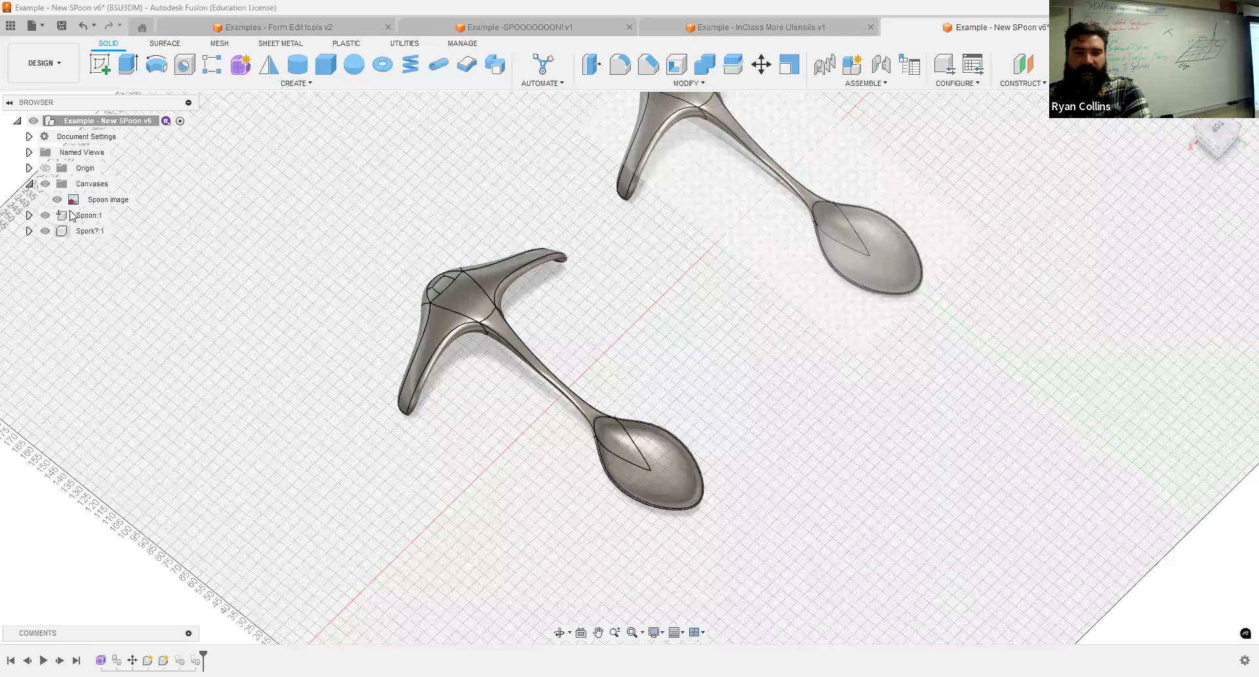
left_click(109, 216)
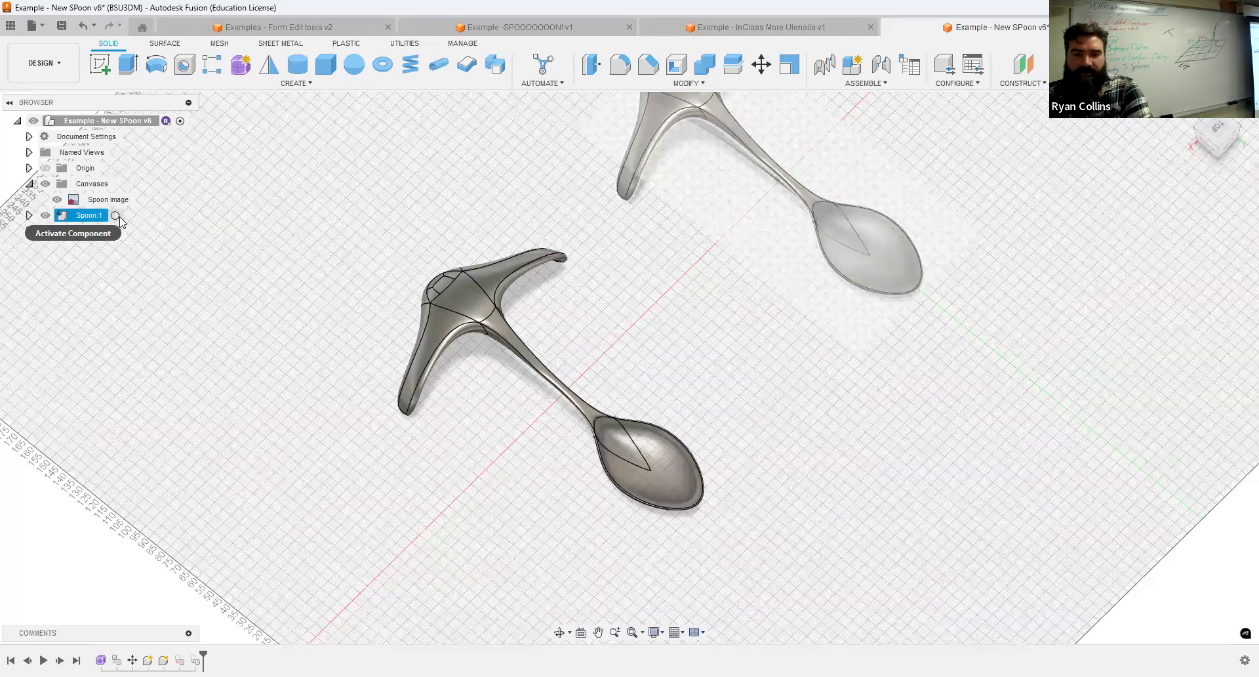
left_click(45, 216)
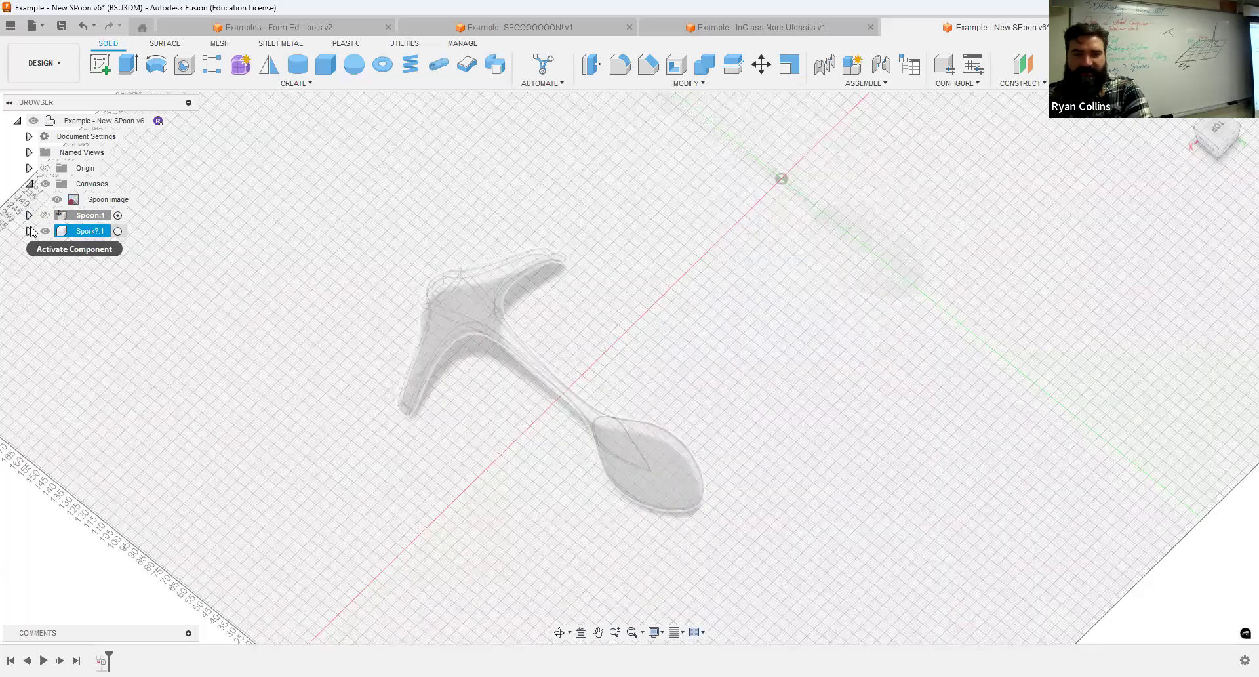
Project the copied spoon body's outline into a new sketch on the horizontal plane and hide the body.
left_click(100, 64)
left_click(765, 248)
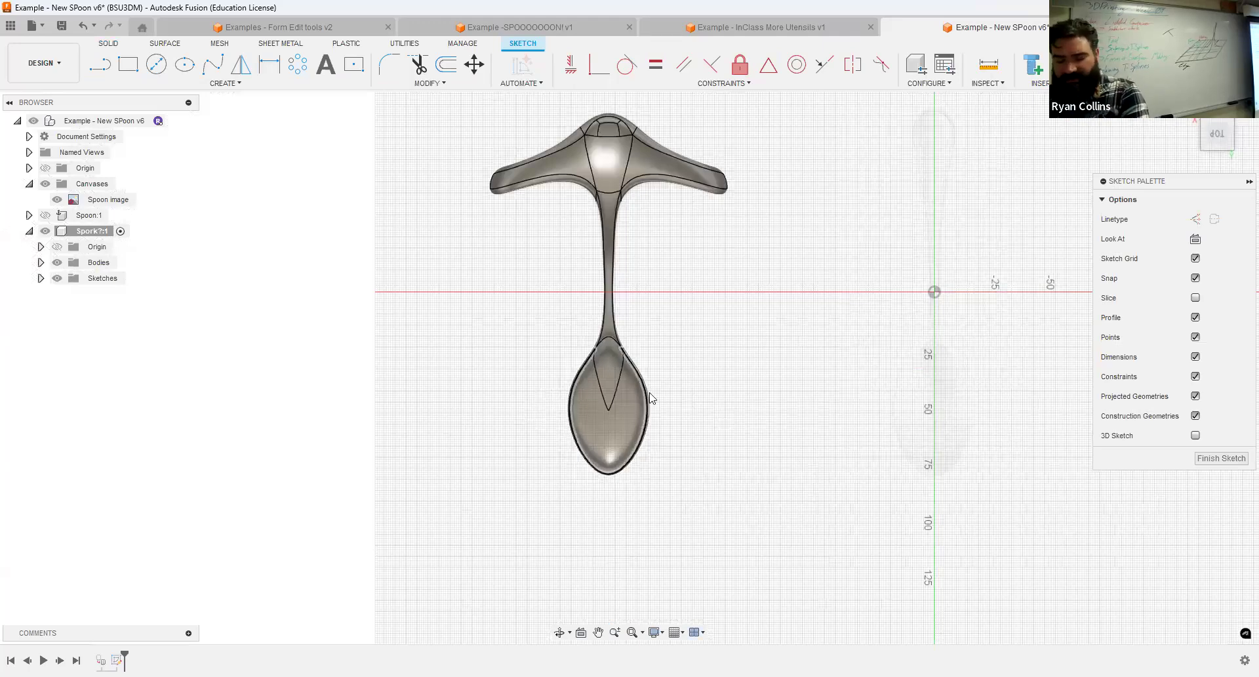
key("p")
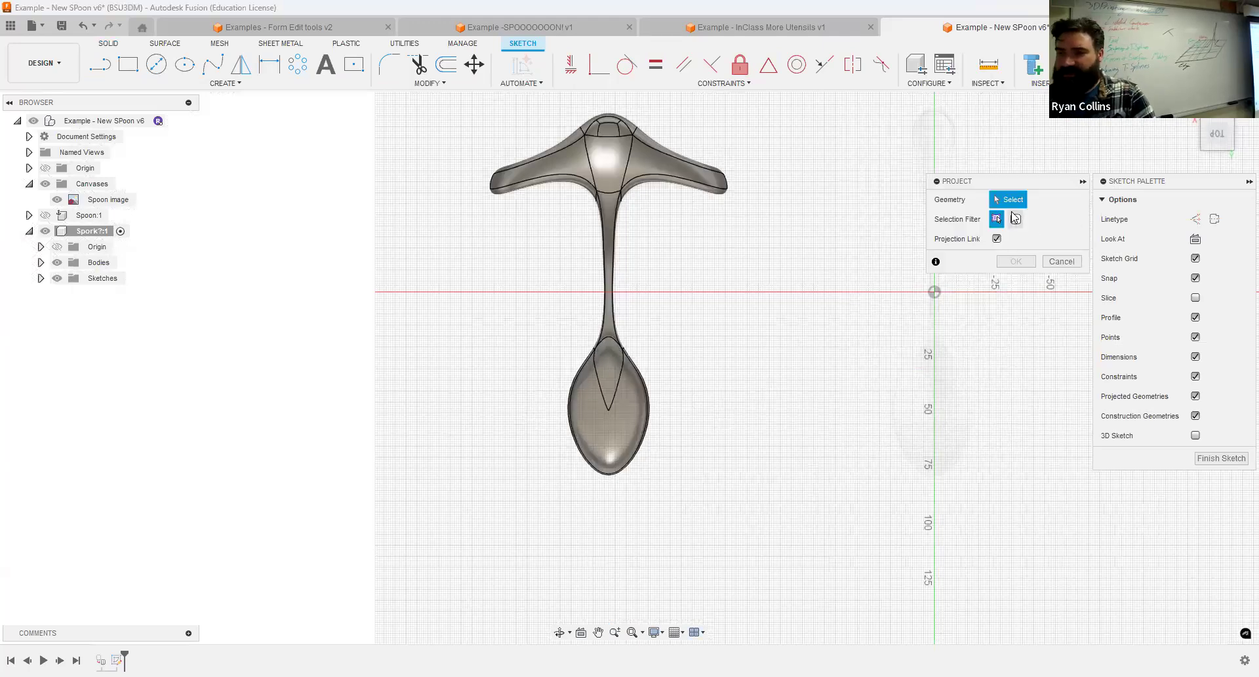
left_click(609, 398)
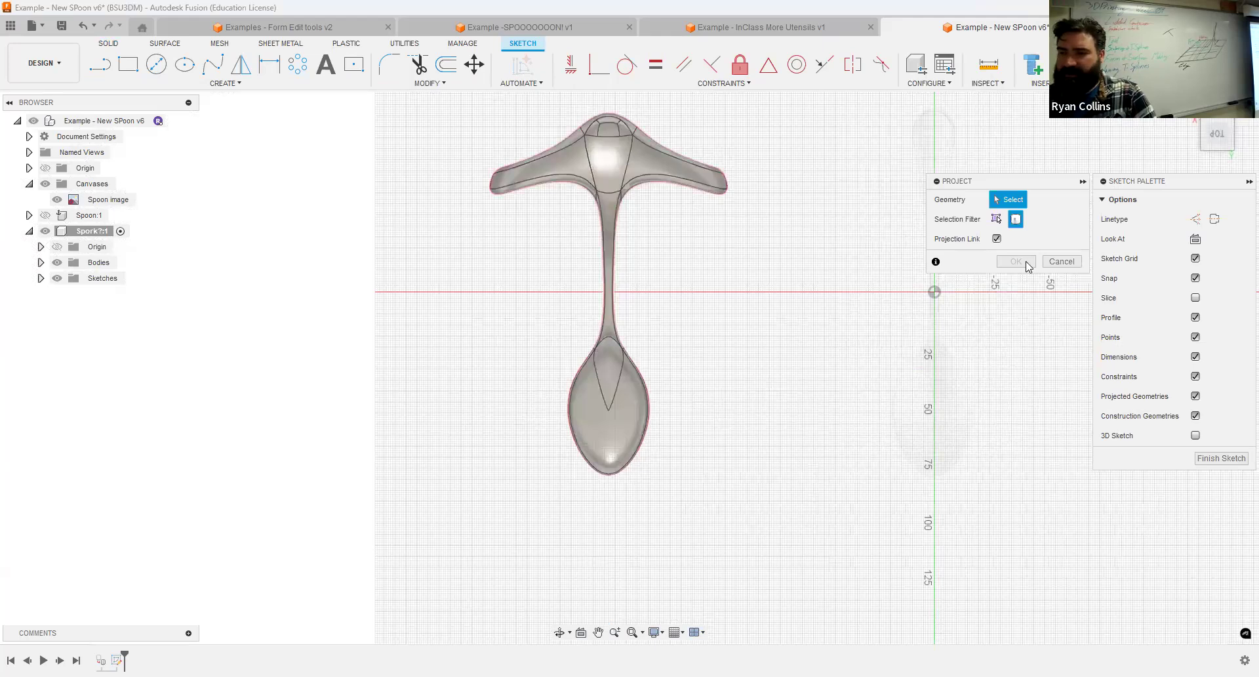
left_click(40, 262)
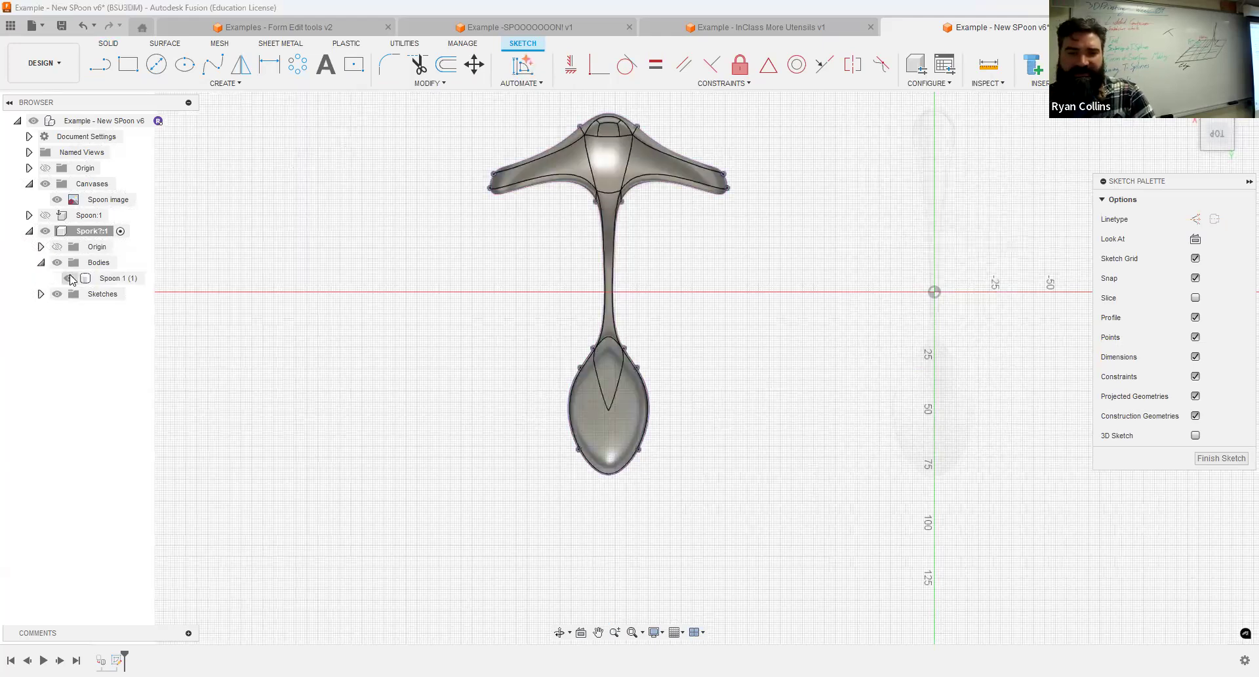
left_click(69, 278)
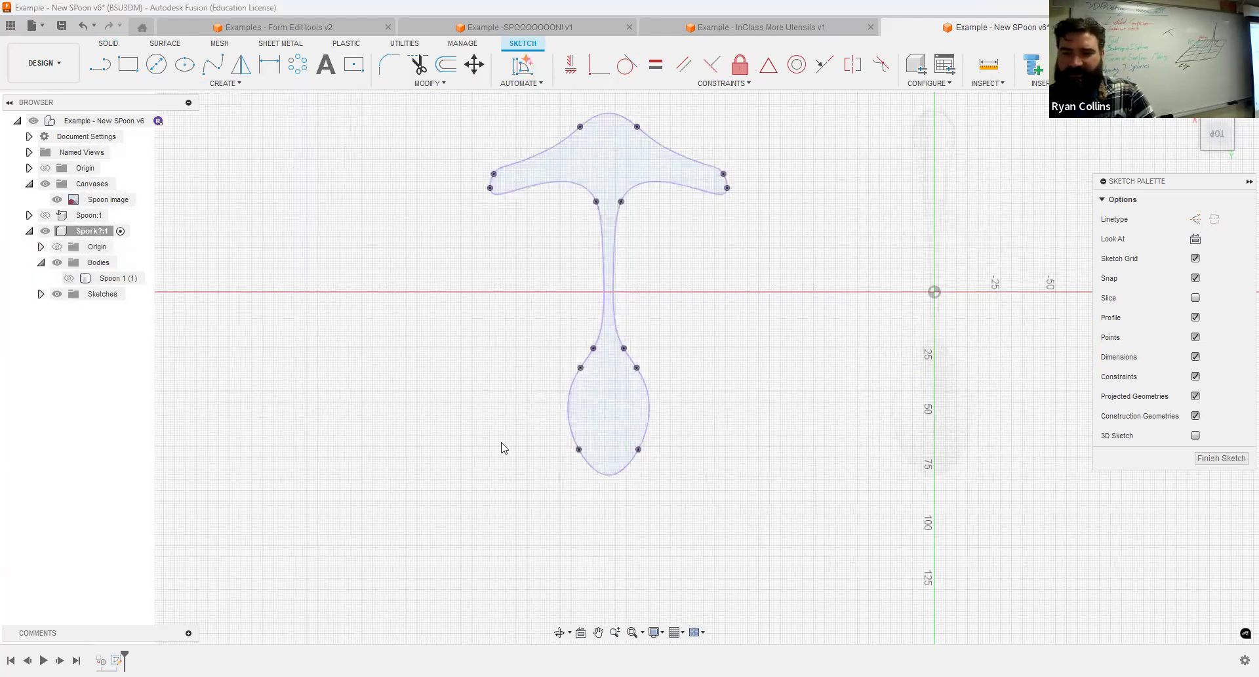
Draw construction lines across the bowl's neck and from its midpoint past the bowl's tip, and convert the projected outline to construction.
scroll(721, 512, "up", 3)
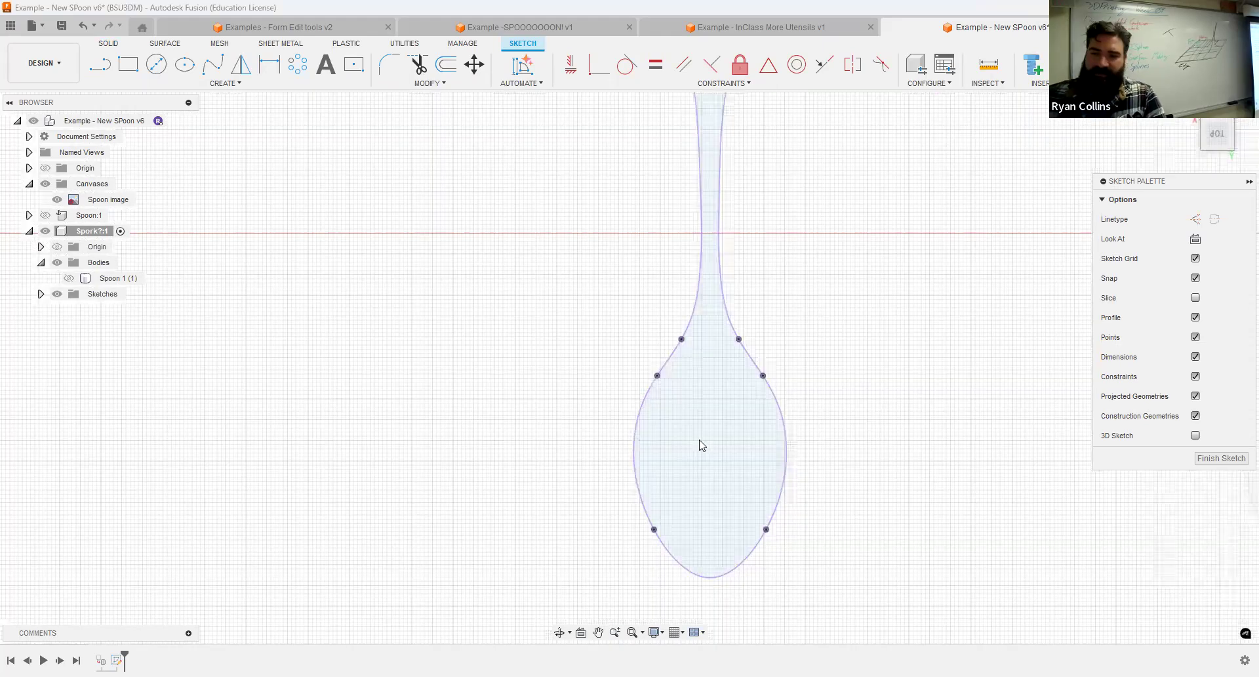
mouse_move(450, 305)
middle_mouse_down()
mouse_move(397, 267)
mouse_move(323, 256)
middle_mouse_up()
key("l")
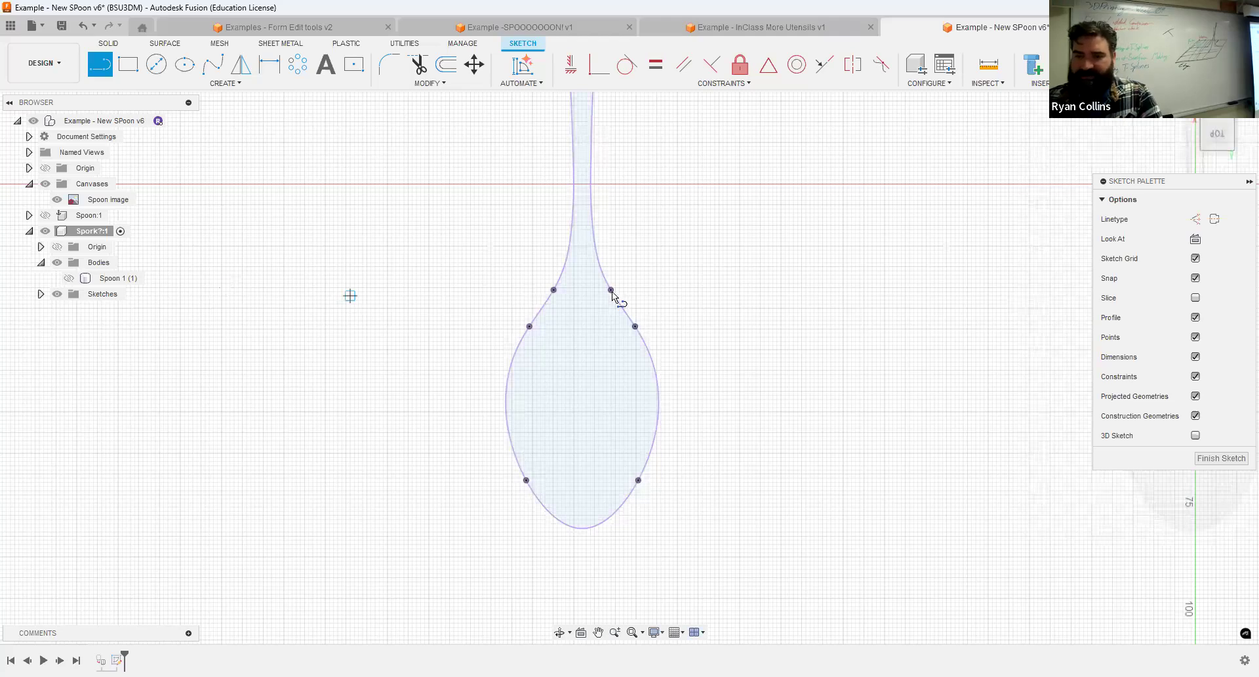
key("x")
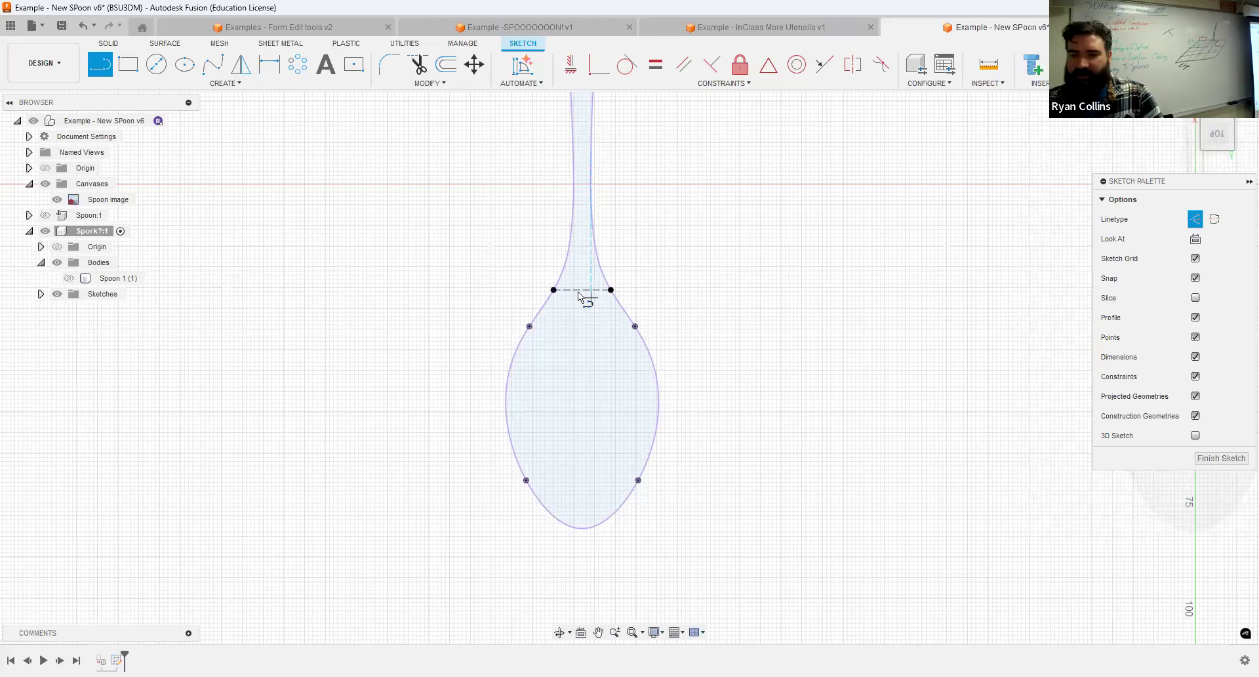
left_click(583, 543)
key("Escape")
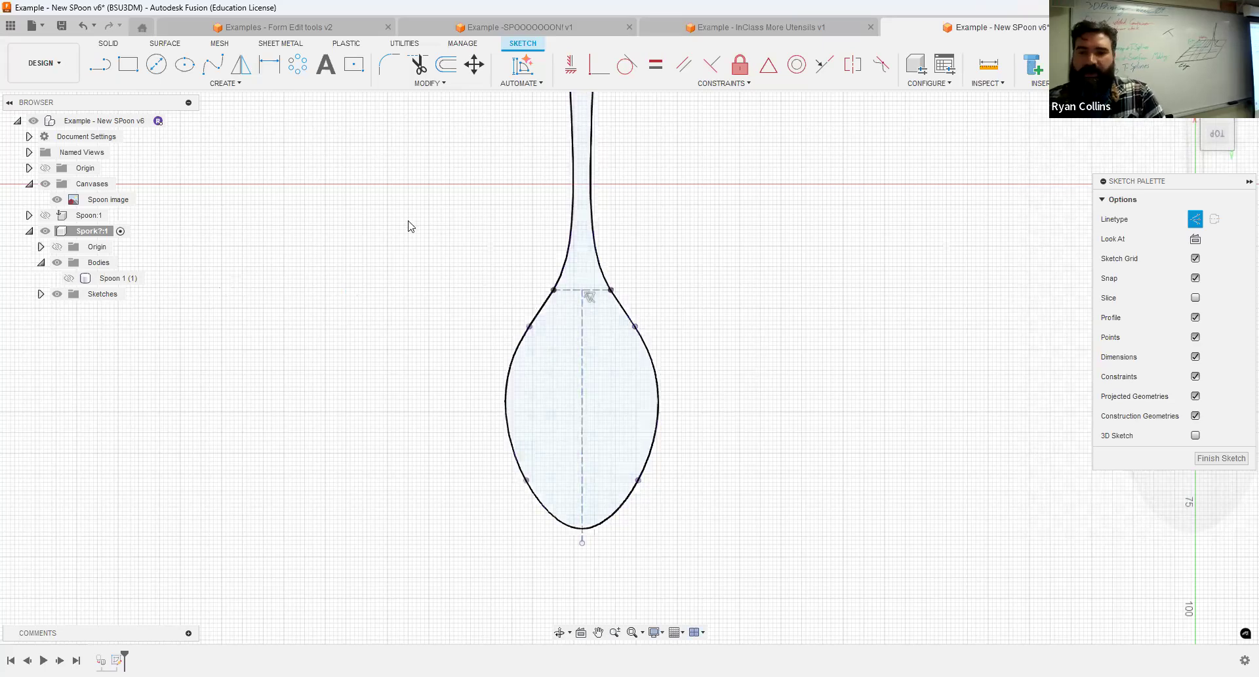
double_click(656, 377)
left_click(737, 362)
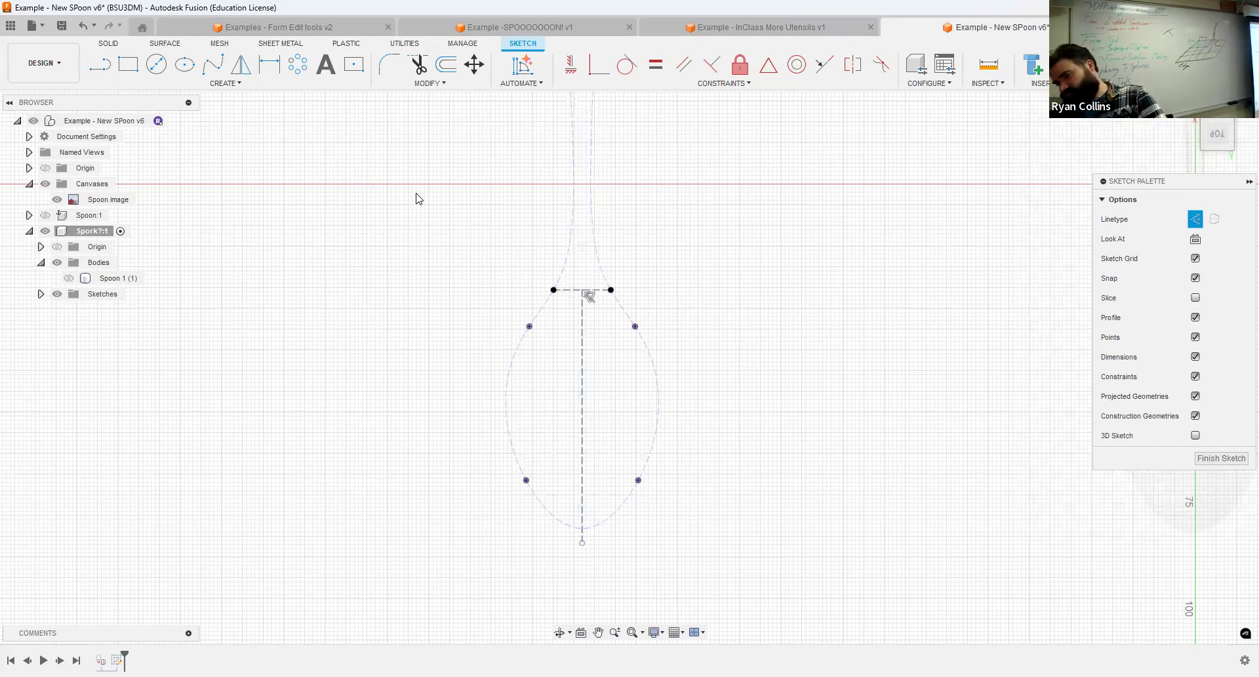
Draw a 3 mm wide, 60 mm long center rectangle centered on the bowl's tip along the construction centerline.
left_click(355, 65)
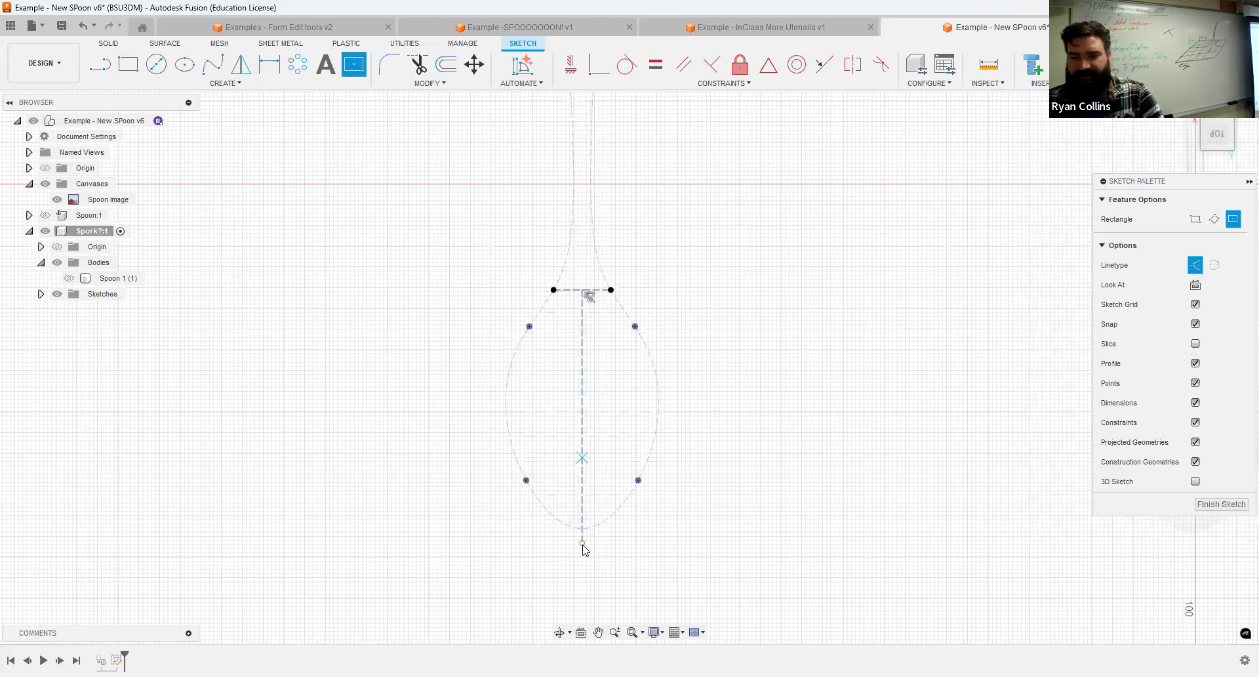
right_click(340, 200)
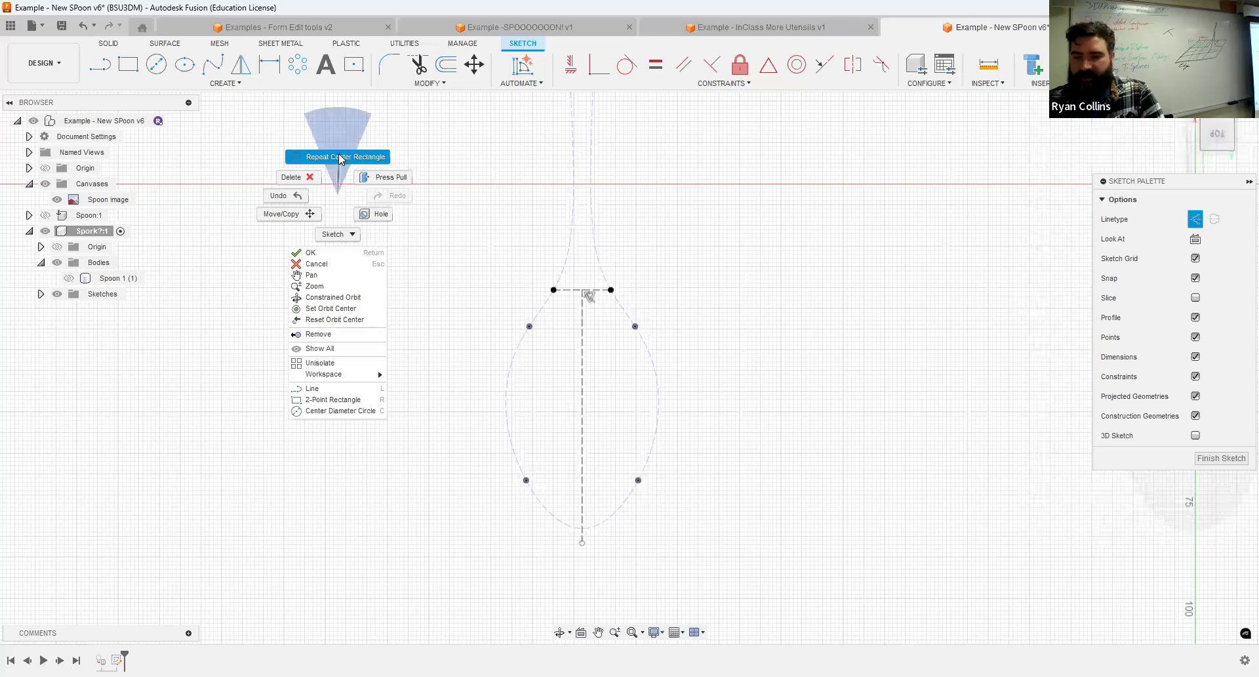
left_click(342, 160)
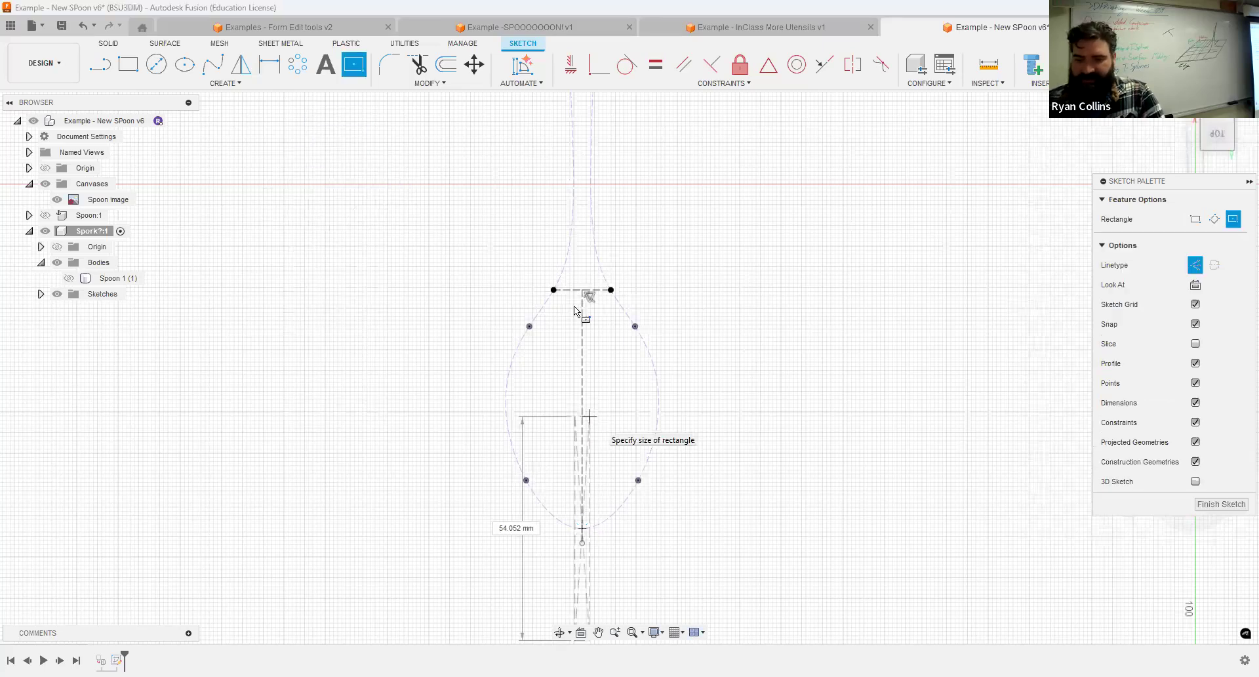
middle_click_drag(589, 417, 574, 308)
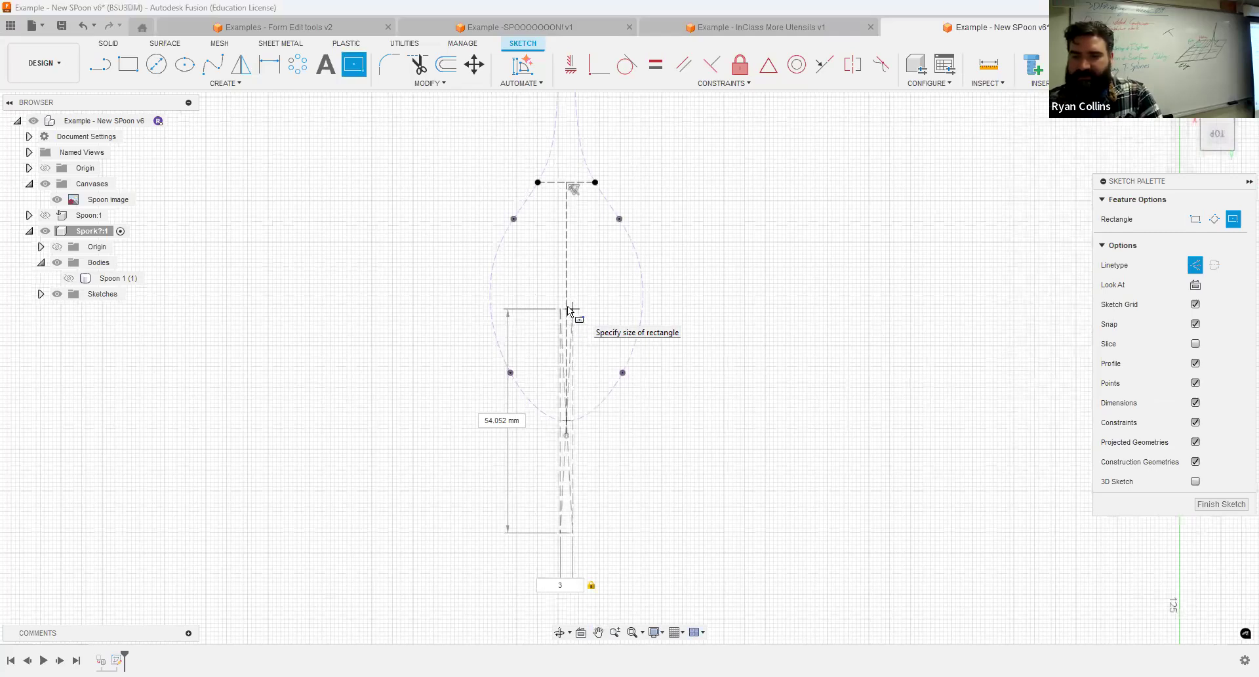
key("Tab")
type("60")
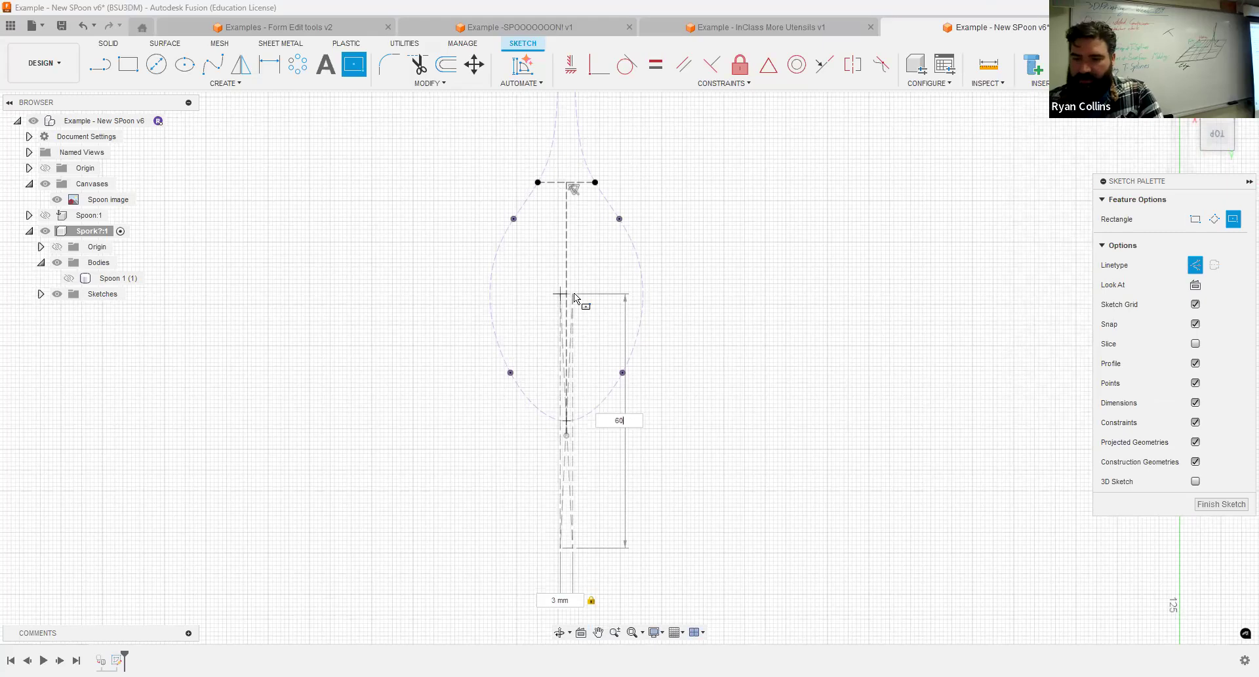
key("Return")
Convert only the four sides of the narrow rectangle from construction to normal sketch lines.
scroll(577, 426, "up", 4)
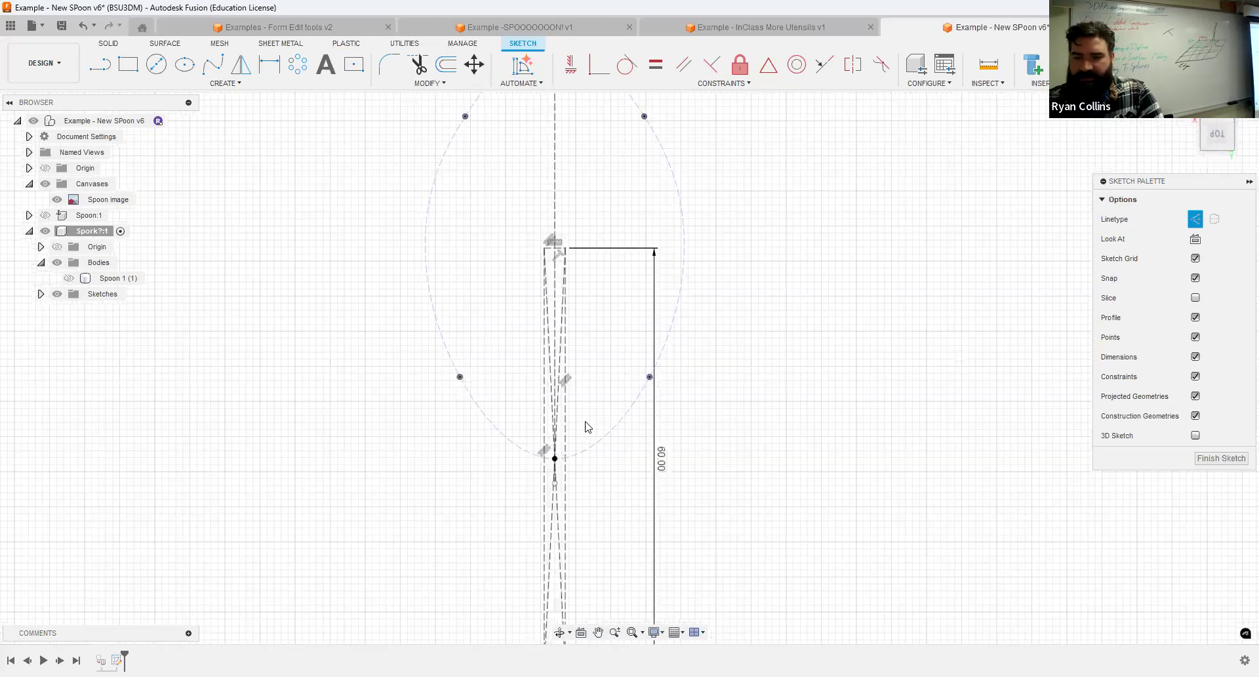
left_click(564, 425)
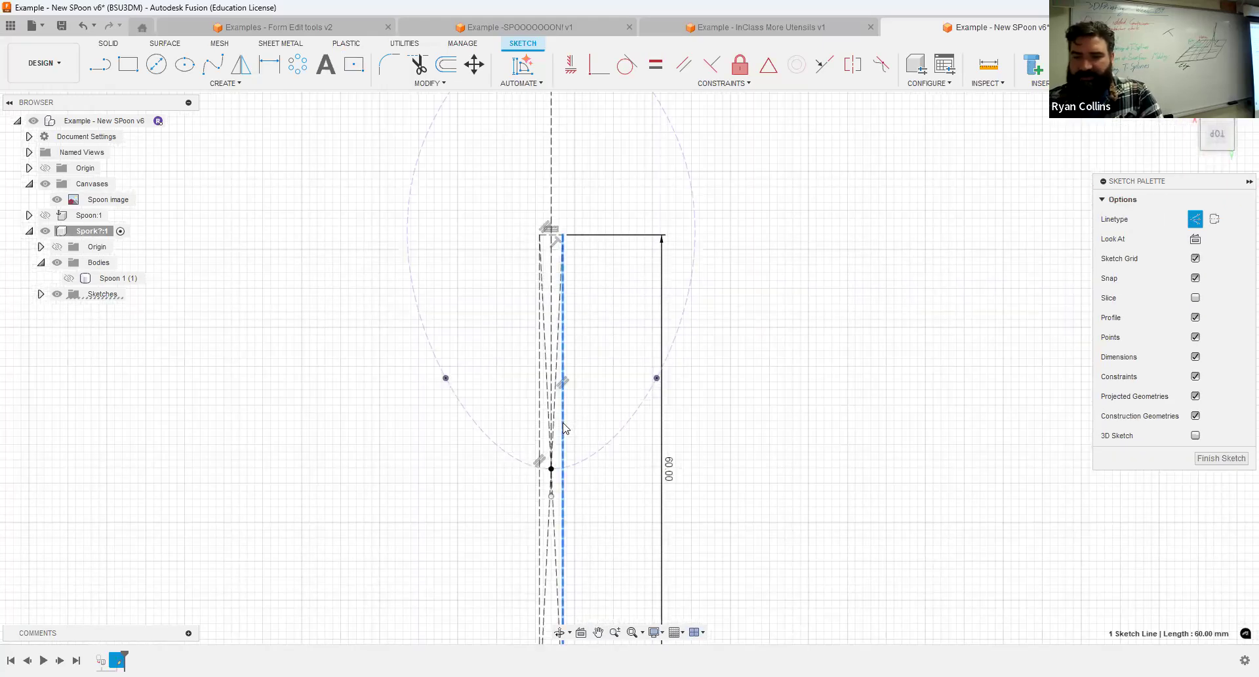
scroll(530, 345, "down", 4)
left_click_drag(595, 563, 441, 441)
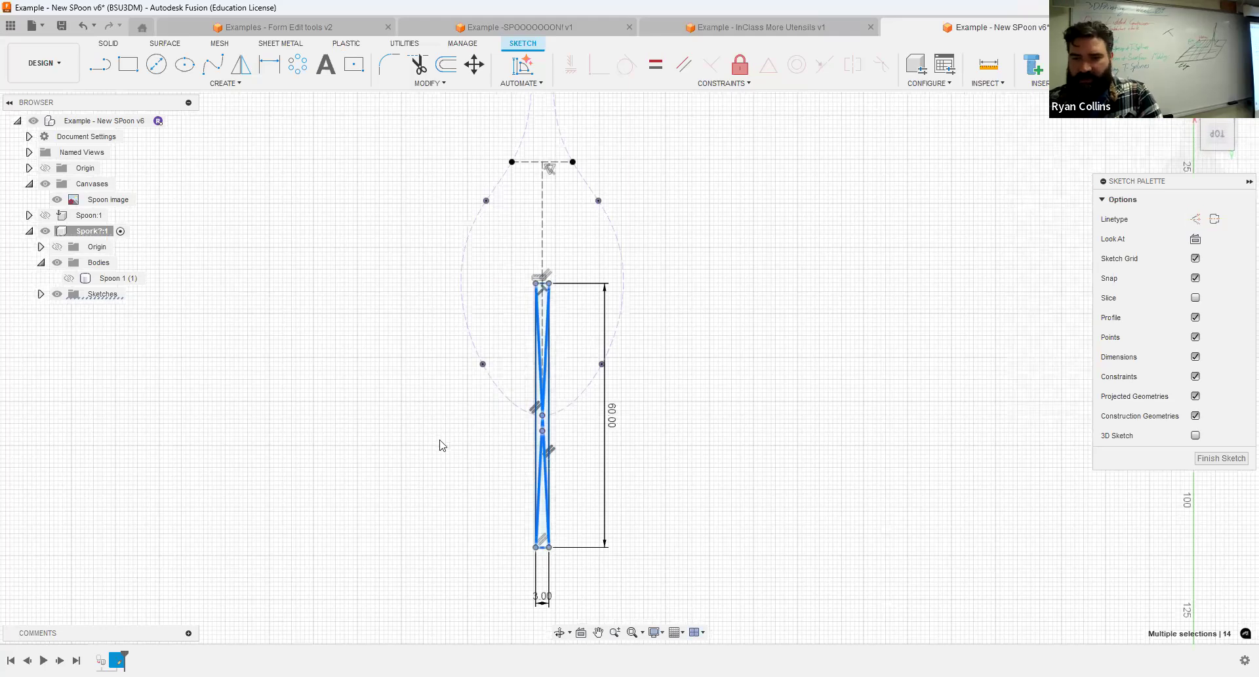
scroll(441, 442, "up", 4)
left_click(636, 458)
key("x")
left_click(859, 405)
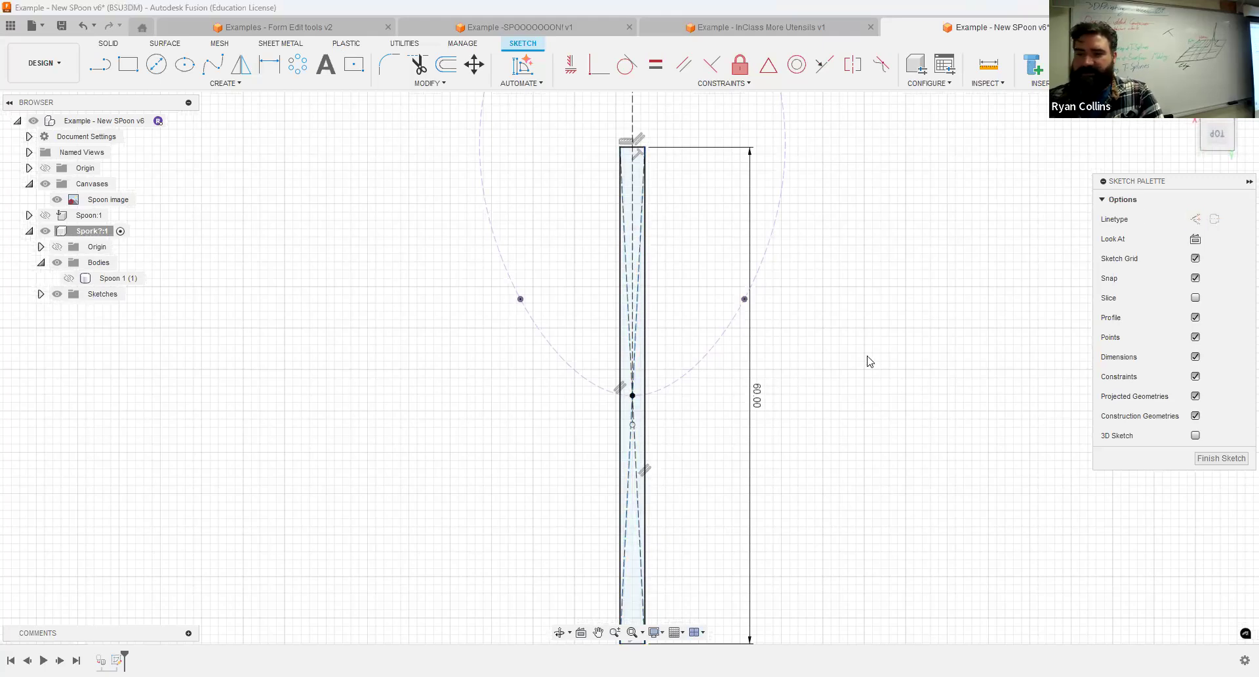
scroll(860, 351, "down", 3)
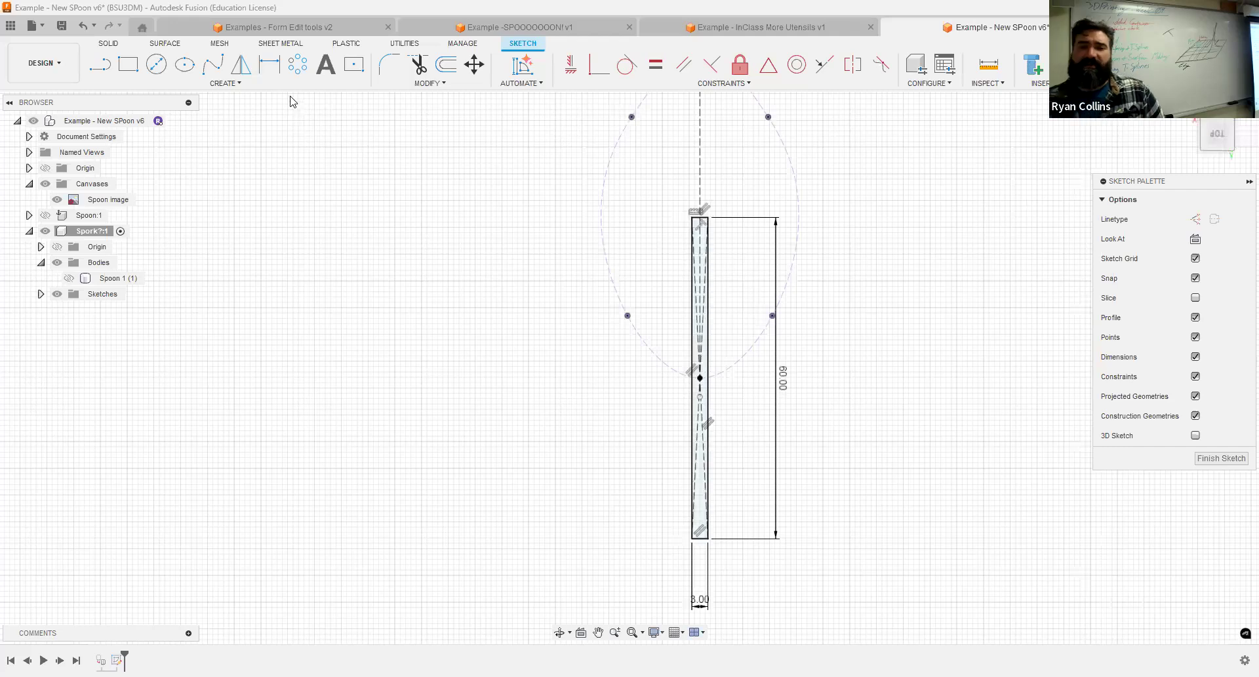
Try a symmetric rectangular pattern of five narrow rectangles over a 13 mm distance across the bowl, and undo it.
left_click(302, 65)
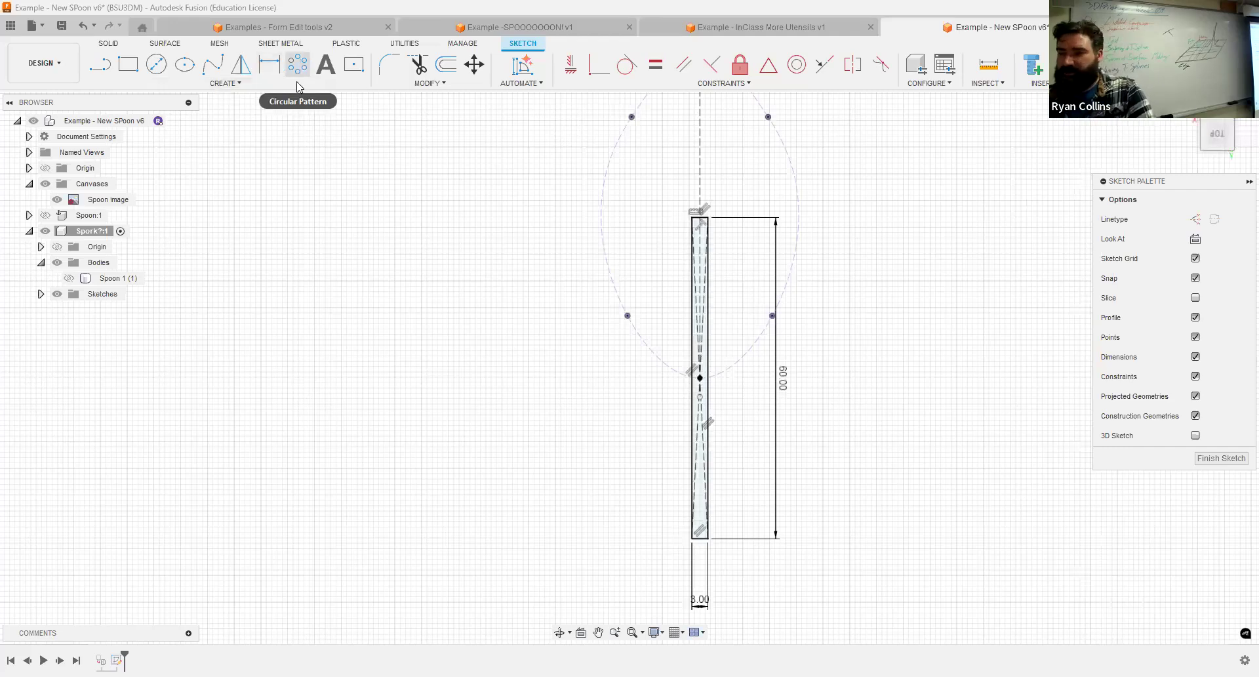
left_click(1056, 244)
left_click(236, 84)
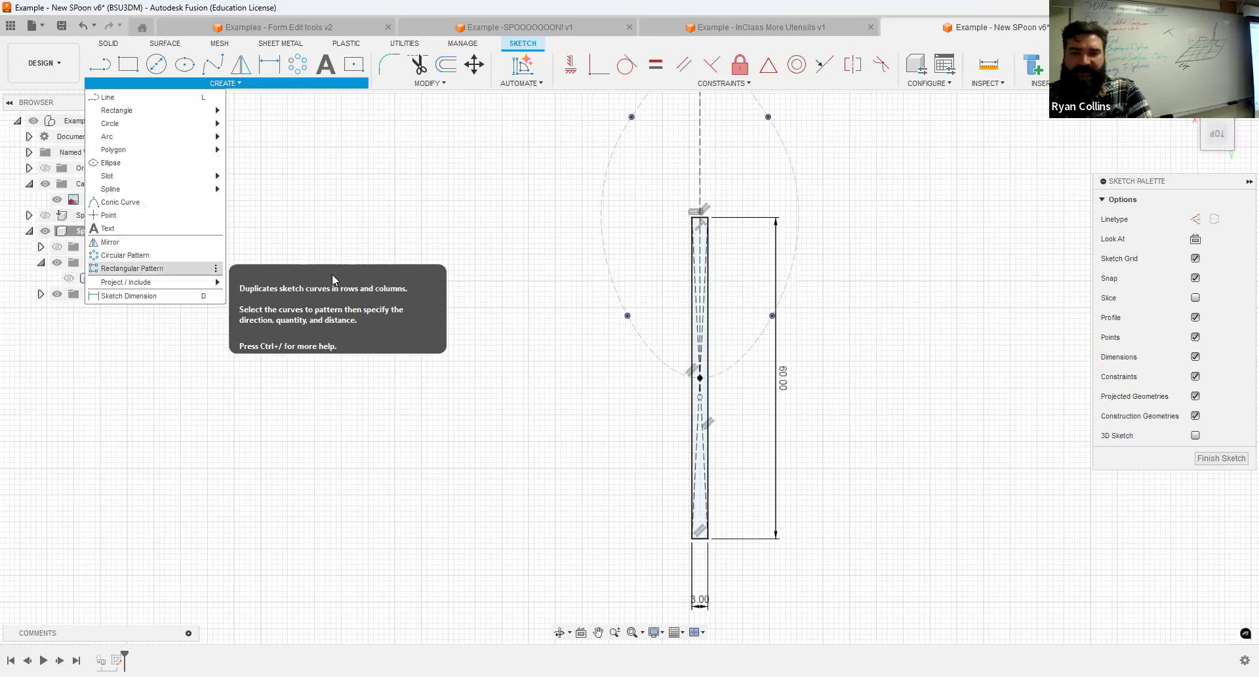
left_click(132, 269)
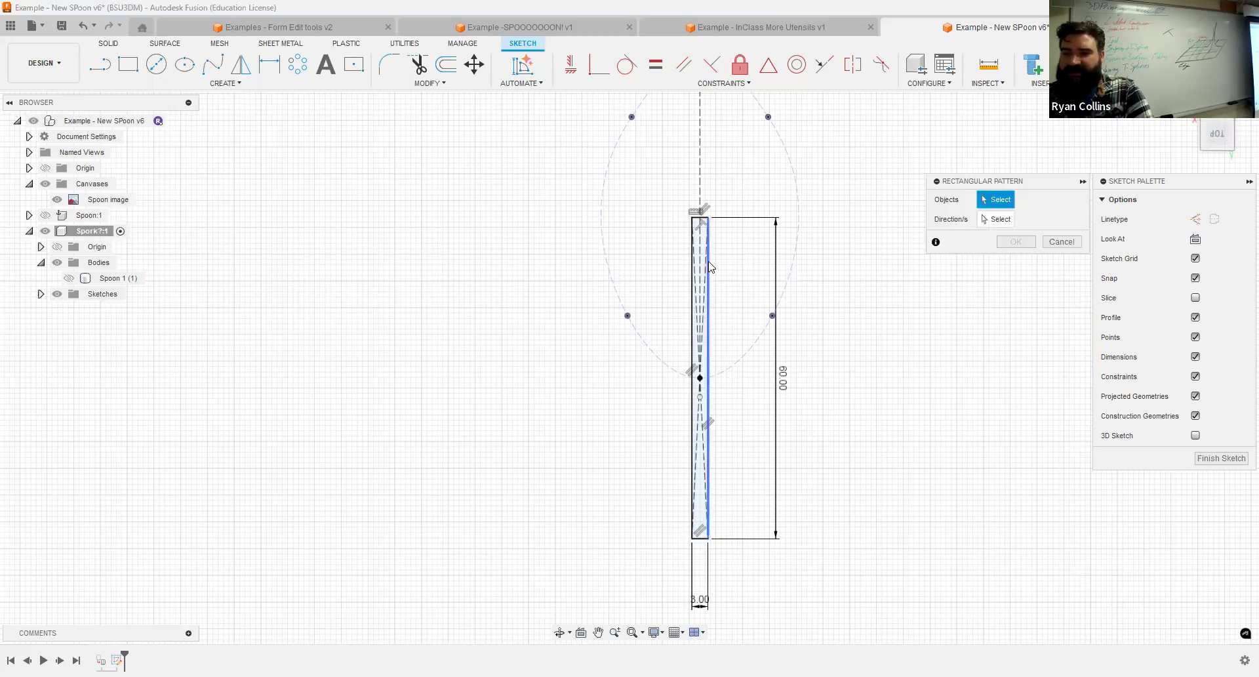
left_click(729, 503)
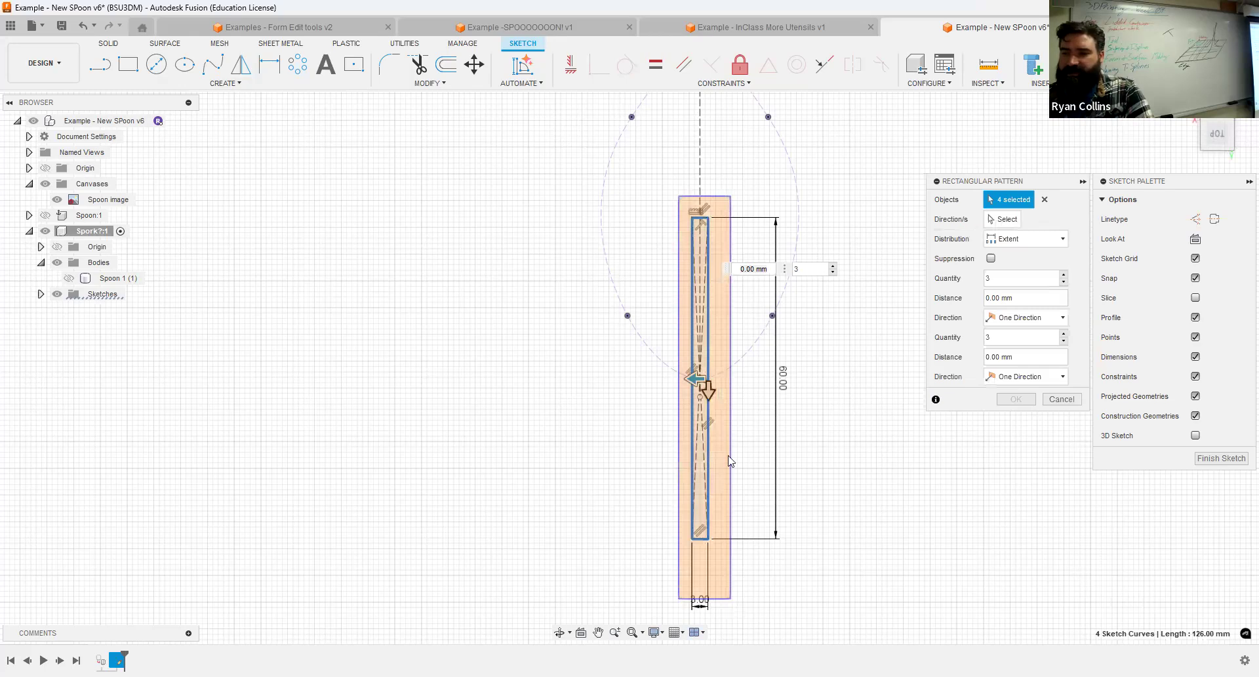
left_click(1049, 201)
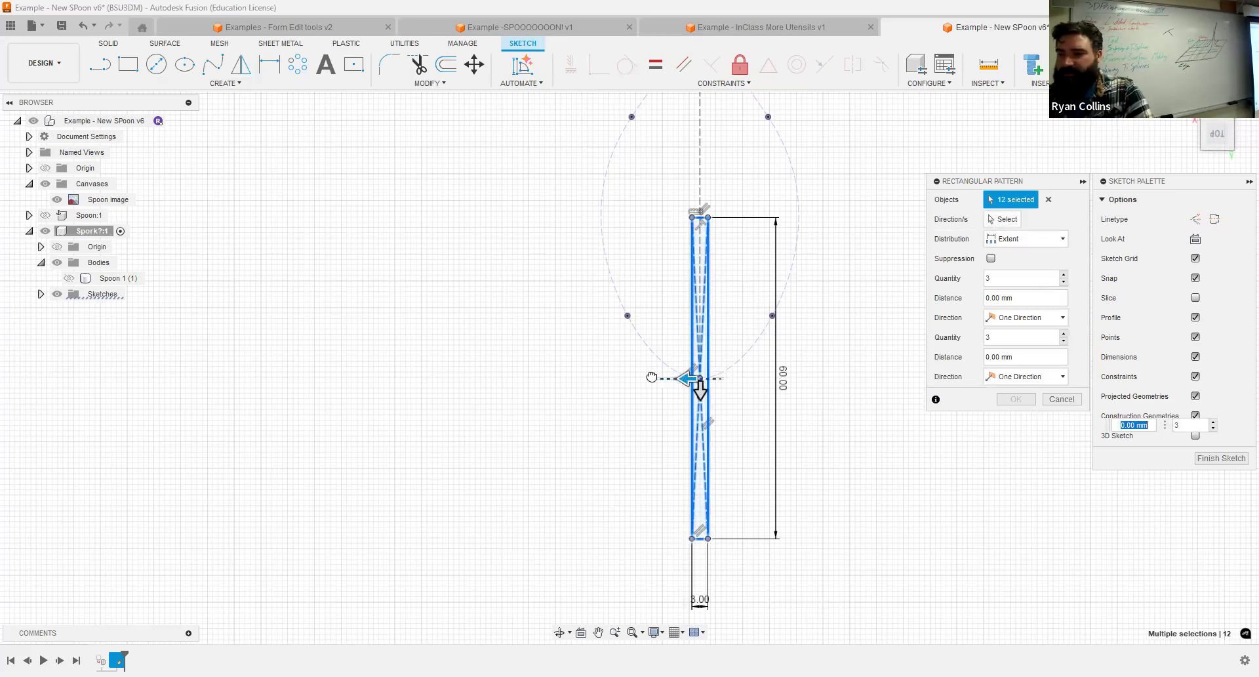
left_click_drag(652, 377, 635, 379)
left_click(1026, 318)
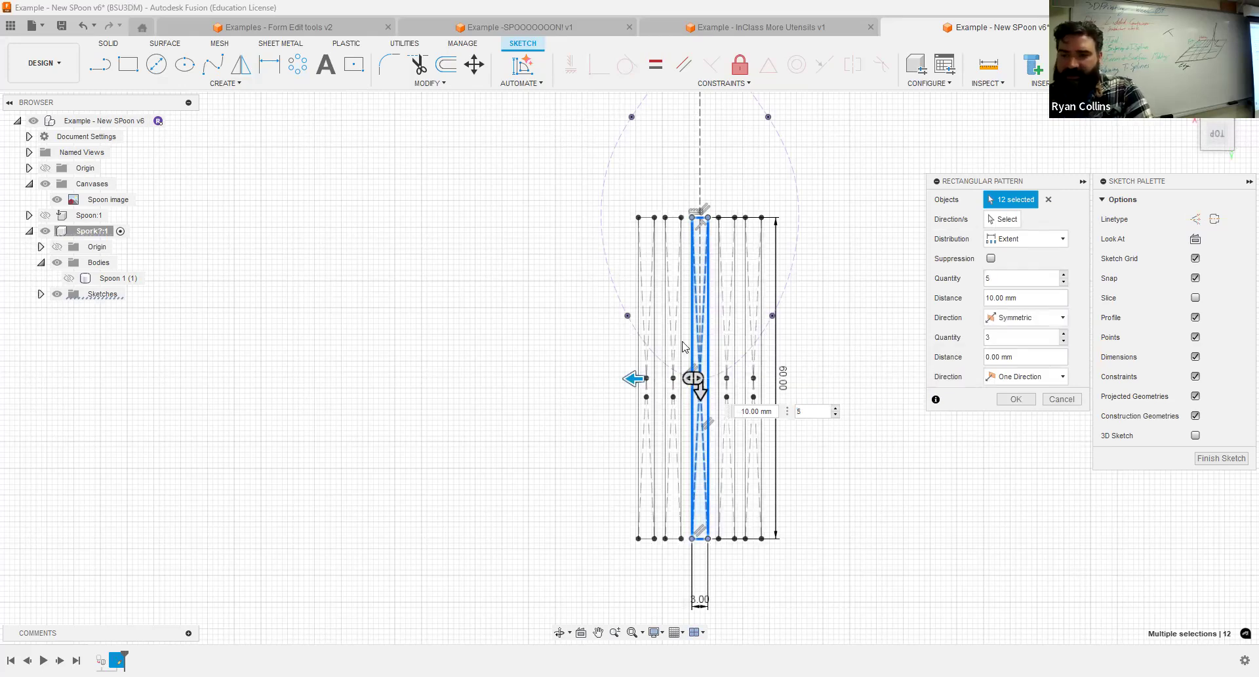
left_click_drag(632, 379, 616, 379)
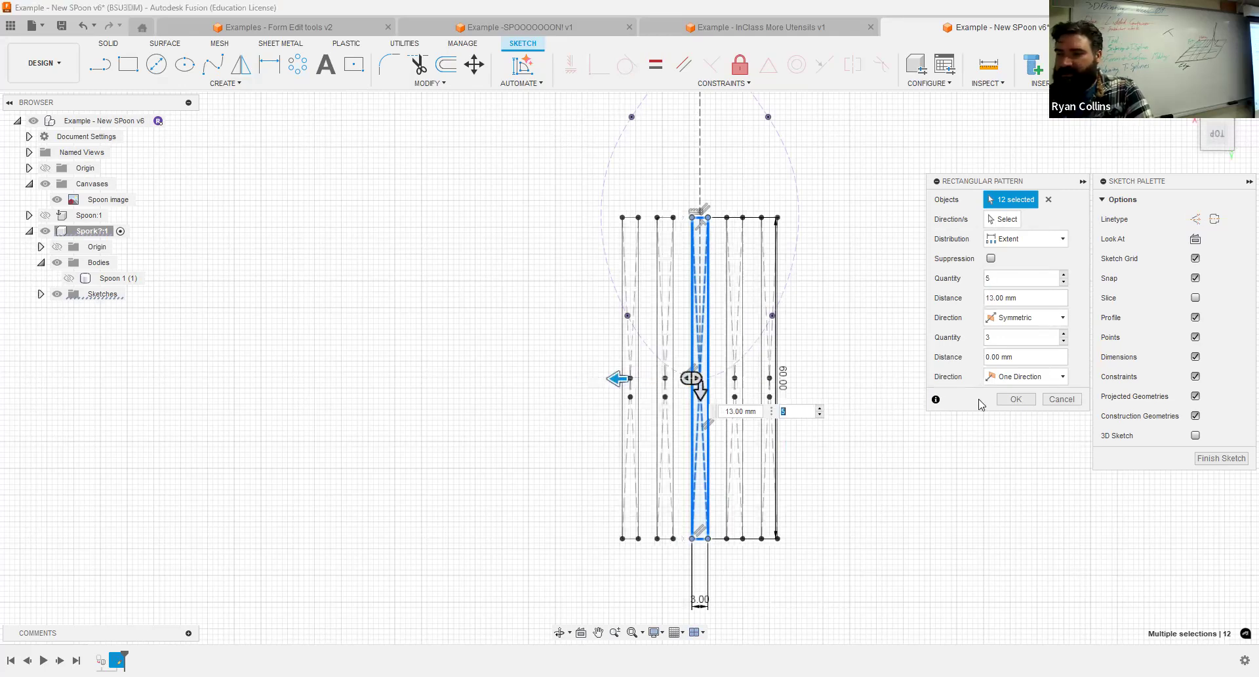
key("Return")
scroll(701, 250, "up", 5)
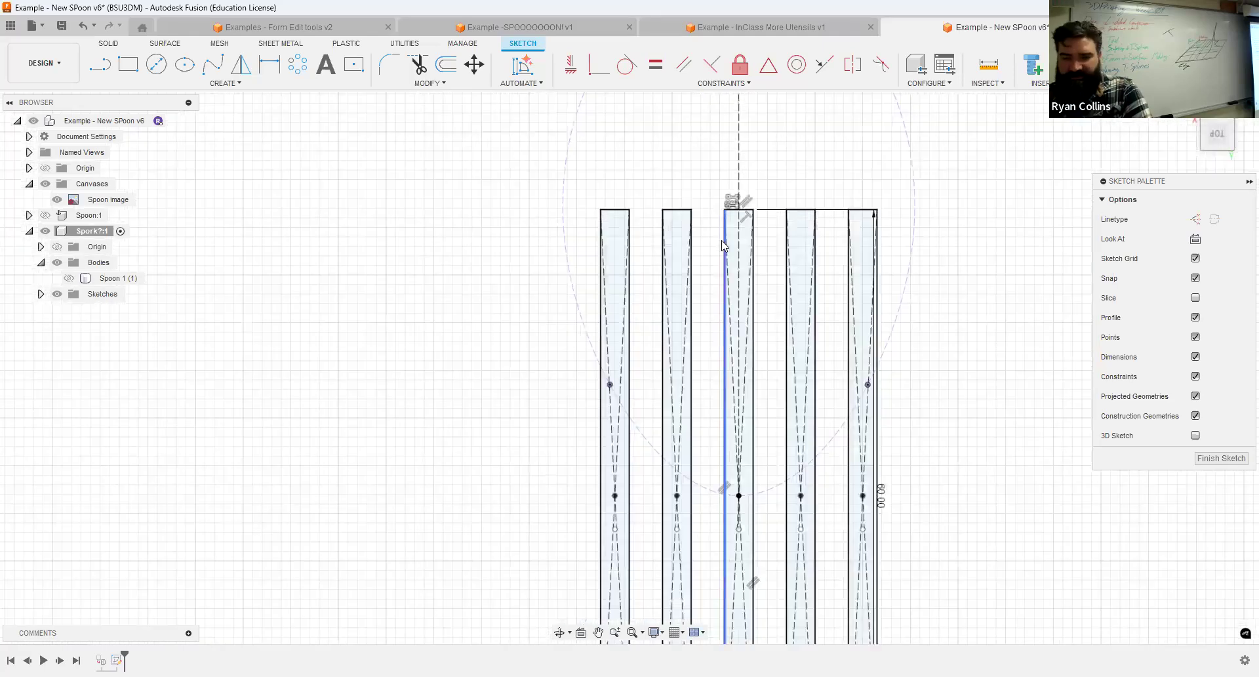
key("ctrl+z")
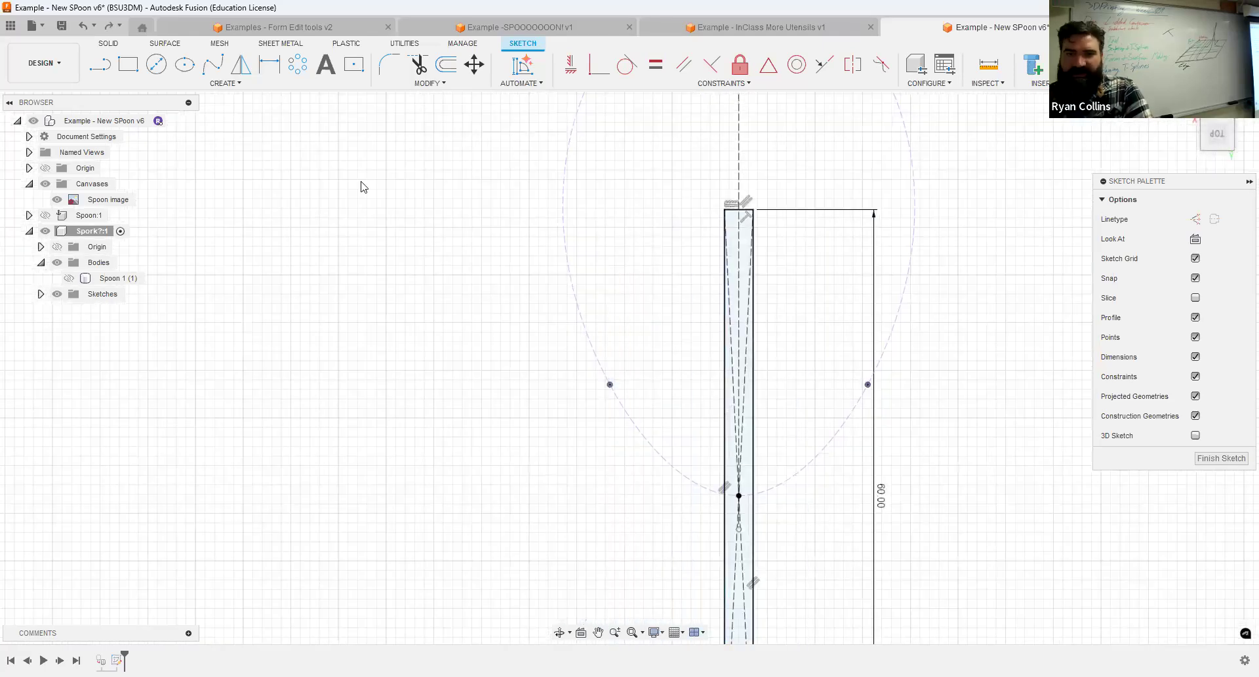
Fillet both corners at the narrow rectangle's inner end inside the bowl with a 1.5 mm radius.
left_click(389, 64)
scroll(707, 216, "up", 3)
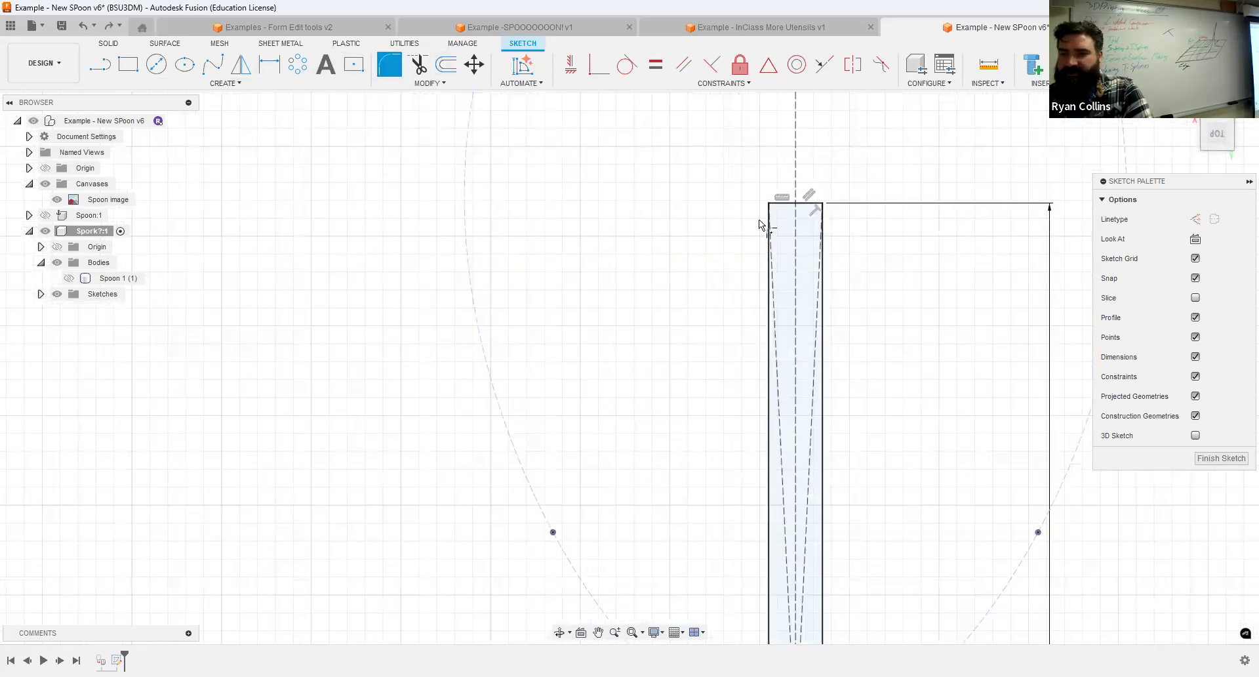
left_click(766, 274)
left_click(806, 208)
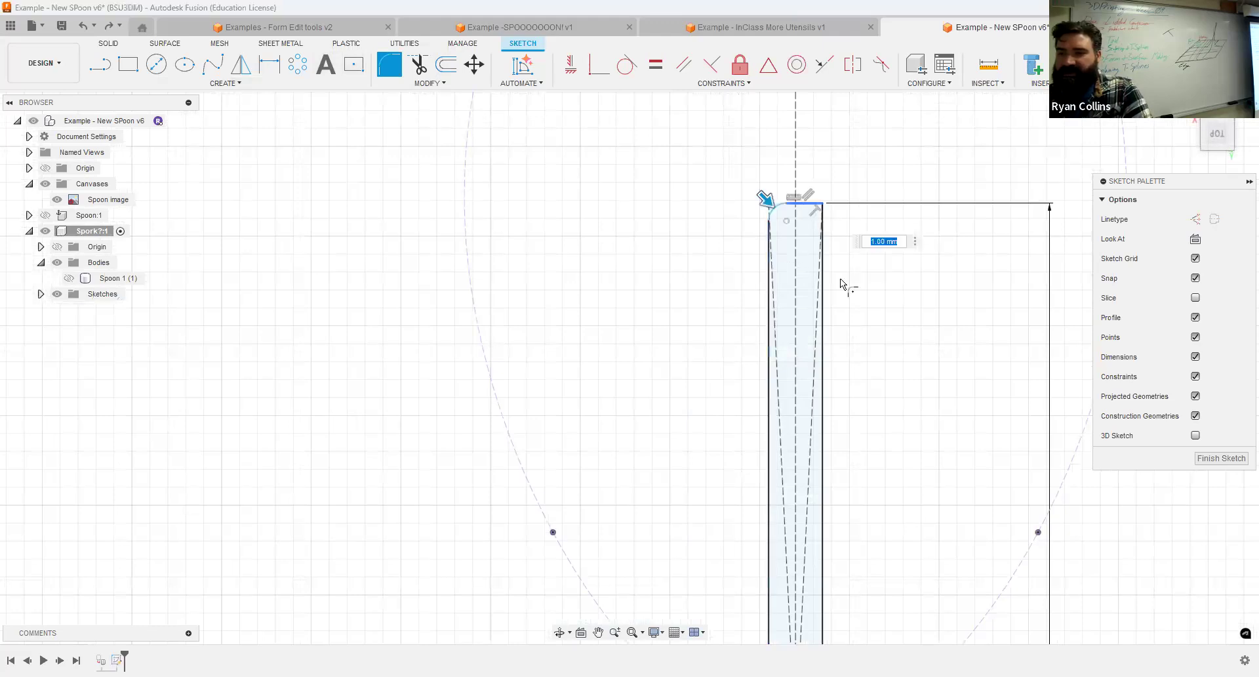
left_click(824, 200)
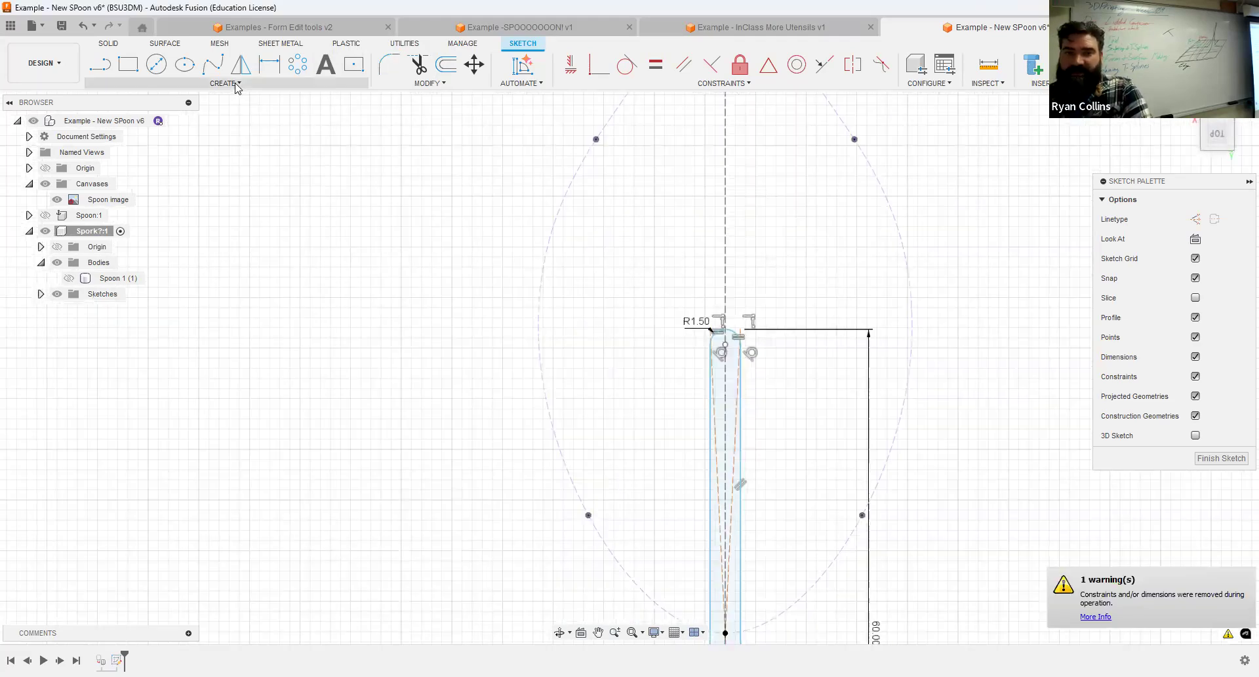
Create a symmetric rectangular pattern of the rounded slot across the bowl with quantity 5 and a 10 mm distance.
left_click(225, 84)
left_click(127, 268)
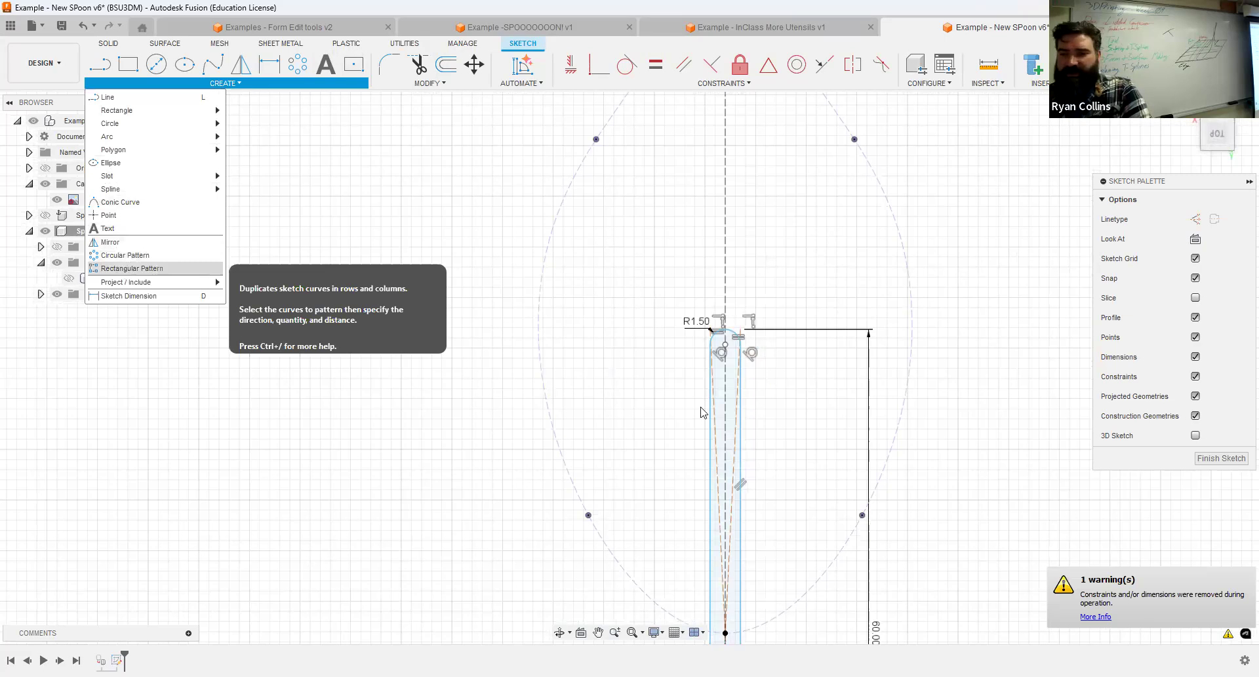
left_click_drag(722, 617, 723, 623)
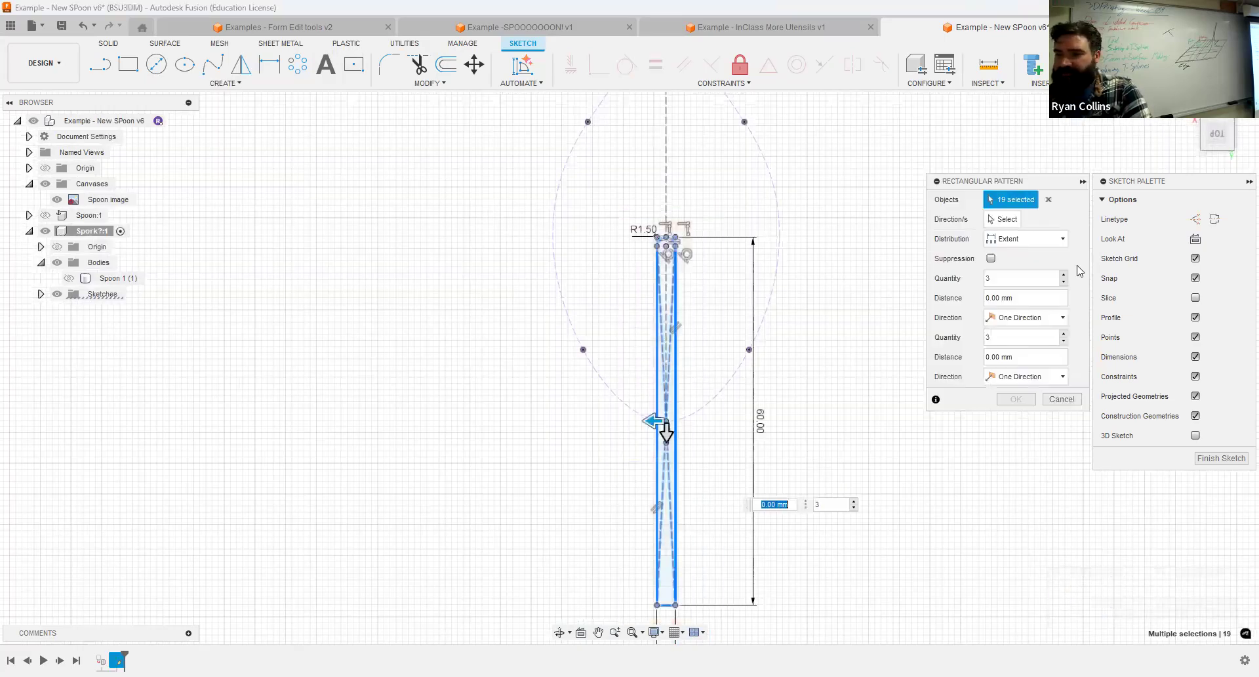
left_click(986, 279)
type("5")
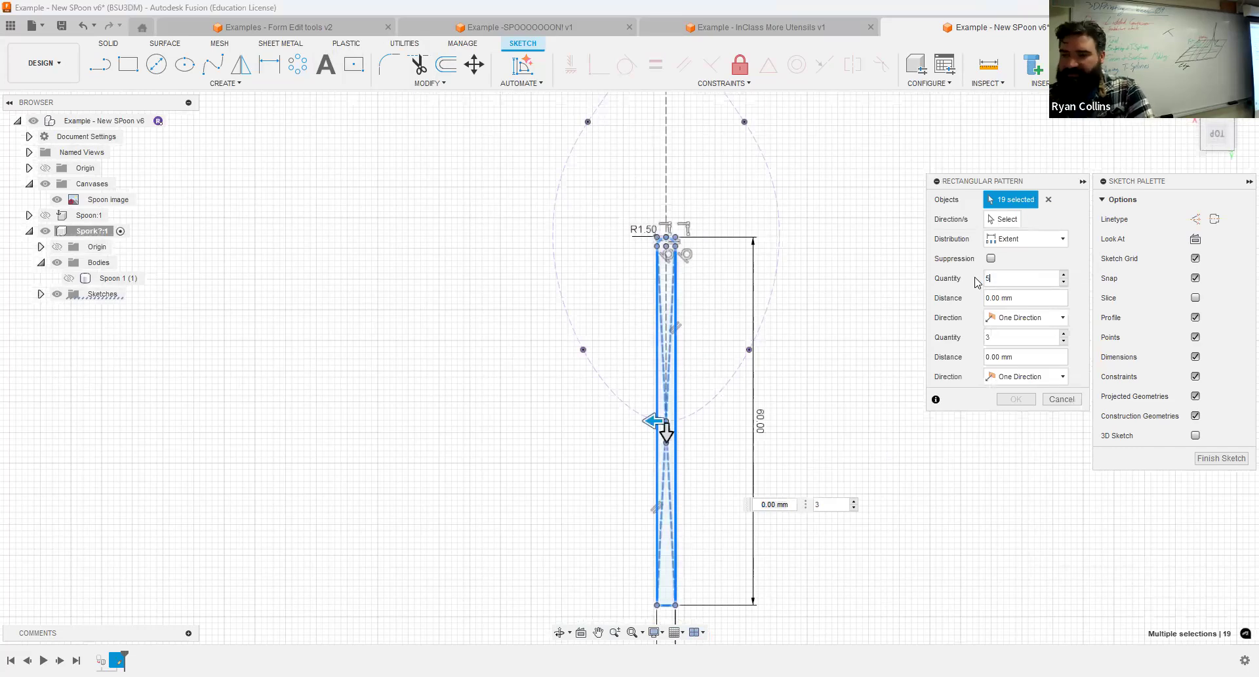
left_click(1023, 317)
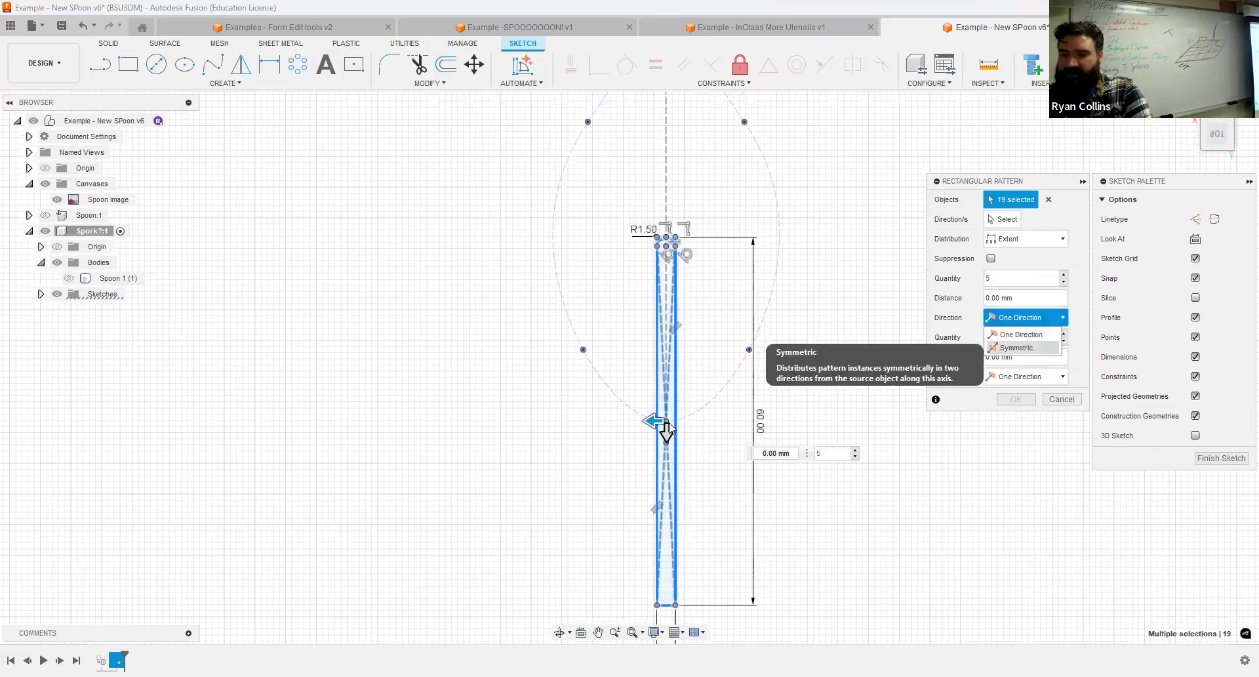
left_click(1017, 348)
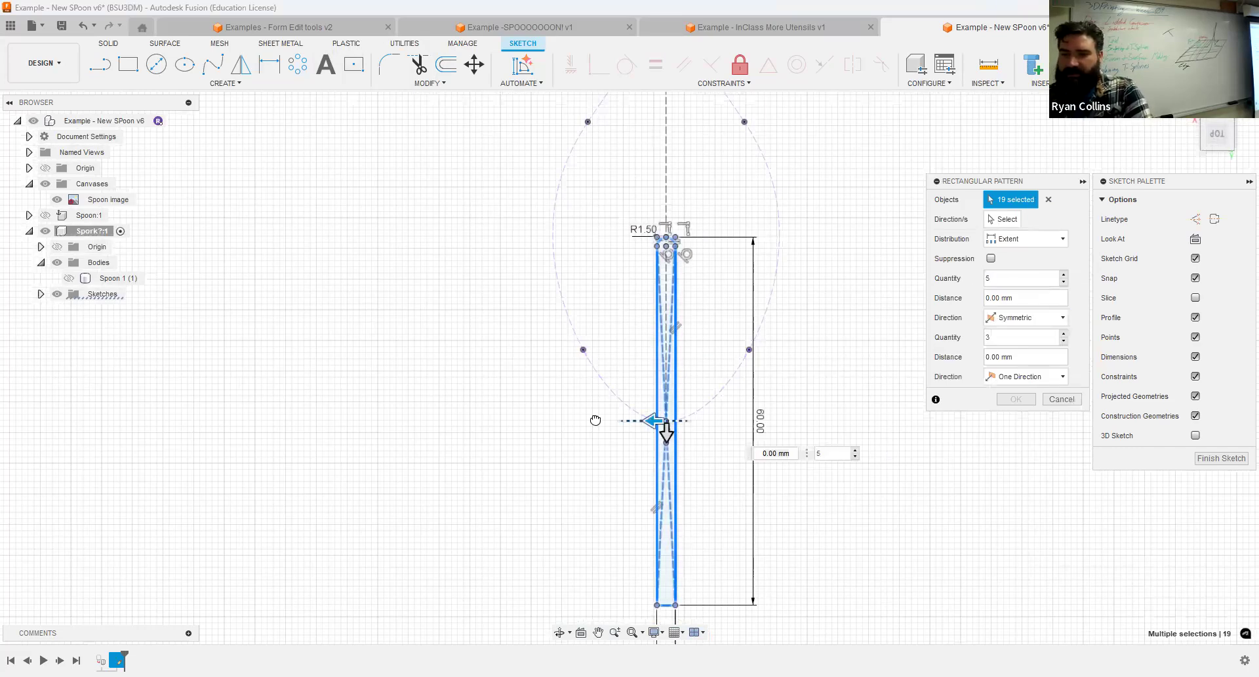
left_click_drag(592, 420, 588, 421)
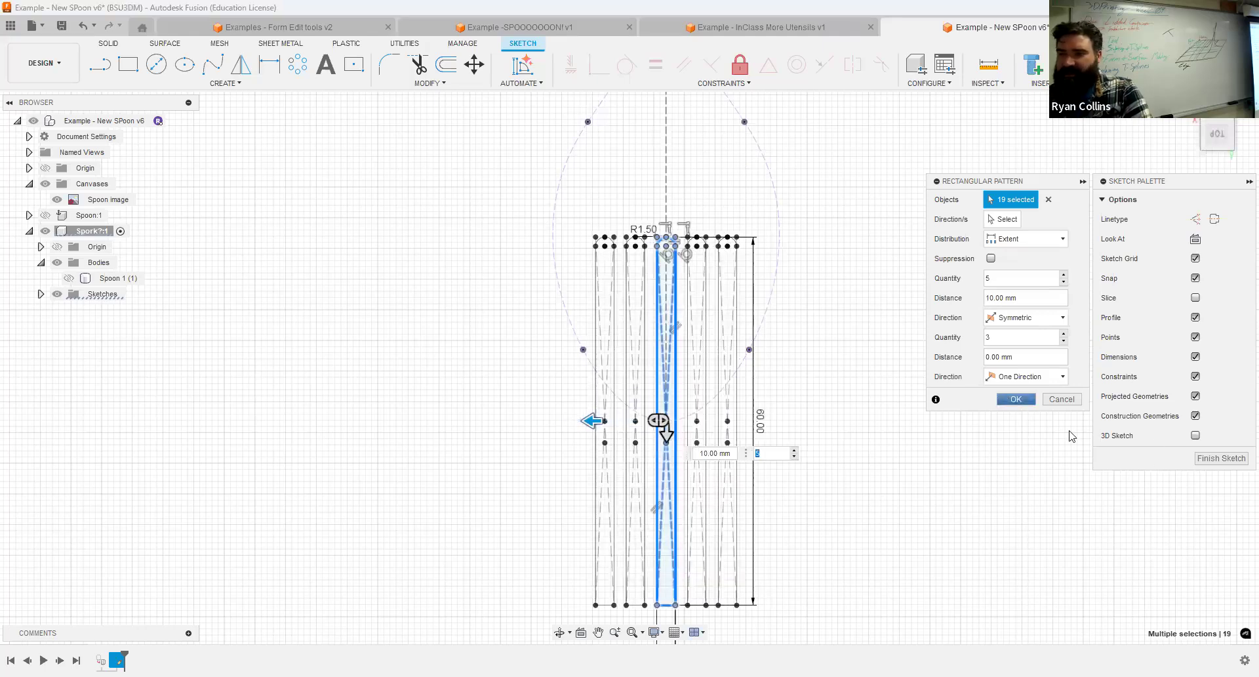
key("Return")
Finish the slot sketch and show the copied spoon body again.
left_click(1152, 64)
mouse_move(905, 545)
middle_mouse_down("shift")
mouse_move(896, 511)
mouse_move(944, 458)
middle_mouse_up("shift")
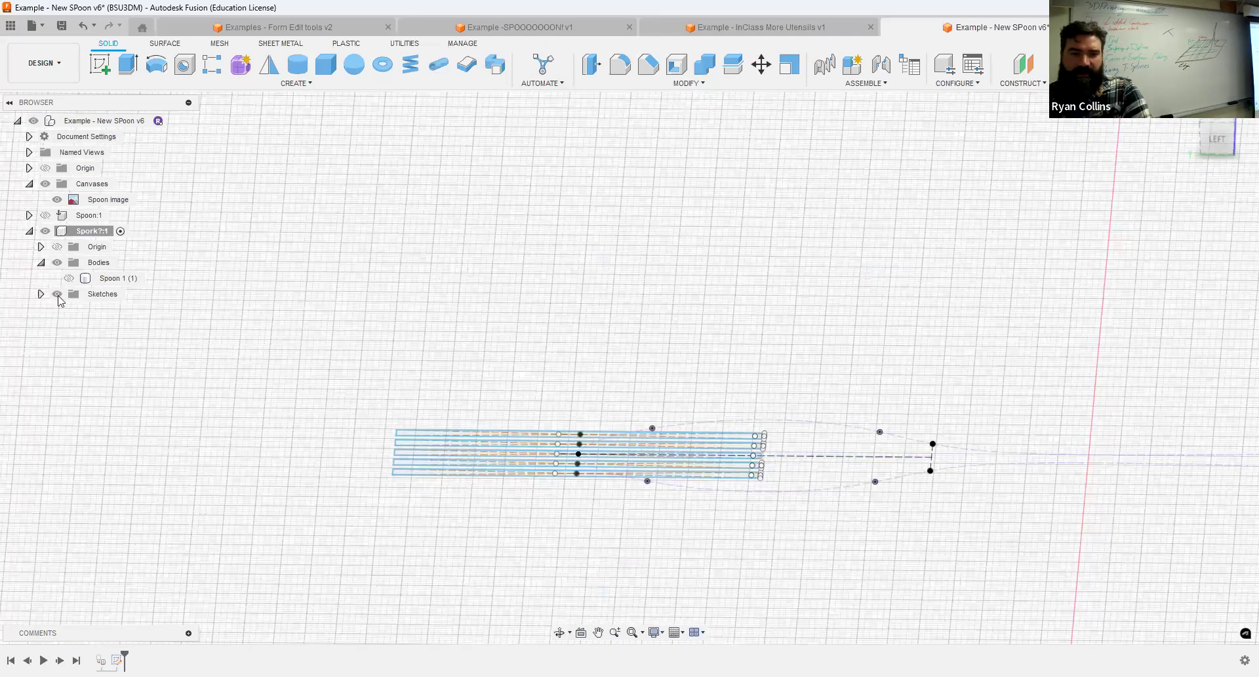
left_click(69, 278)
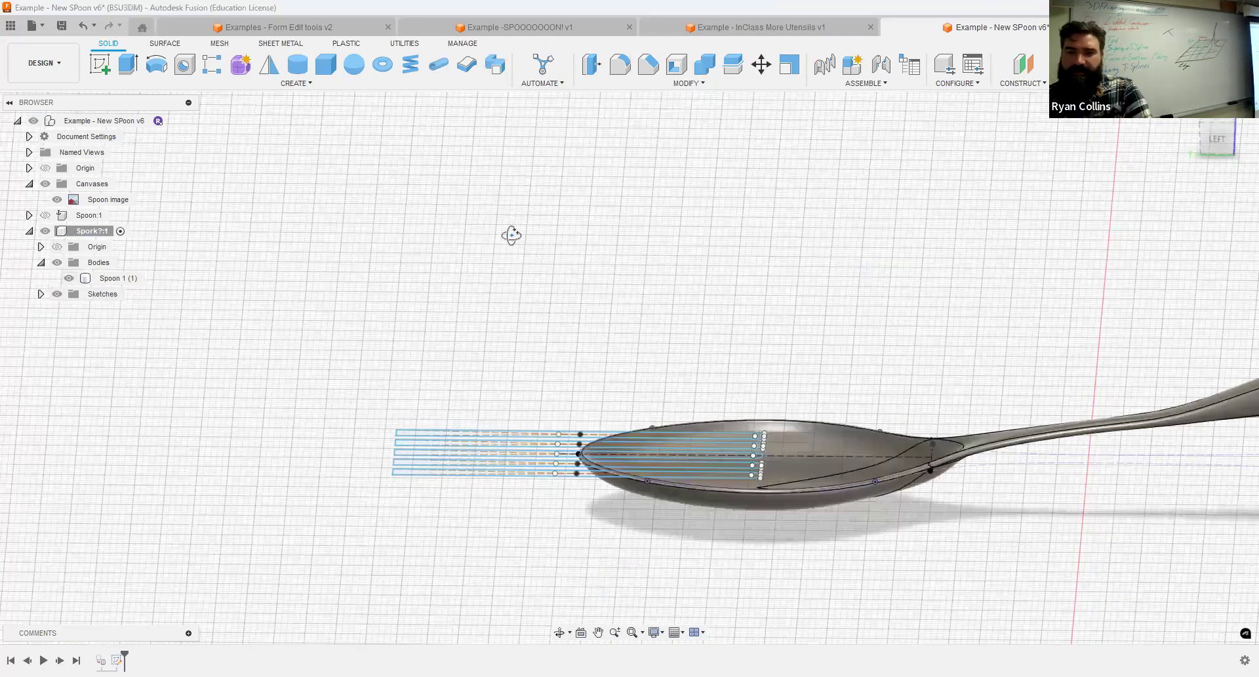
middle_click_drag(511, 235, 489, 419, "shift")
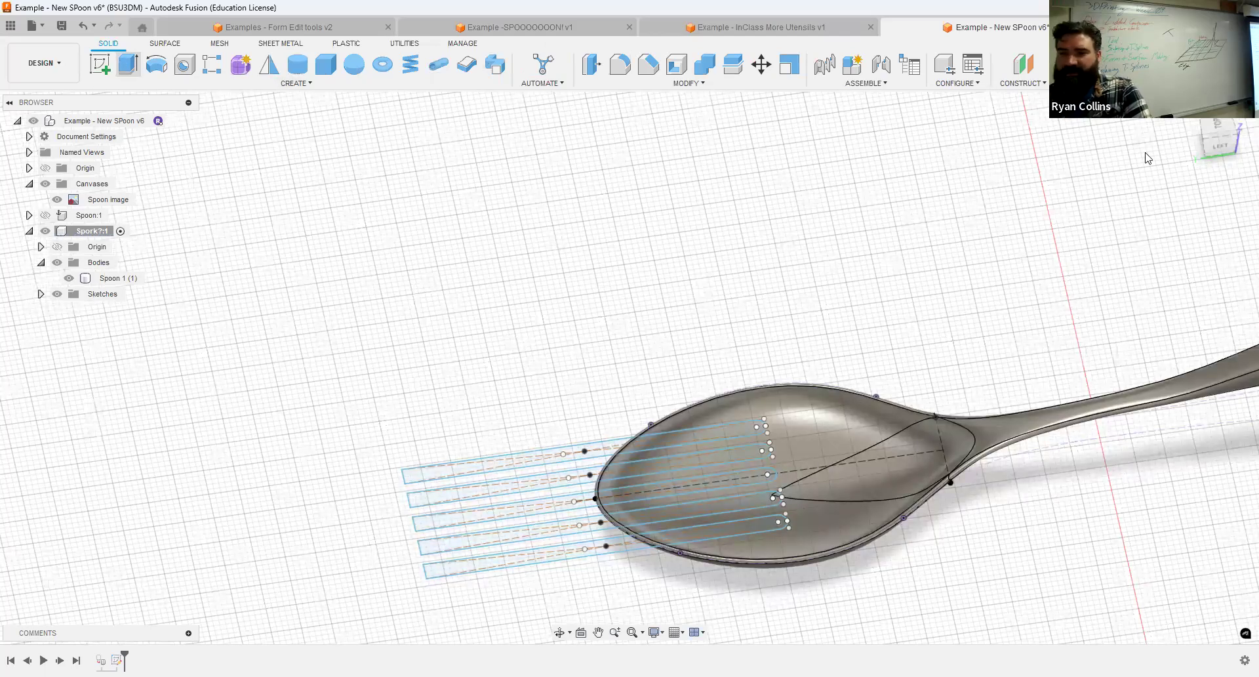
Extrude the five slot profiles -14 mm as a cut through the spoon's bowl.
key("e")
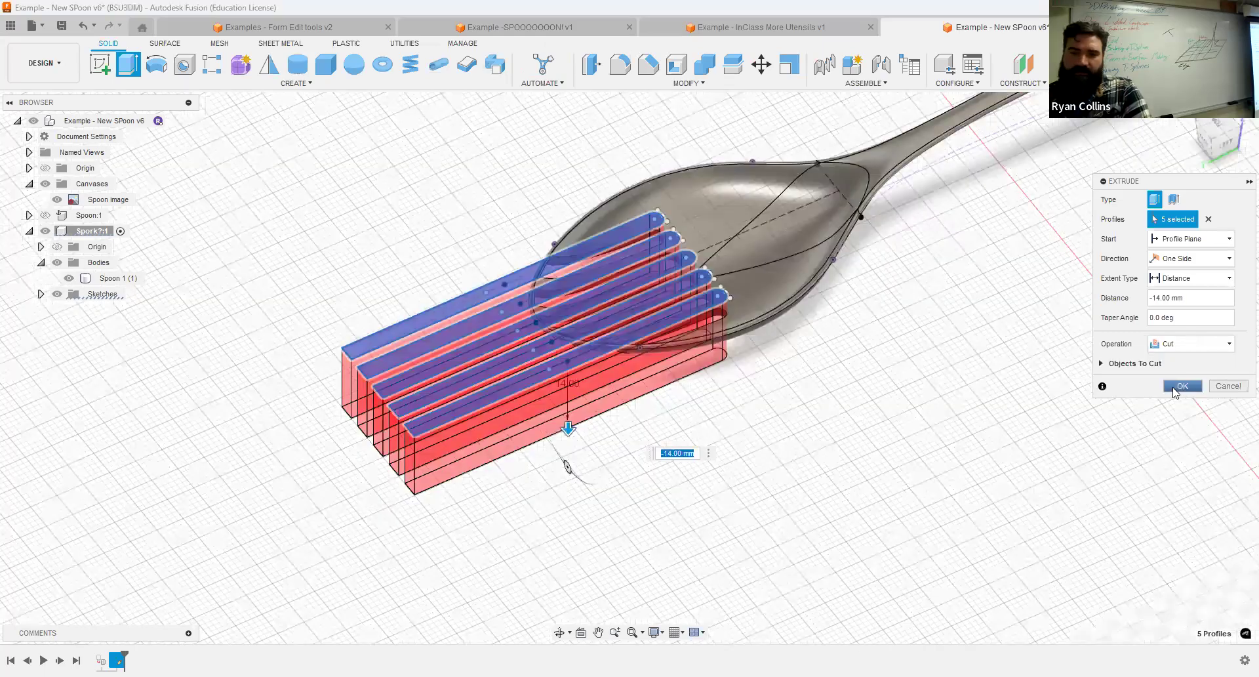
left_click(1181, 386)
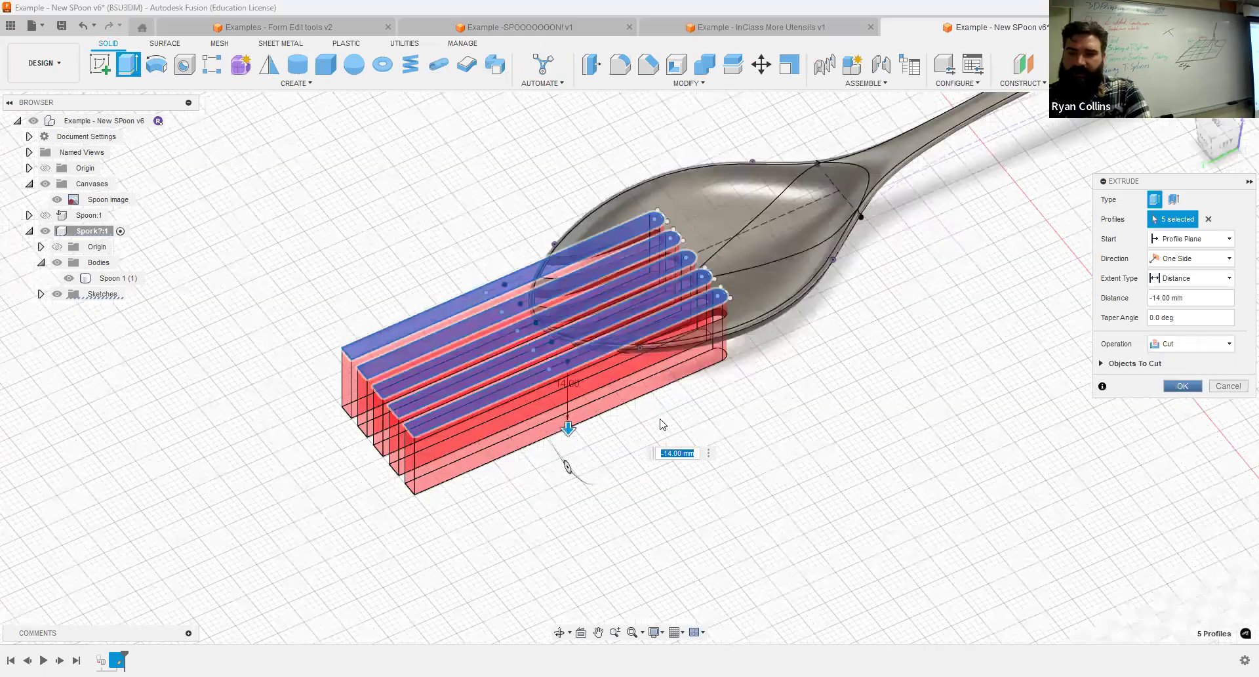
left_click(543, 274)
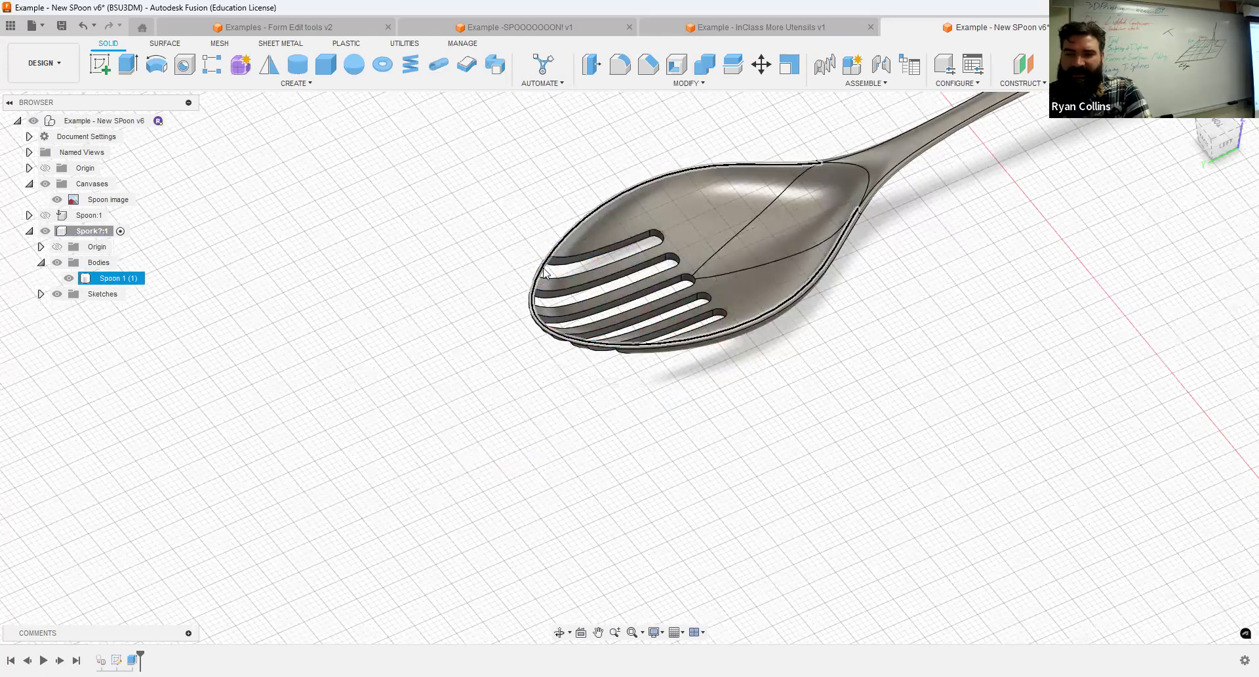
left_click(237, 382)
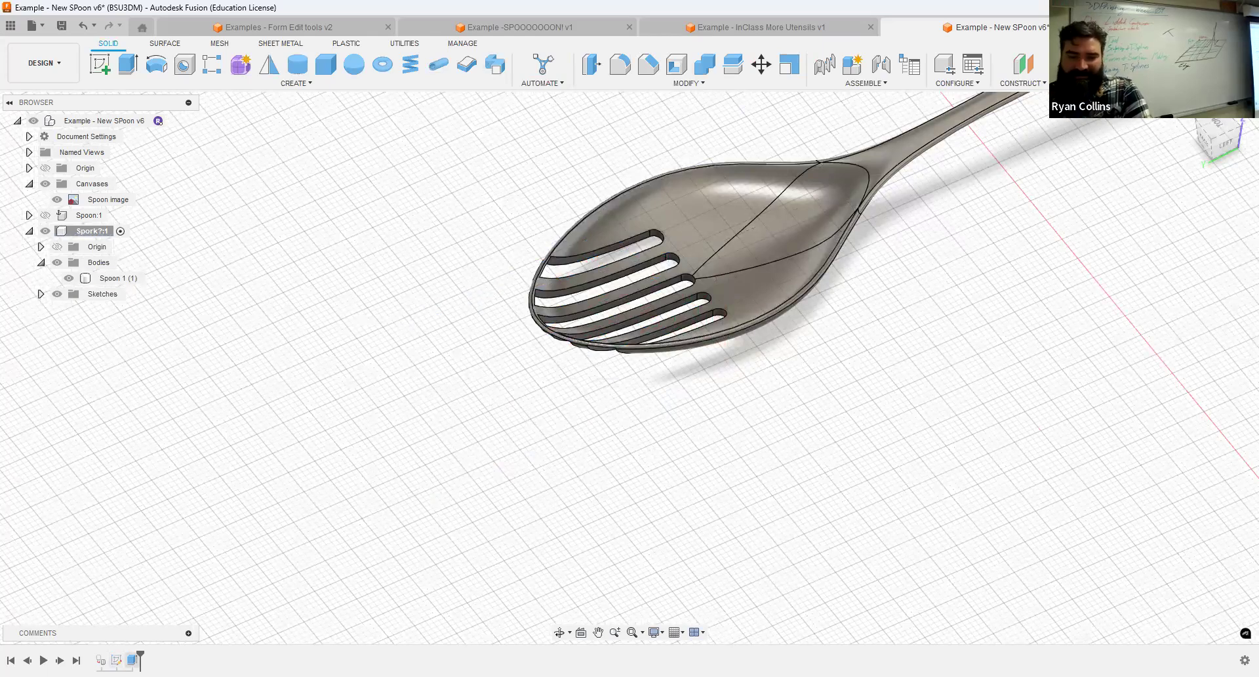
Edit the slot cut to extend in two sides, with a second-side distance of -9 mm.
right_click(131, 660)
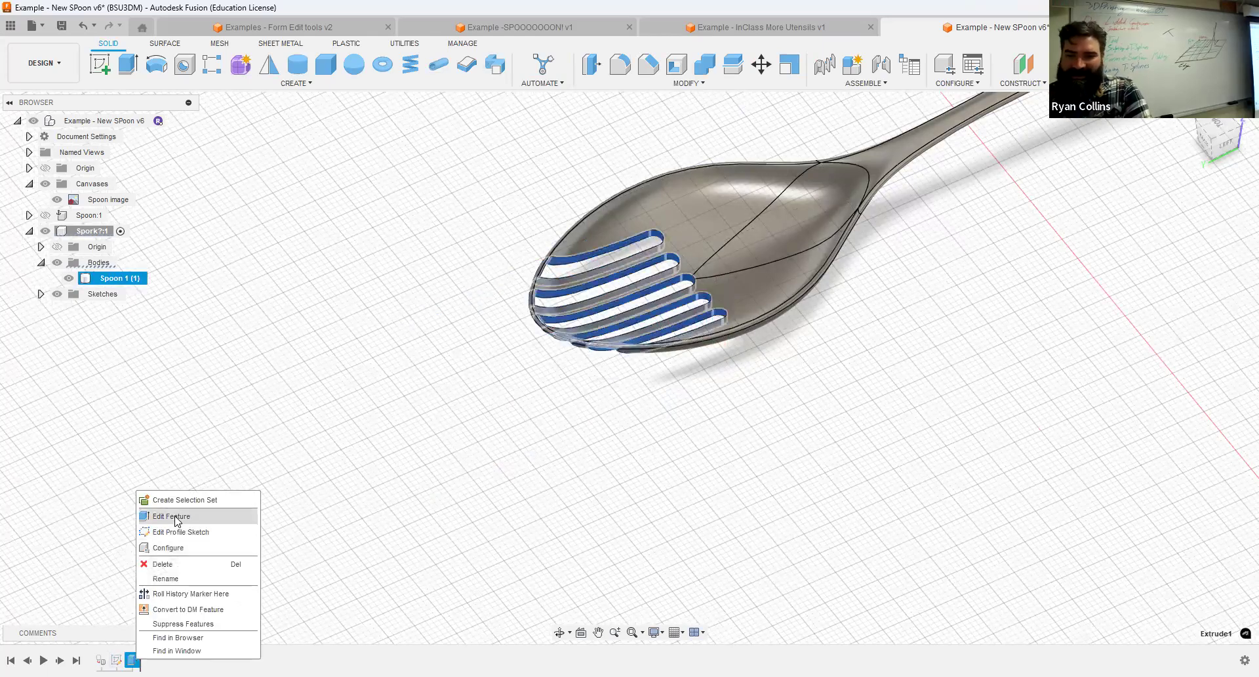
left_click(1190, 261)
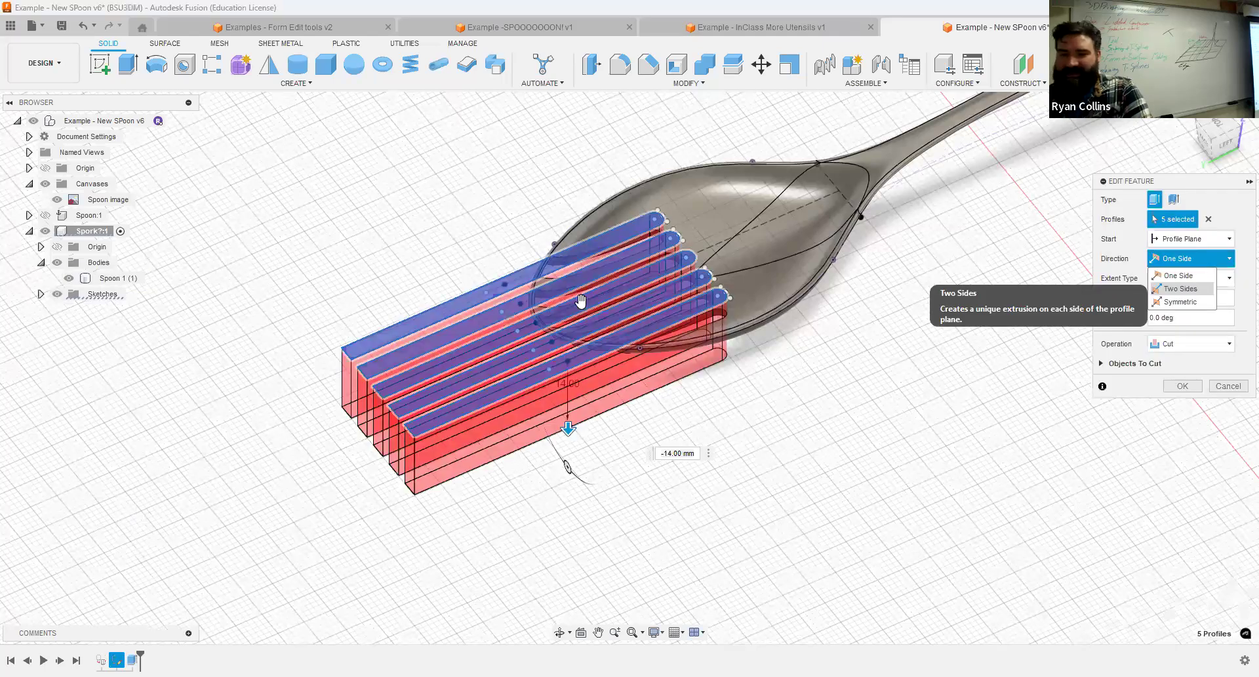
left_click_drag(568, 371, 566, 315)
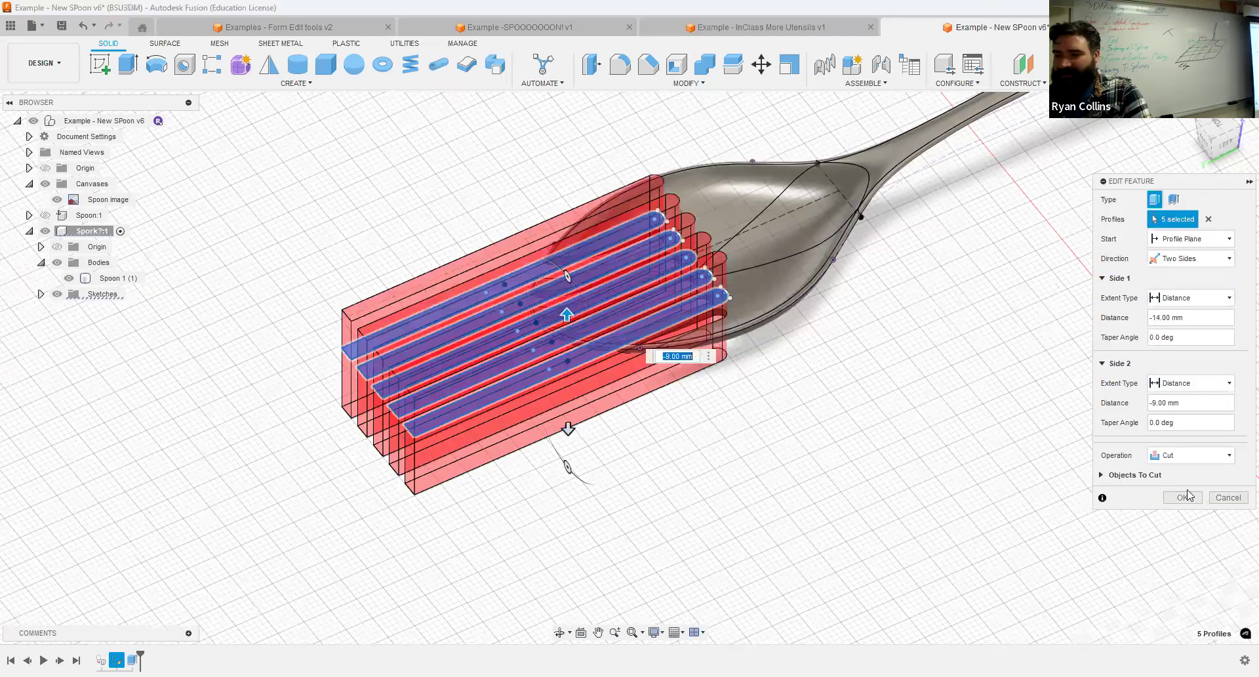
left_click(1184, 498)
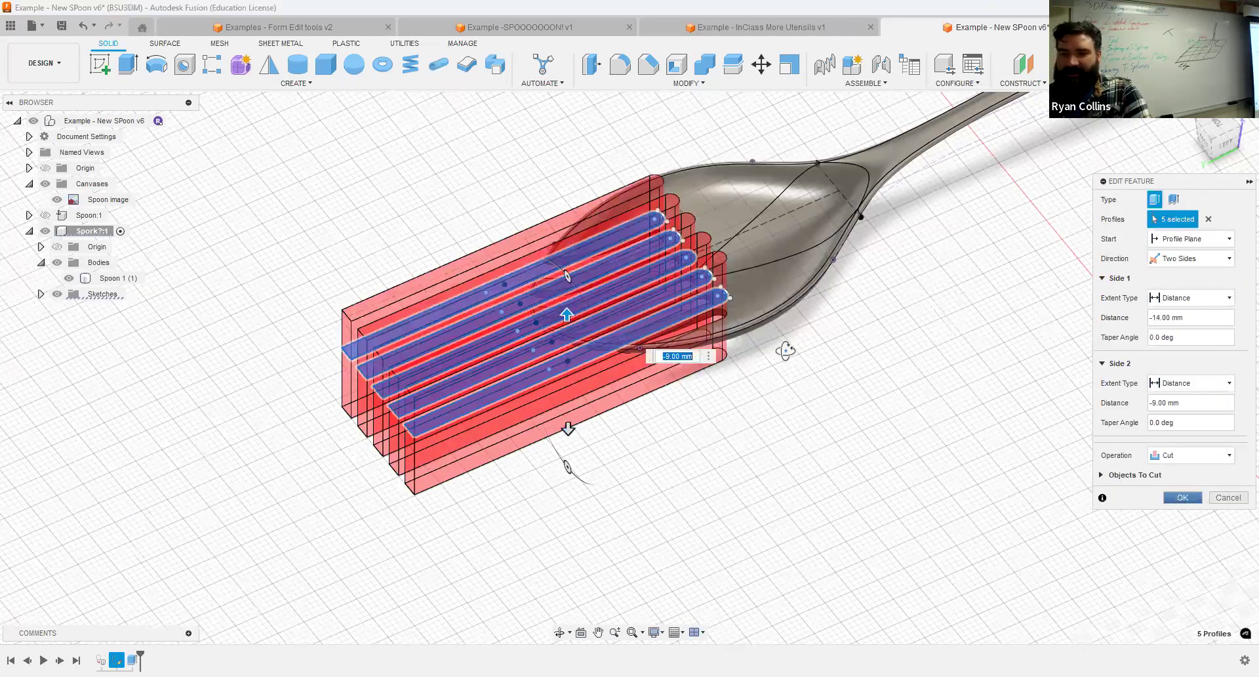
Select the inner walls of all five tine slots for a fillet and try a 1 mm radius.
scroll(791, 364, "up", 5)
scroll(469, 253, "up", 5)
left_click(628, 63)
scroll(708, 208, "up", 3)
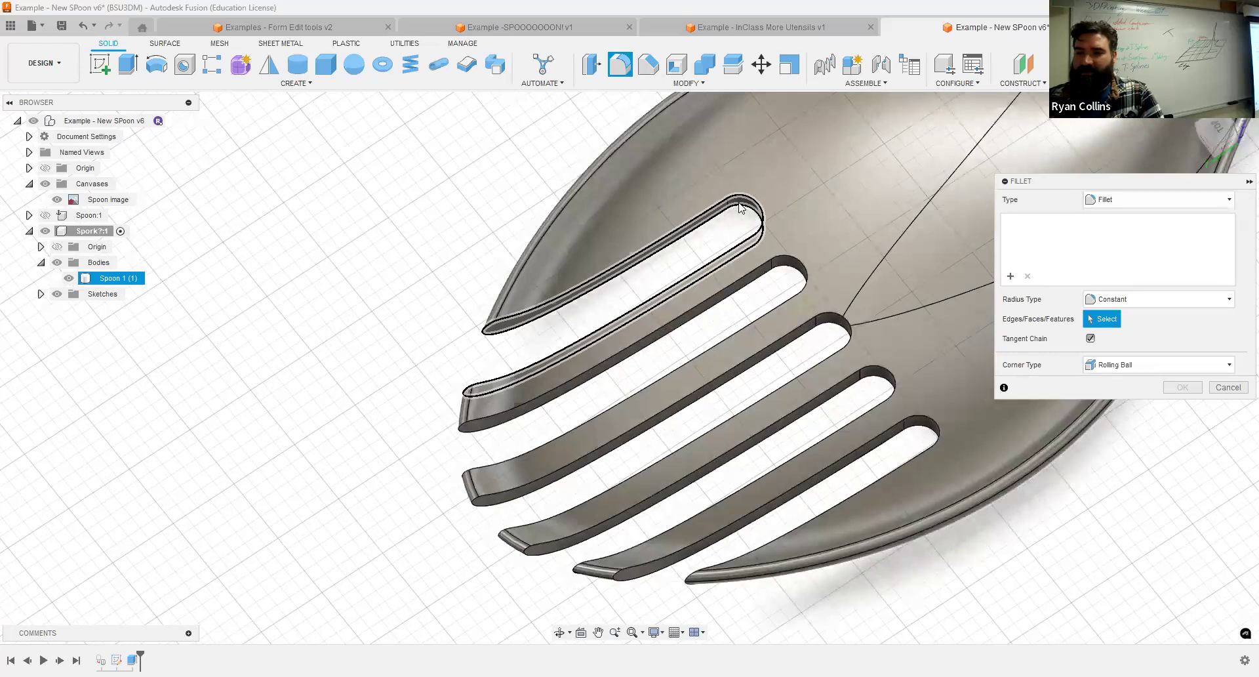
left_click(787, 274)
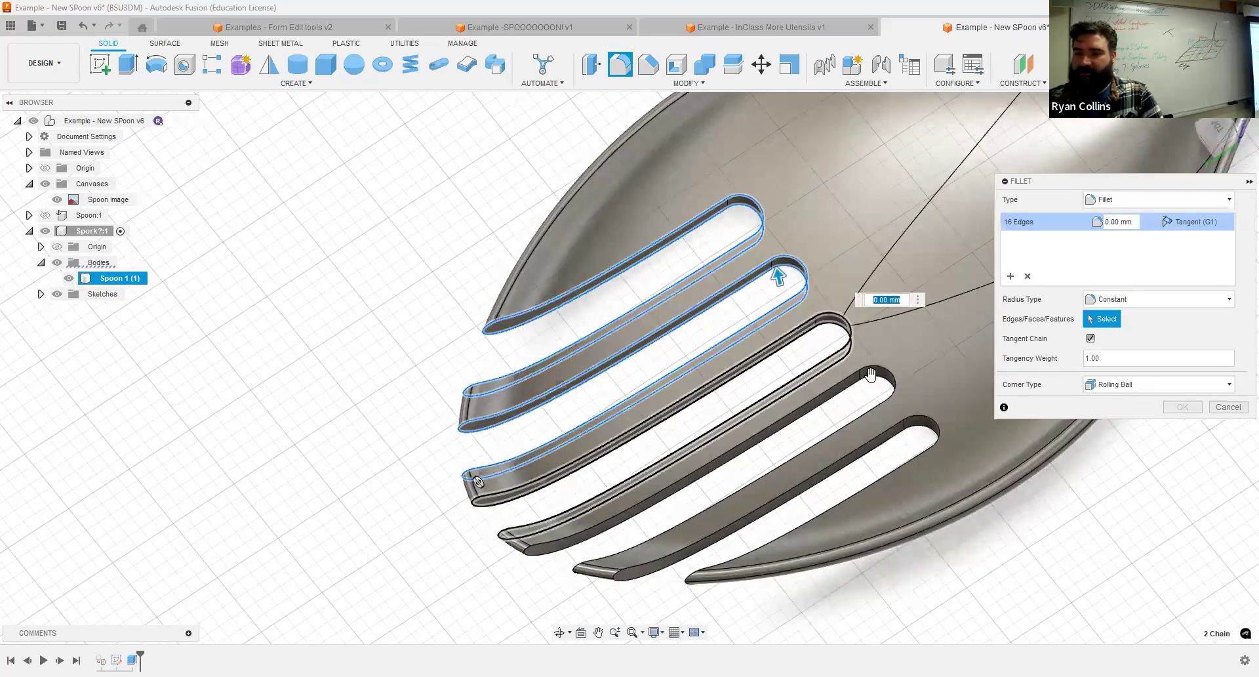
left_click(911, 428)
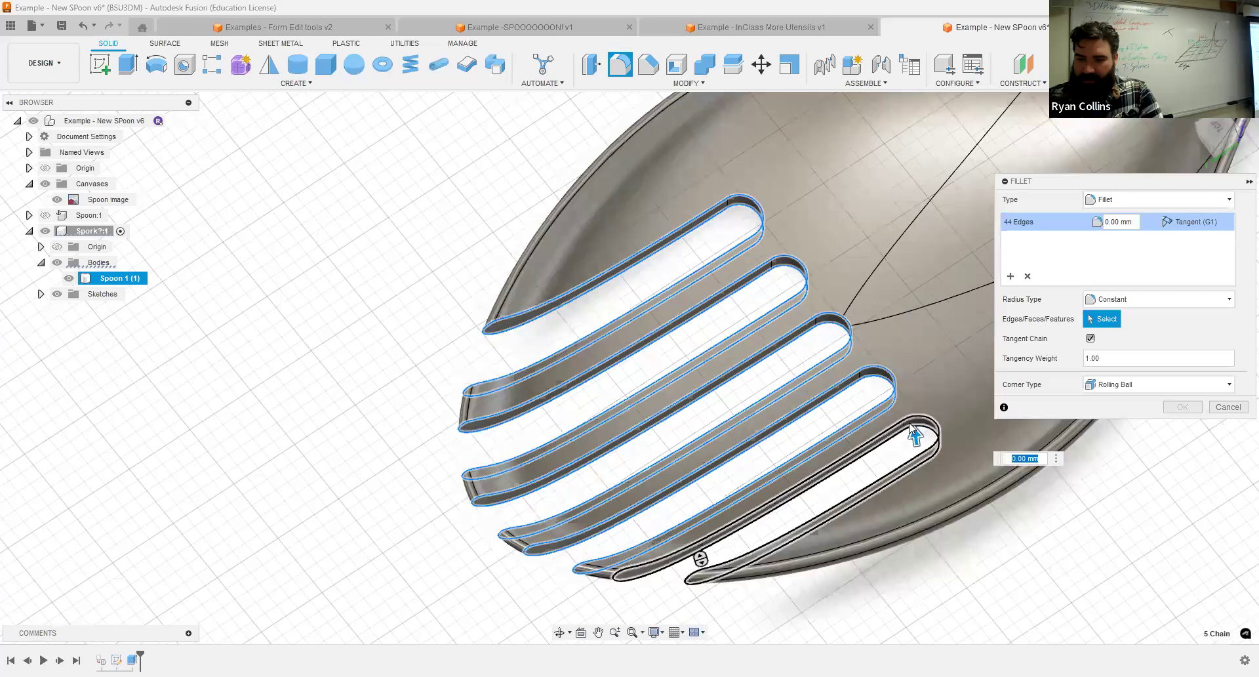
type("1")
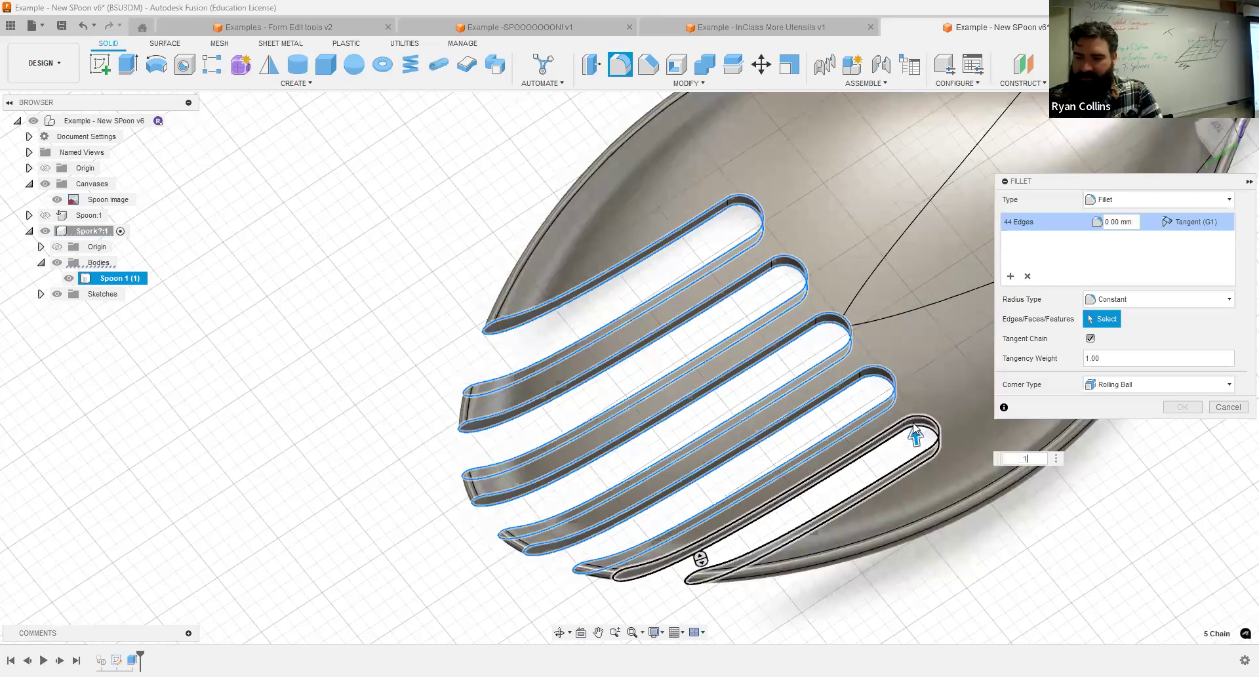
key("Return")
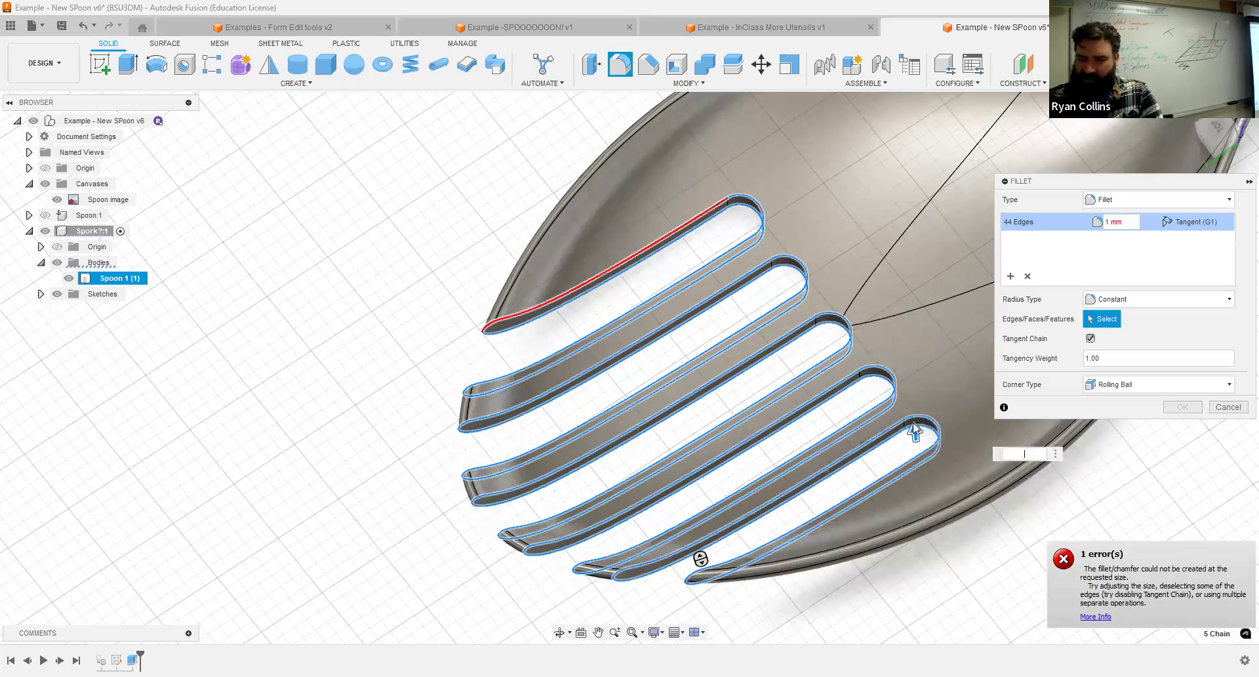
Try slot fillet radii of 0.7 mm and 0.5 mm, and apply the fillet at 0.3 mm.
type(".7")
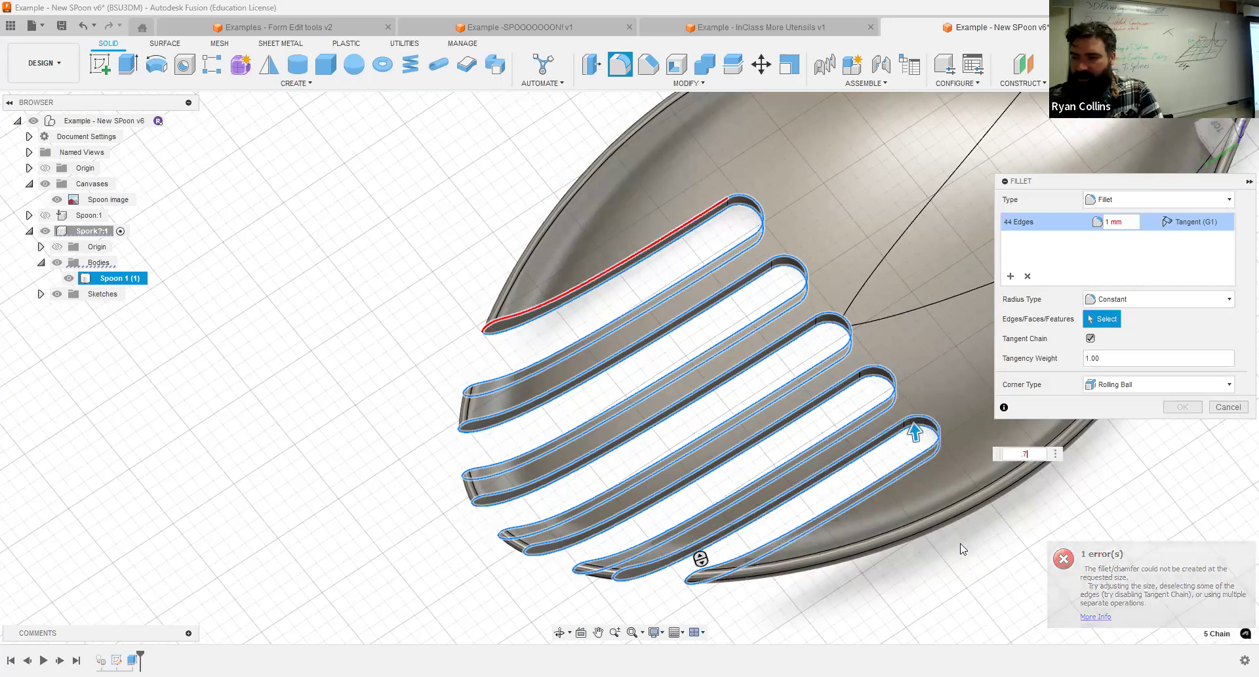
key("Return")
middle_click_drag(886, 466, 874, 461)
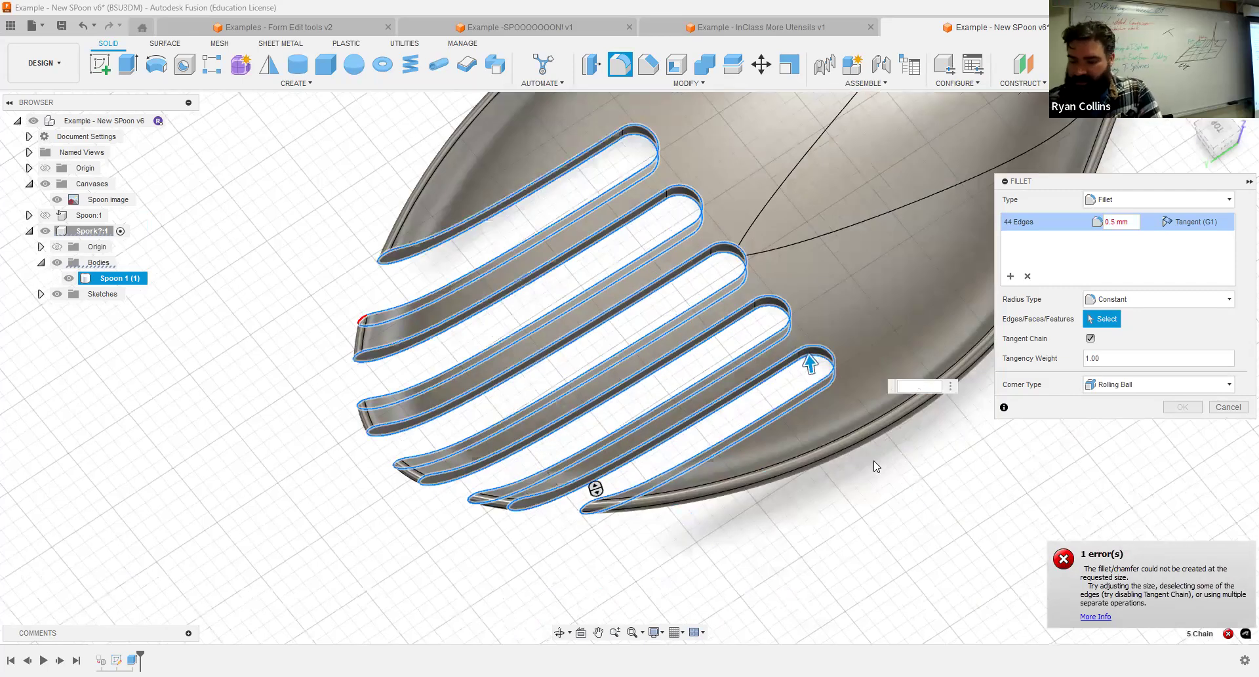
key("Return")
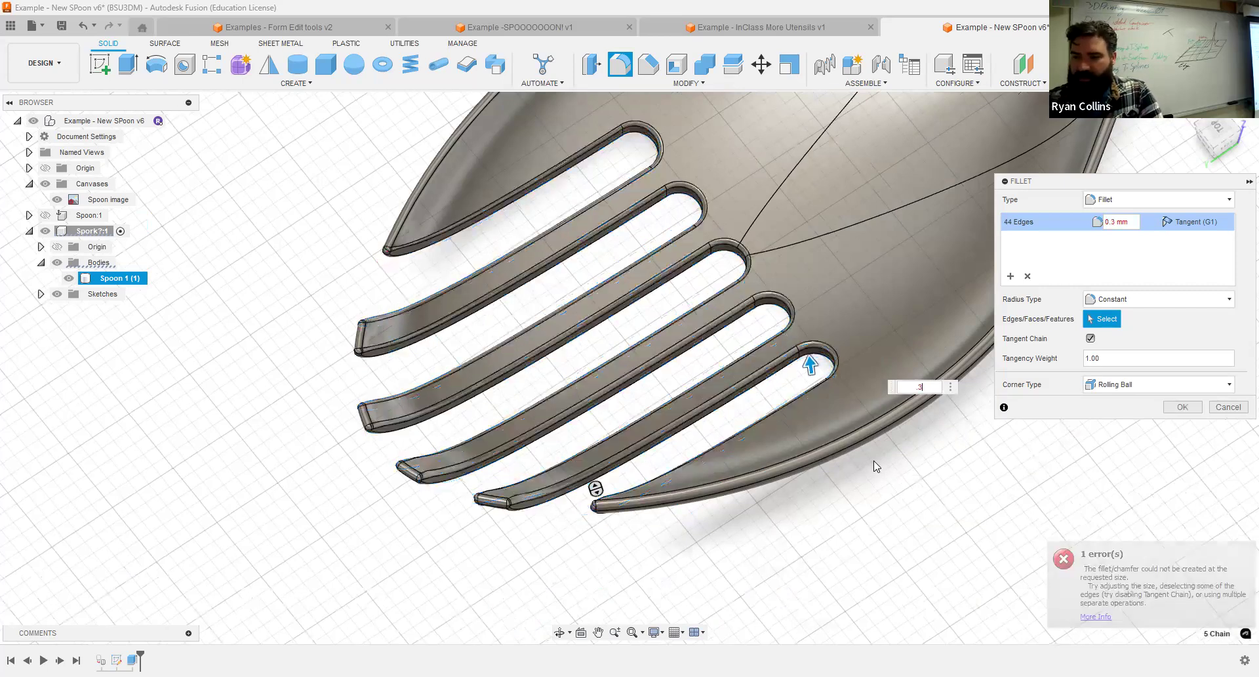
type("5")
key("BackSpace")
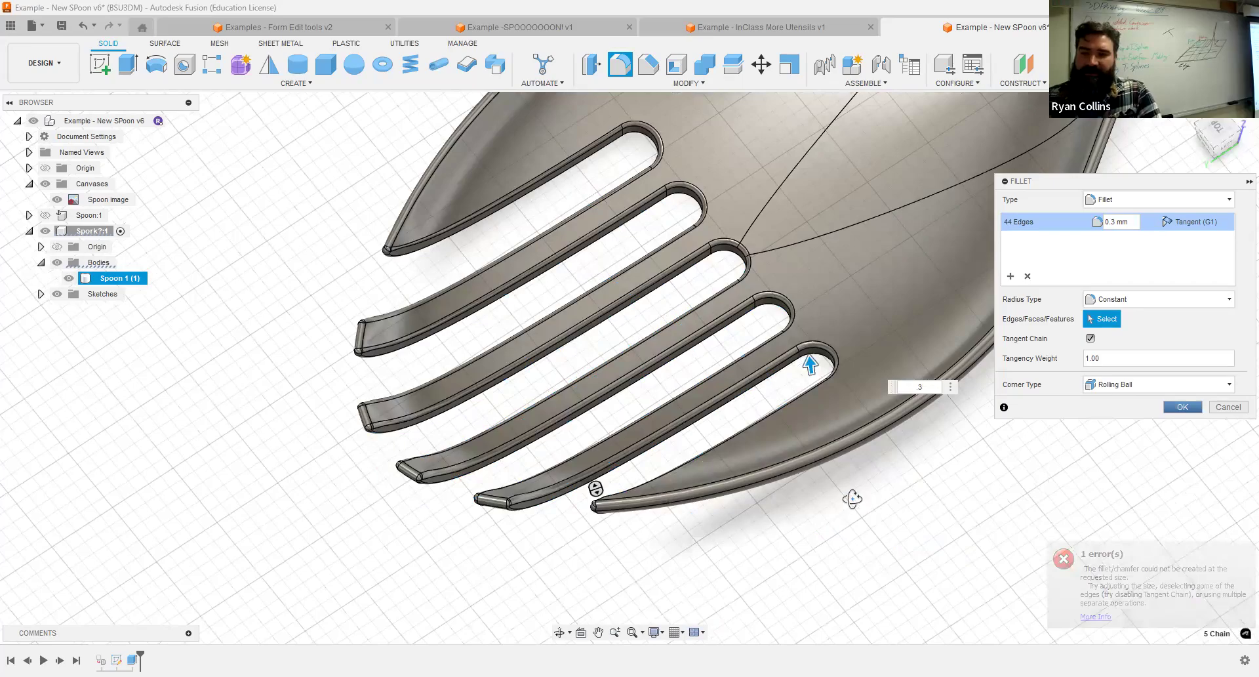
key("Return")
Return to the top-level assembly, show the original spoon component and activate it.
middle_click_drag(883, 442, 663, 332, "shift")
scroll(865, 318, "down", 6)
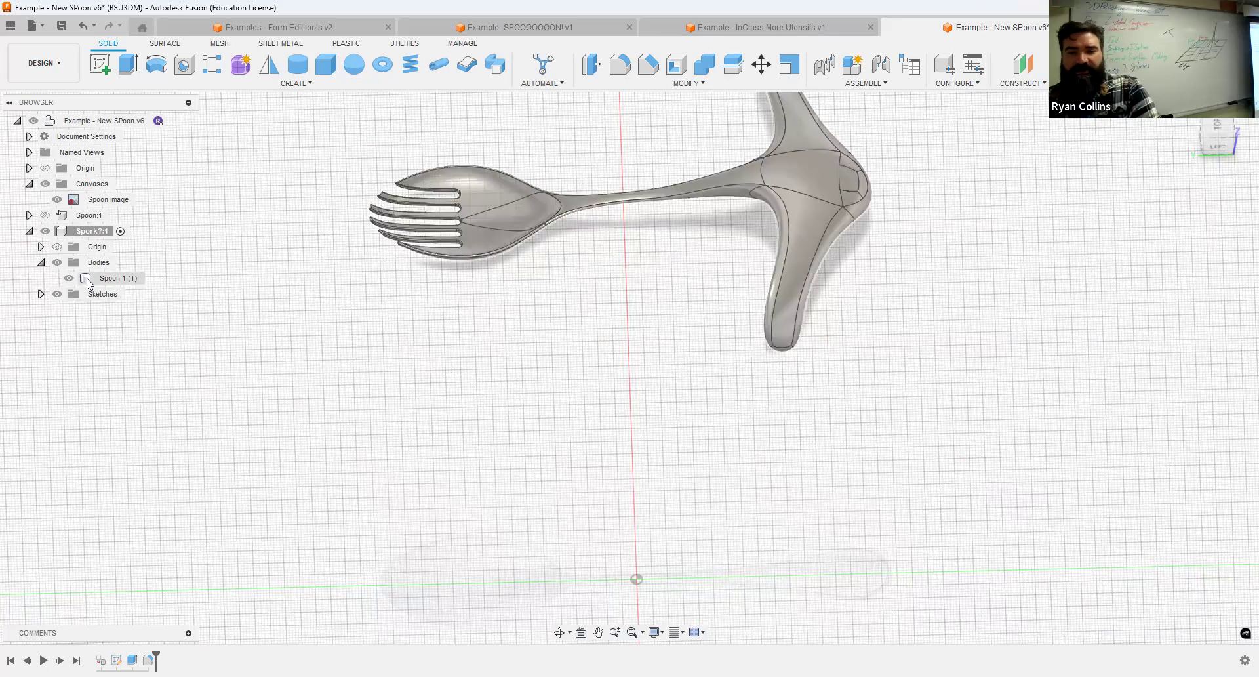
scroll(466, 407, "down", 2)
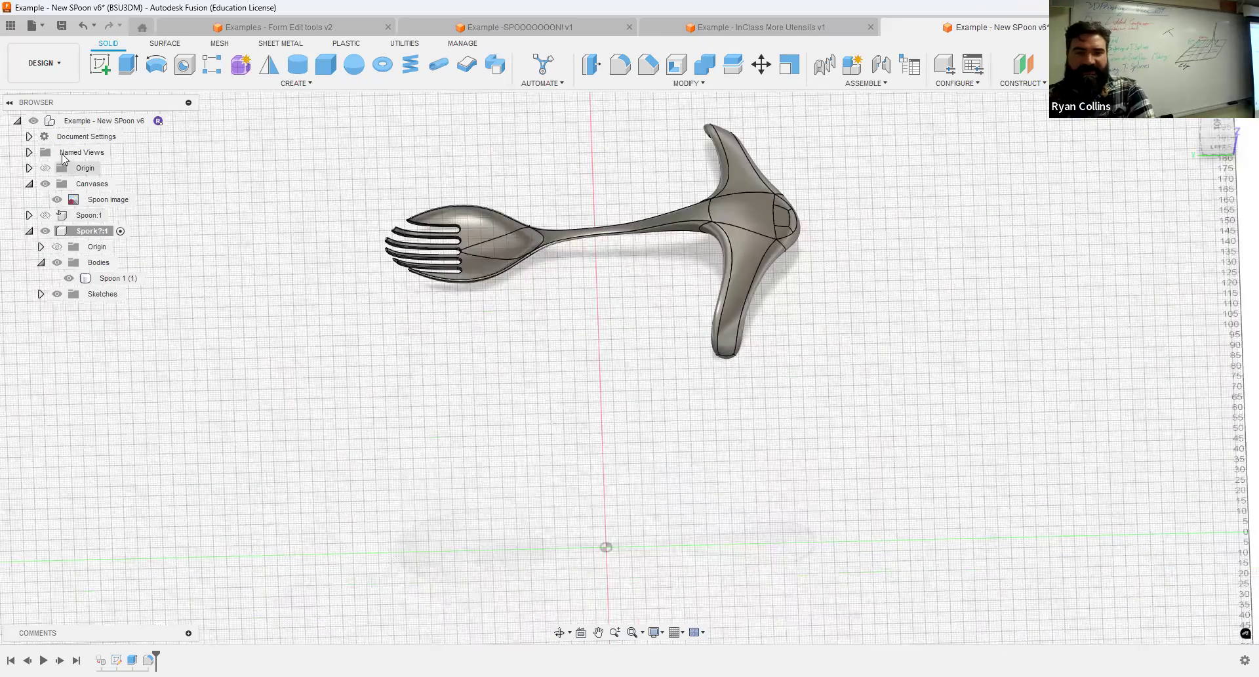
left_click(172, 123)
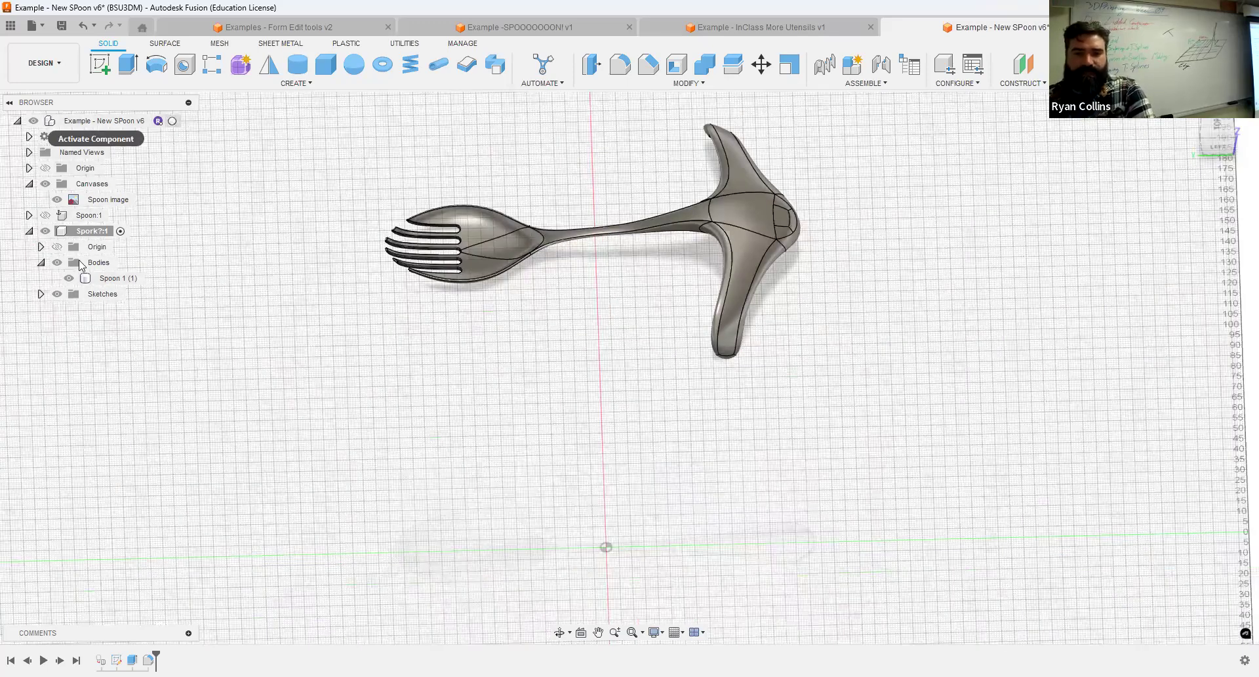
left_click(45, 215)
middle_click_drag(553, 399, 555, 288)
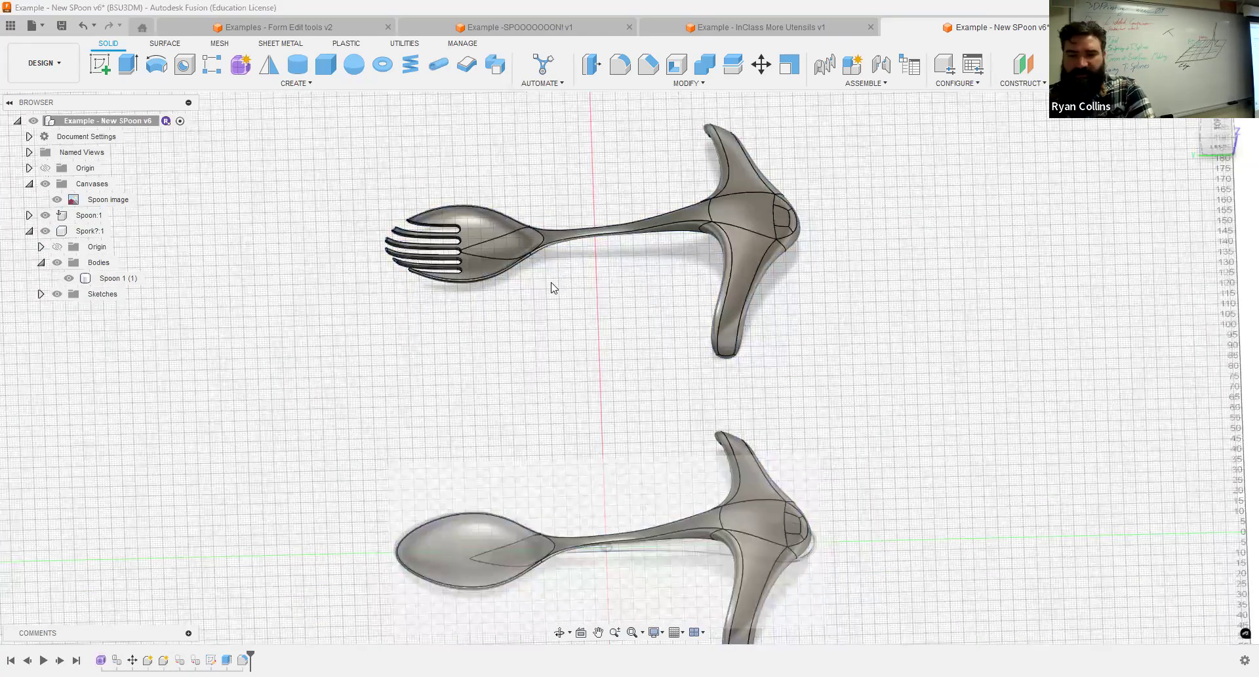
left_click(116, 215)
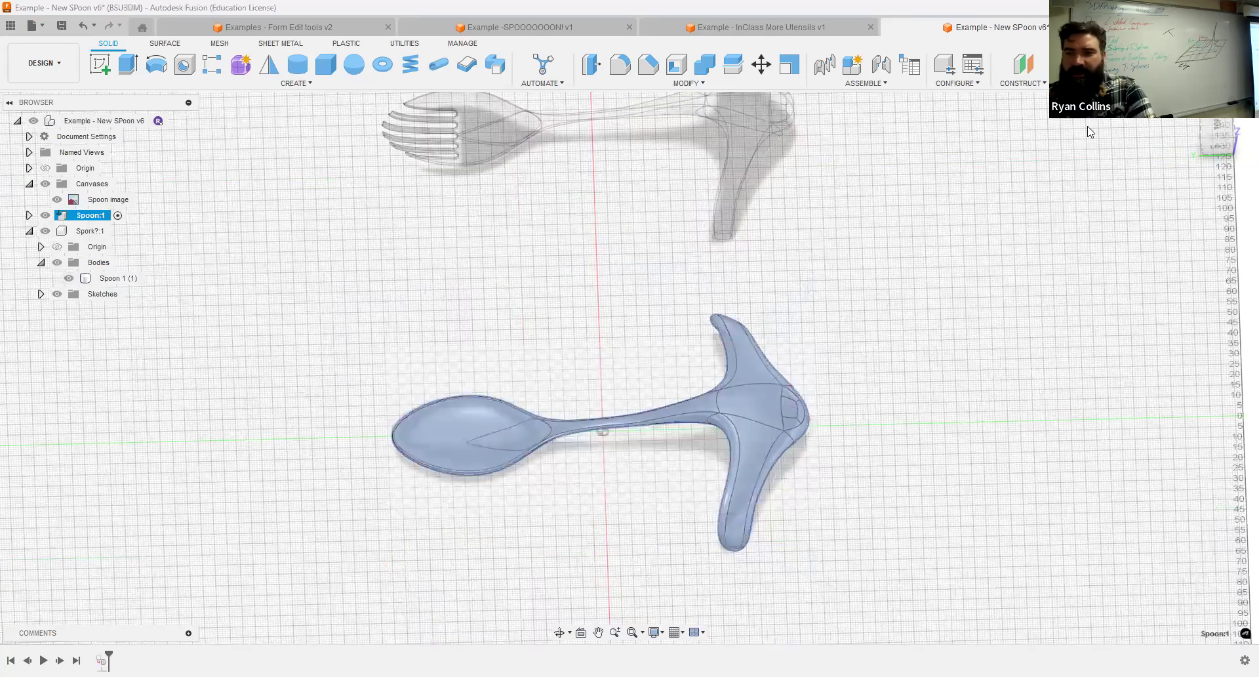
Start a sketch on the spoon component's top plane and project the spoon body's outline into it.
left_click(1218, 129)
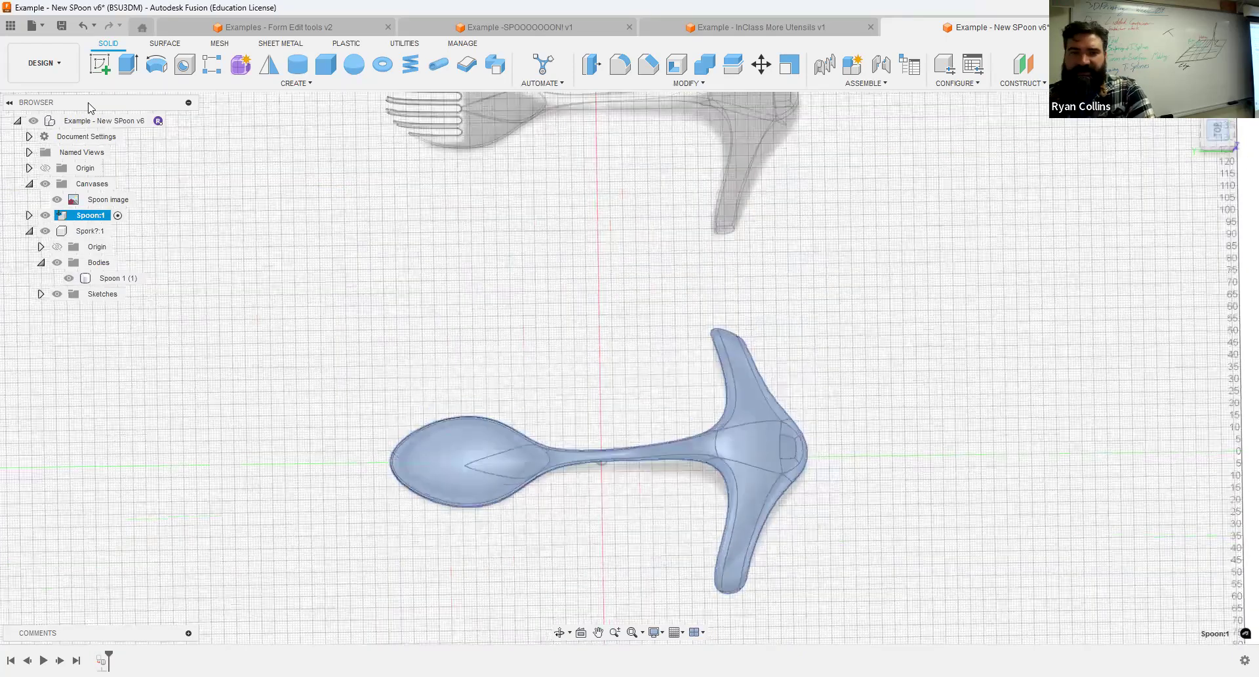
left_click(101, 64)
left_click(565, 432)
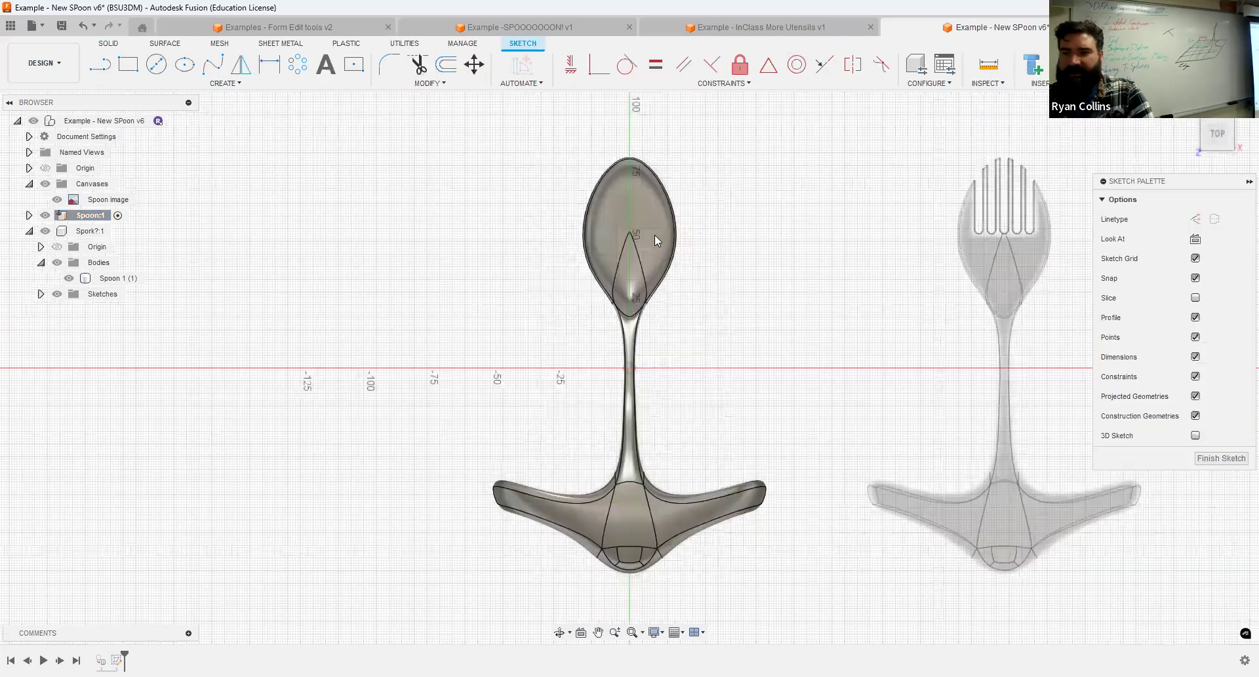
key("p")
left_click(94, 265)
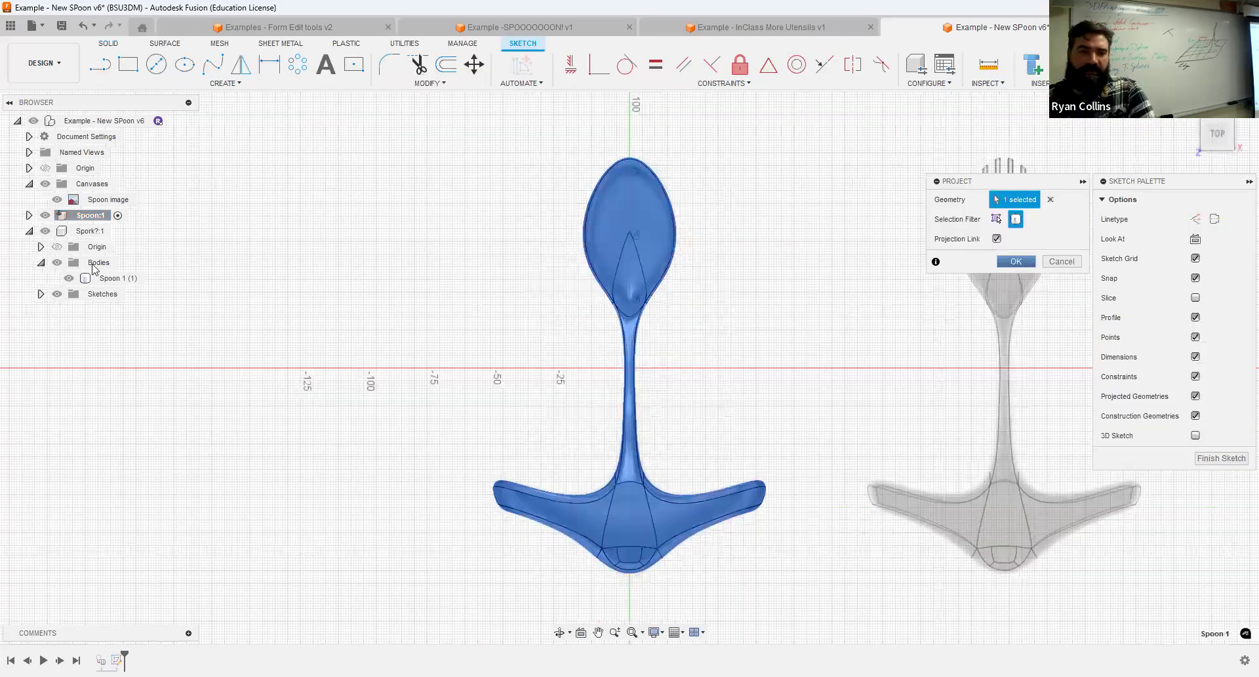
key("Return")
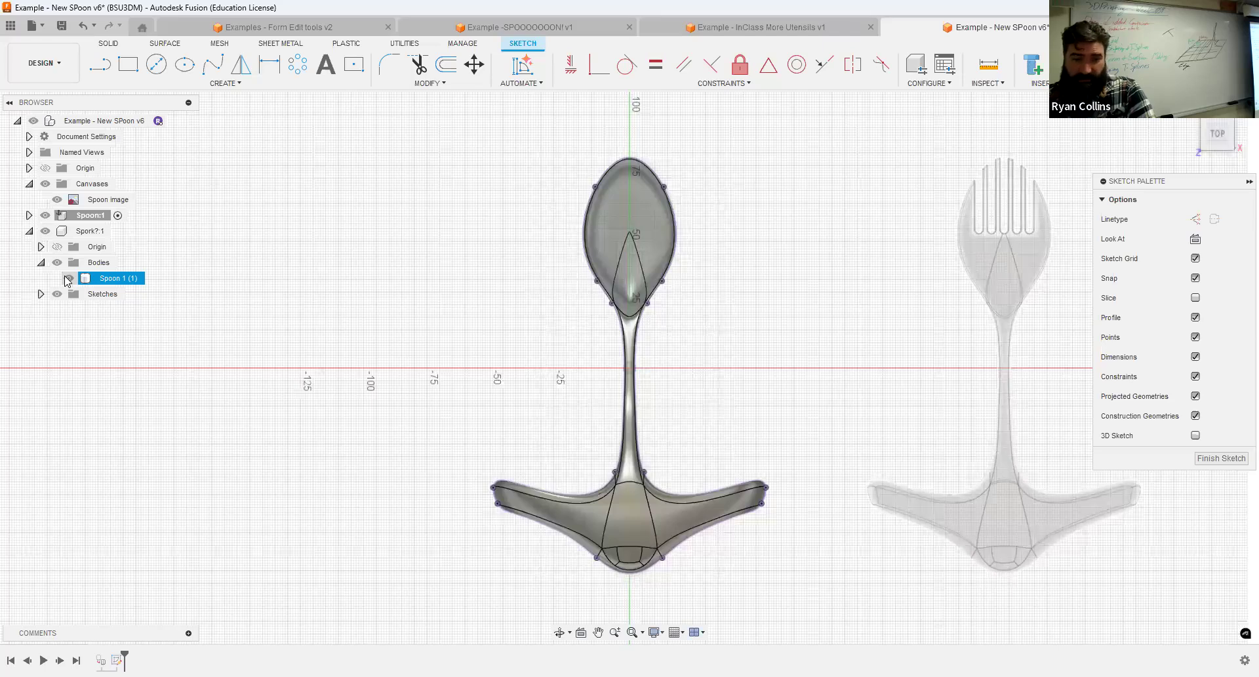
Hide the spoon's body and convert the whole projected outline to construction lines.
left_click(29, 217)
left_click(57, 246)
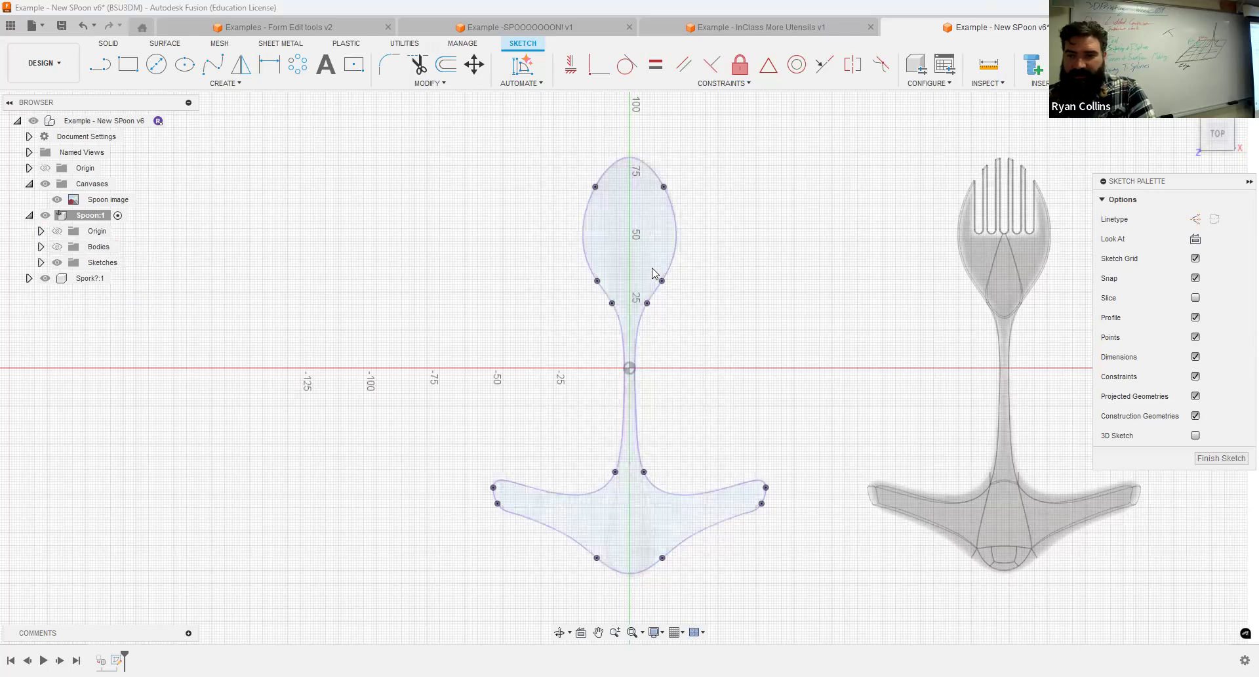
double_click(676, 233)
key("p")
left_click(1061, 261)
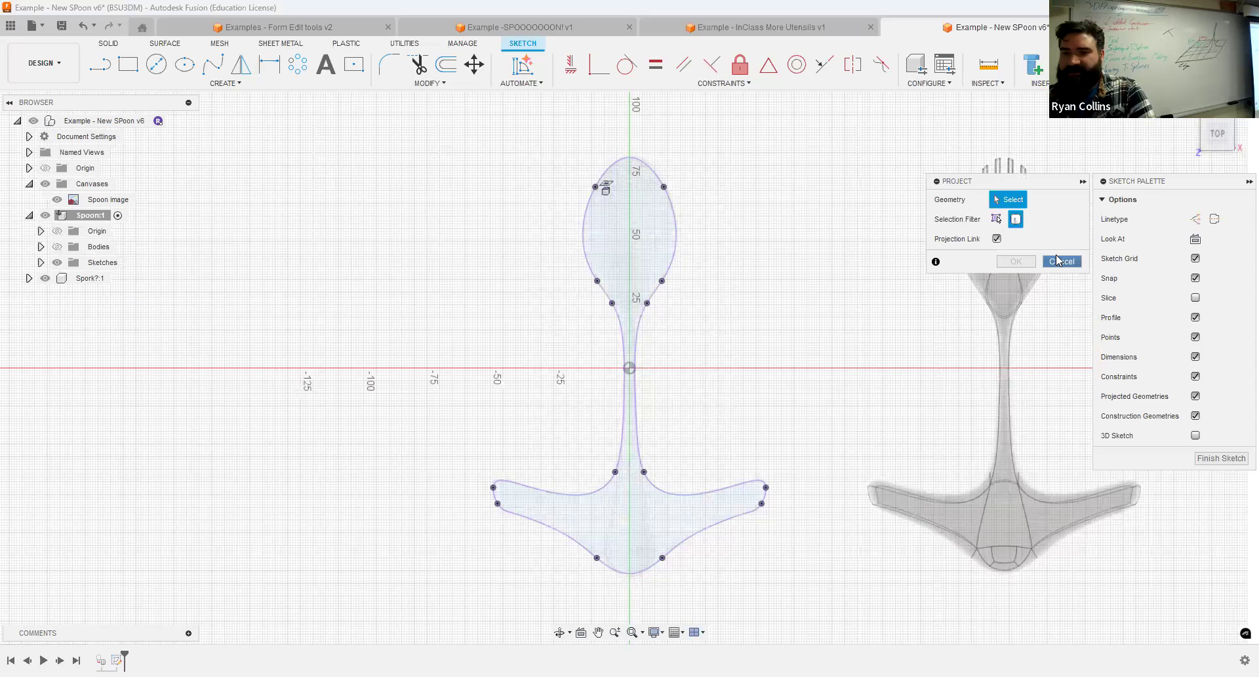
double_click(678, 217)
key("x")
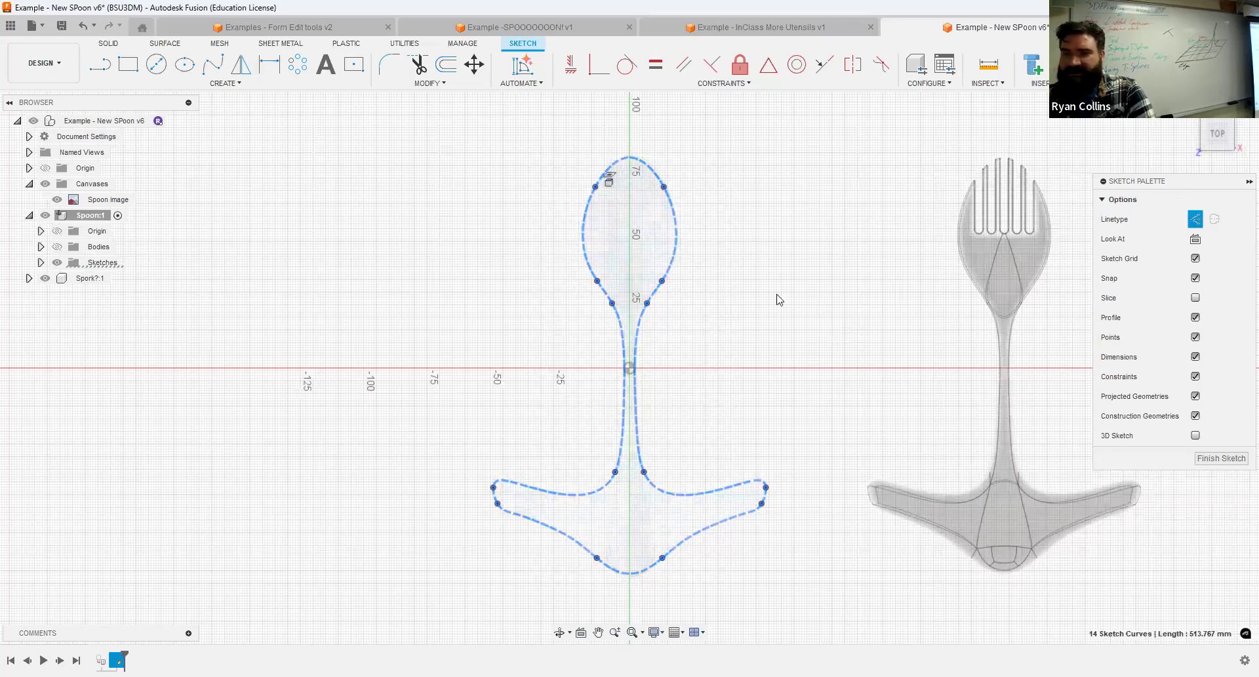
left_click(741, 286)
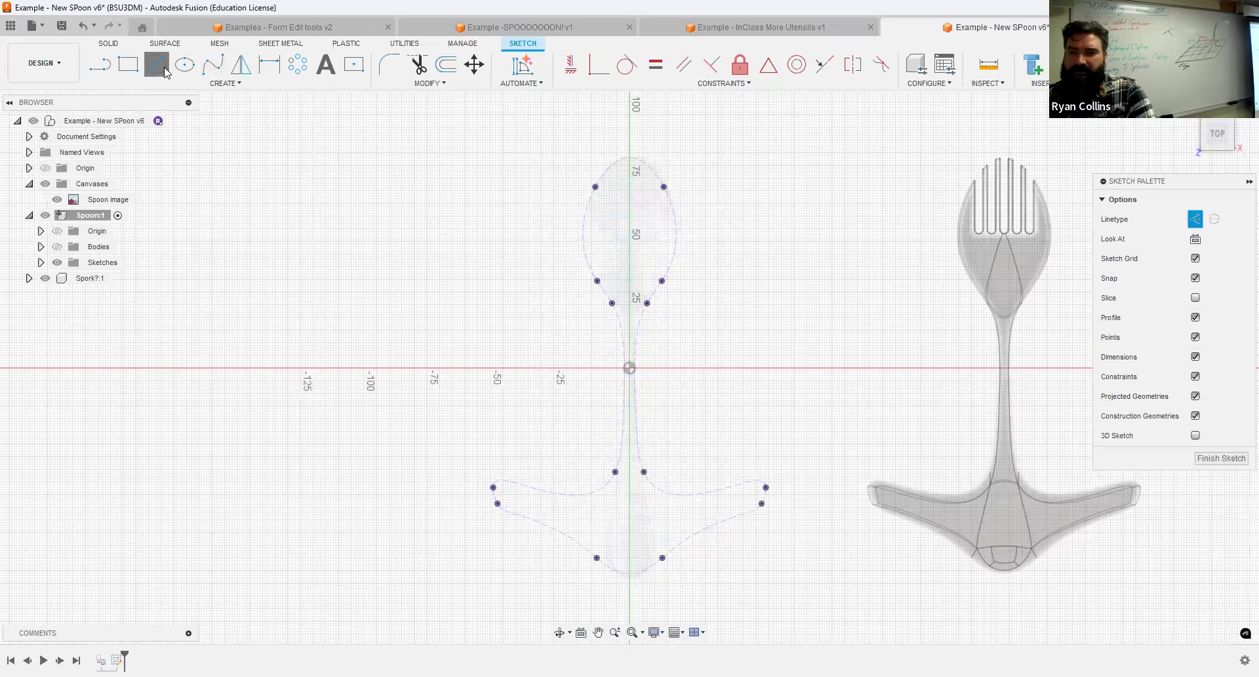
Sketch a 5 mm diameter circle on the bowl's centreline 55 mm from the origin and make it regular geometry.
key("c")
scroll(663, 207, "up", 5)
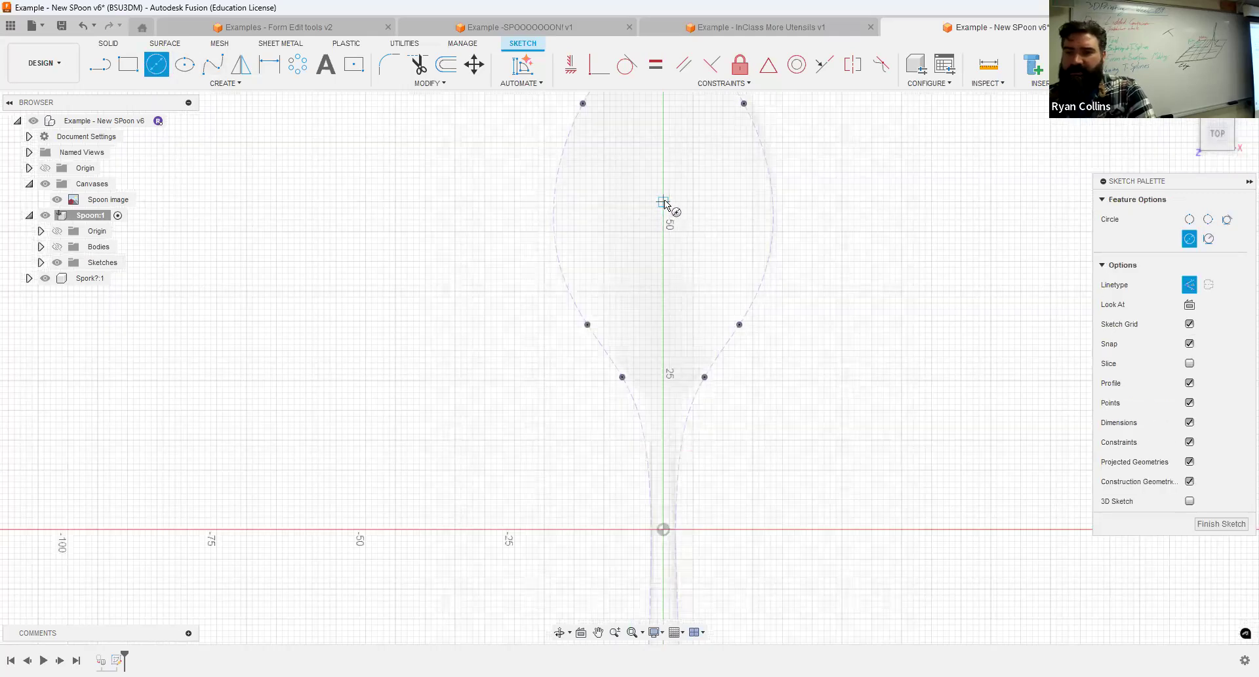
left_click(675, 207)
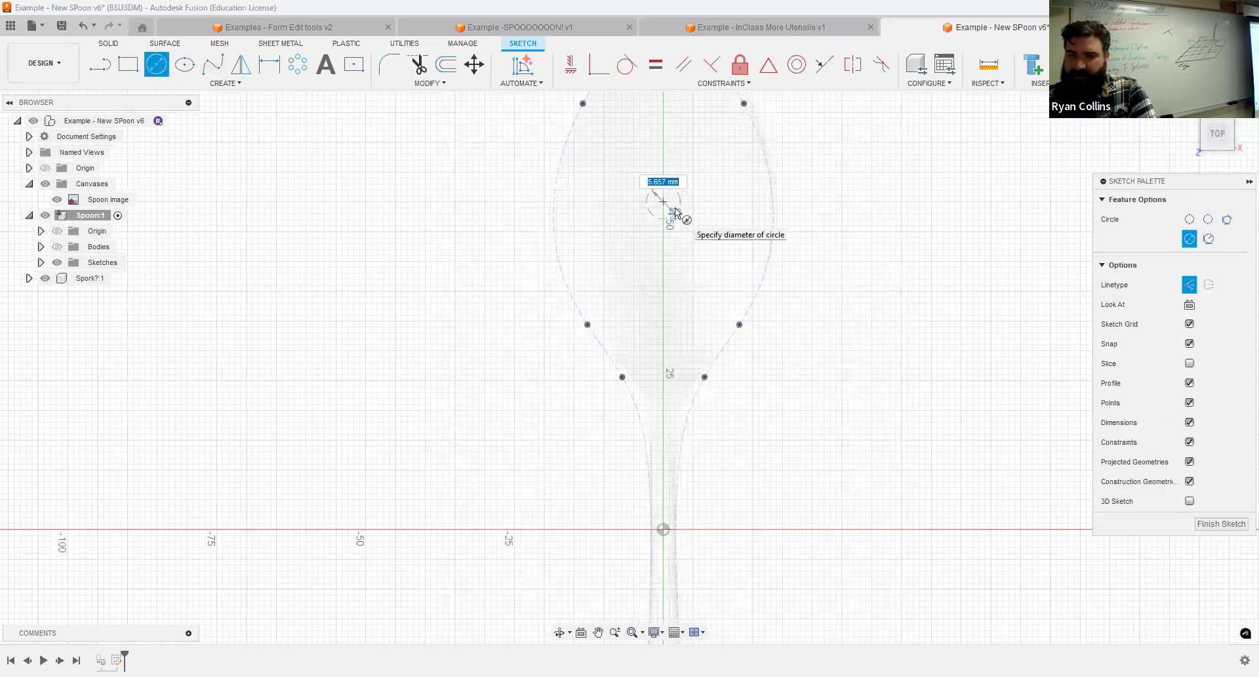
key("Return")
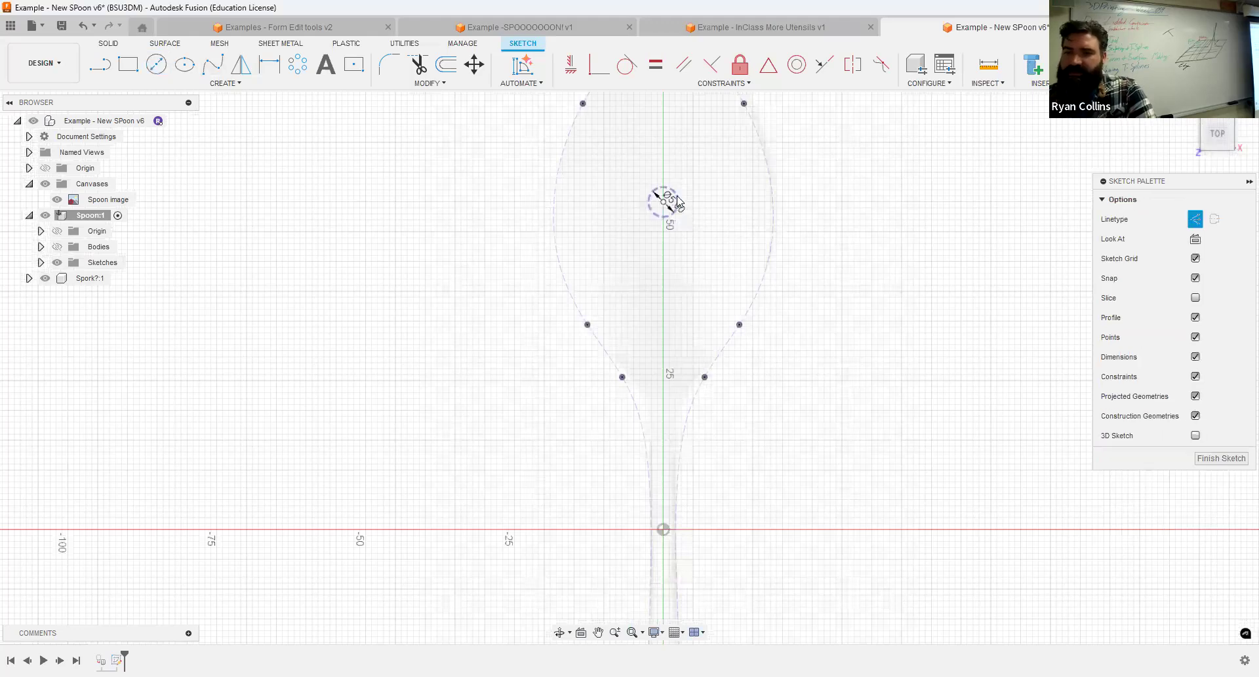
key("x")
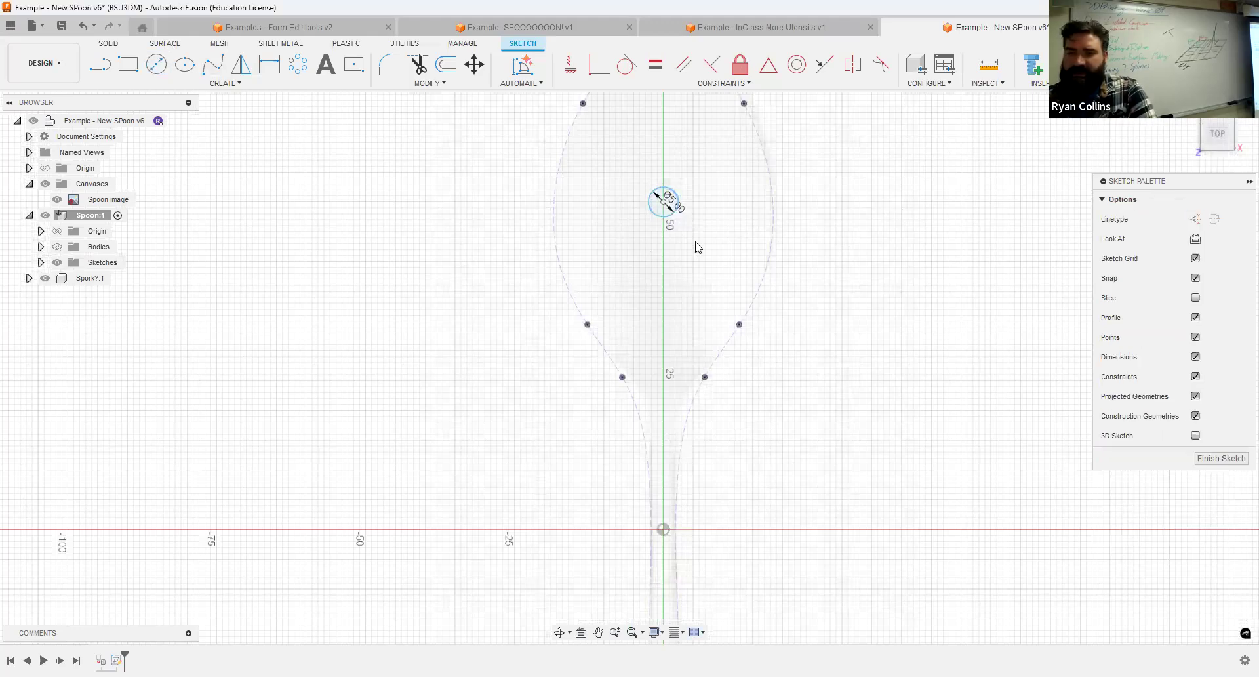
Sketch a second 5 mm diameter circle on the centreline, between the first circle and the bowl's tip.
key("c")
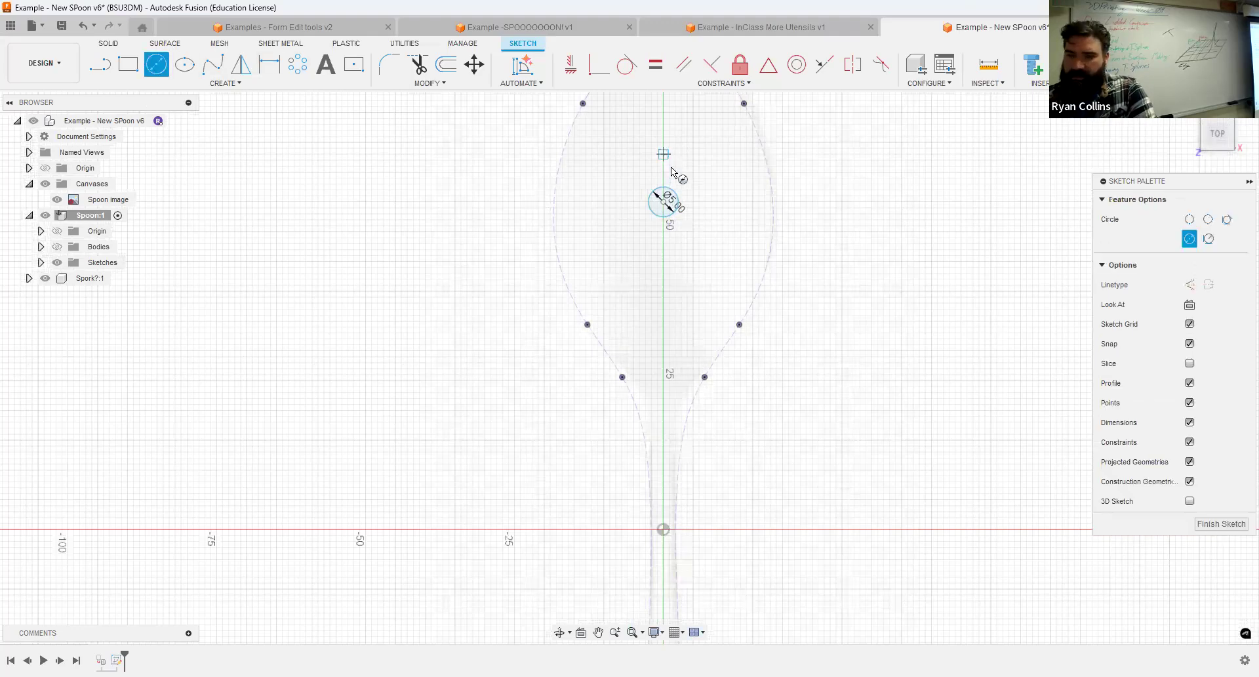
left_click(663, 153)
type("5")
key("Return")
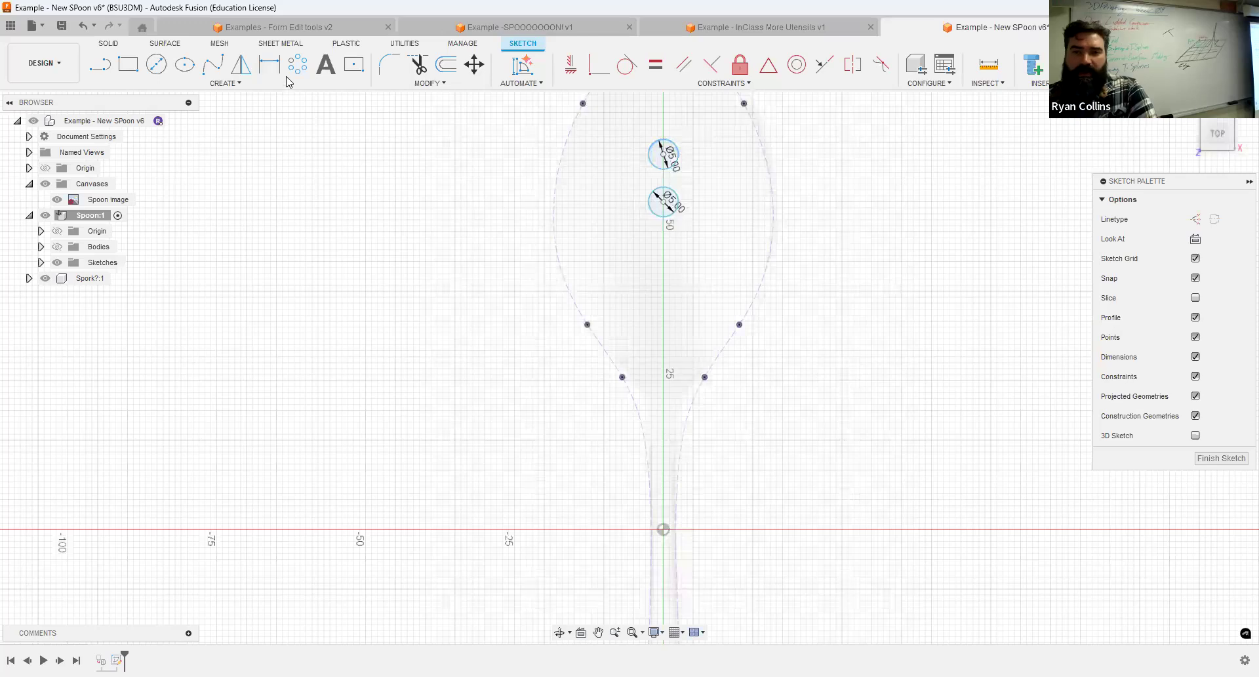
Create a full circular pattern of the second circle around the first circle's centre with quantity 7.
left_click(297, 64)
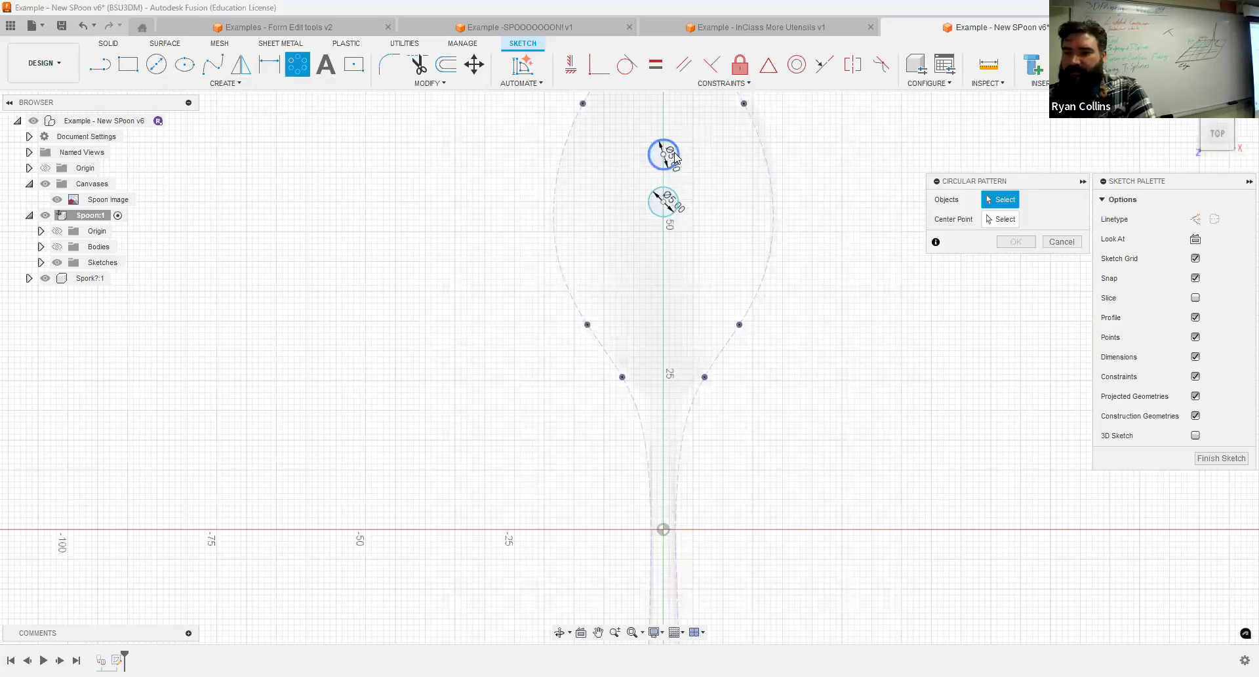
left_click(666, 207)
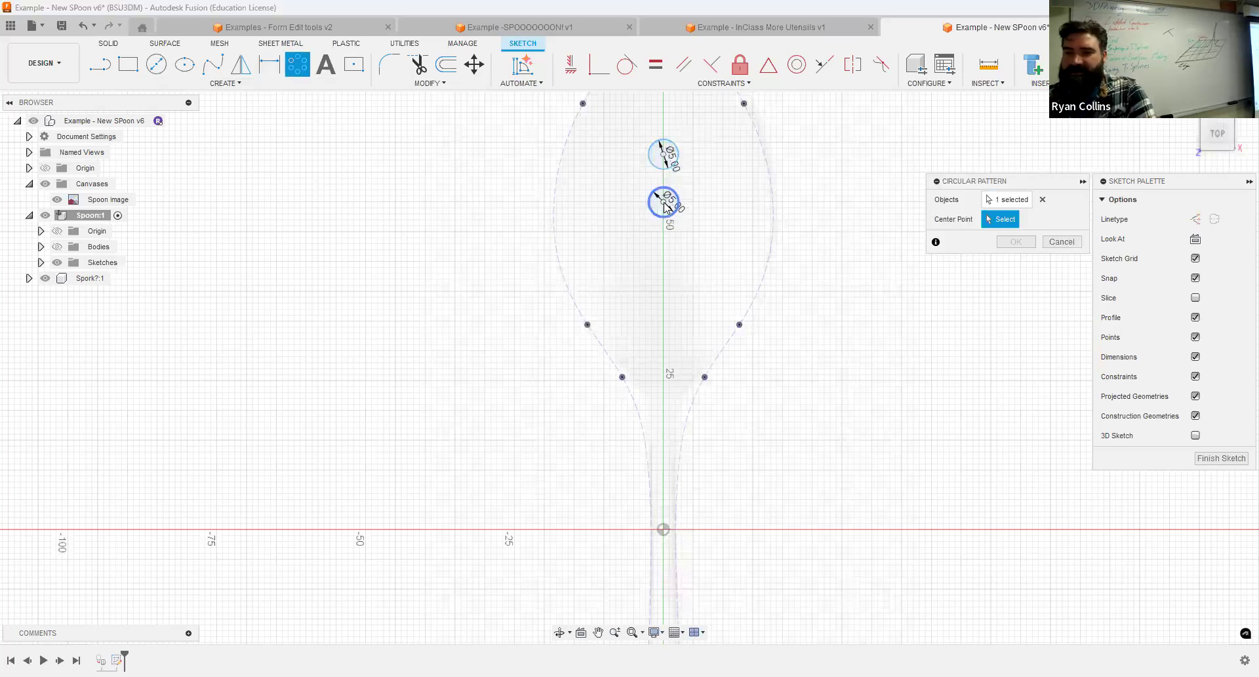
left_click(665, 203)
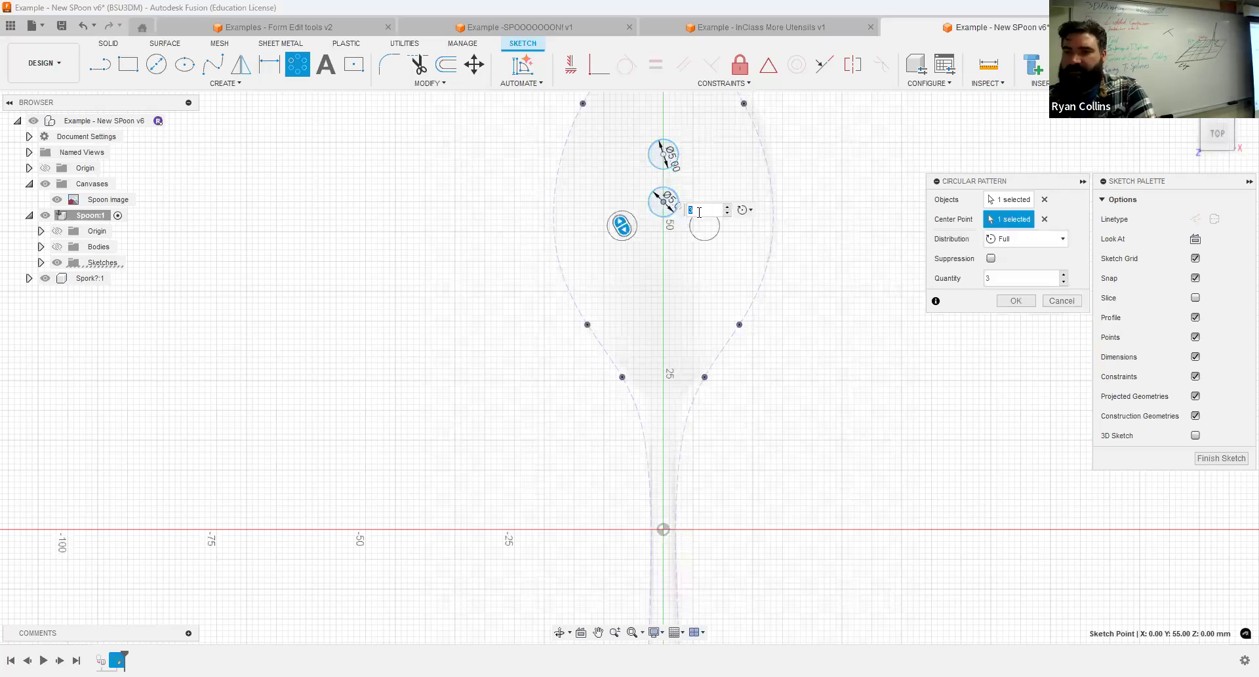
left_click_drag(622, 226, 618, 171)
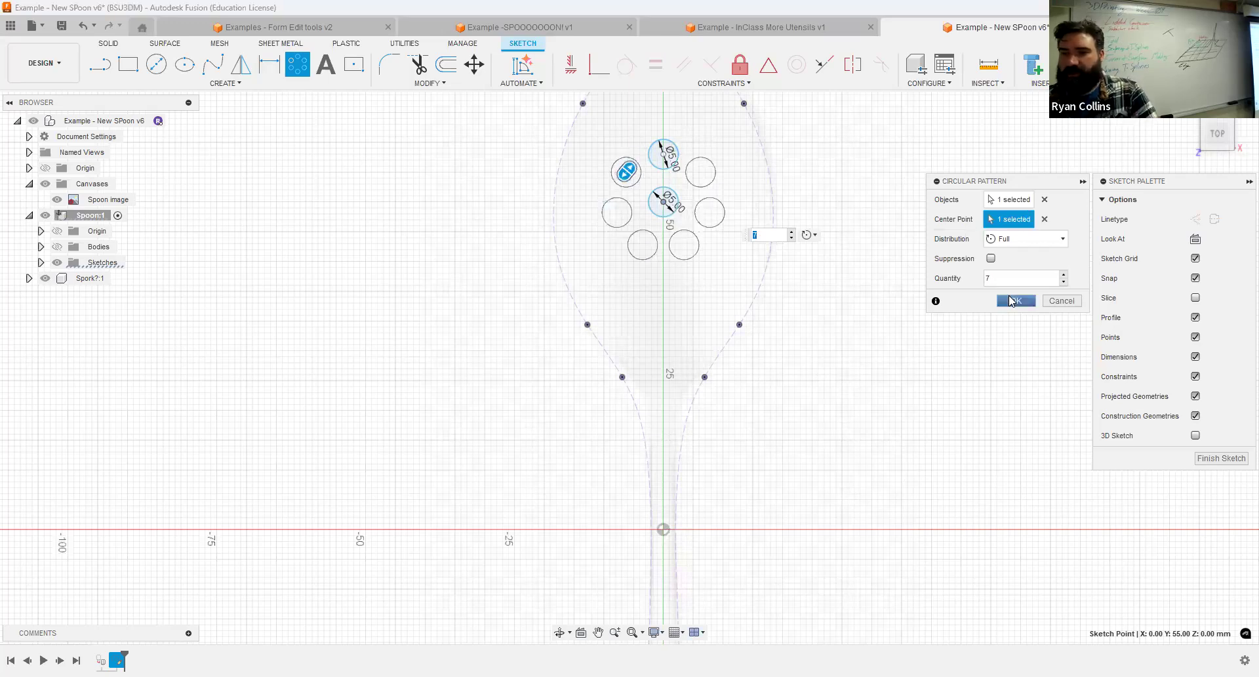
key("Return")
scroll(669, 172, "down", 2)
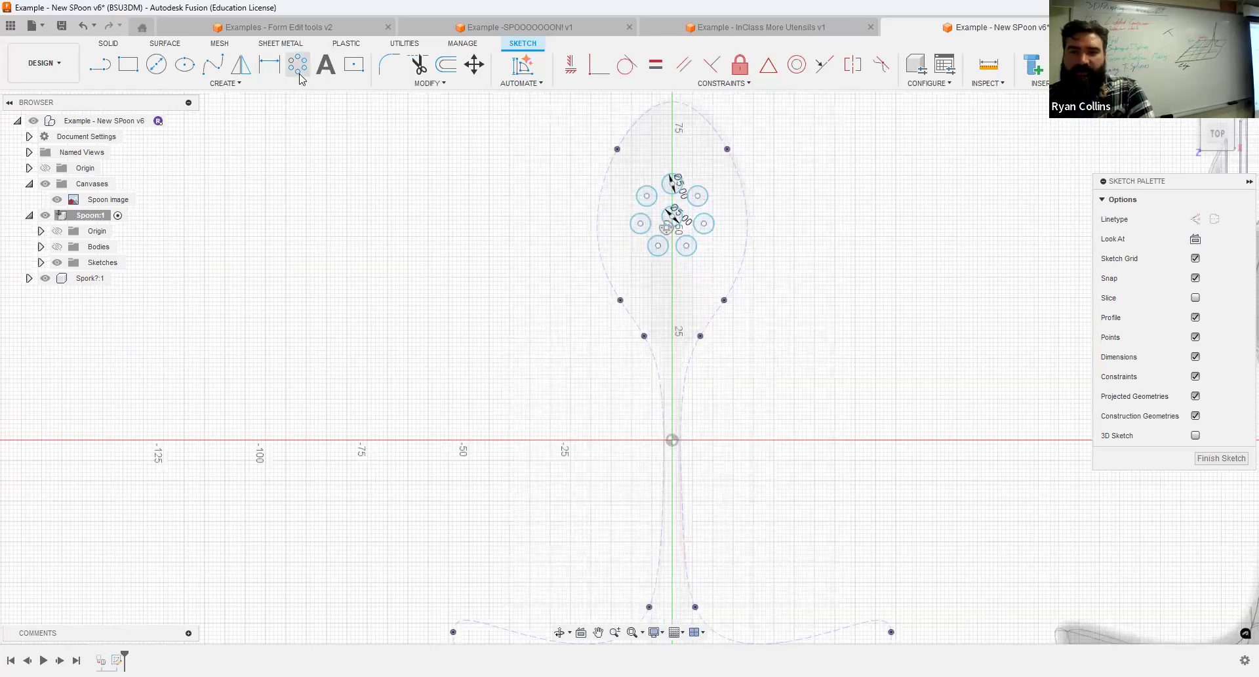
Sketch a third 5 mm diameter circle on the centreline, between the ring of circles and the bowl's tip.
left_click(150, 65)
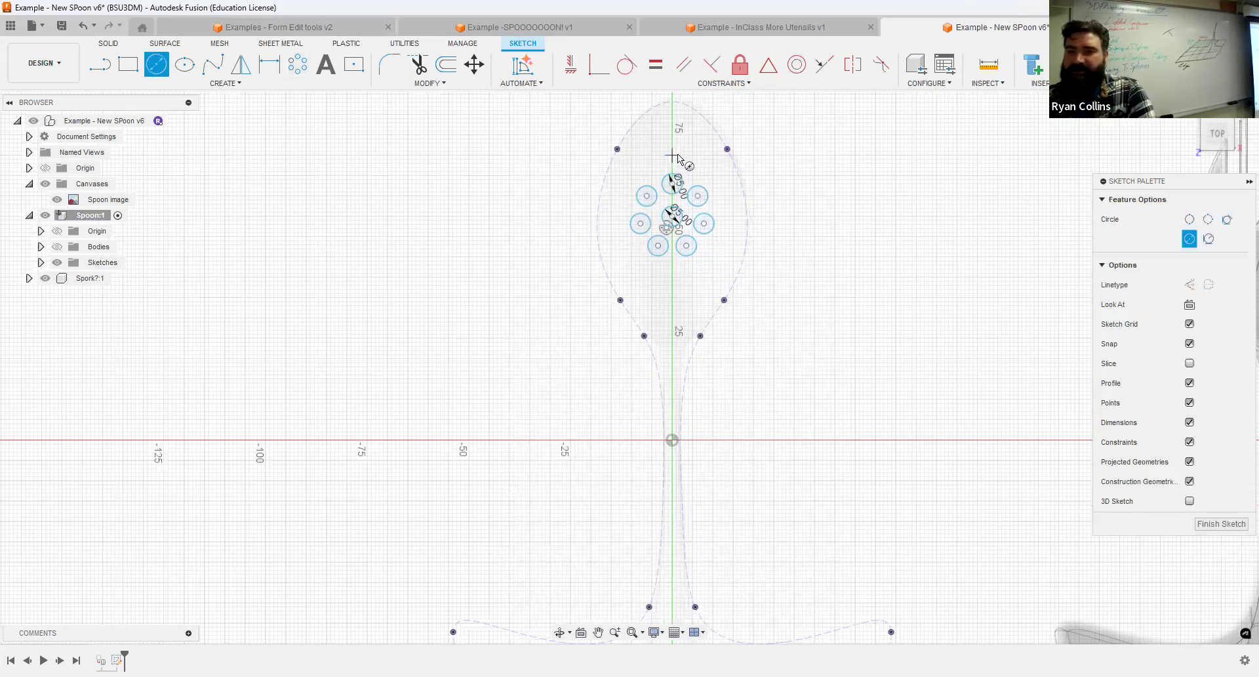
left_click(684, 152)
type("5")
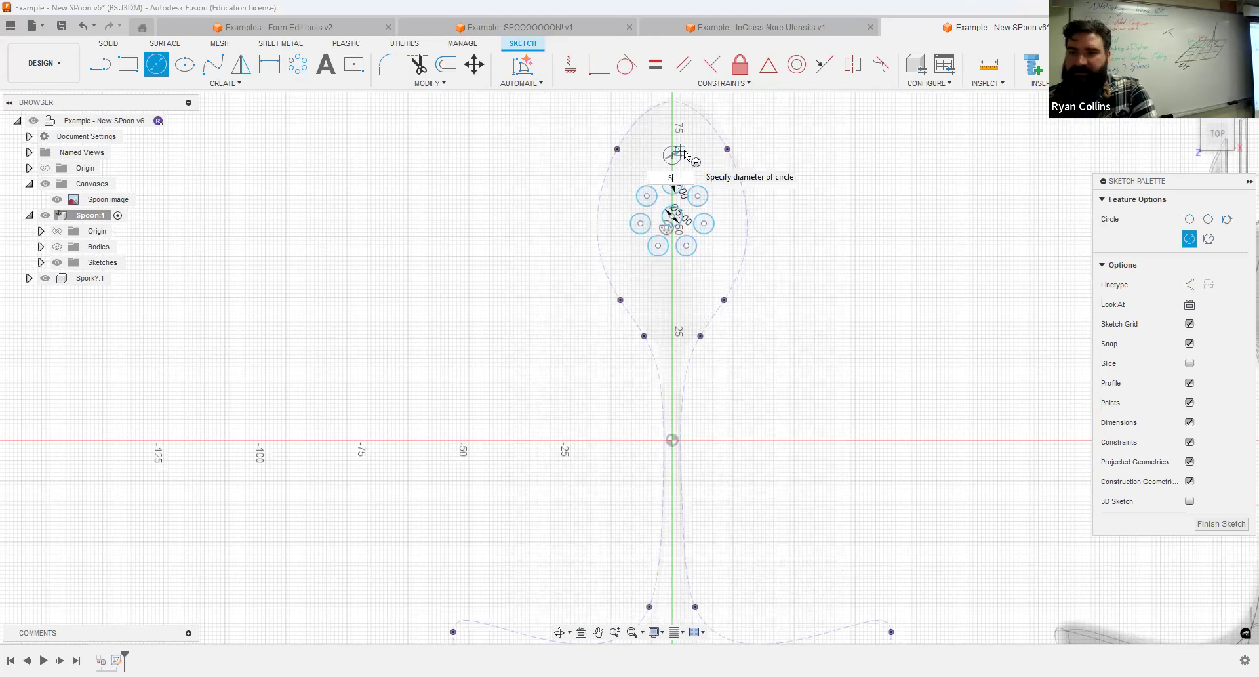
key("Return")
key("Escape")
Create a full circular pattern of the third circle around the central circle's centre with quantity 14.
scroll(684, 164, "up", 3)
left_click(300, 63)
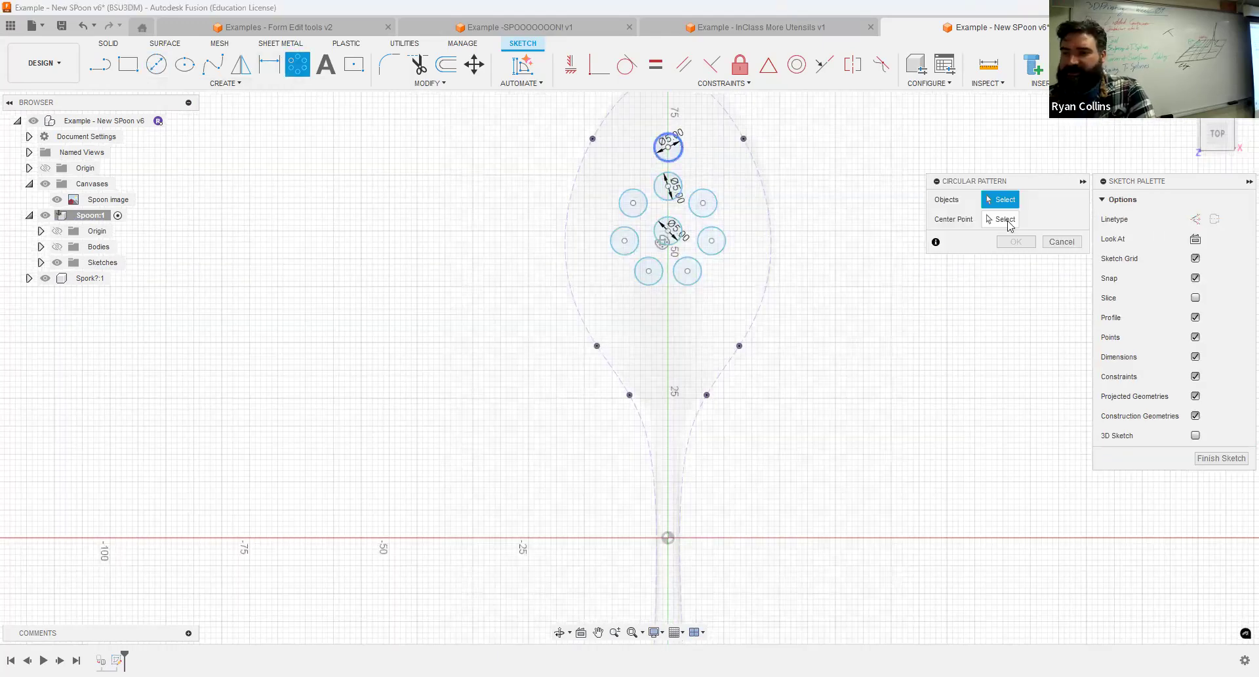
left_click(667, 235)
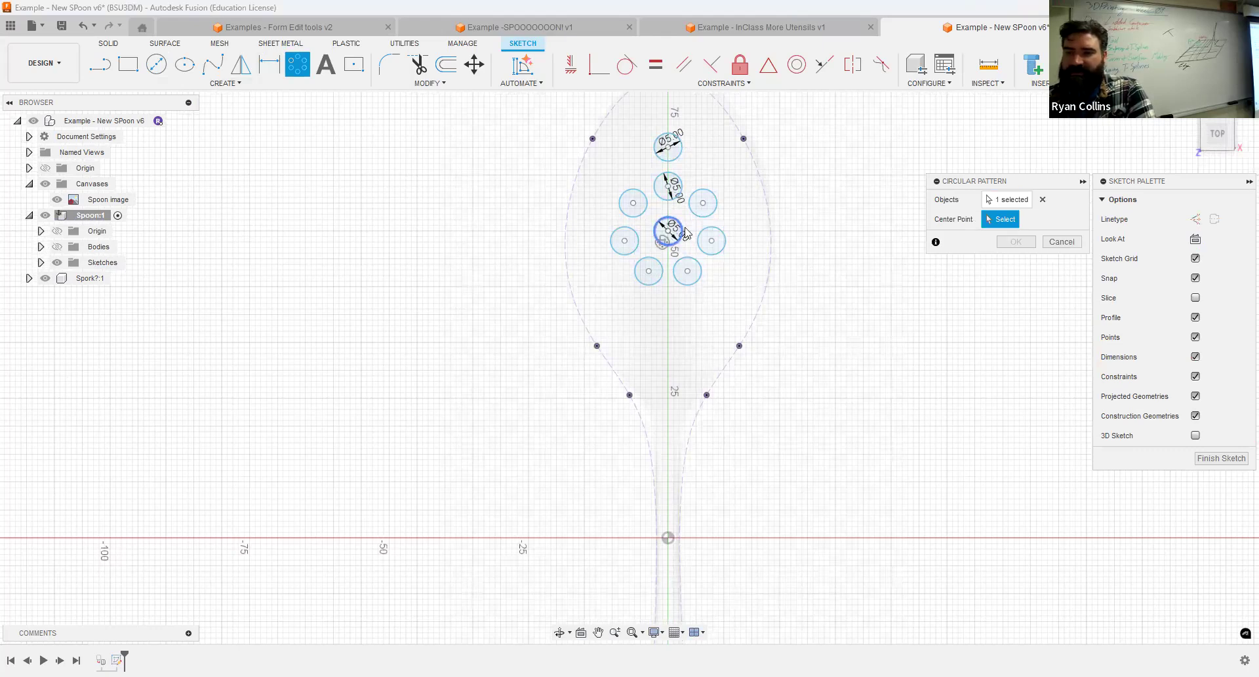
left_click(667, 230)
left_click_drag(592, 272, 626, 139)
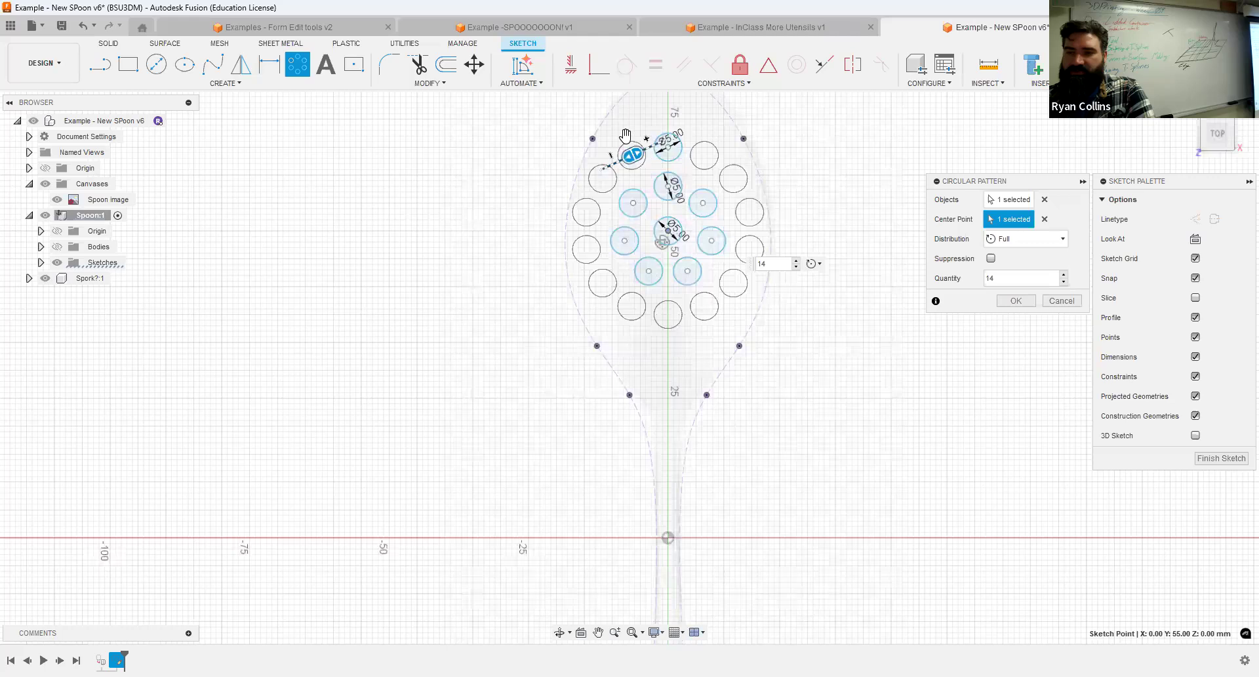
left_click(1021, 301)
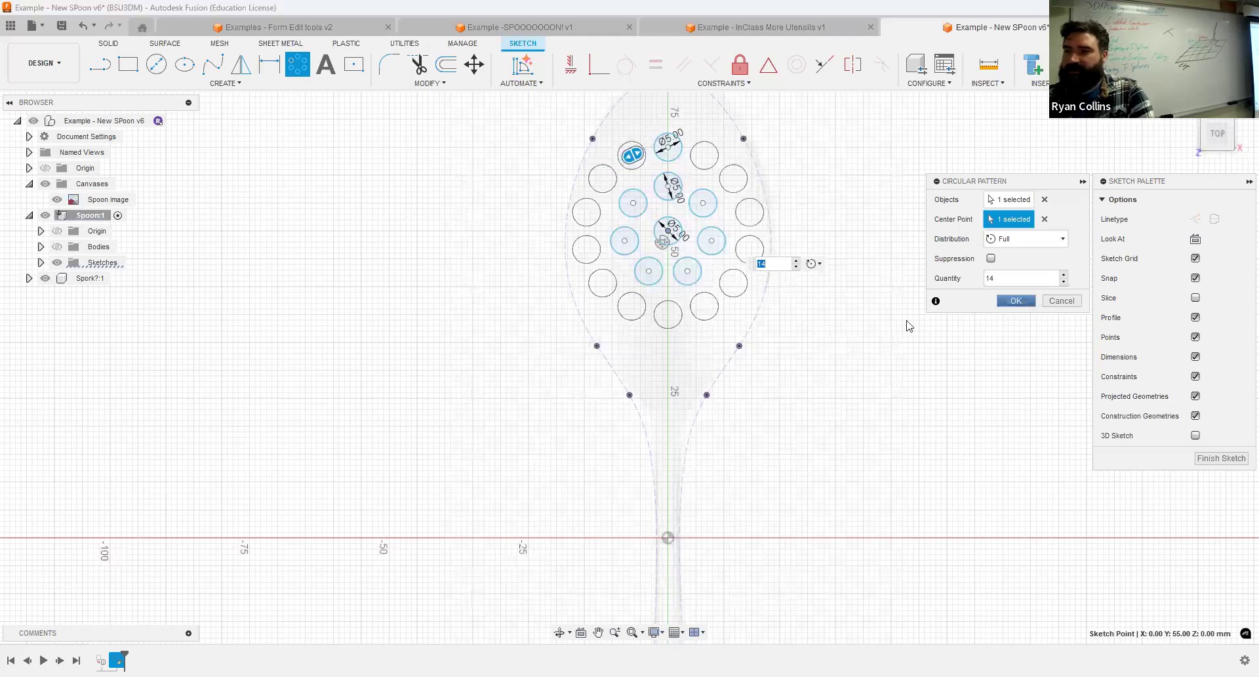
Finish the drain-hole sketch and show the spoon's body again.
left_click(1140, 65)
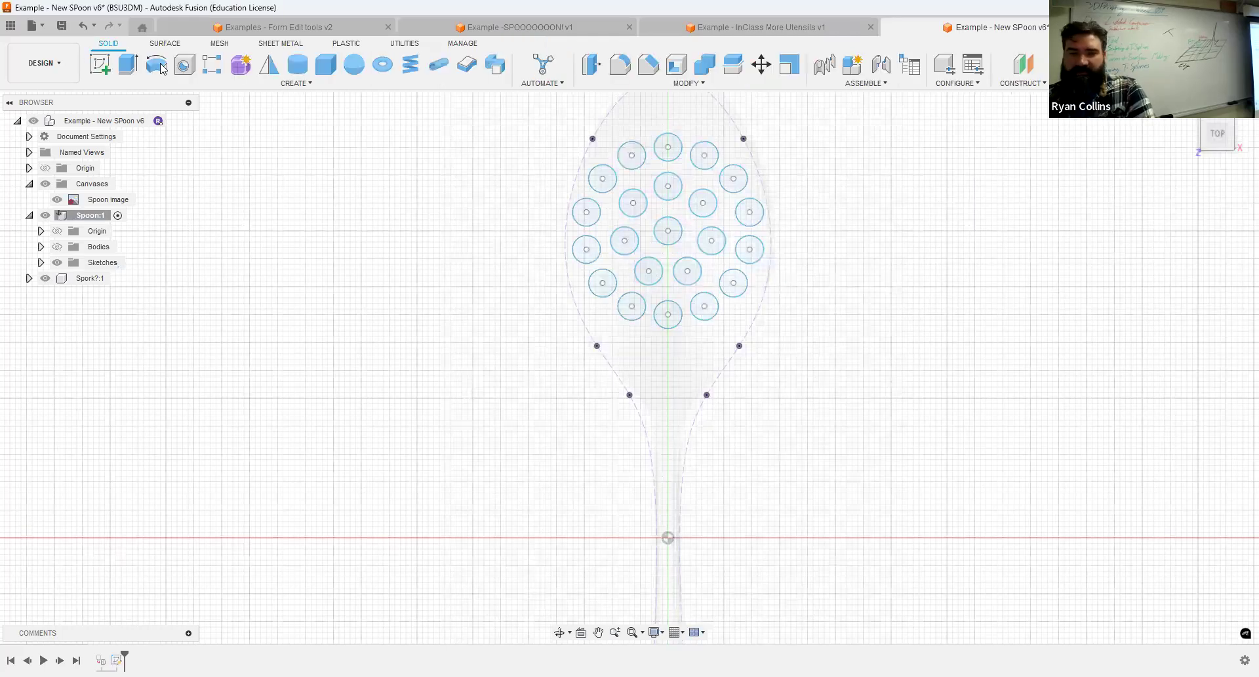
left_click(56, 247)
middle_click_drag(1170, 266, 842, 197, "shift")
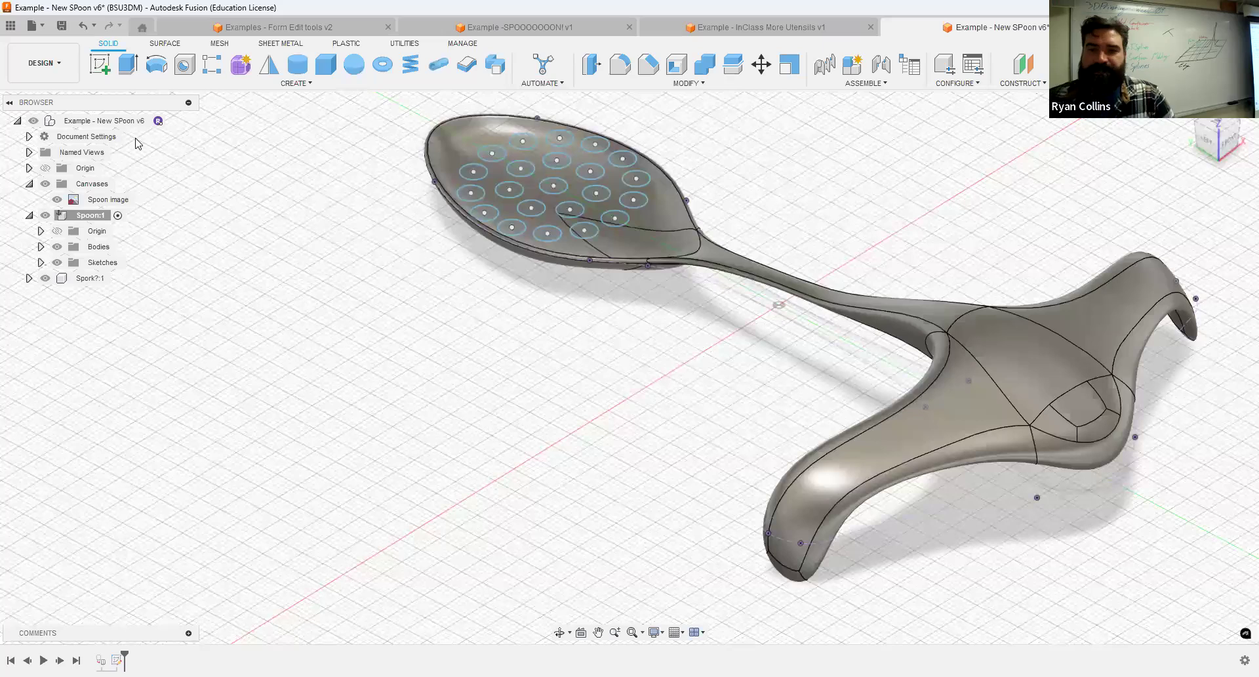
Try cutting all the sketched circles through the spoon's bowl with Extrude, with the spork hidden, and undo the cut.
left_click(129, 65)
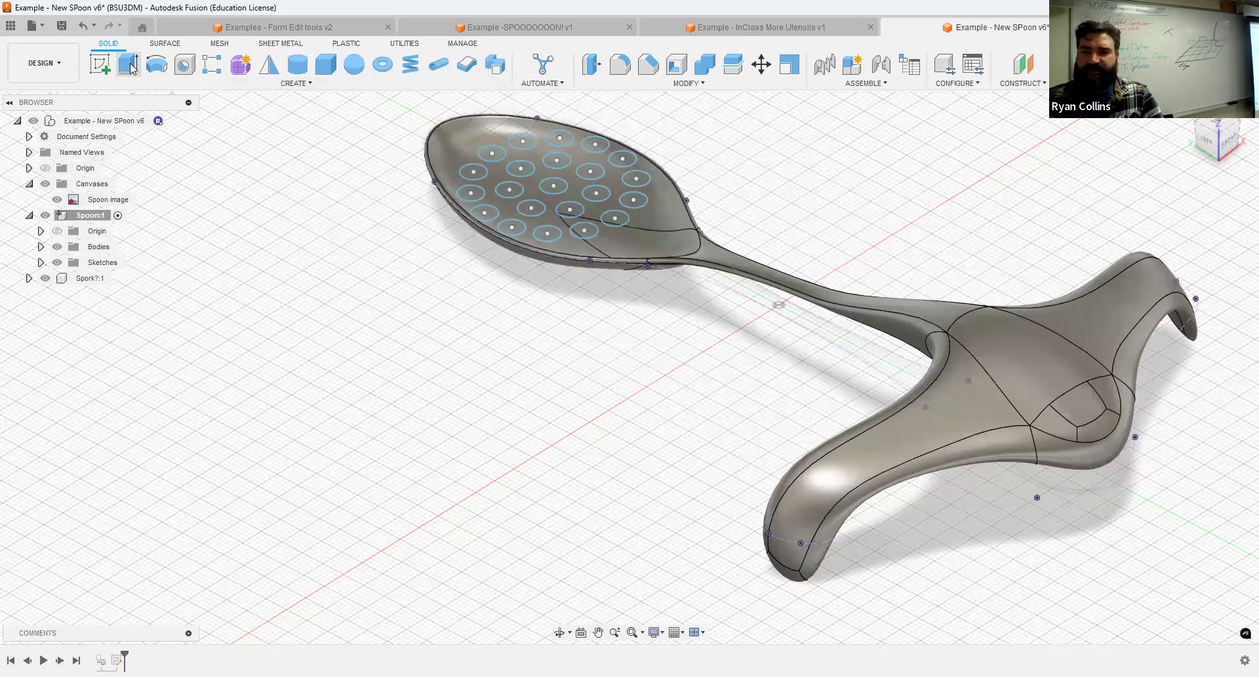
left_click(1209, 144)
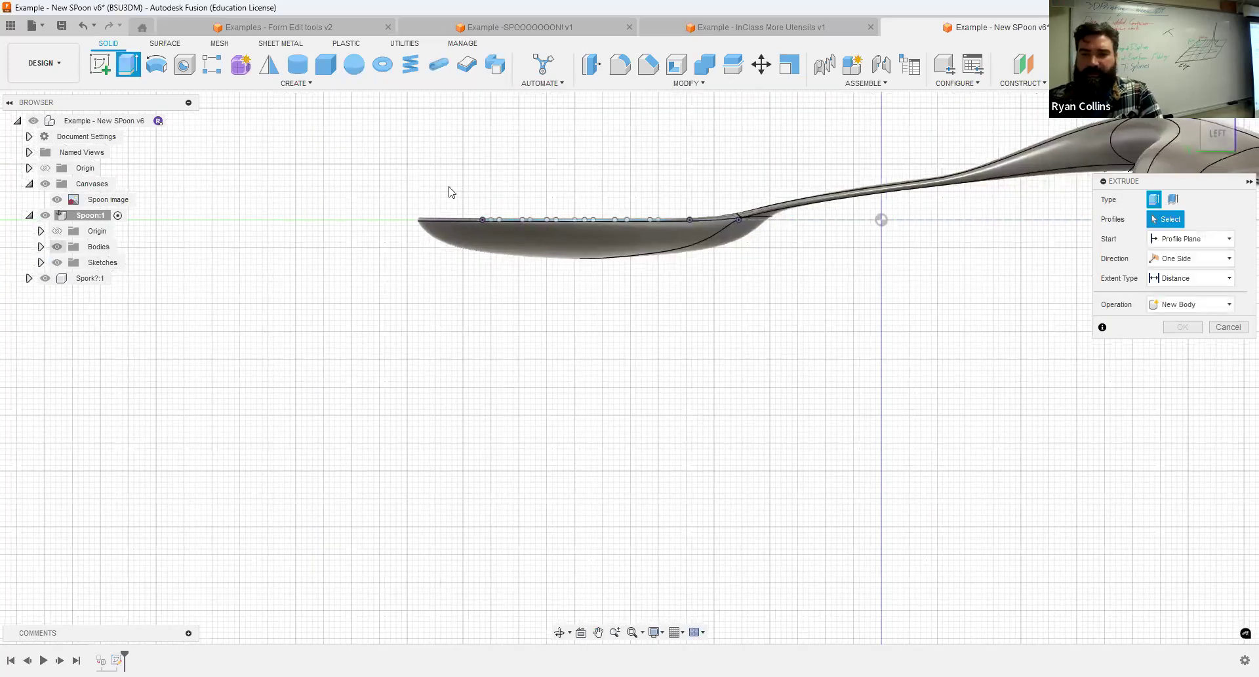
left_click(57, 247)
left_click(45, 278)
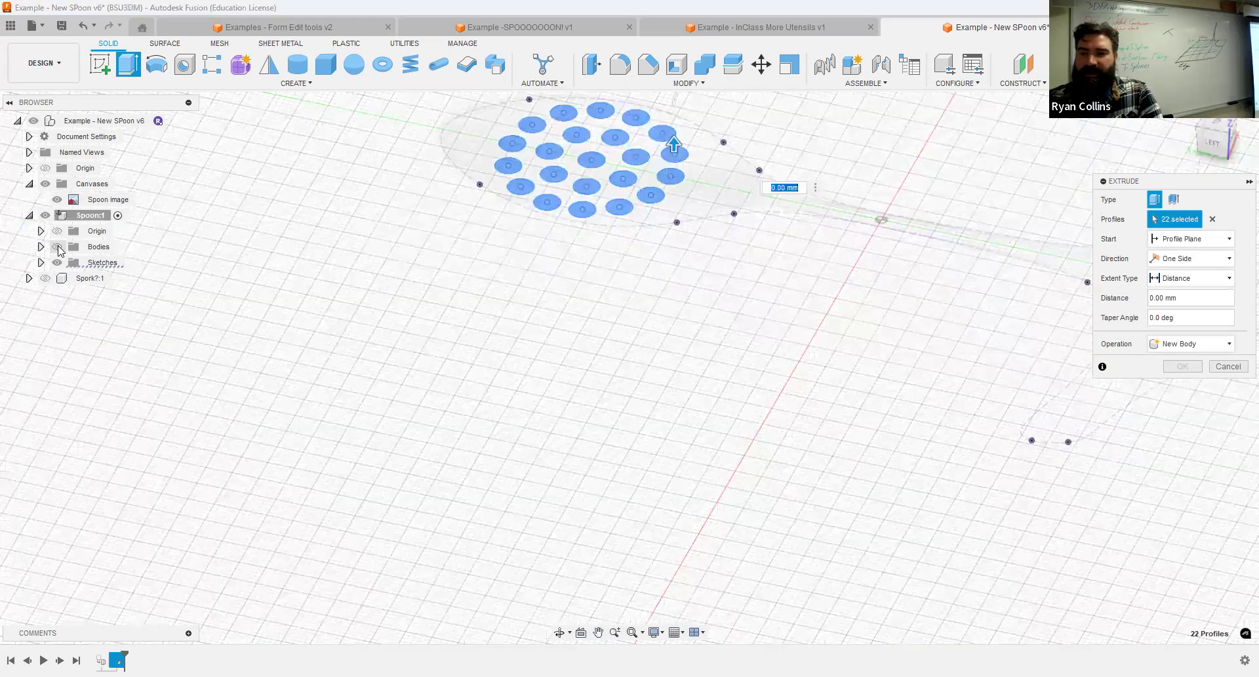
left_click(57, 248)
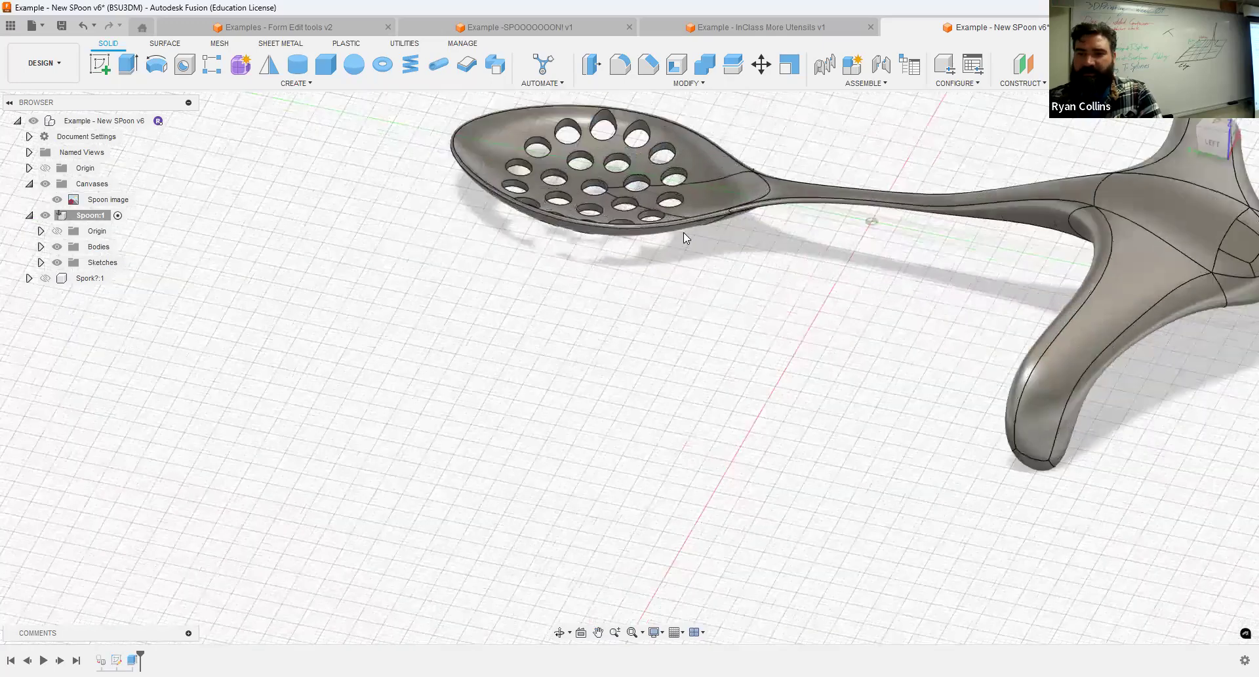
scroll(684, 232, "up", 5)
middle_click_drag(652, 374, 566, 196, "shift")
key("ctrl+z")
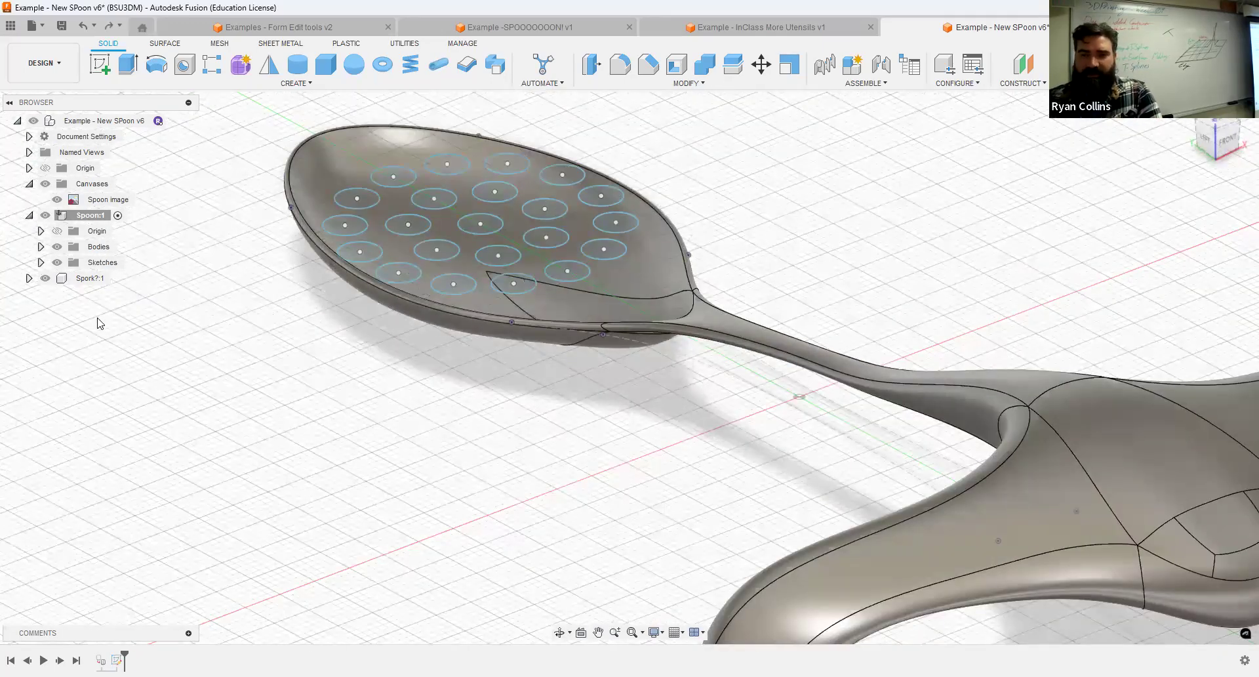
Set up an Emboss using all 22 sketched circles as profiles and the spoon's upper surface as the face.
left_click(296, 83)
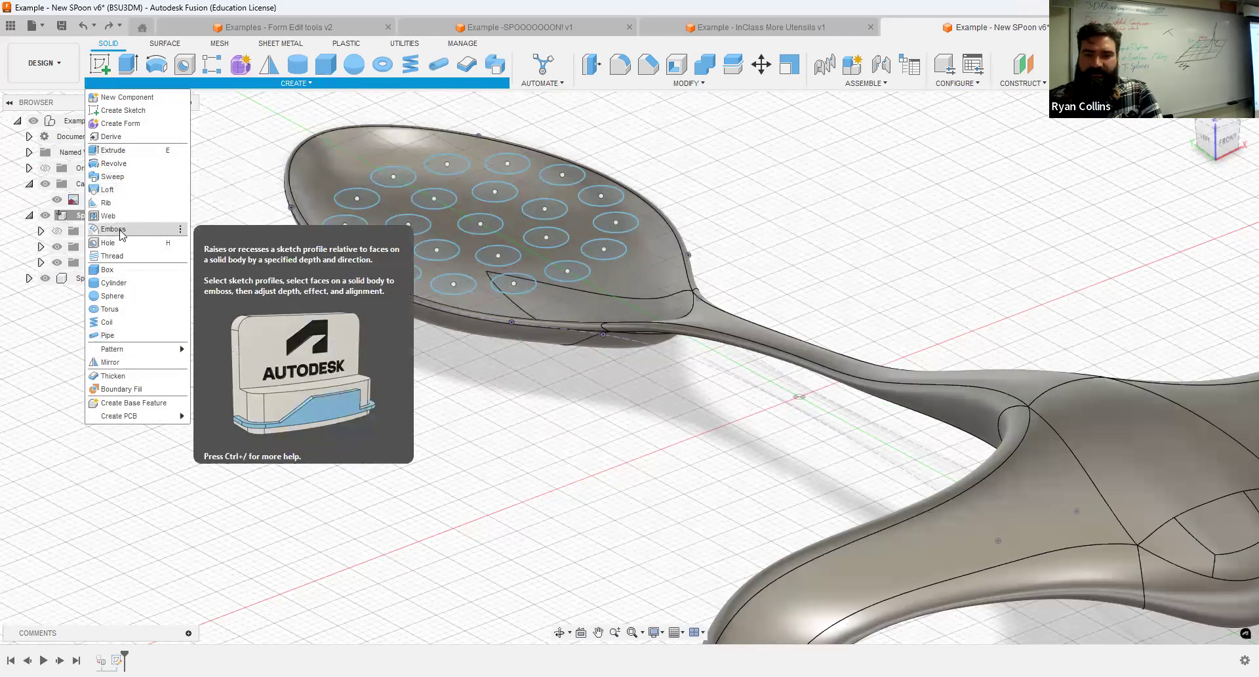
left_click(179, 224)
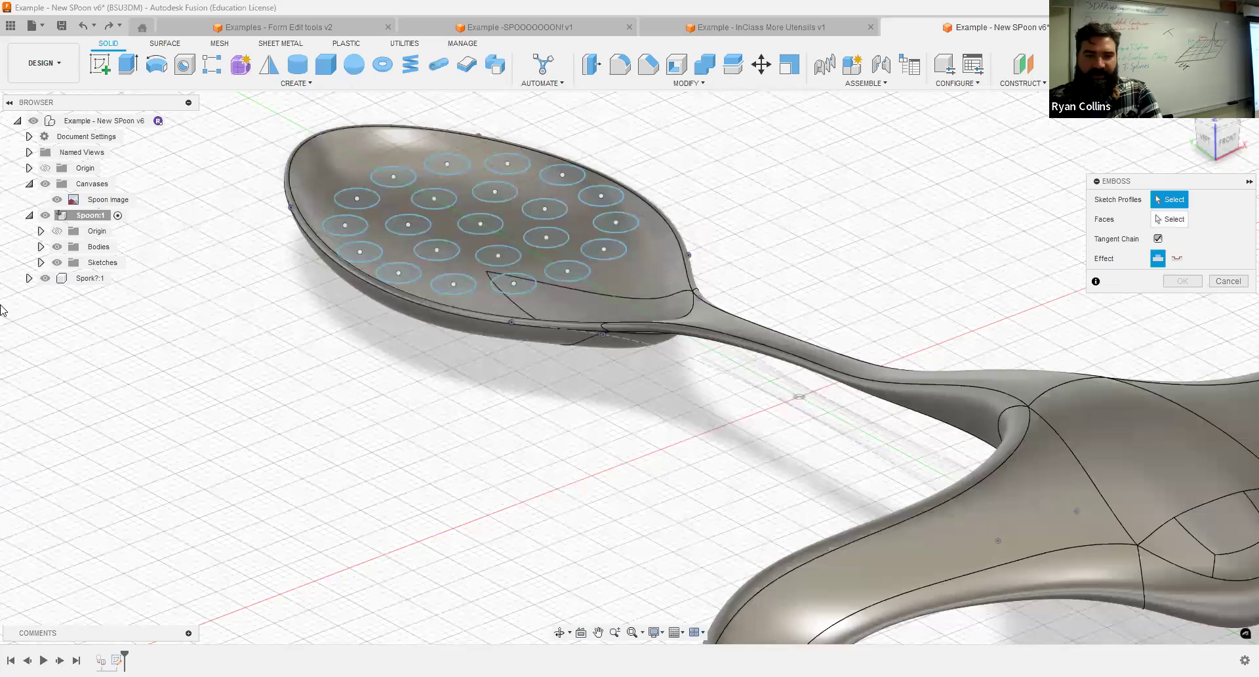
left_click(58, 247)
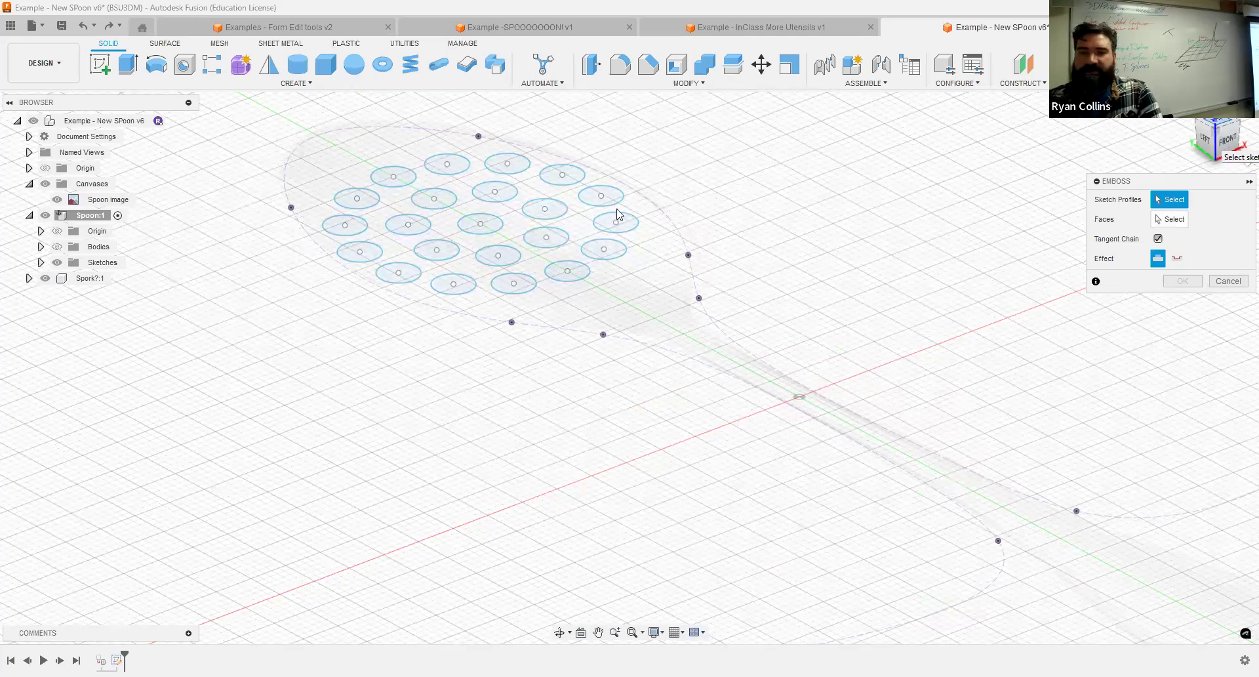
left_click_drag(344, 126, 640, 382)
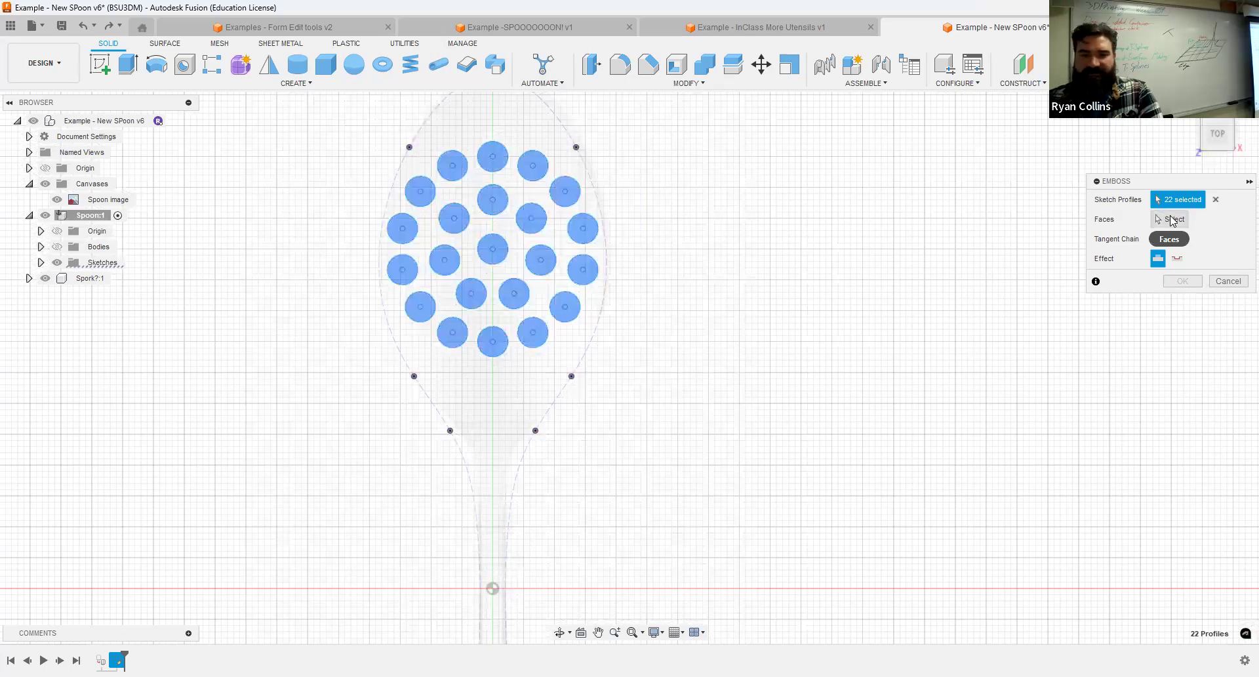
left_click(1172, 221)
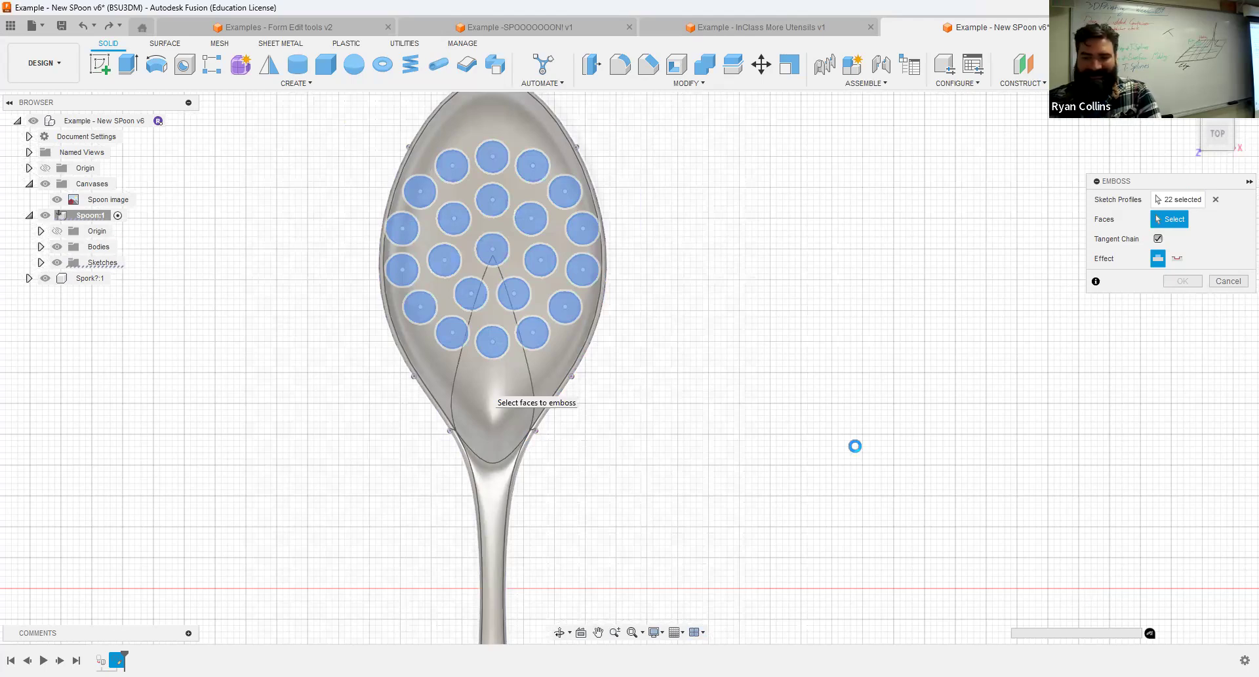
middle_click_drag(856, 448, 708, 332, "shift")
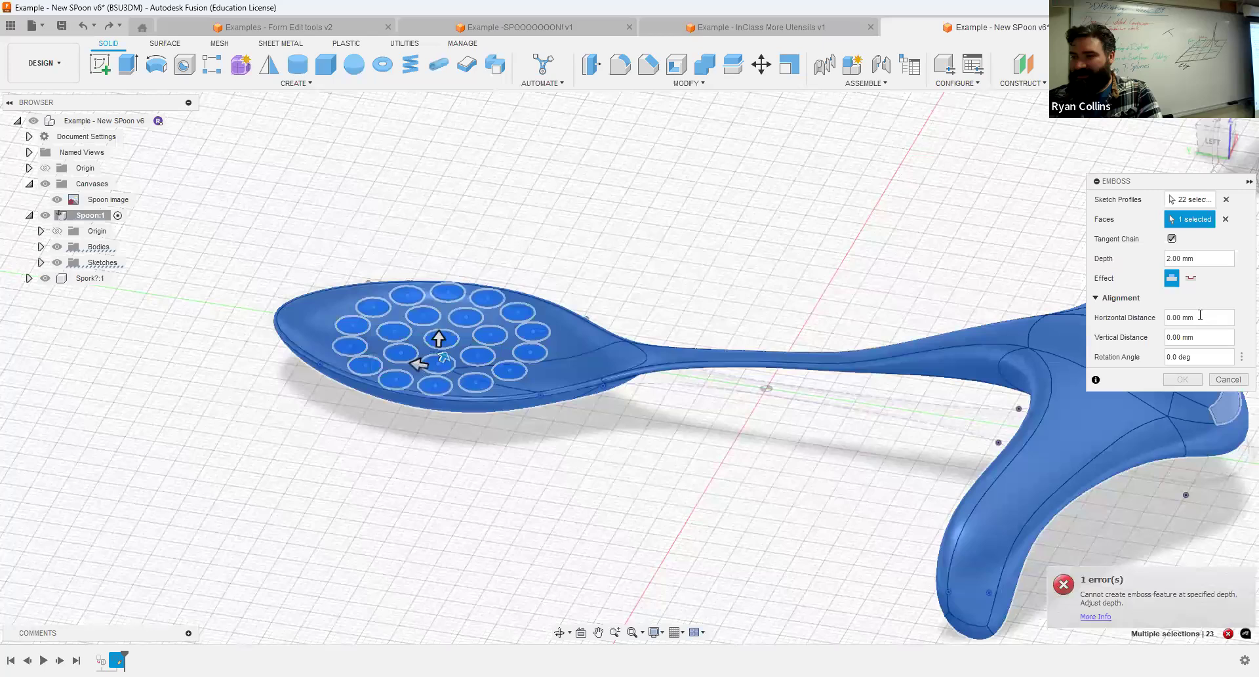
Switch the emboss effect to deboss, set its depth to -3 mm and create the feature.
left_click(1211, 258)
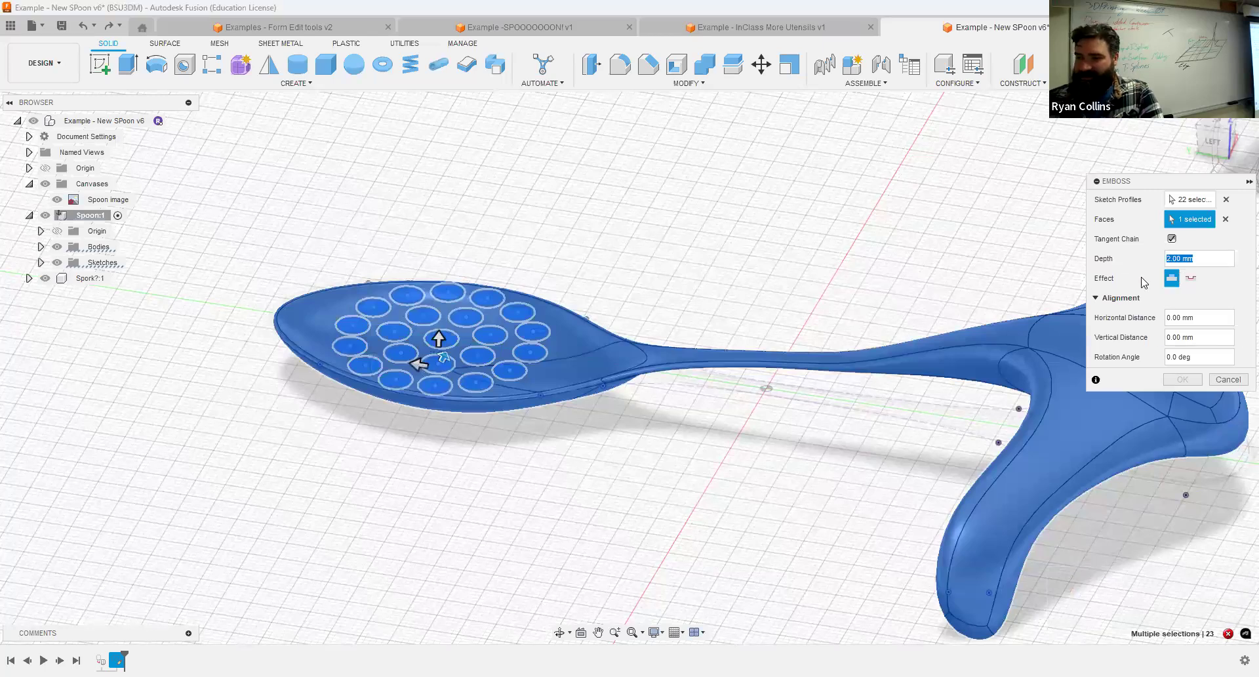
left_click(1195, 279)
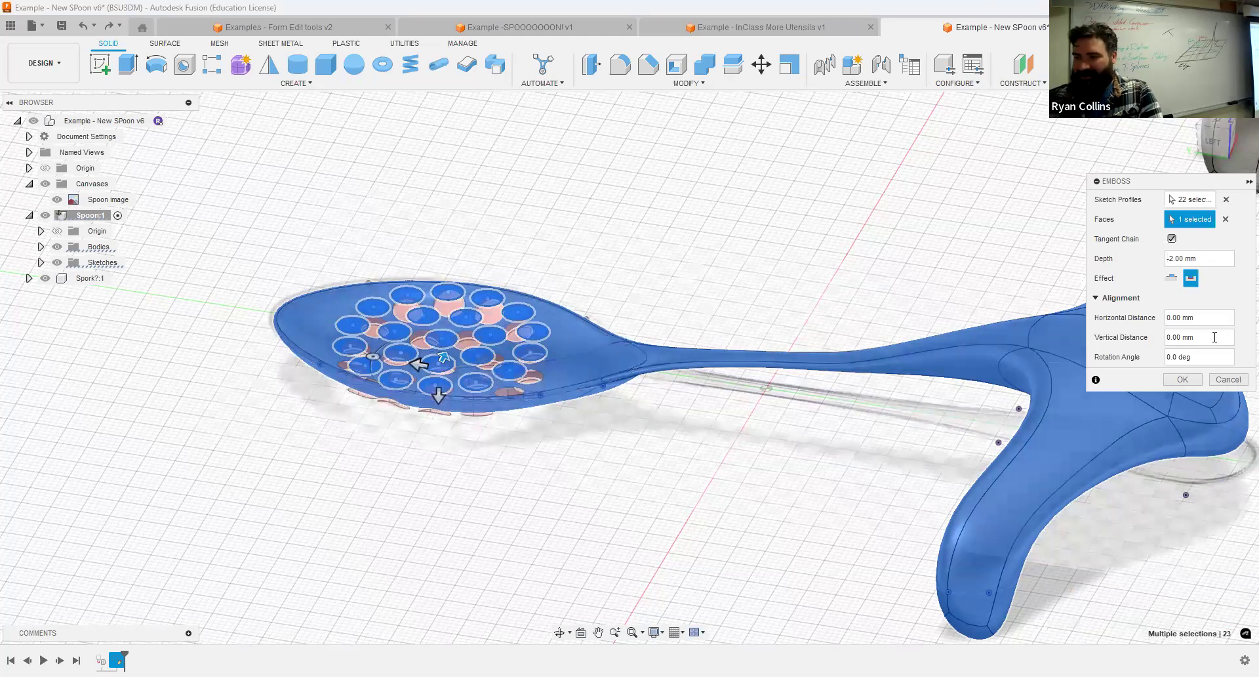
left_click(1181, 260)
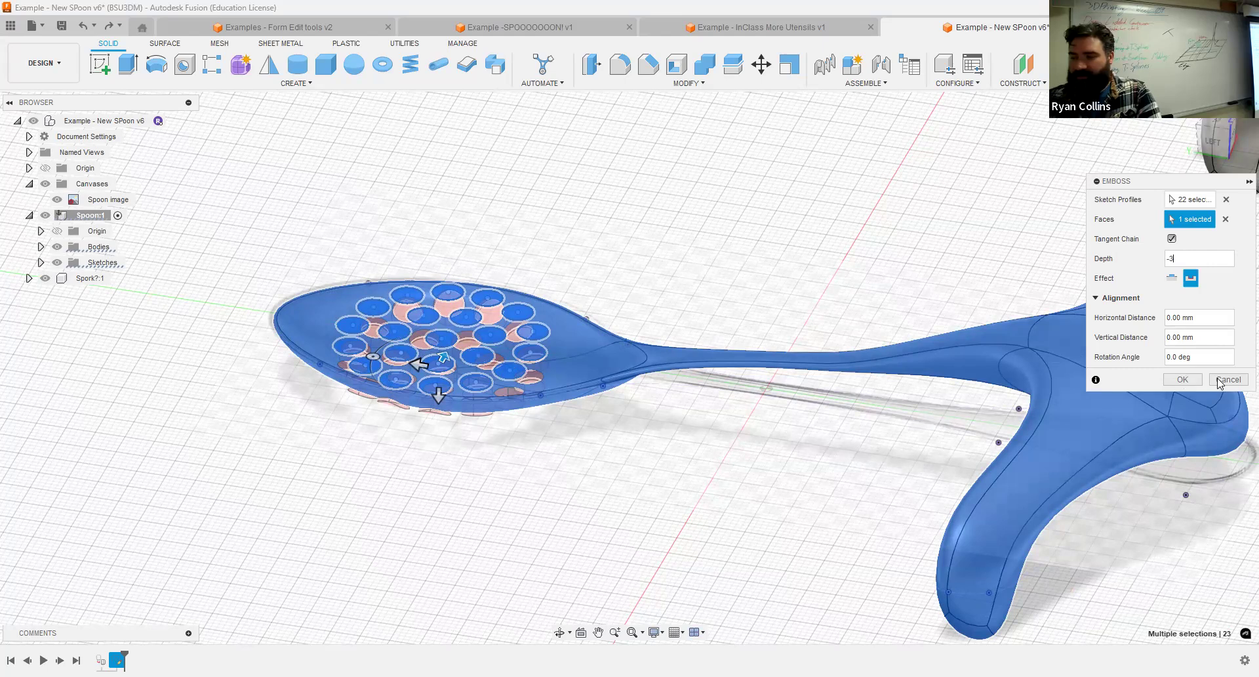
left_click(1179, 378)
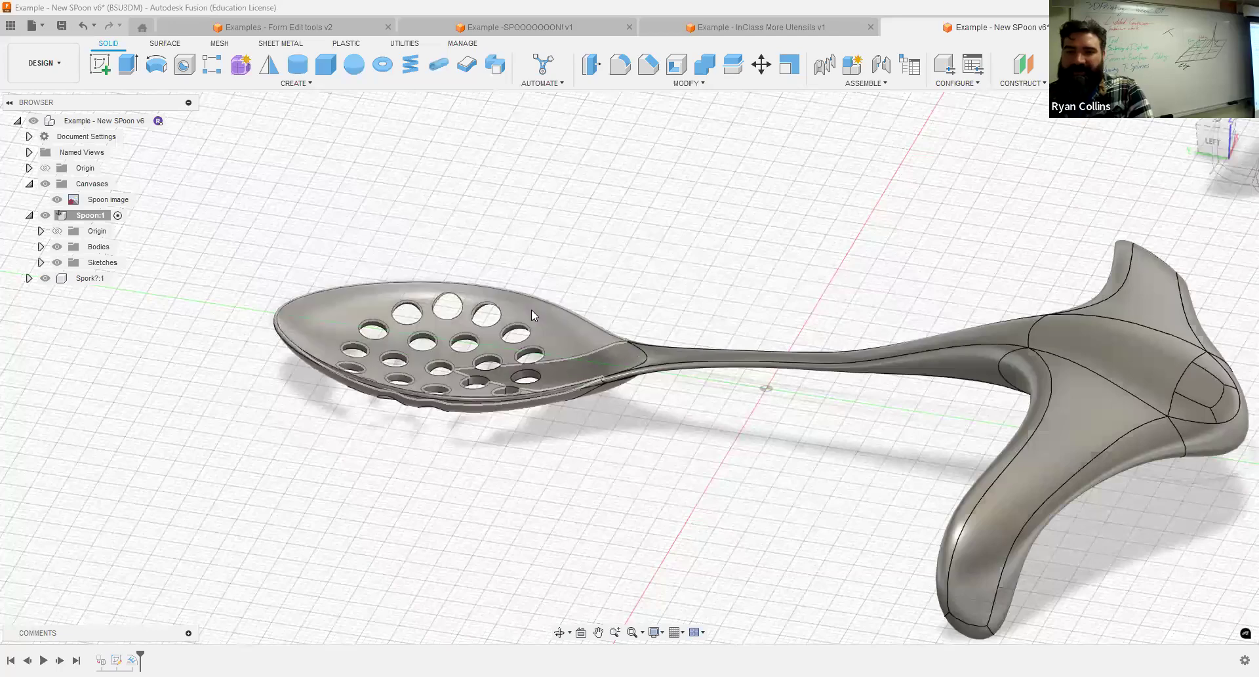
Examine the drain holes in the spoon's bowl from above and from underneath.
scroll(501, 385, "up", 5)
middle_click_drag(512, 392, 430, 414, "shift")
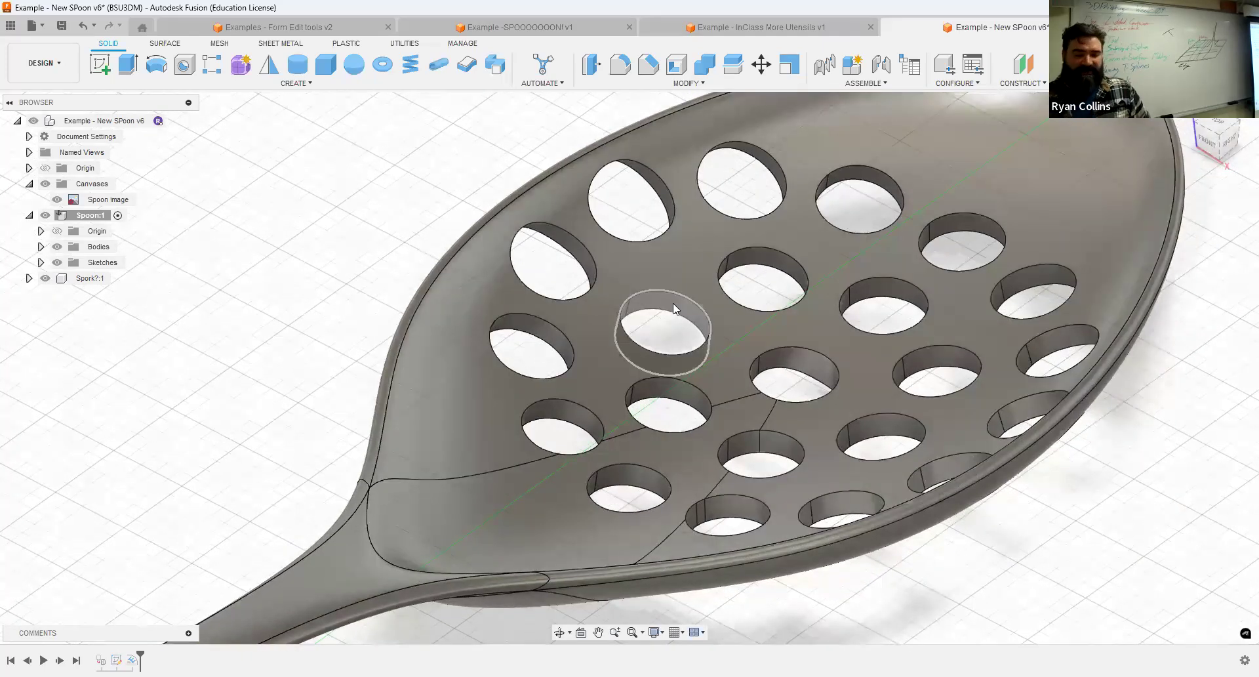
middle_click_drag(728, 518, 1013, 277, "shift")
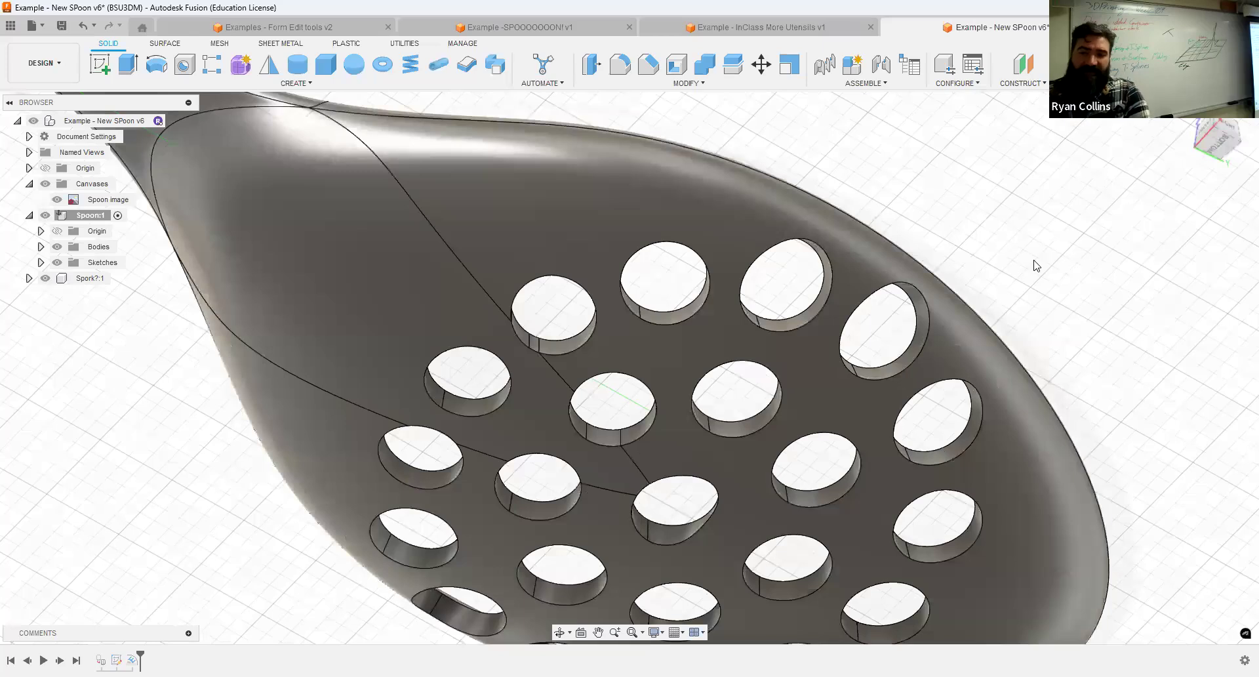
scroll(965, 305, "down", 5)
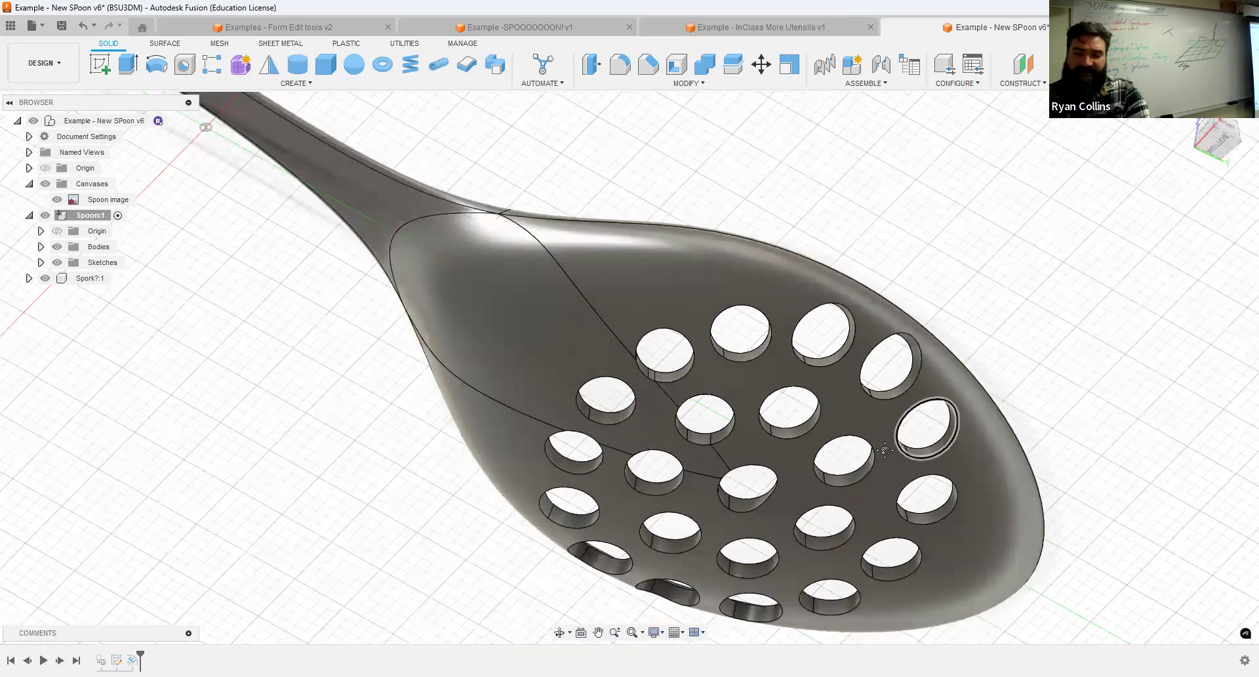
scroll(881, 345, "up", 3)
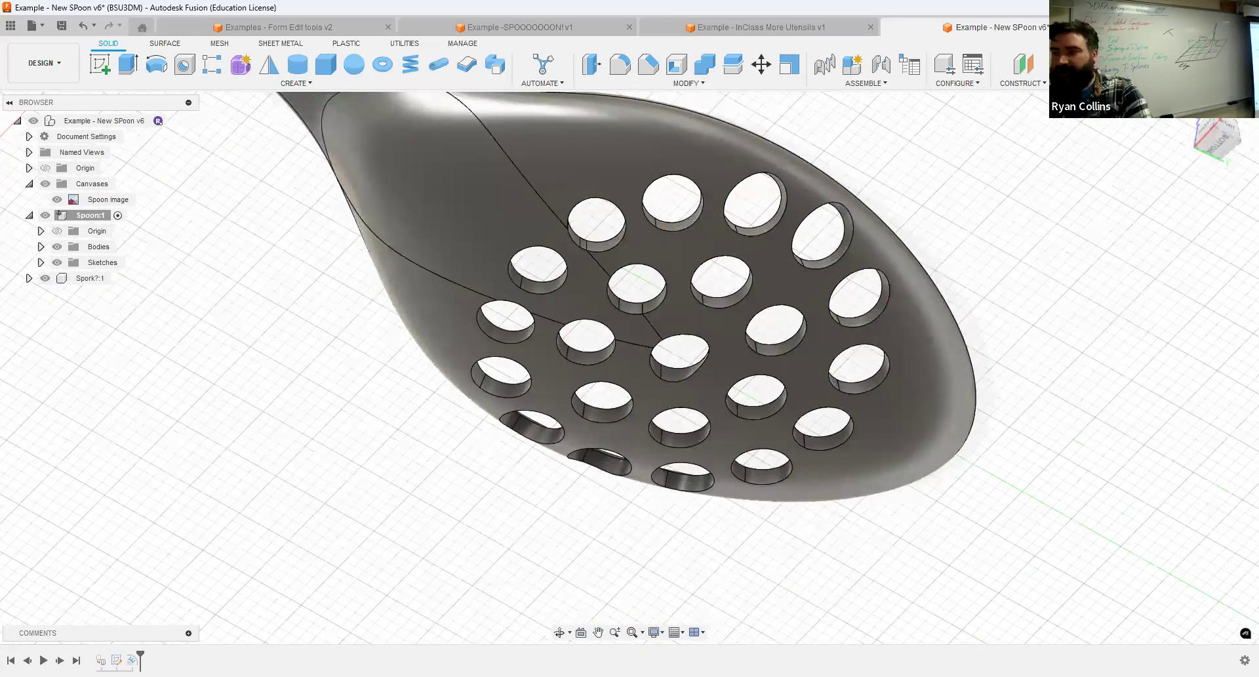
Return to the overall home view and save the design with the version description "strainer".
left_click(1188, 112)
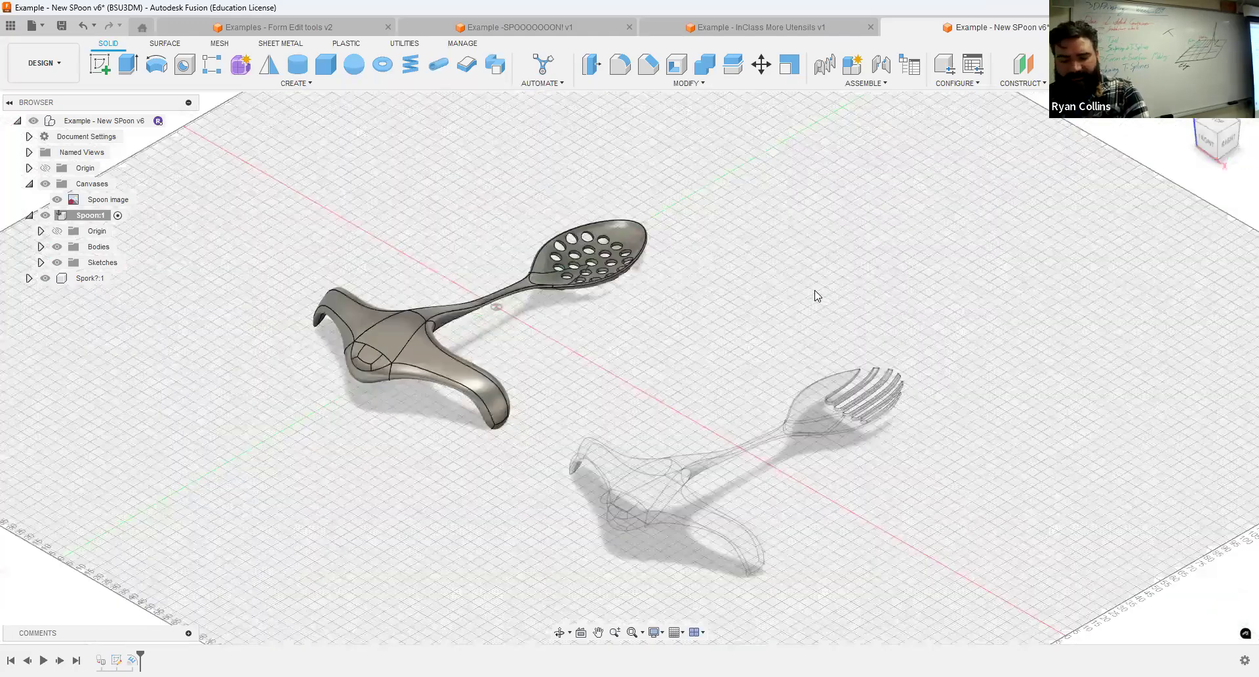
key("ctrl+s")
type("strainer")
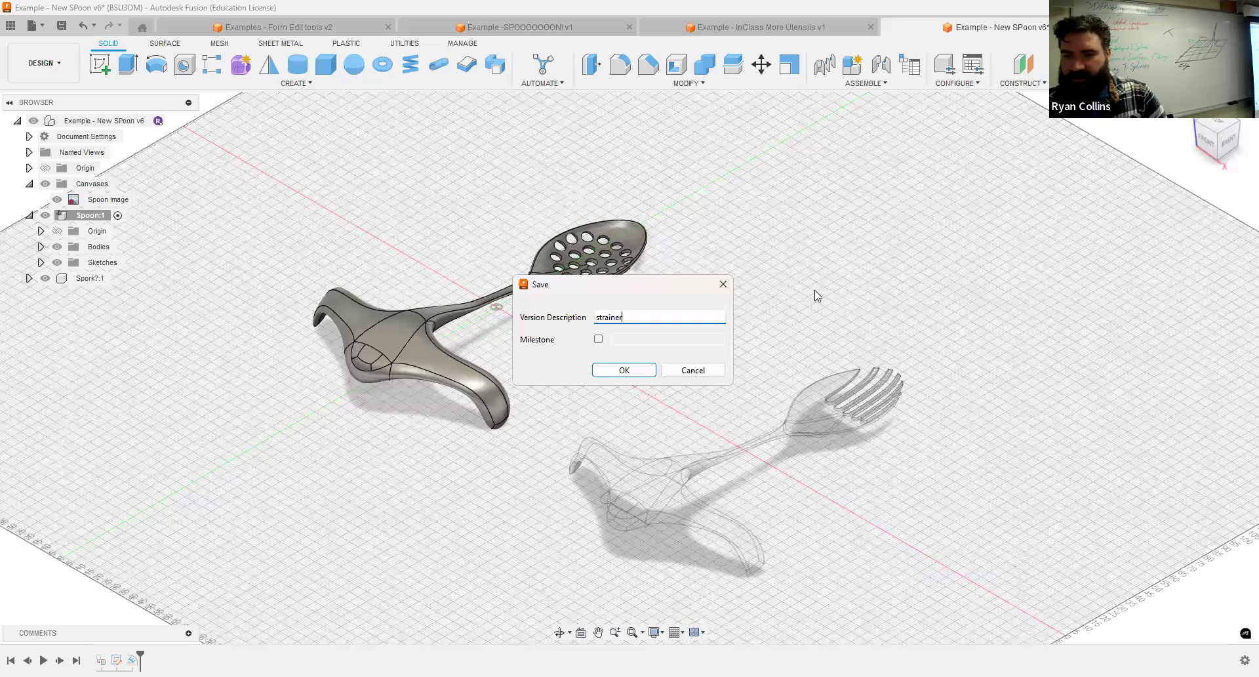
key("Return")
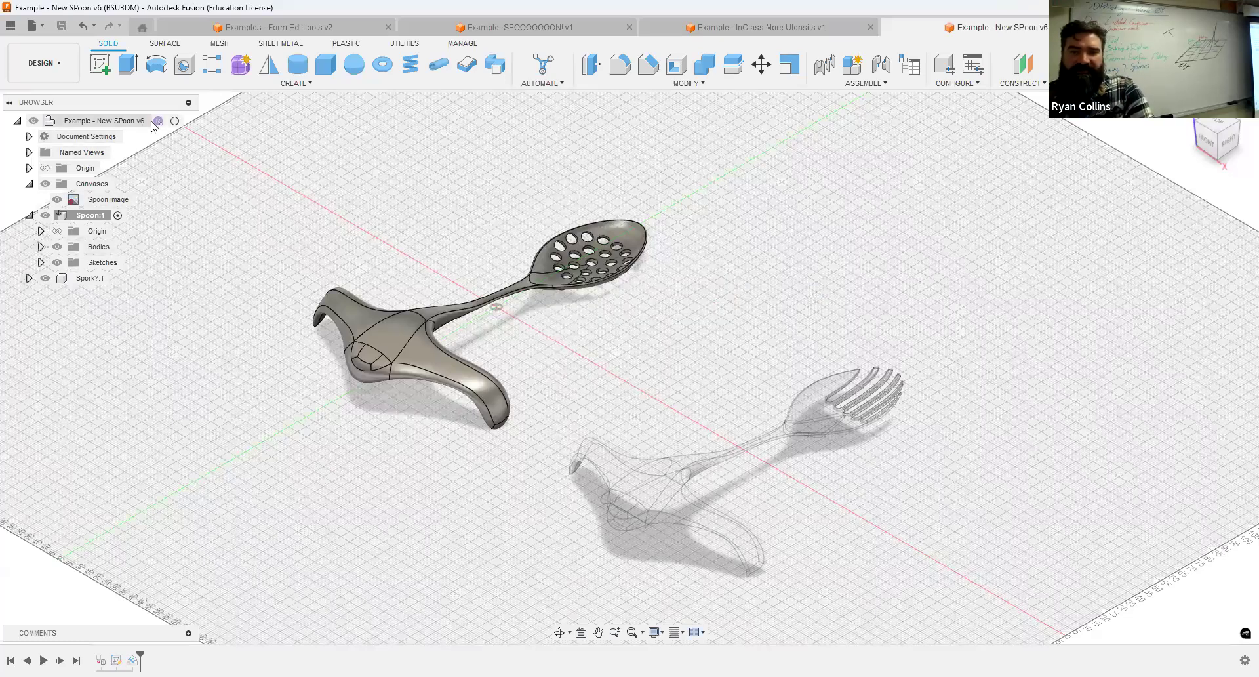
Apply the Lead - Satin metal appearance from the Fusion library to the strainer spoon.
middle_click_drag(880, 375, 558, 383, "shift")
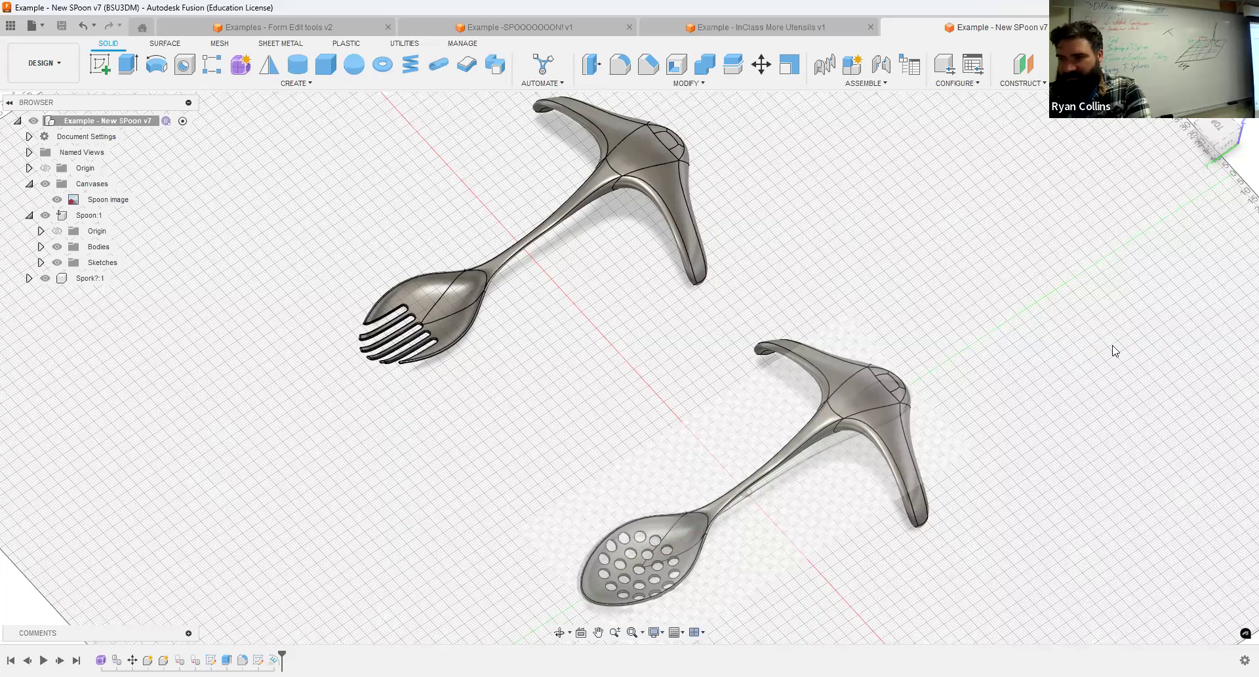
key("a")
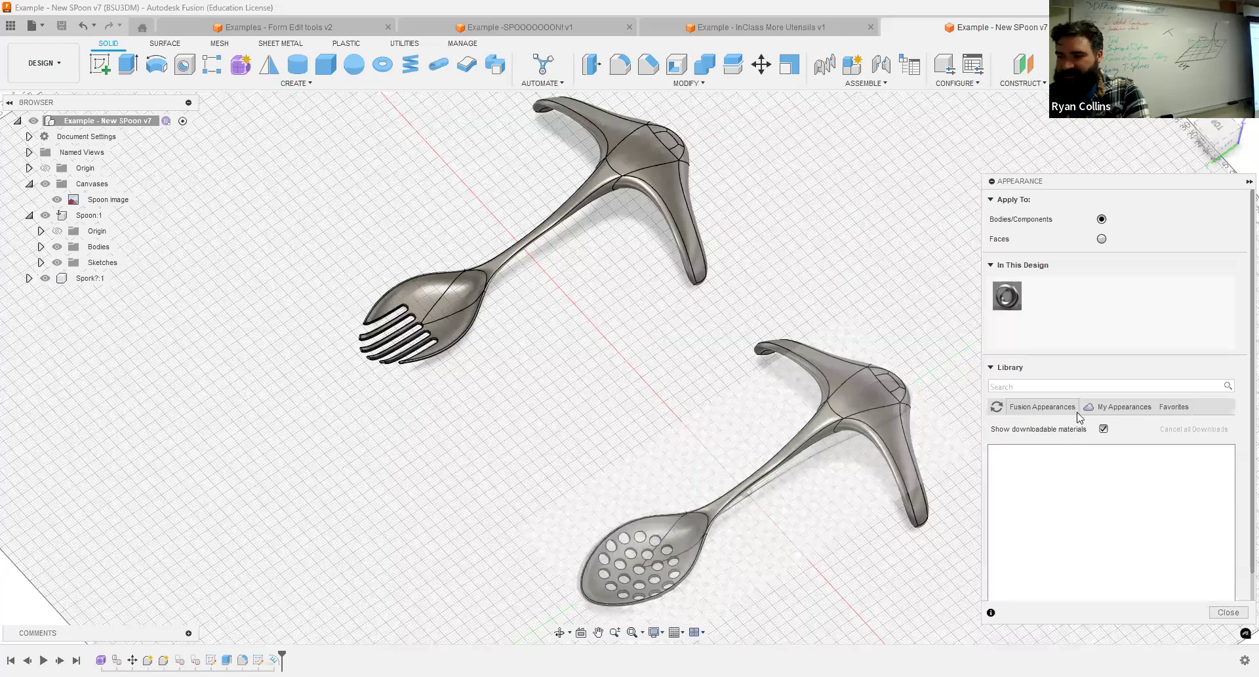
left_click(1050, 406)
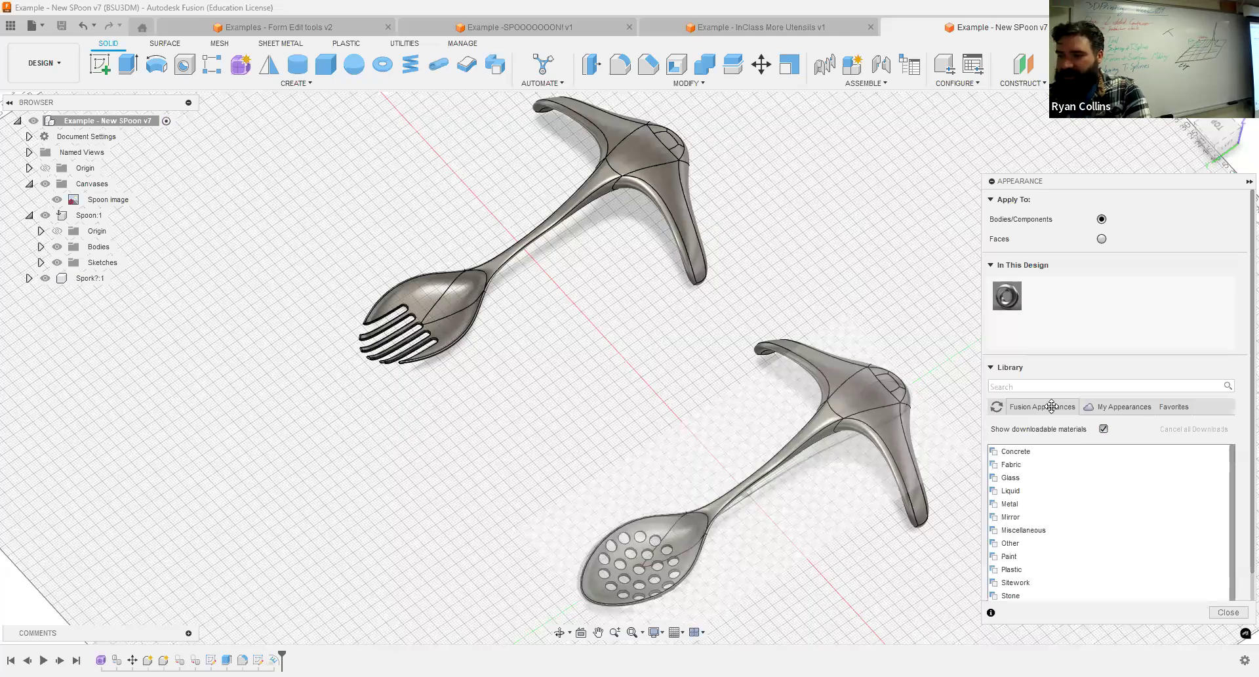
left_click(1022, 503)
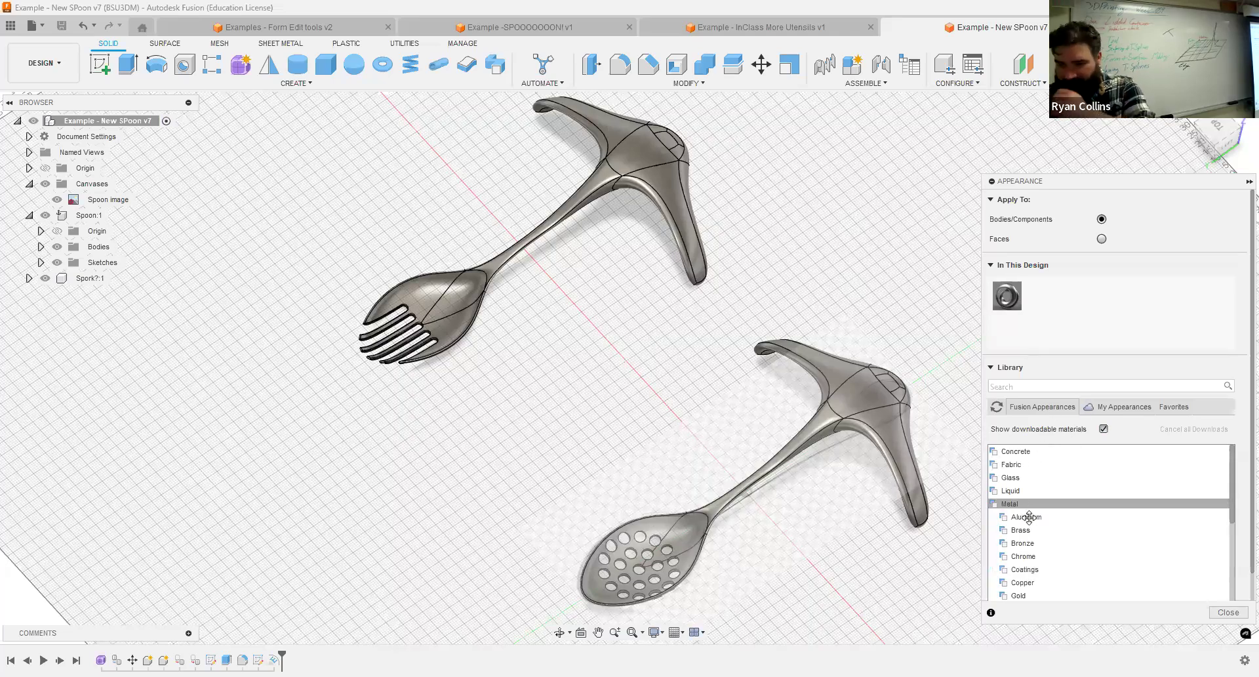
scroll(1035, 530, "down", 1)
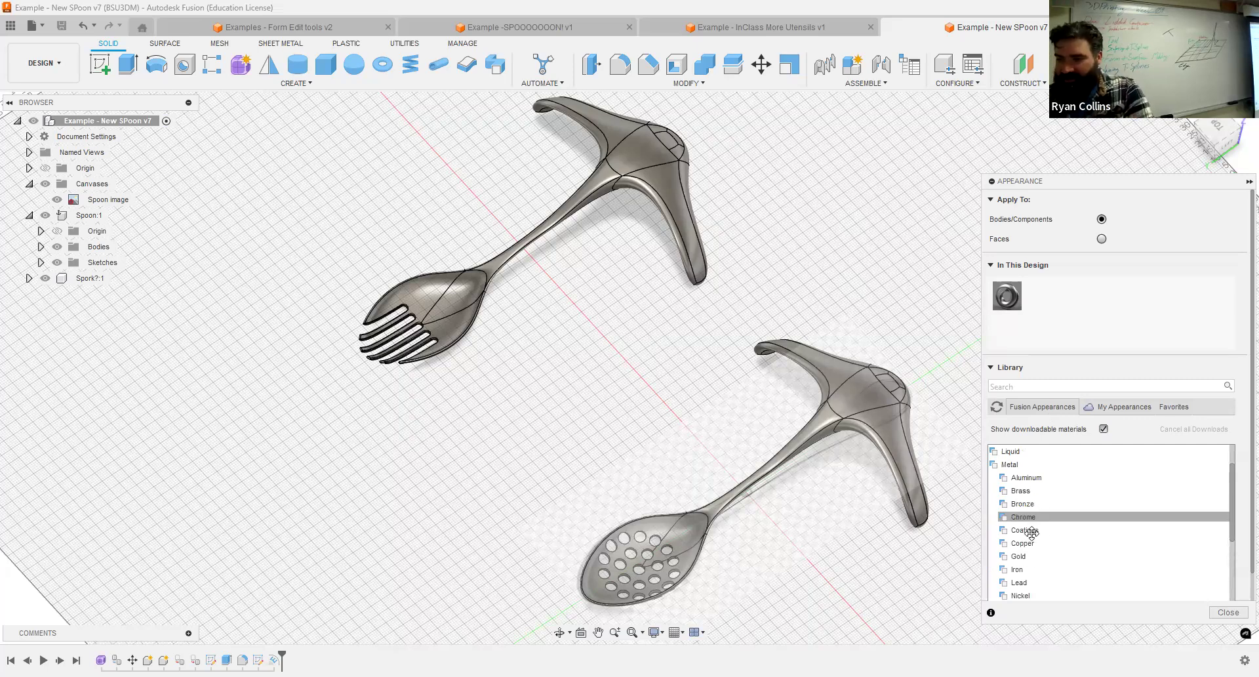
left_click(1033, 584)
scroll(1077, 564, "down", 3)
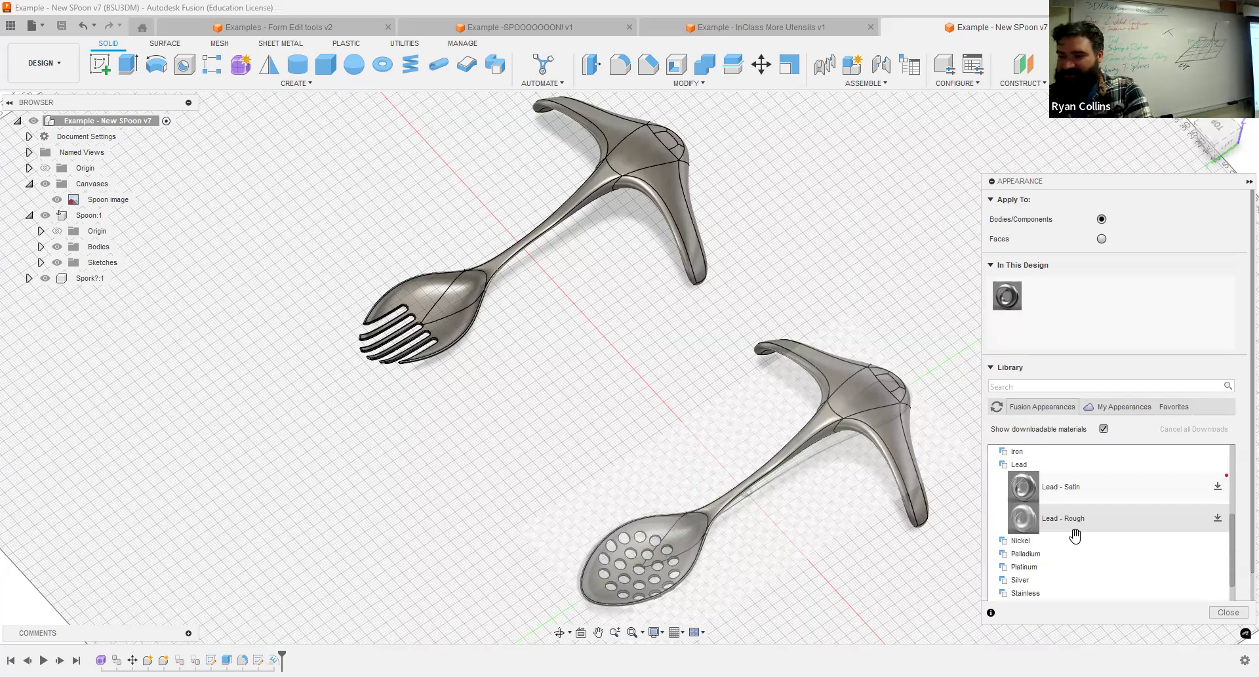
left_click_drag(1042, 489, 892, 417)
Download the Palladium - Polished appearance, apply it to the spork and finish editing appearances.
left_click(1063, 555)
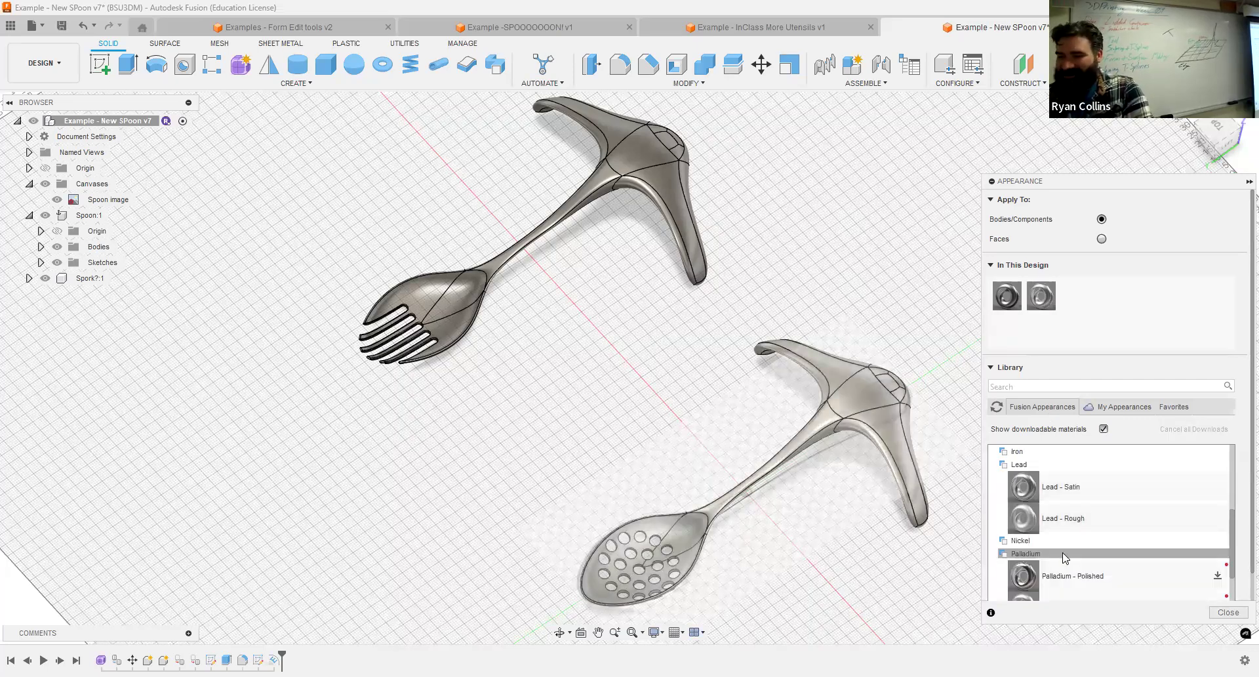
left_click(1218, 575)
left_click_drag(1096, 580, 690, 252)
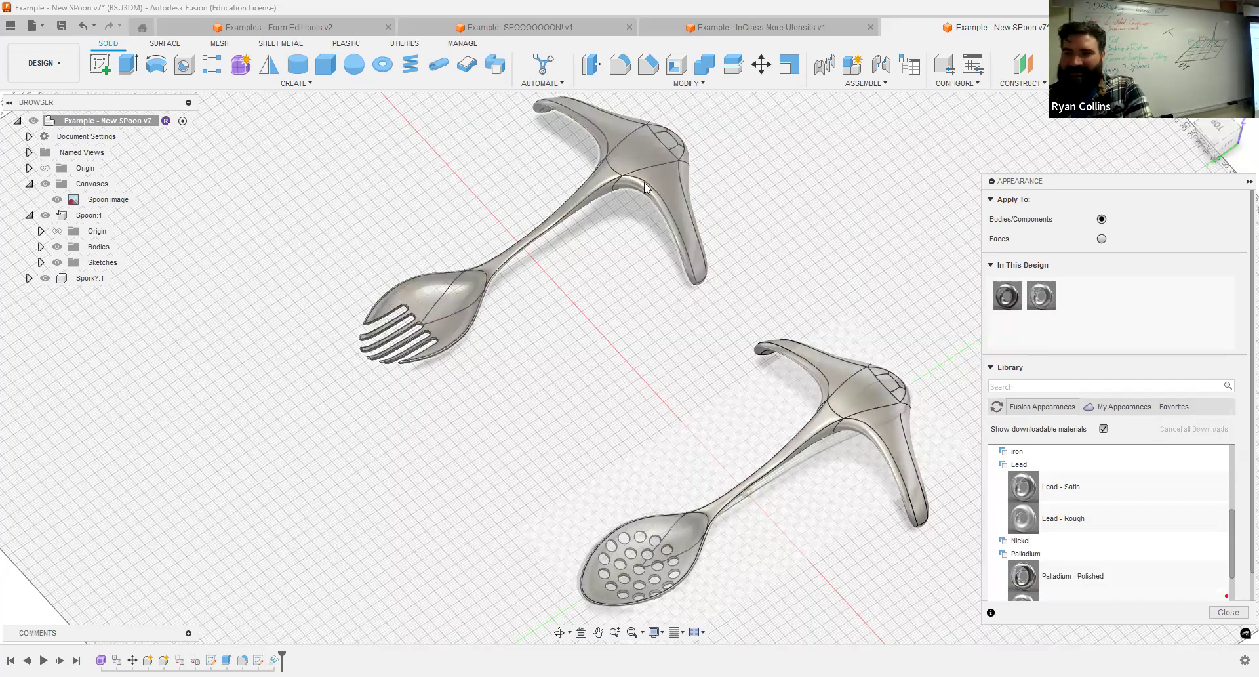
left_click(1229, 612)
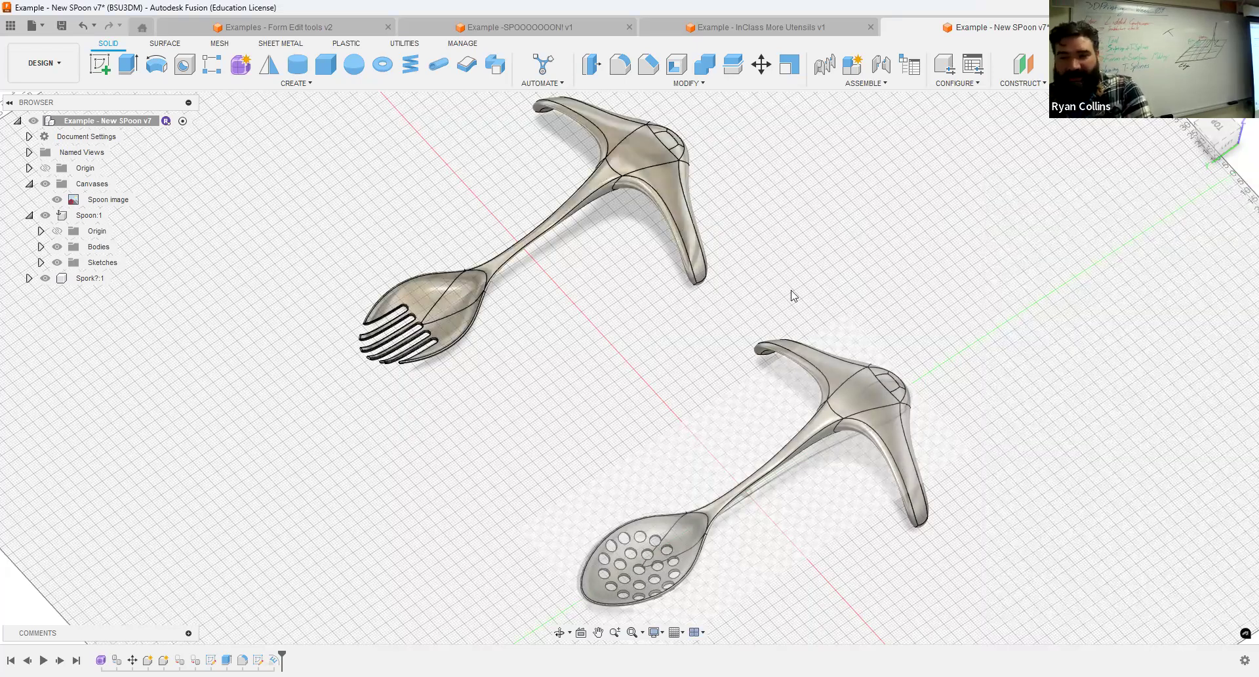